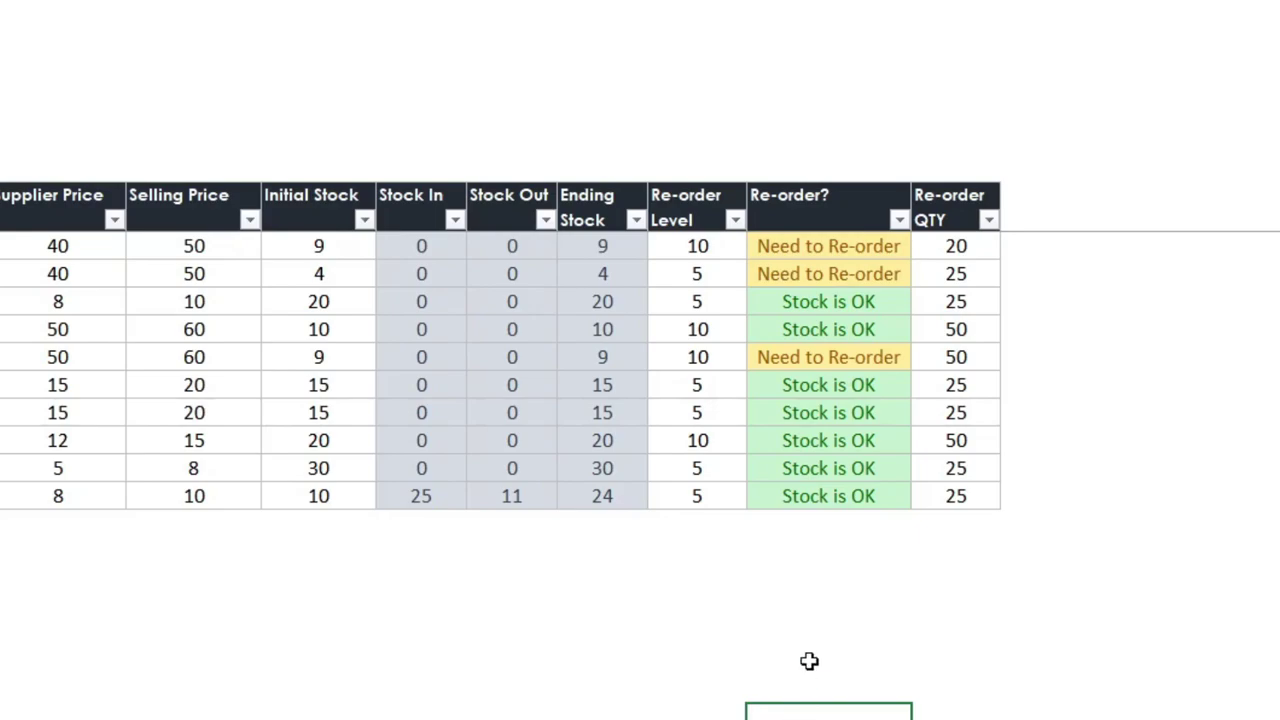
Filter the inventory table by the Re-order? column.
left_click(899, 220)
left_click(651, 532)
left_click(655, 553)
key("Return")
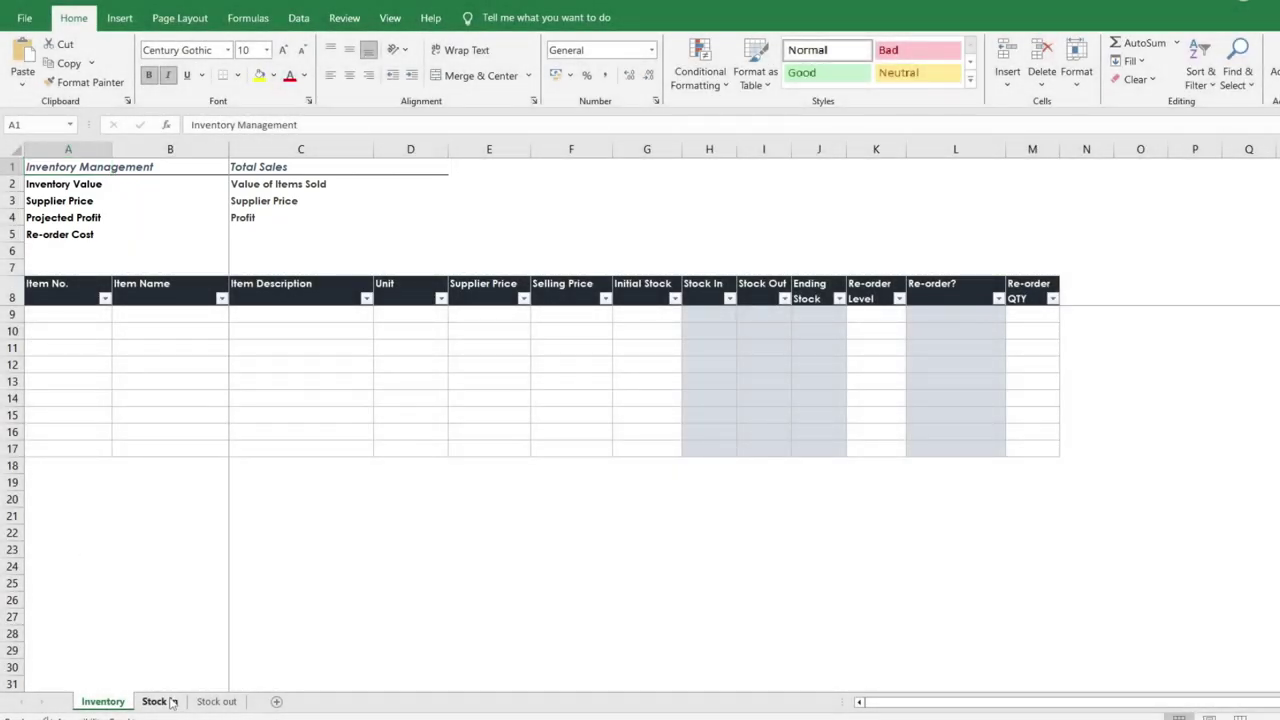
Look over the column layout of the Stock in and Stock out sheets and return to the Inventory sheet.
left_click(158, 701)
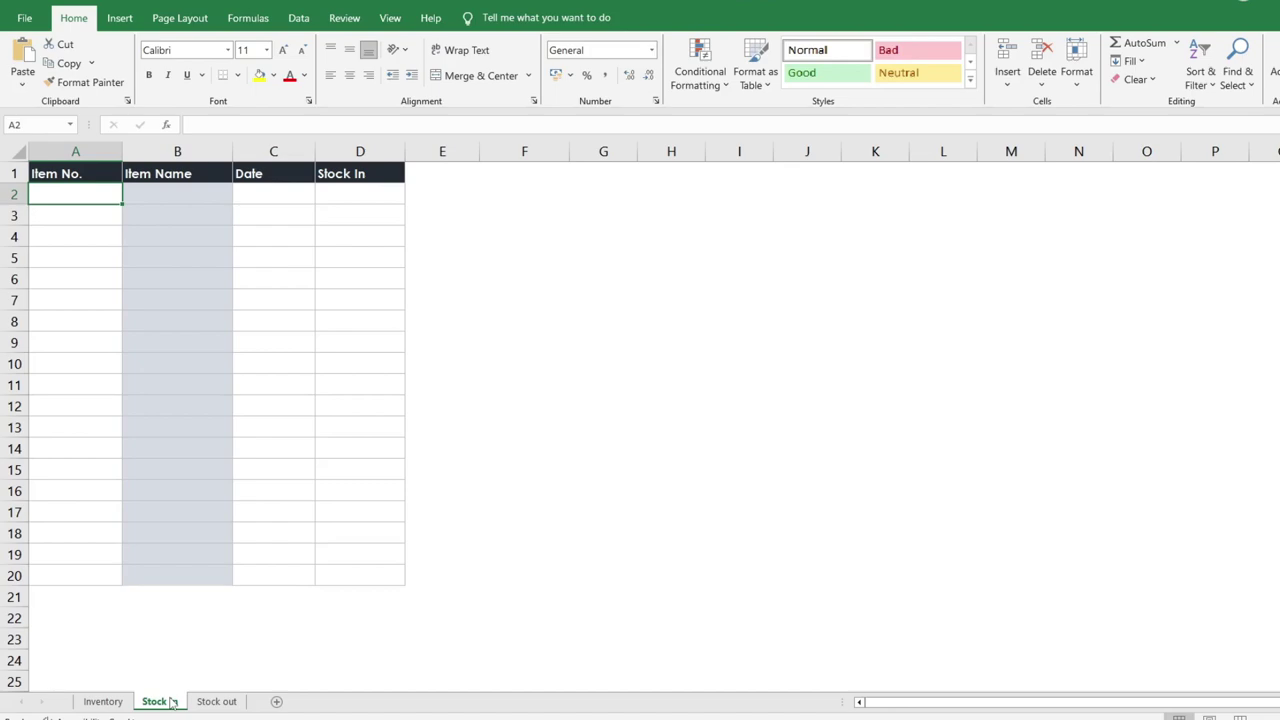
left_click(210, 702)
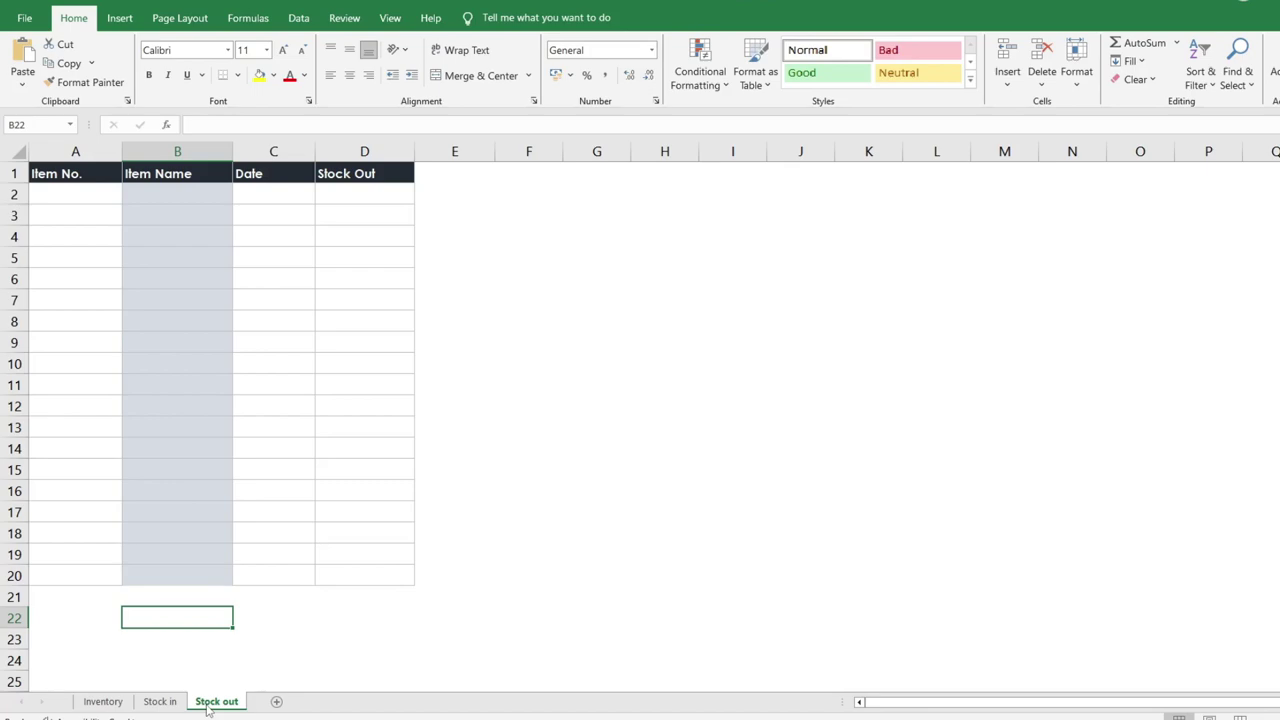
left_click(128, 704)
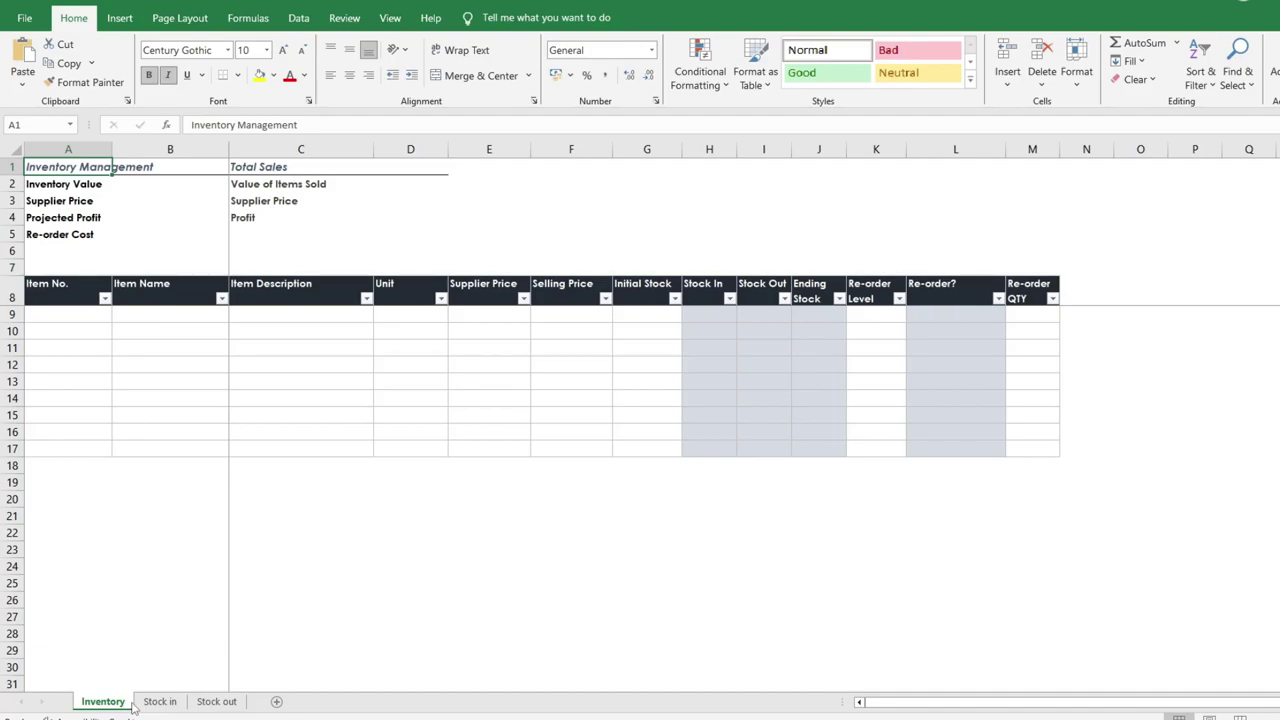
Enter item number I105 in both A13 and A14 of the Item No. column.
type("I105")
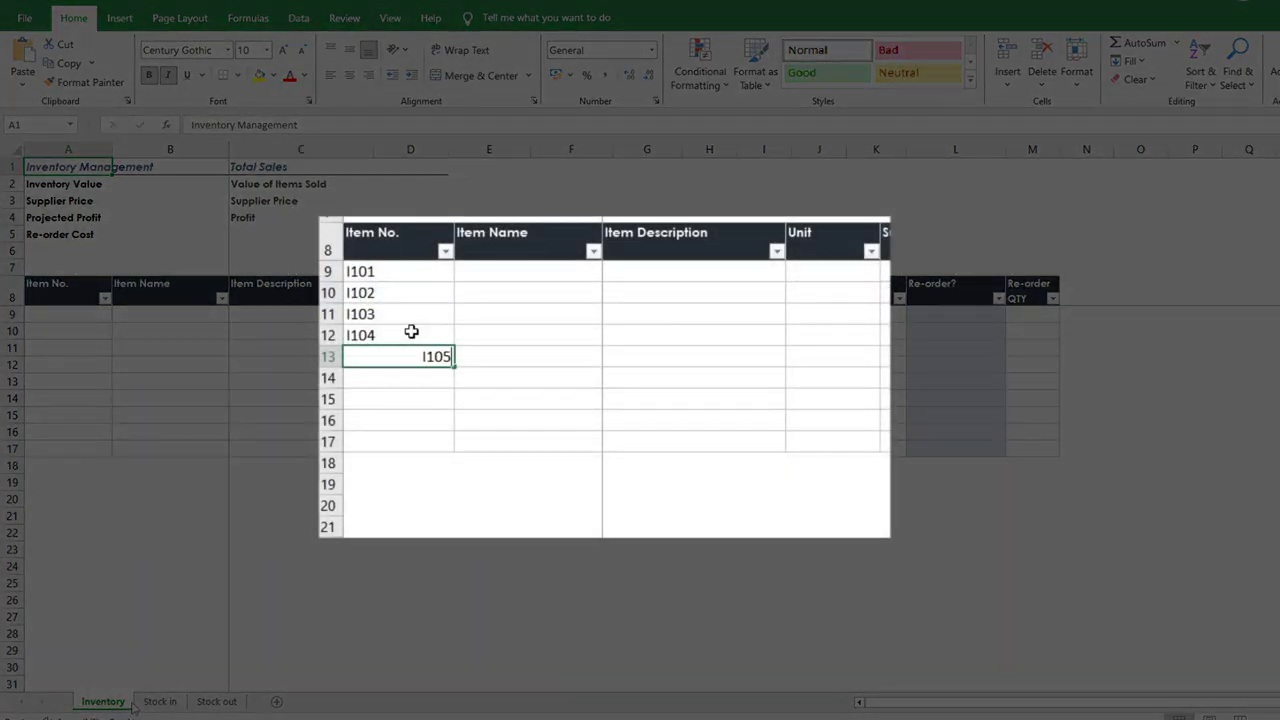
key("Return")
type("I105")
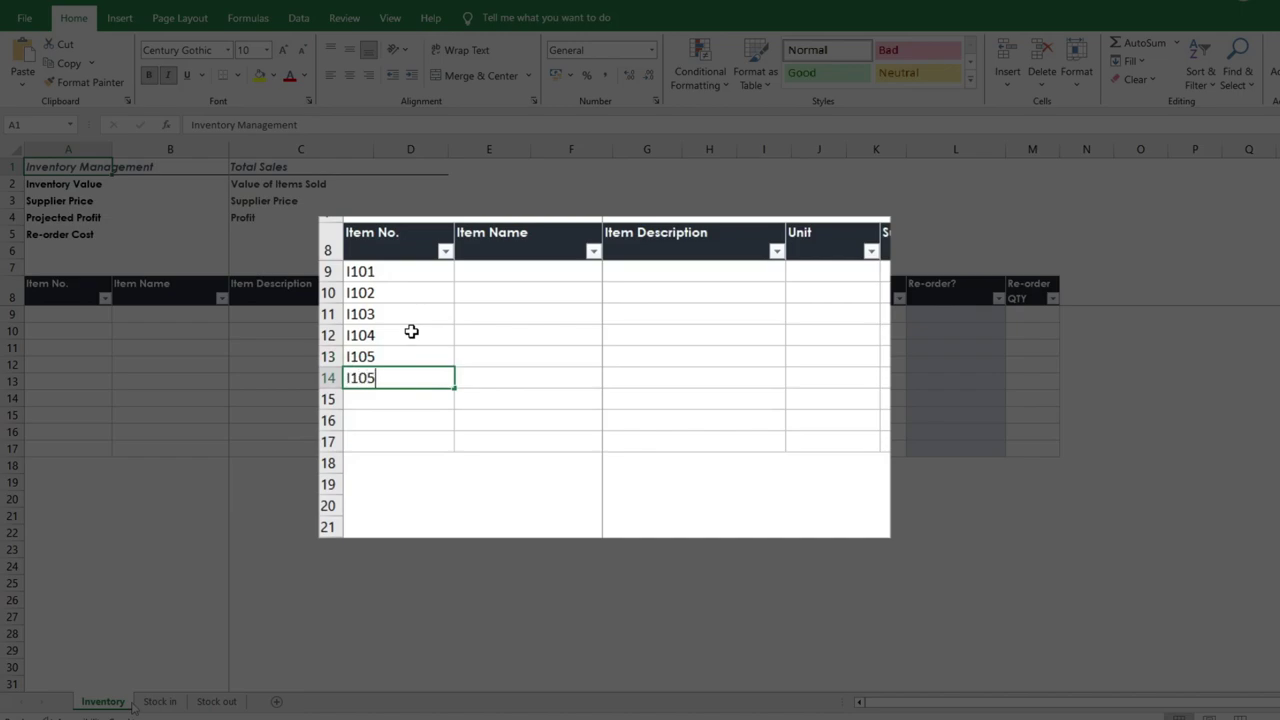
key("Return")
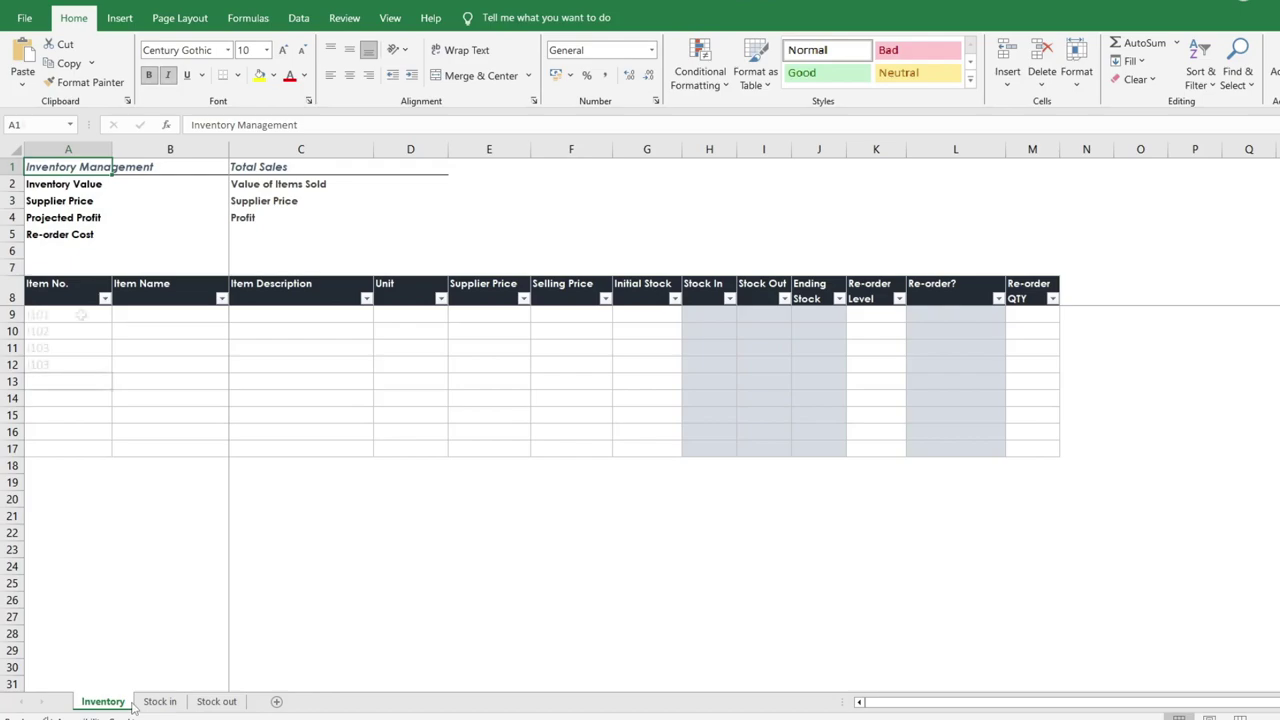
Enter I103 in A12 and highlight duplicate values in A9:A17 using Light Red Fill with Dark Red Text.
type("I103")
key("Return")
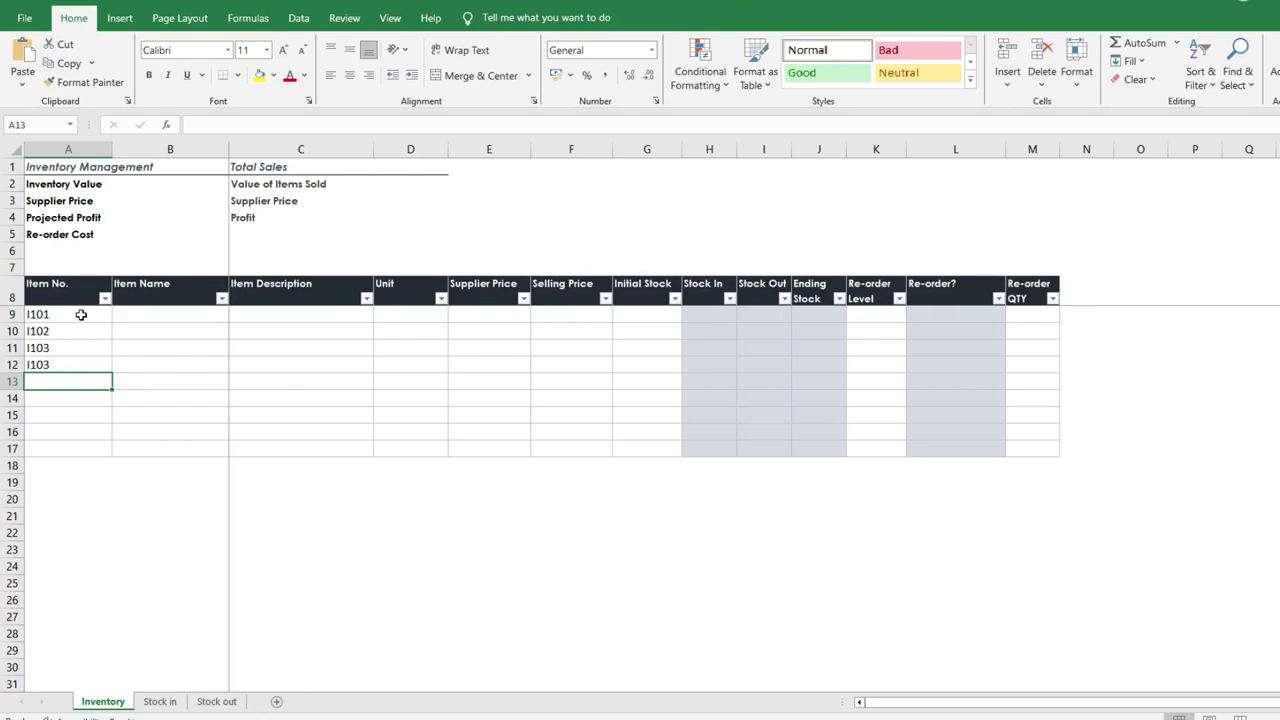
left_click(81, 314)
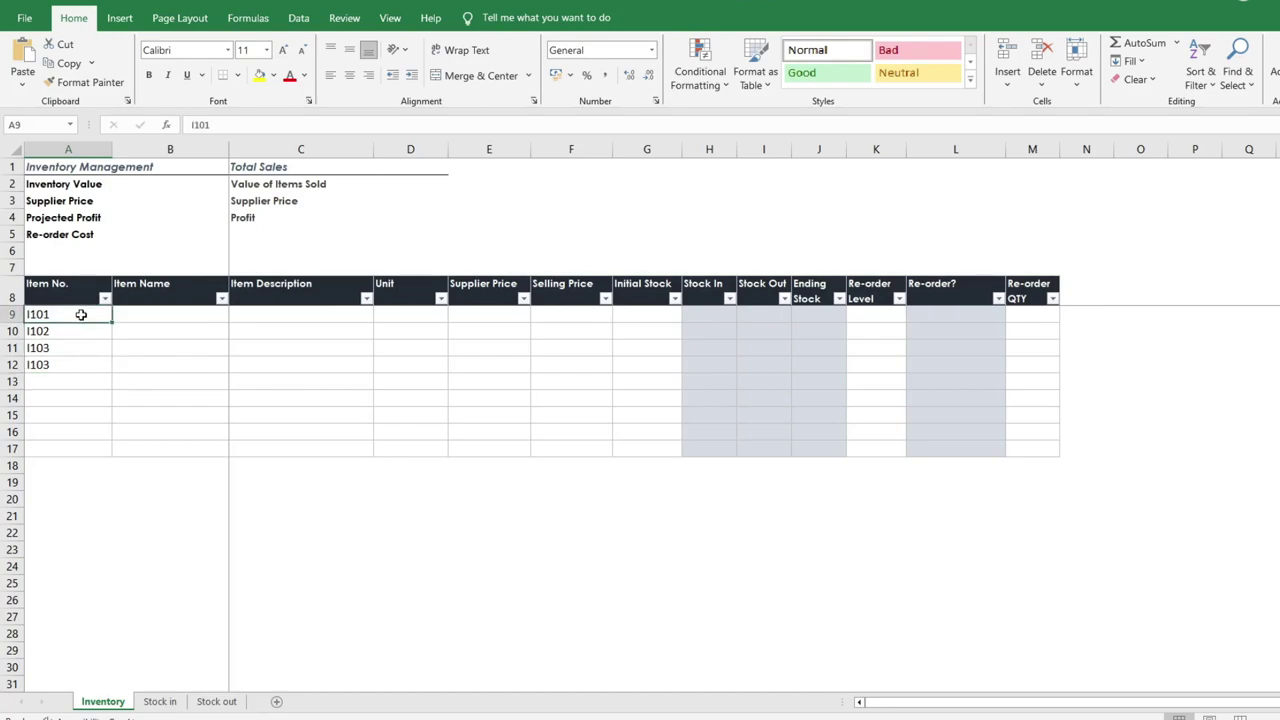
left_click(71, 450, "shift")
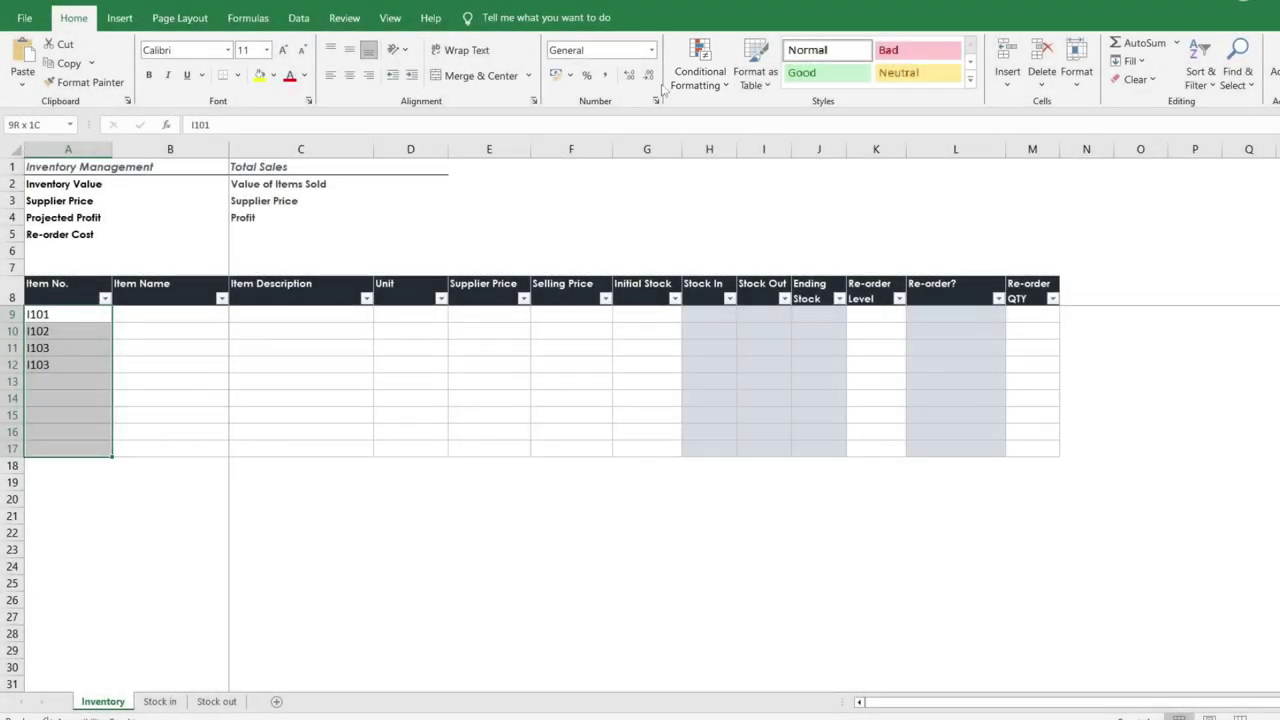
left_click(711, 62)
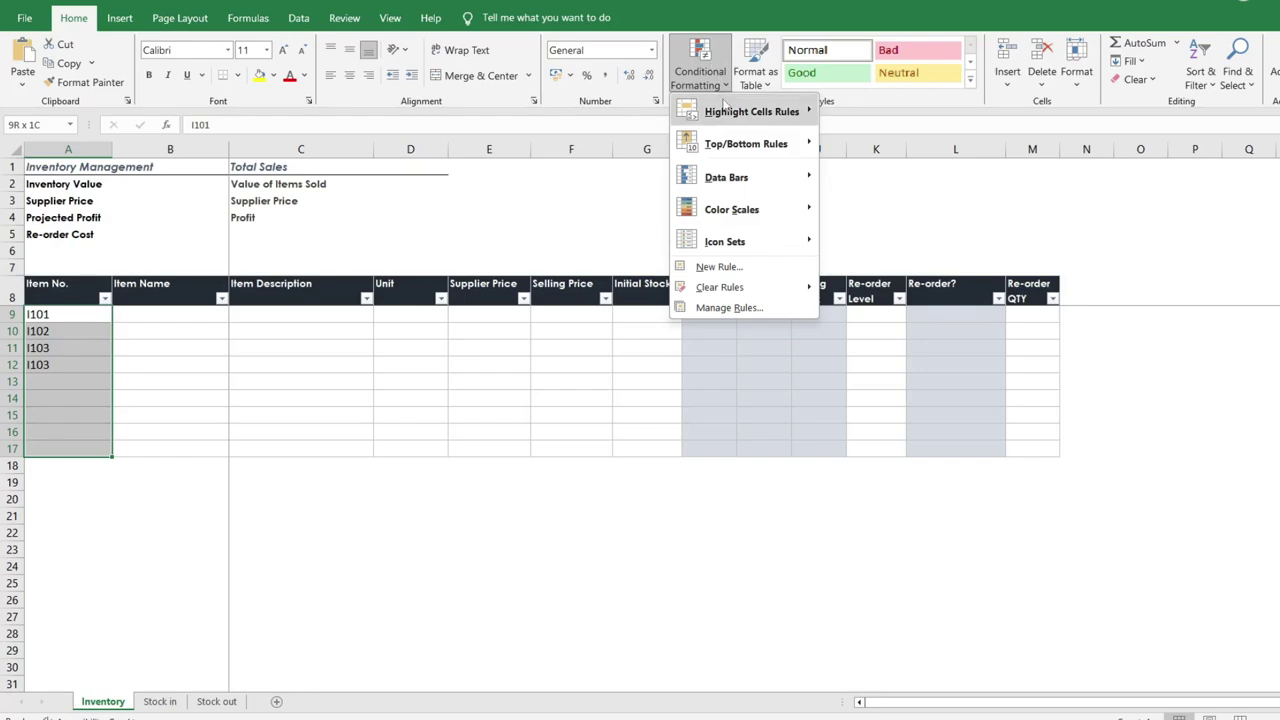
mouse_move(730, 112)
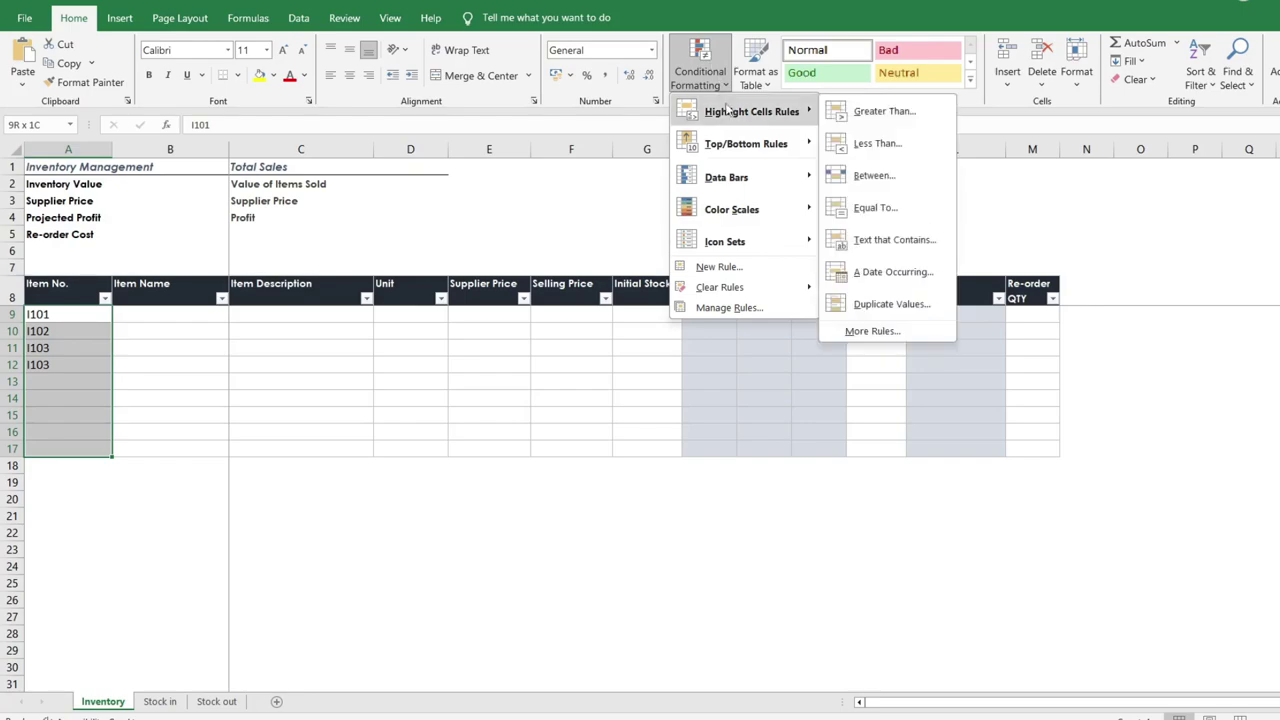
left_click(886, 303)
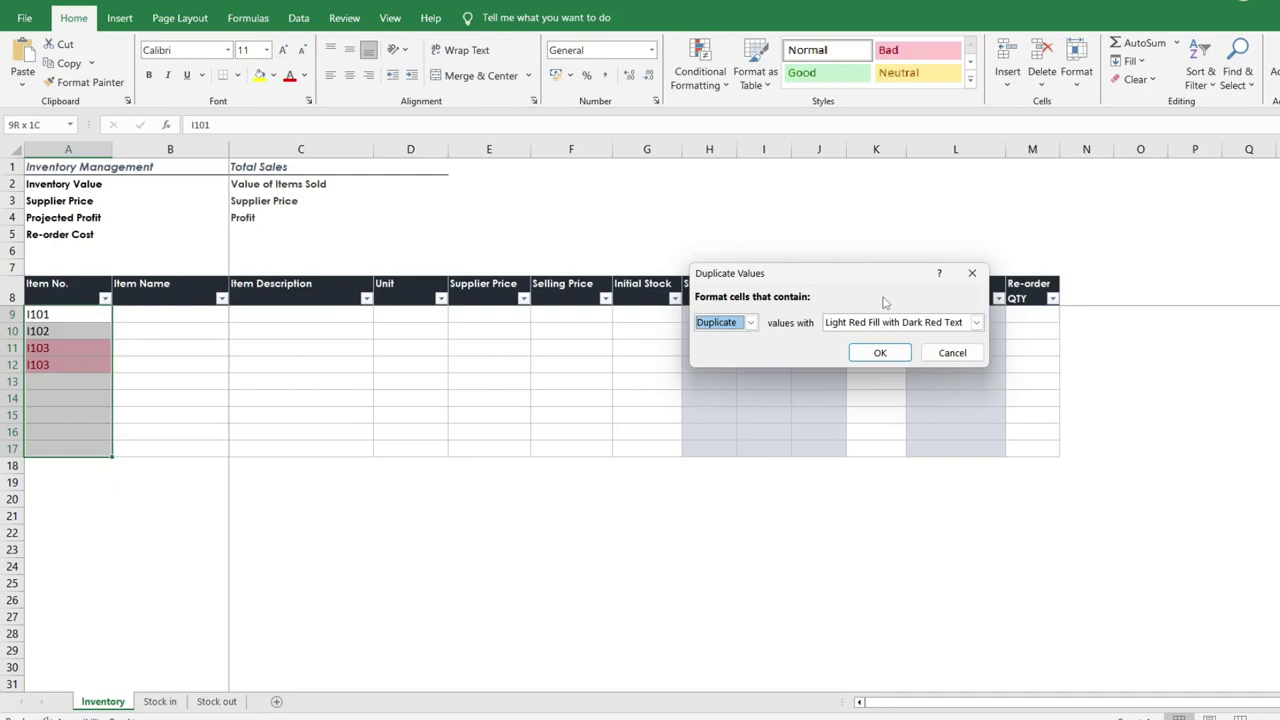
left_click(895, 322)
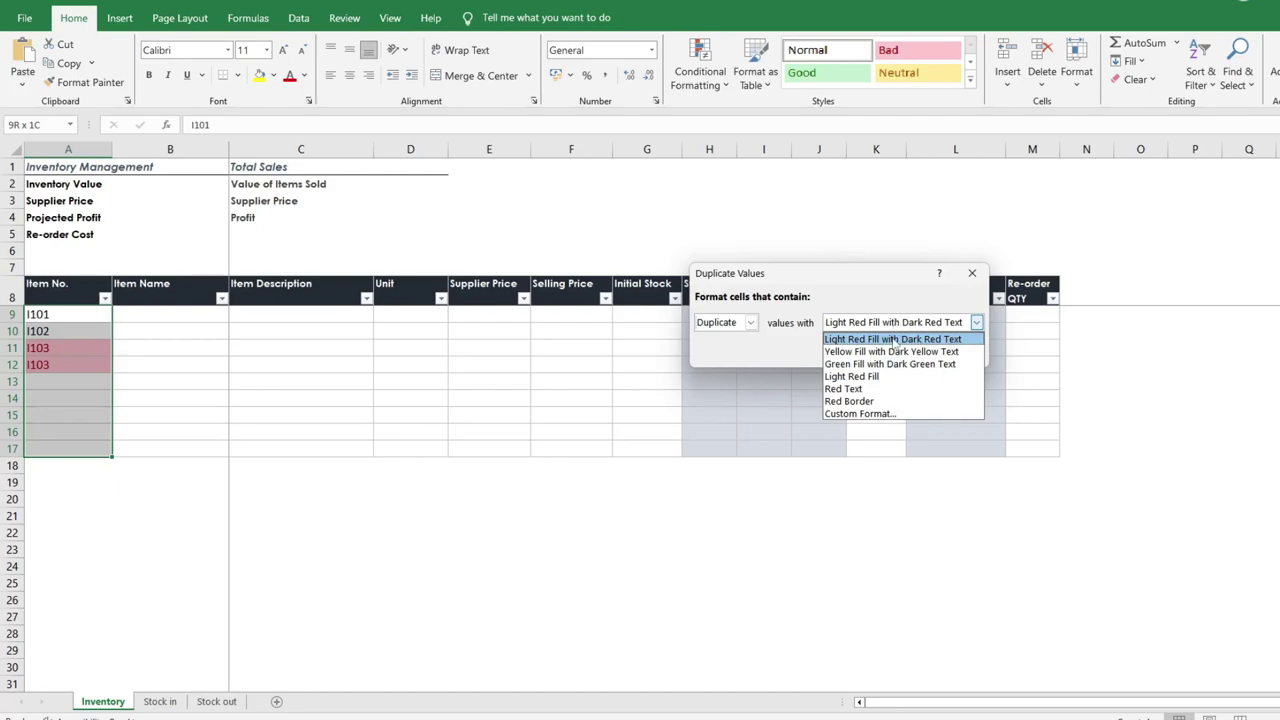
left_click(895, 340)
left_click(886, 352)
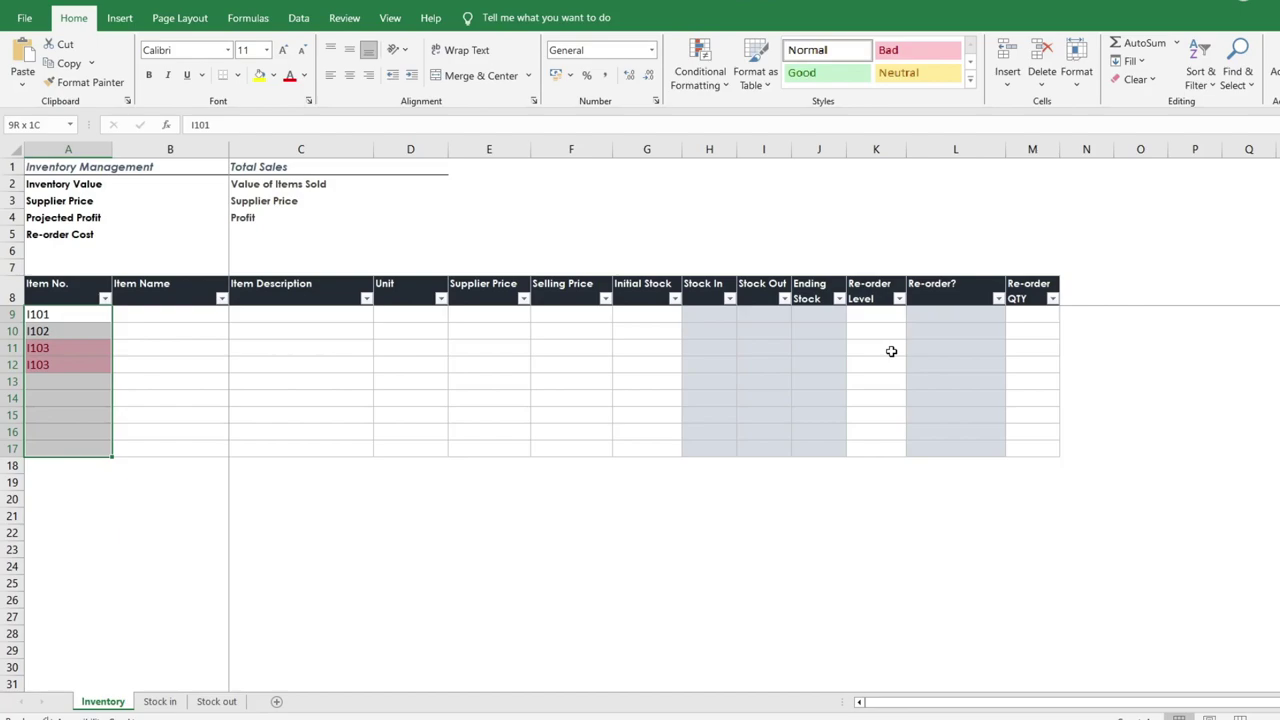
Replace the duplicate item number in A12 with I104.
left_click(78, 362)
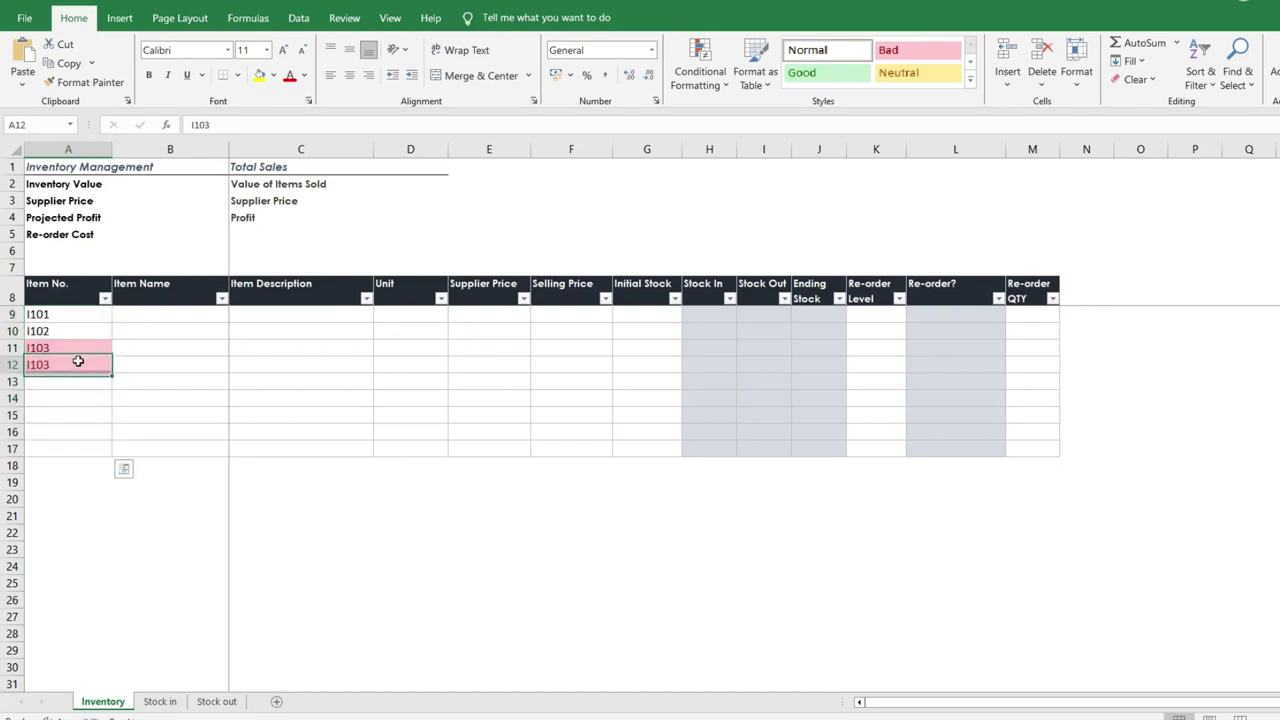
type("I104")
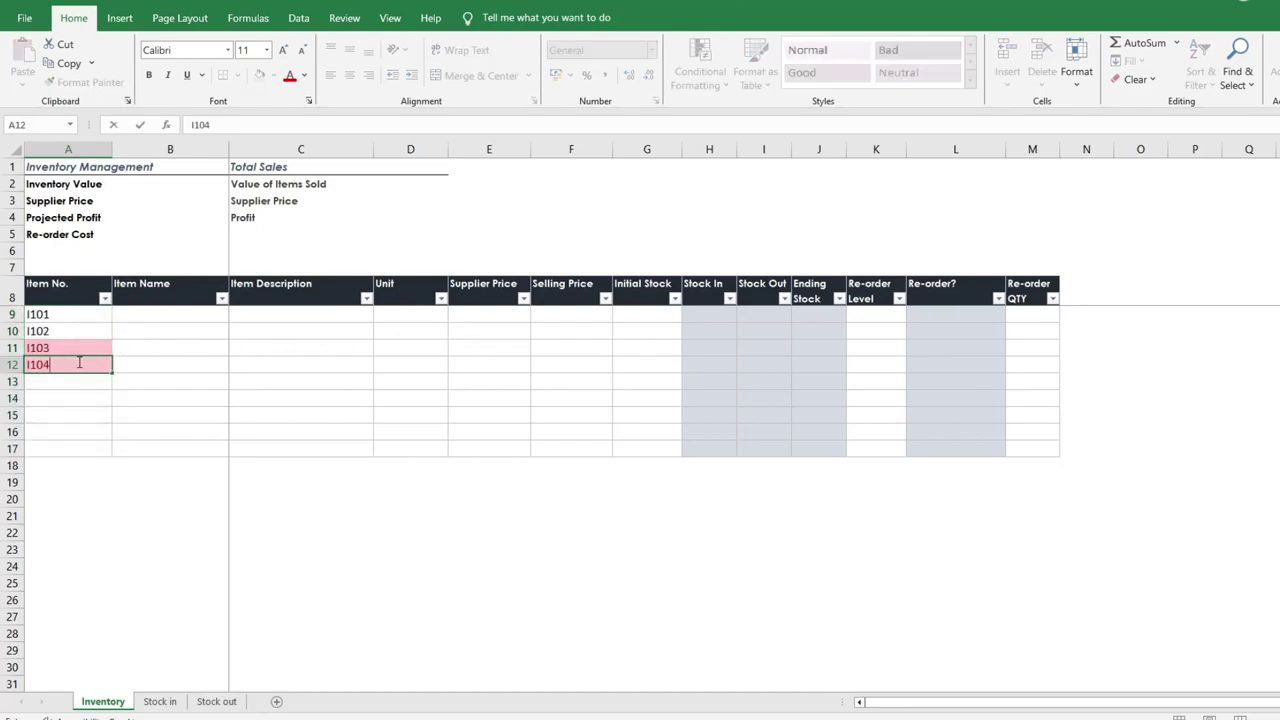
key("Return")
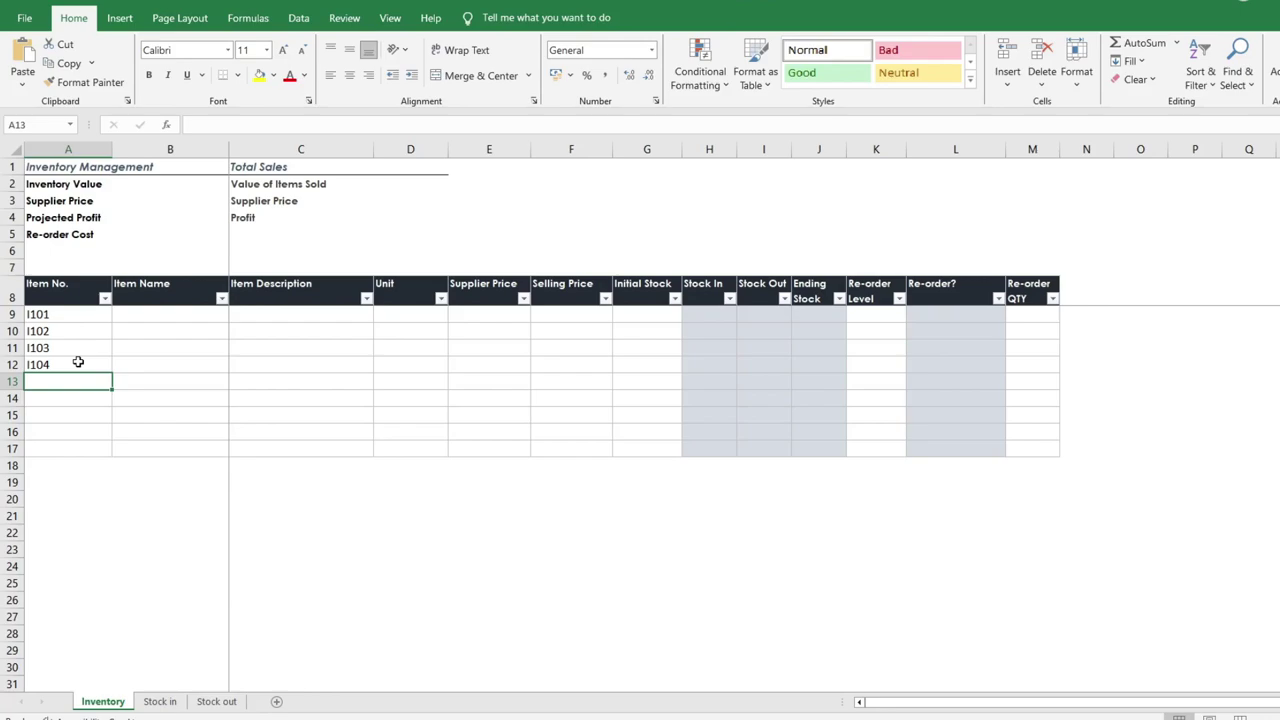
Enter I105 in A13 and A14 to test the duplicate highlighting, and replace the one in A14 with I106.
type("I105")
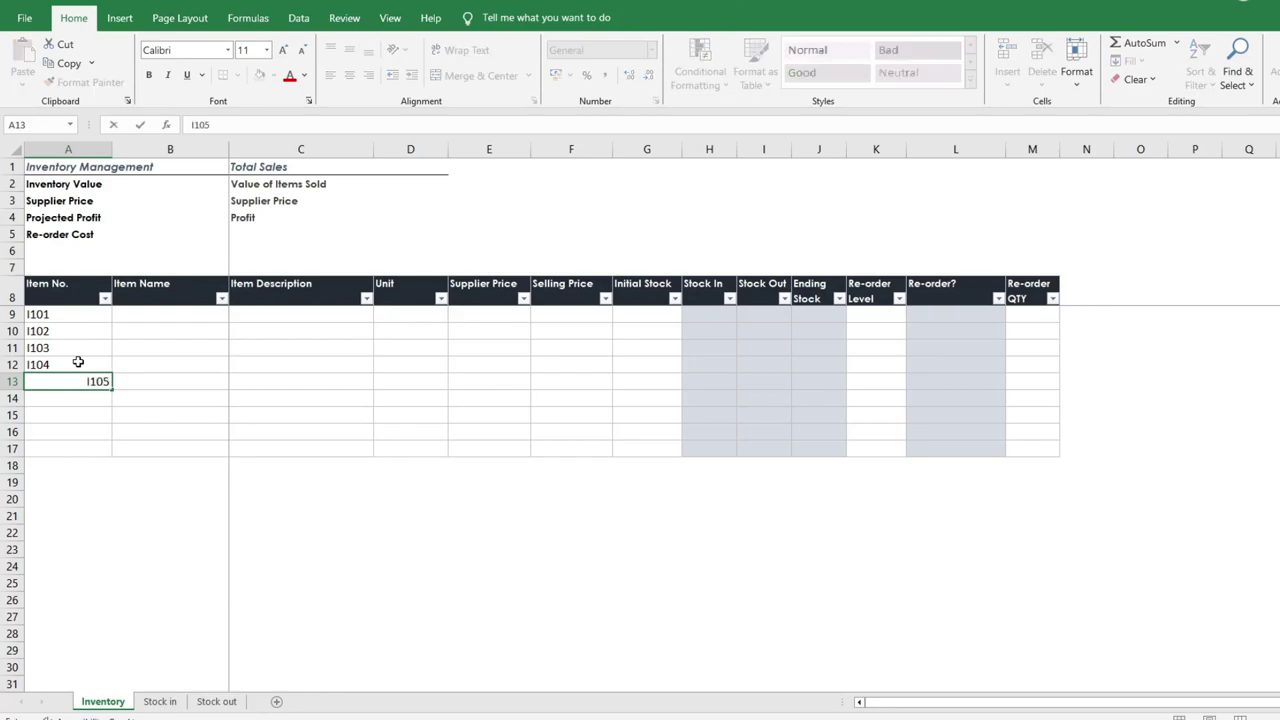
key("Return")
type("I105")
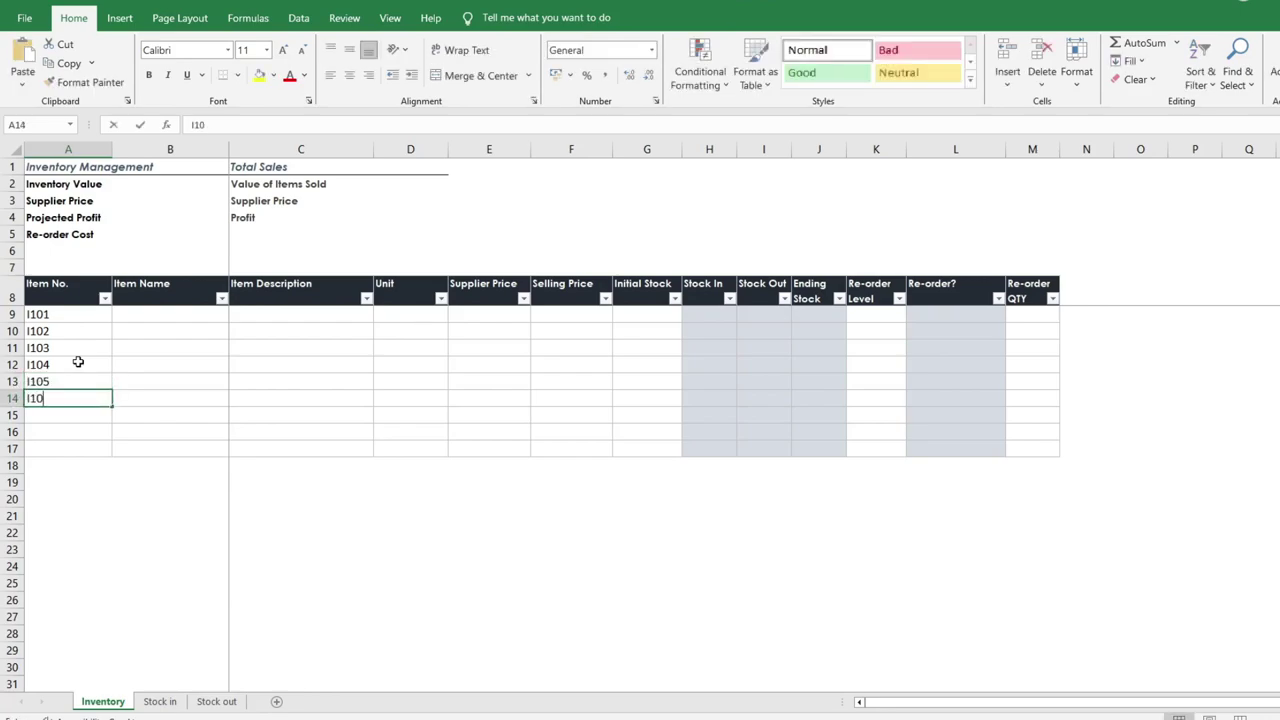
key("Return")
key("Up")
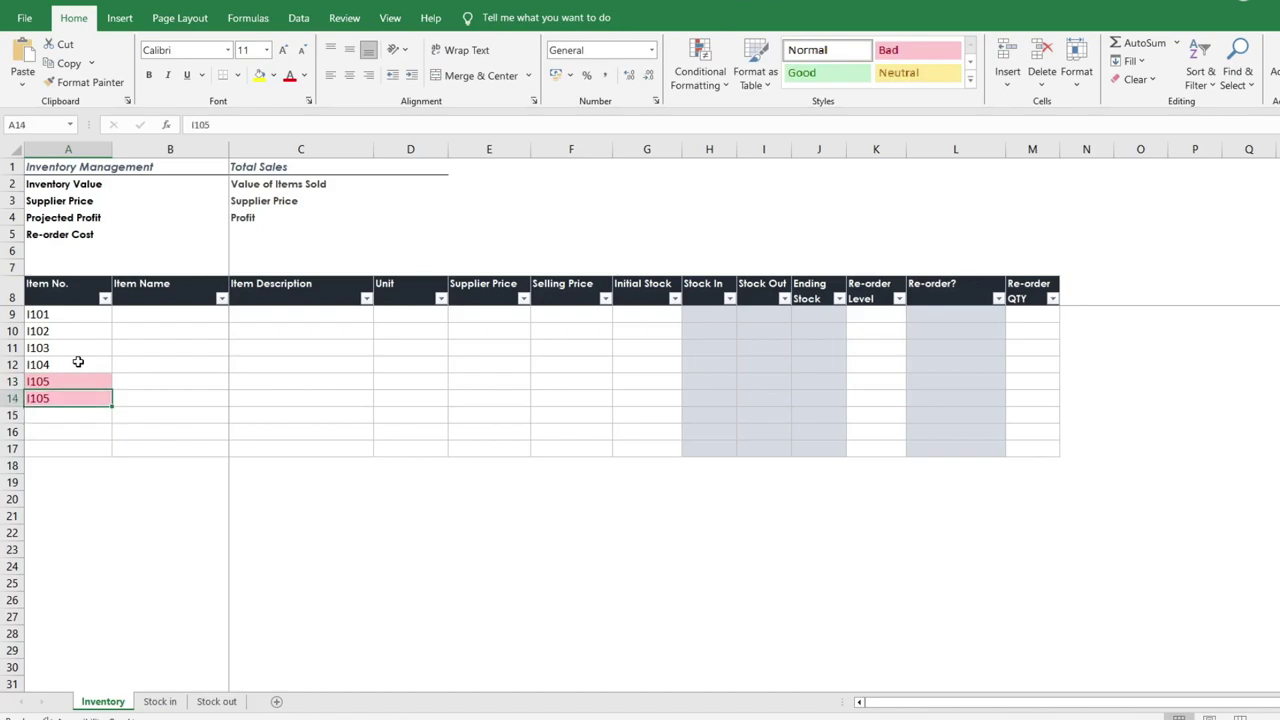
type("I106")
key("Return")
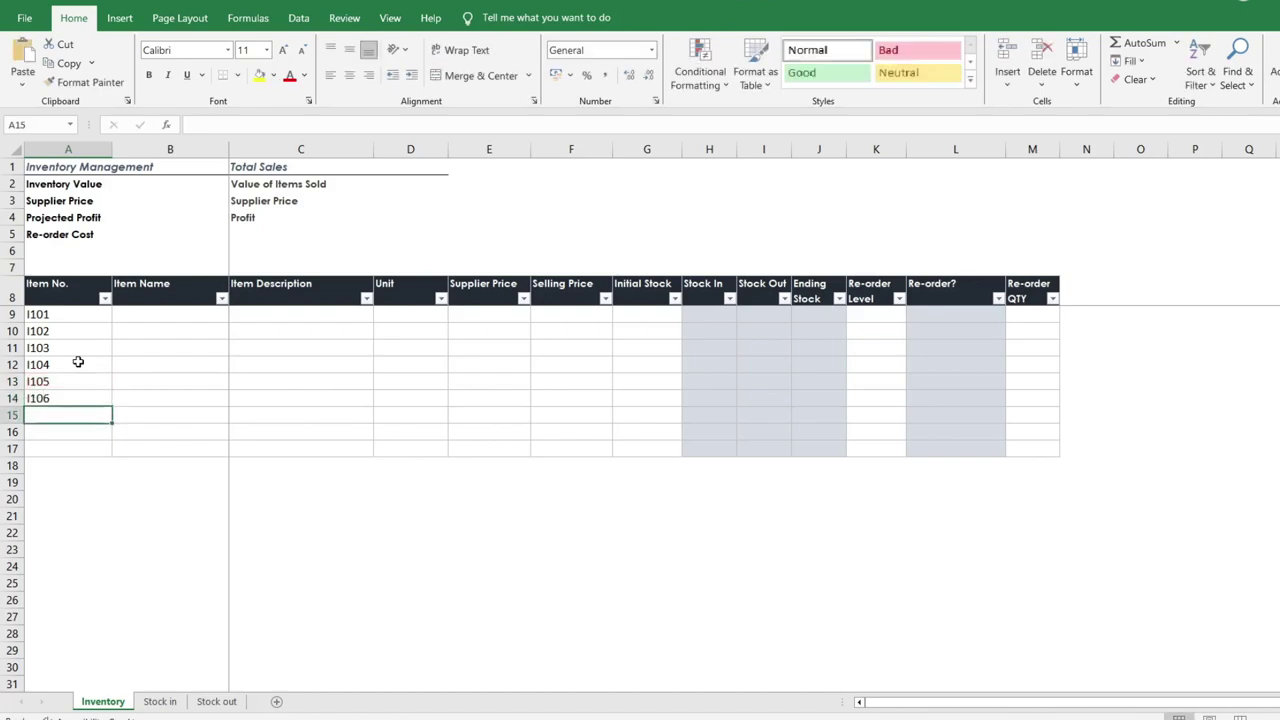
Enter item numbers I107, I108 and I109 in cells A15 to A17.
type("10")
key("BackSpace")
key("BackSpace")
type("I107")
key("Return")
type("I108")
key("Return")
type("I10")
key("Return")
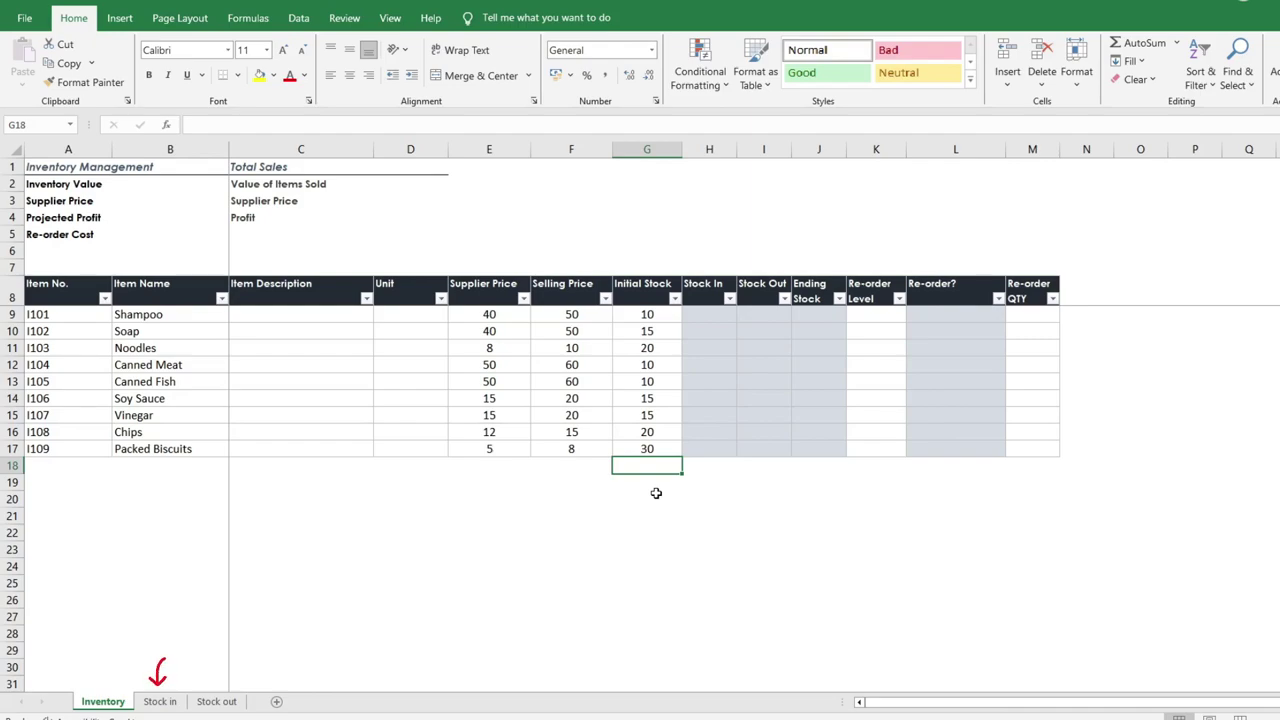
Add List data validation to A2 of the Stock in sheet, using Inventory!$A$9:$A$1048576 as its source.
left_click(160, 701)
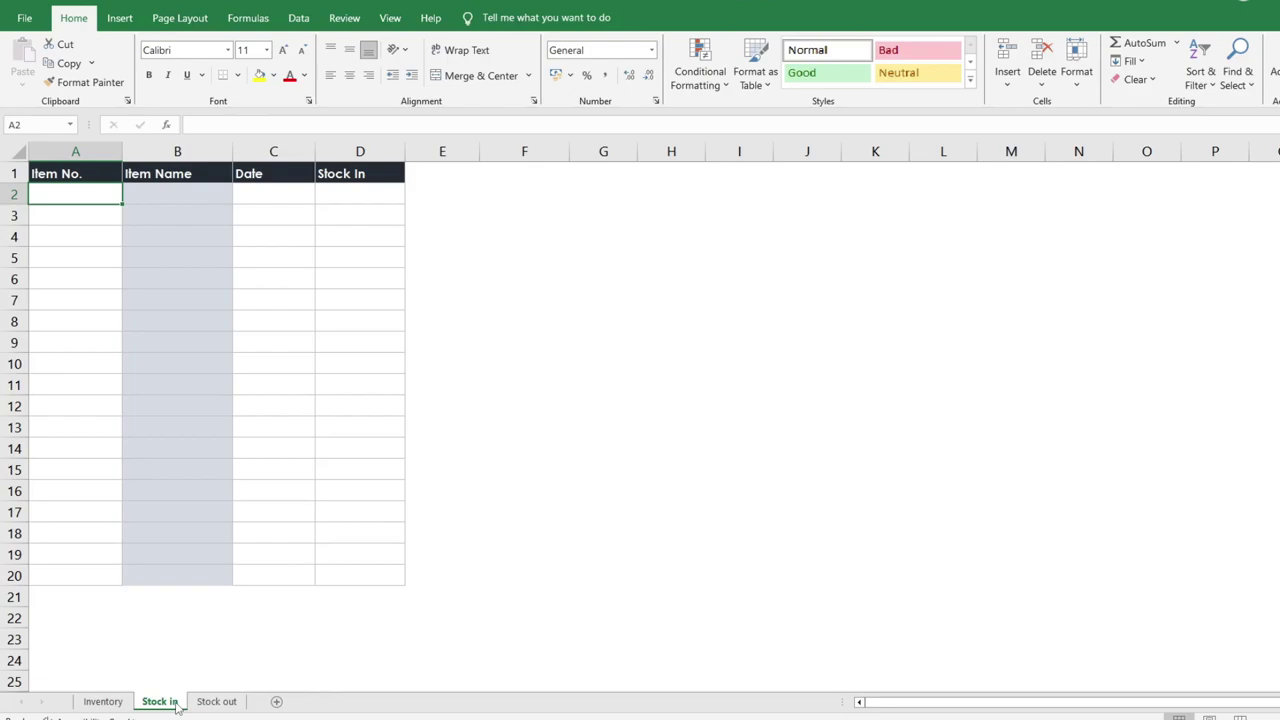
left_click(305, 18)
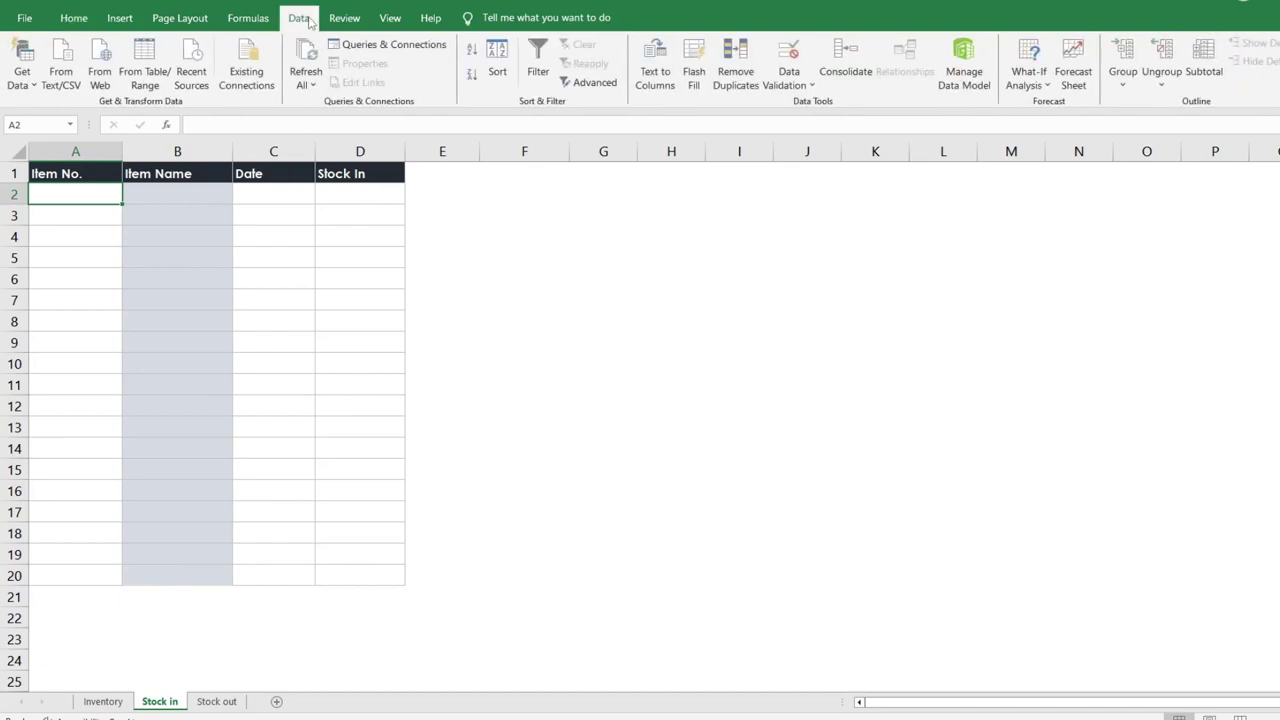
left_click(798, 55)
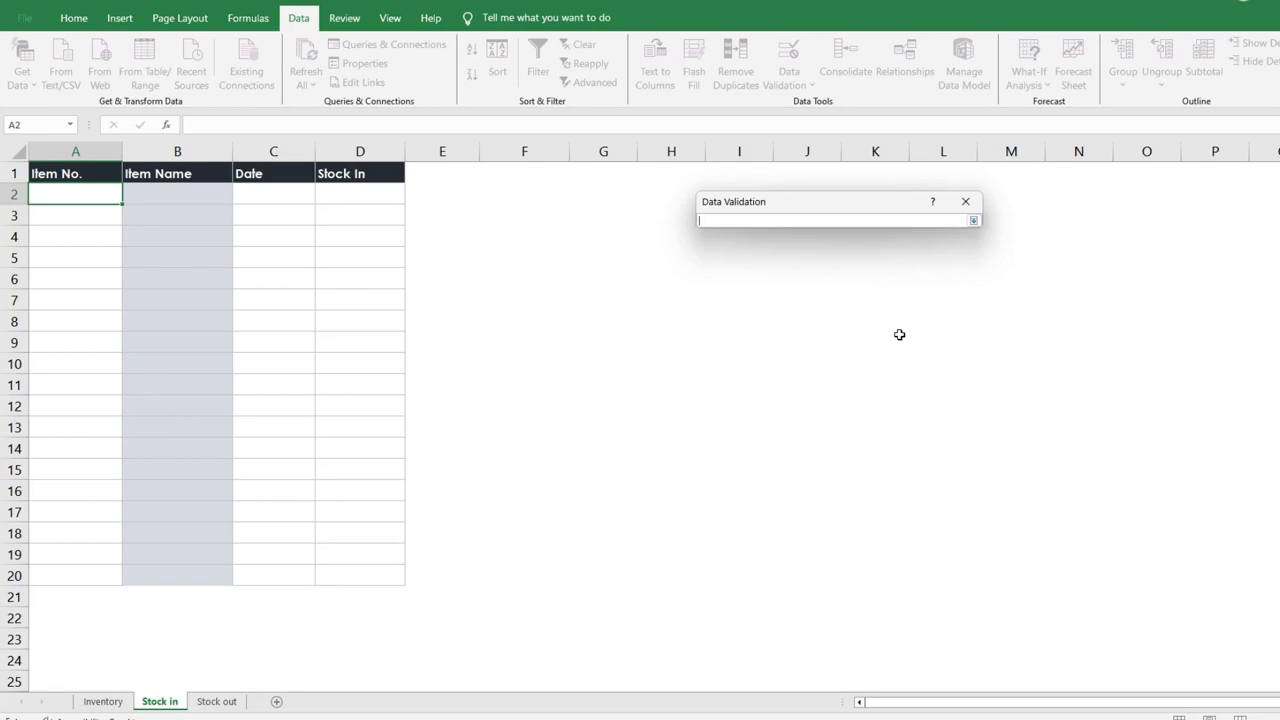
left_click(103, 701)
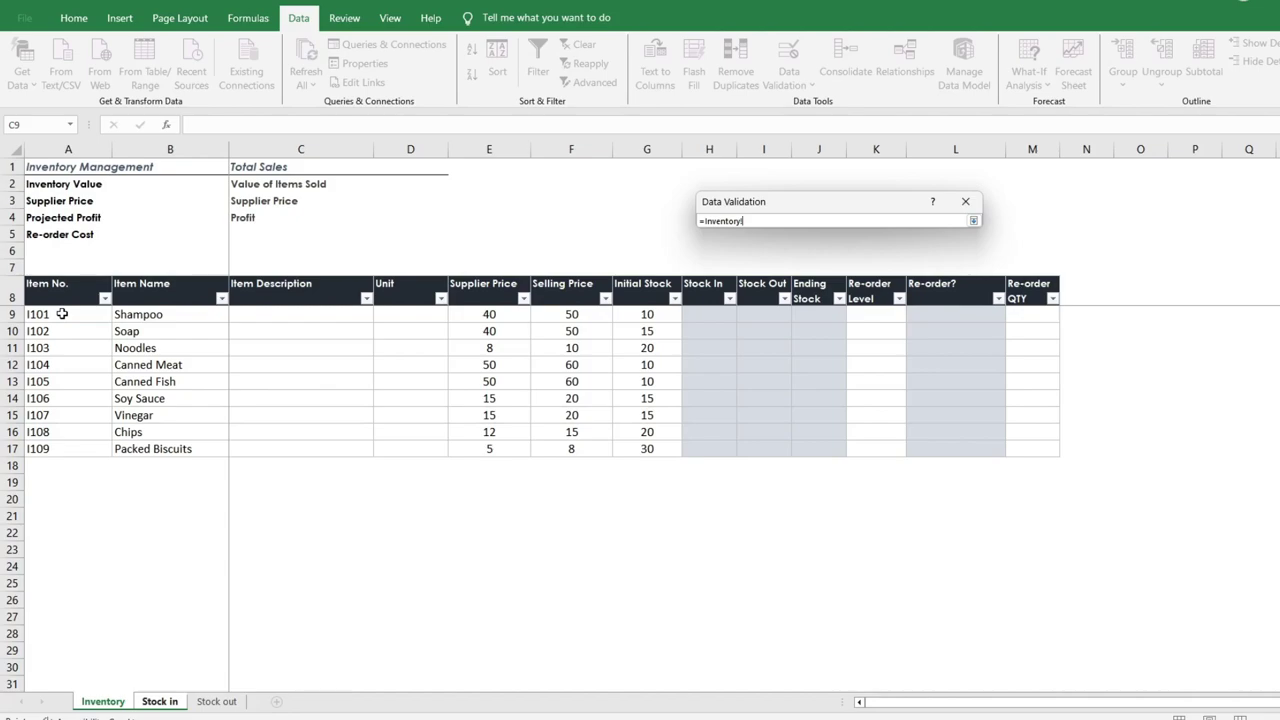
left_click(62, 314)
key("ctrl+shift+Down")
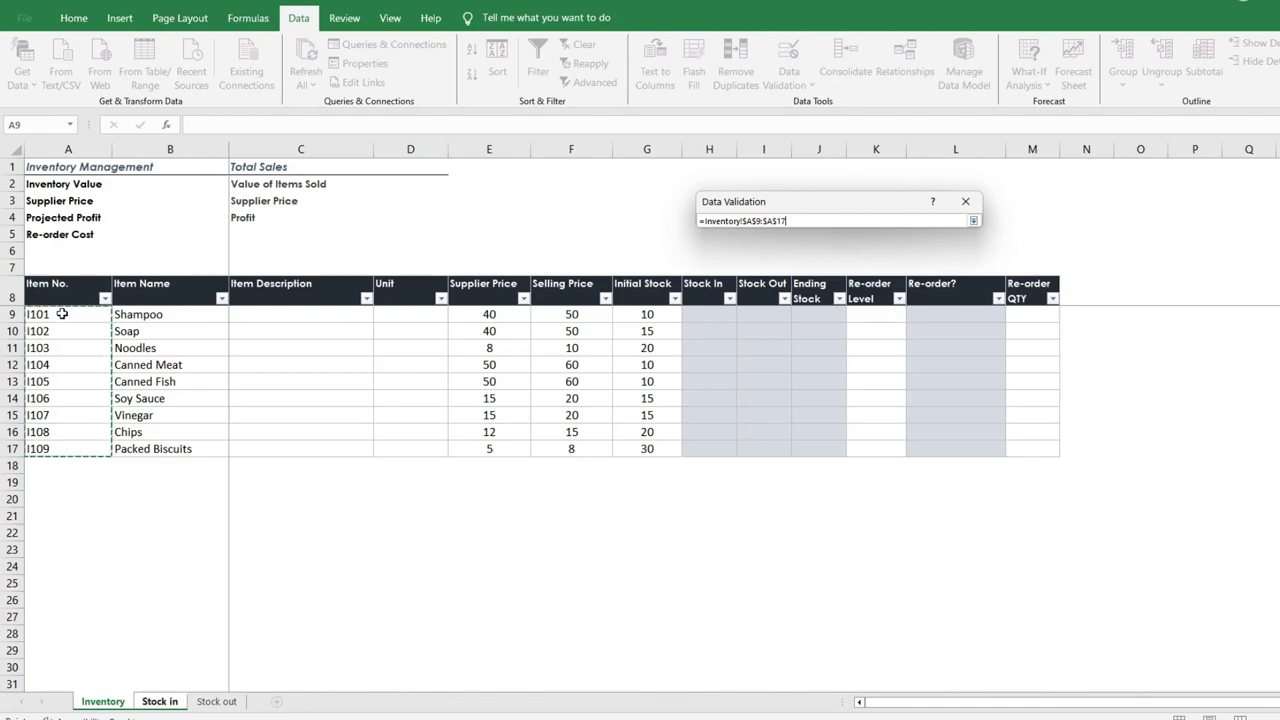
key("ctrl+shift+Down")
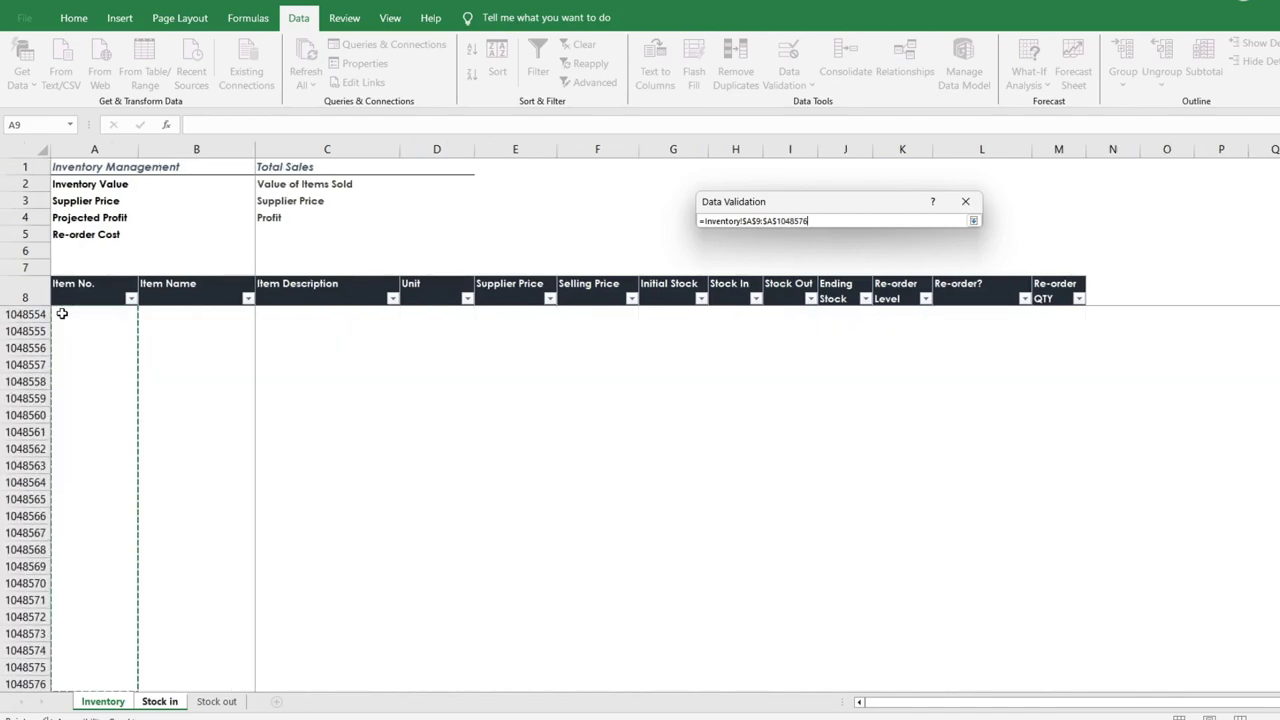
key("Return")
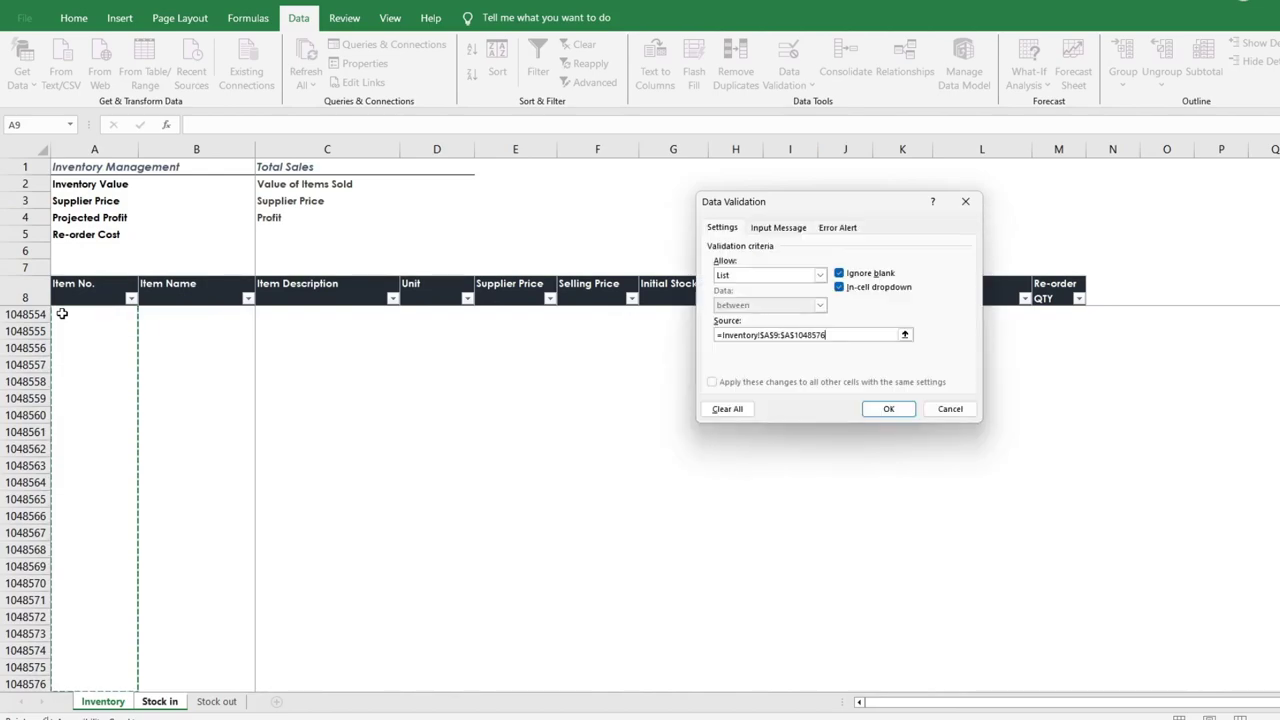
left_click(888, 408)
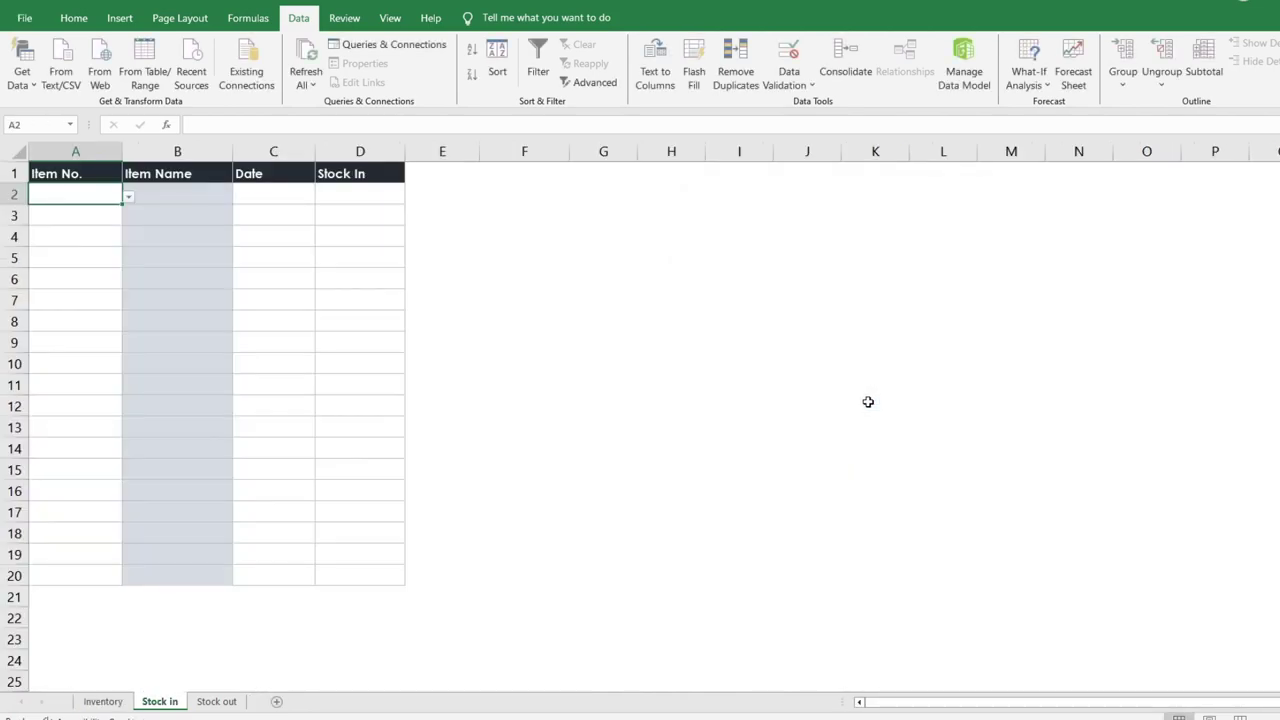
Check the item number list offered in A2 and copy its validation down the Item No. column of the Stock in sheet.
left_click(128, 197)
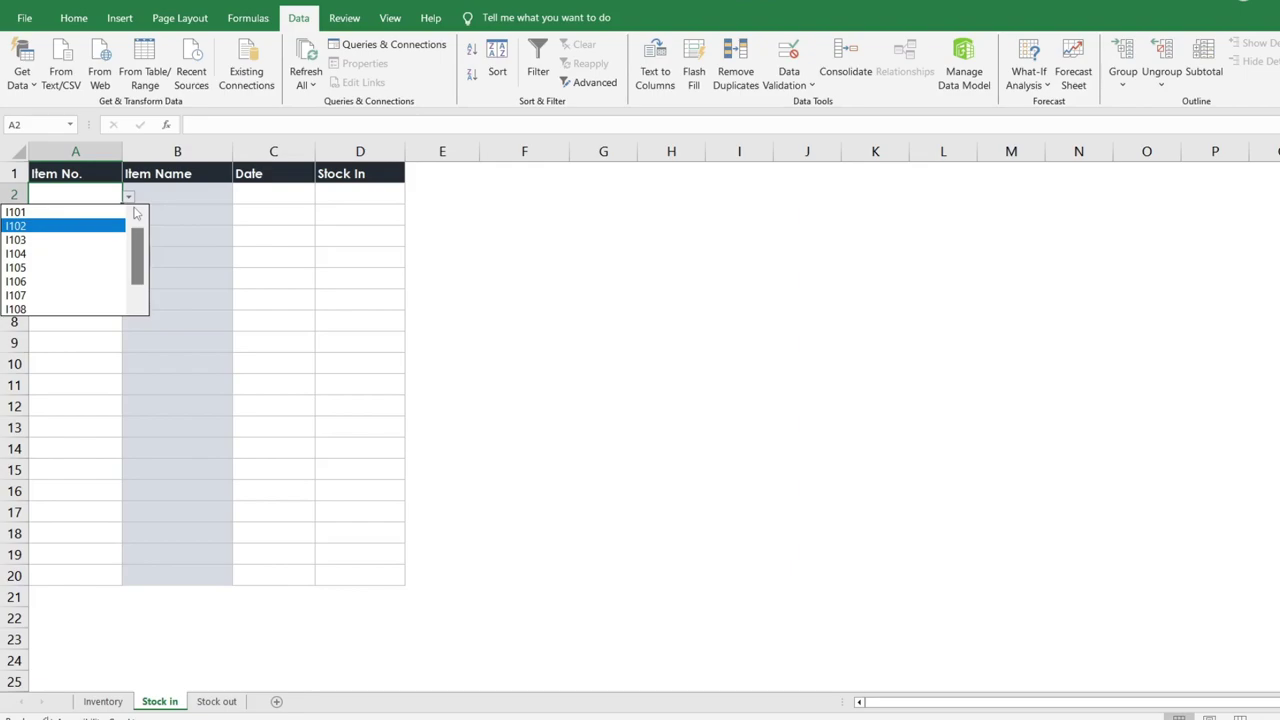
left_click(130, 198)
key("ctrl+c")
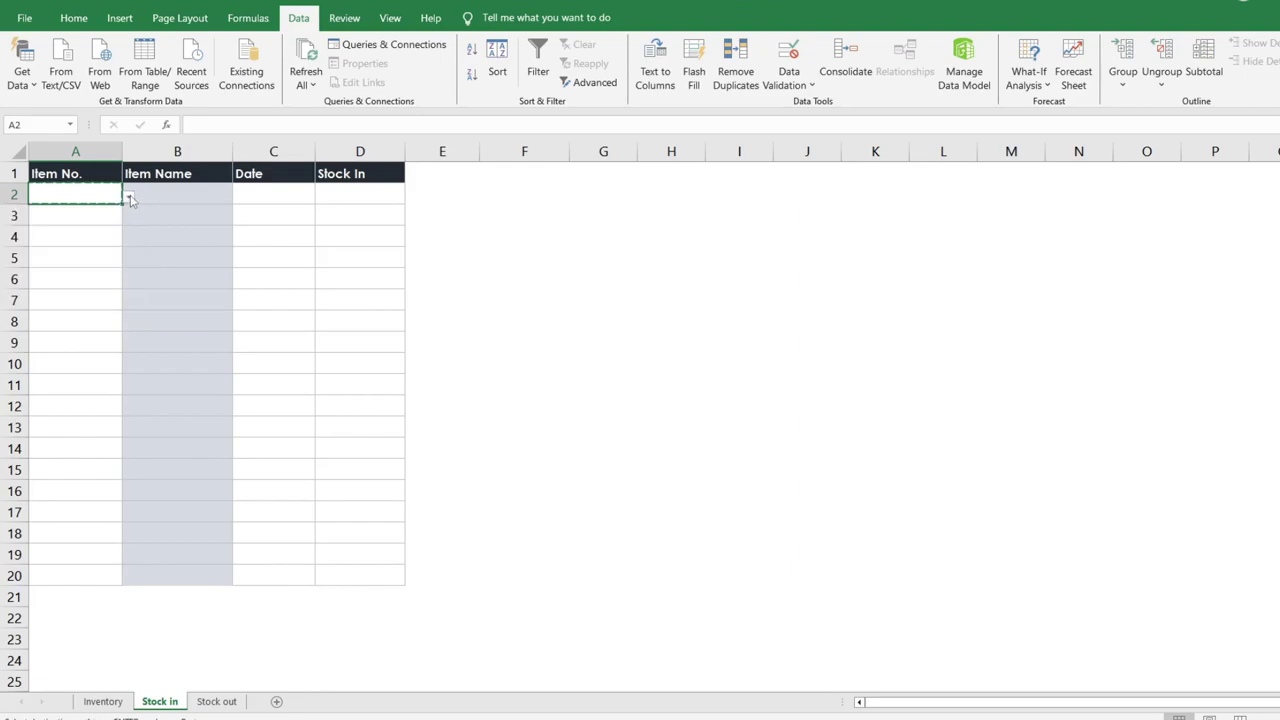
left_click_drag(91, 212, 81, 568)
key("ctrl+v")
left_click(81, 568)
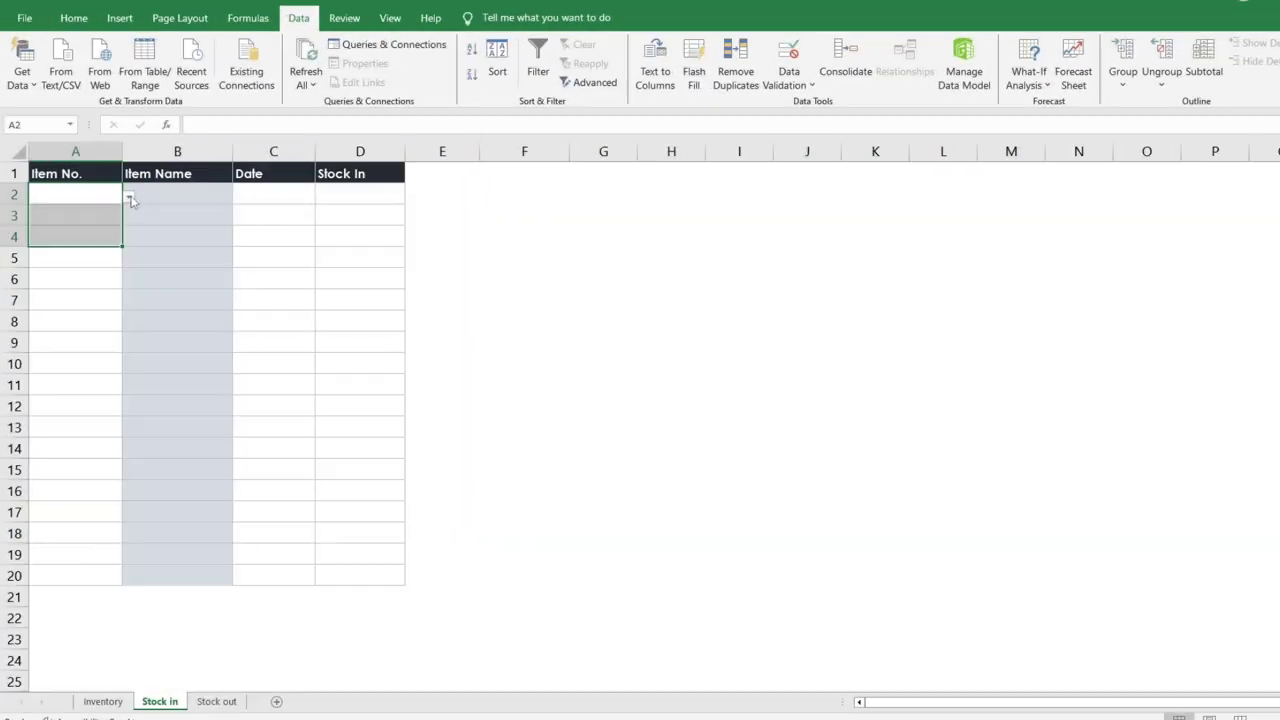
left_click(106, 194)
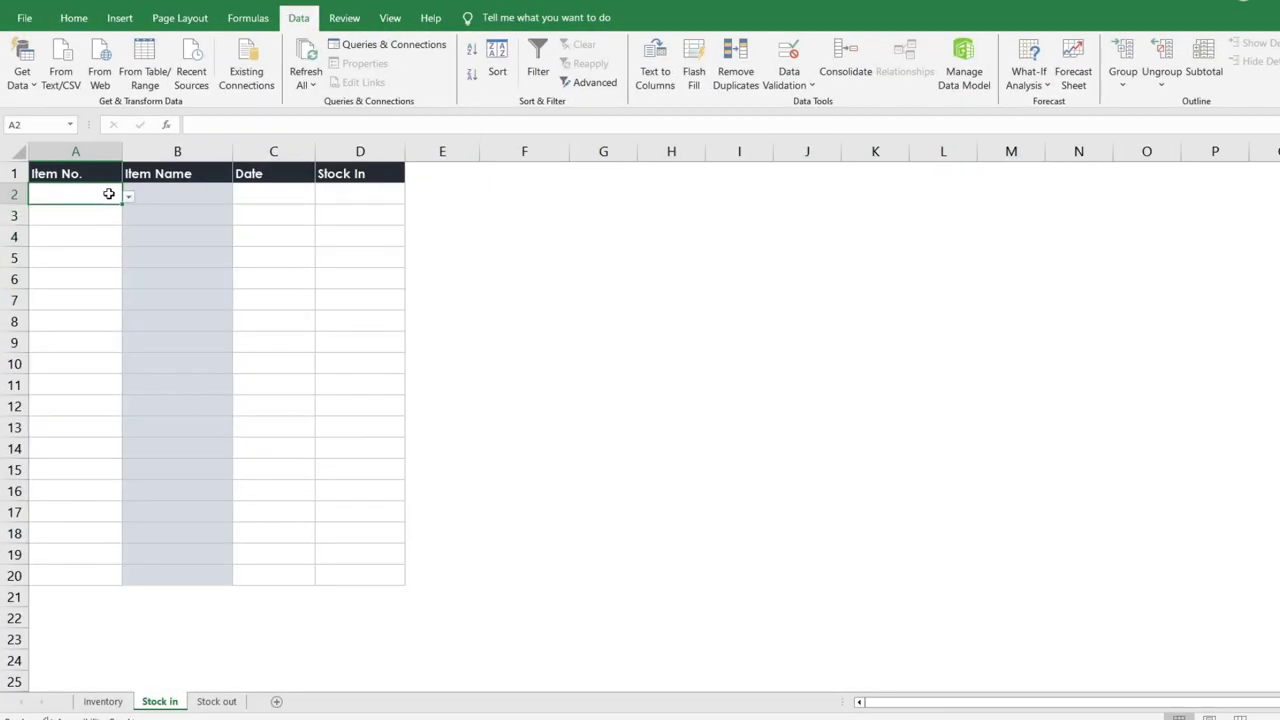
Choose item numbers I102, I103, I104, I105 and I109 from the validation lists in cells A2 to A6 of the Stock in sheet.
left_click(128, 197)
left_click(106, 223)
left_click(110, 218)
left_click(128, 217)
left_click(100, 261)
left_click(103, 238)
left_click(128, 238)
left_click(73, 295)
left_click(108, 258)
left_click(128, 261)
left_click(63, 332)
left_click(118, 279)
left_click(128, 281)
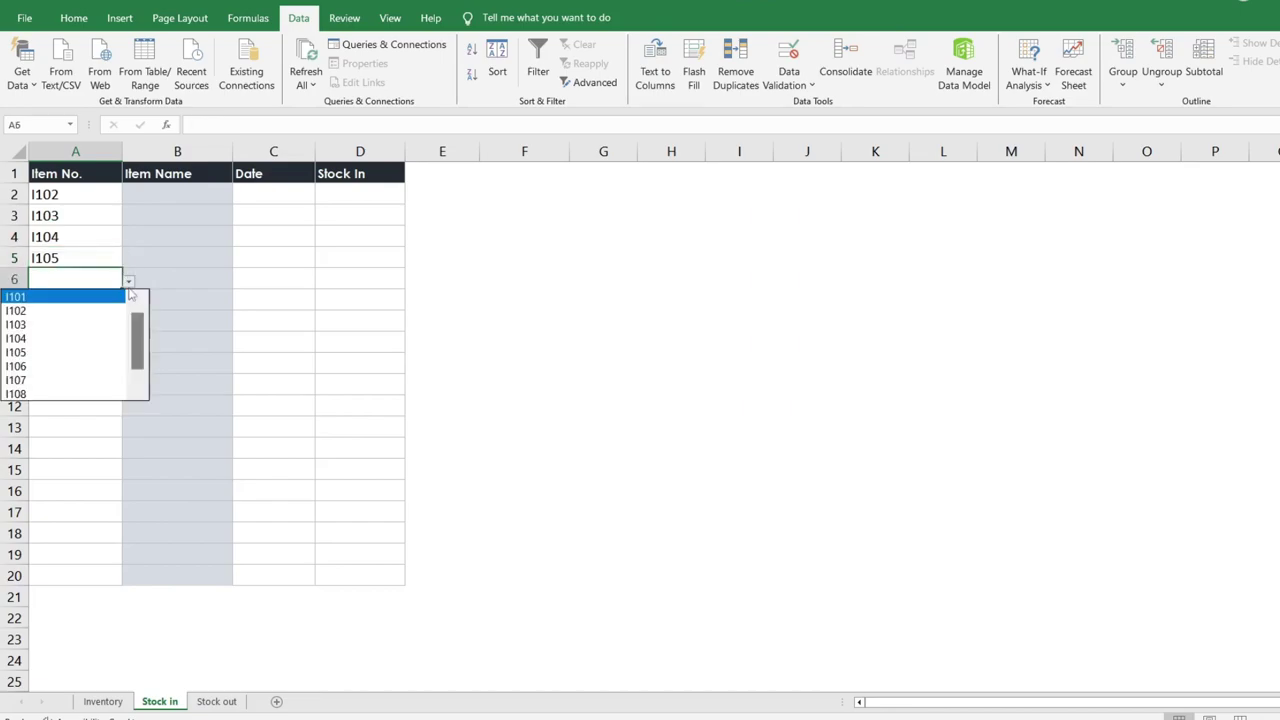
scroll(60, 380, "down", 1)
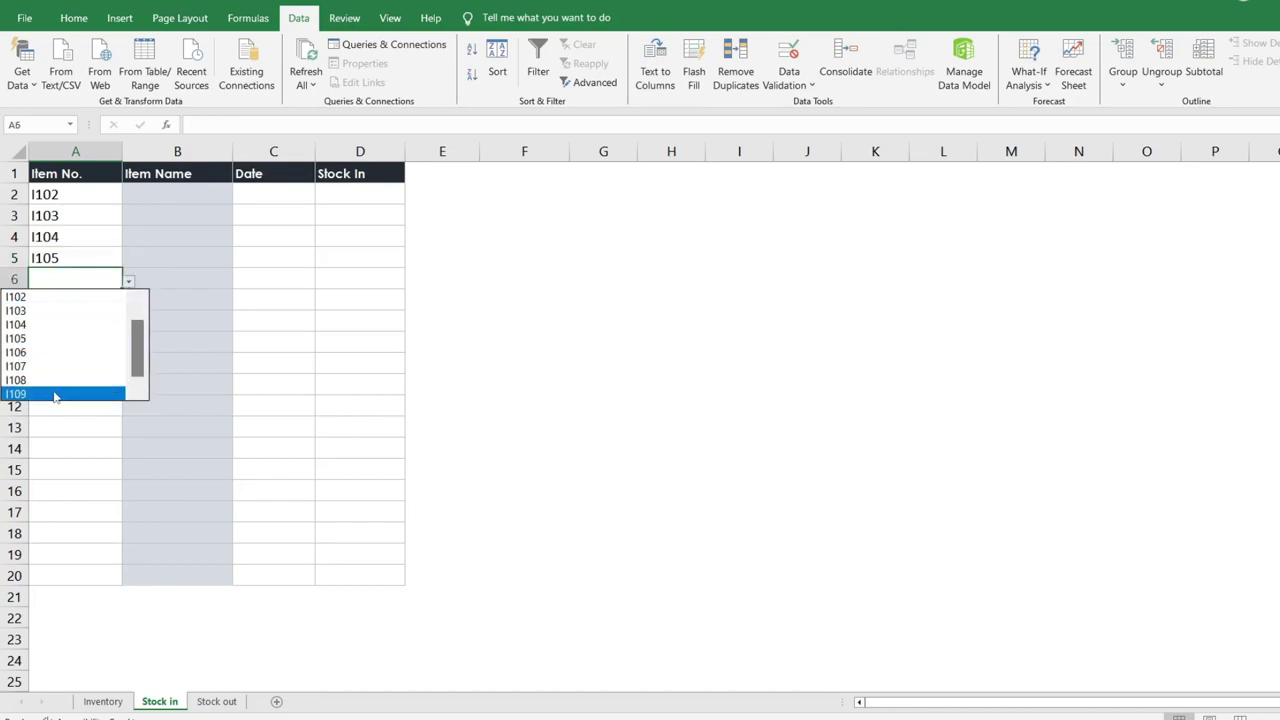
left_click(57, 394)
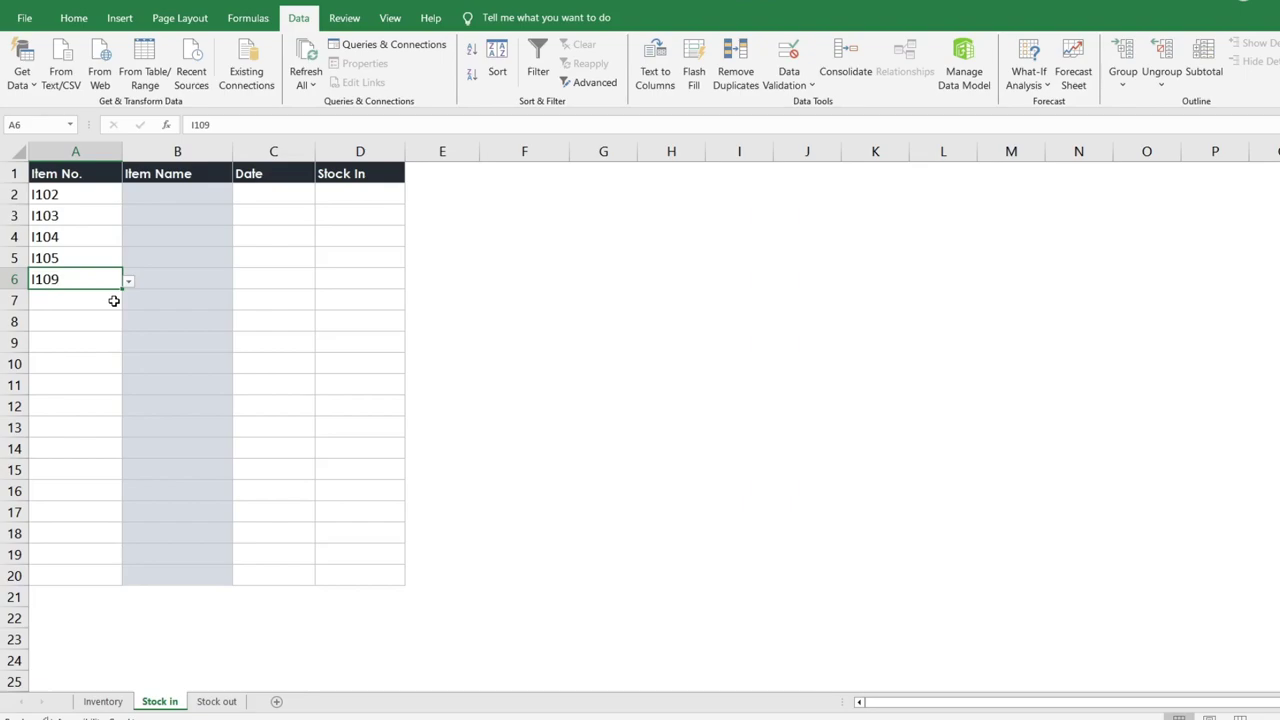
Start a VLOOKUP formula in B2 with A2 as the lookup value and Inventory!A9:B1048576 as the table array.
left_click(154, 196)
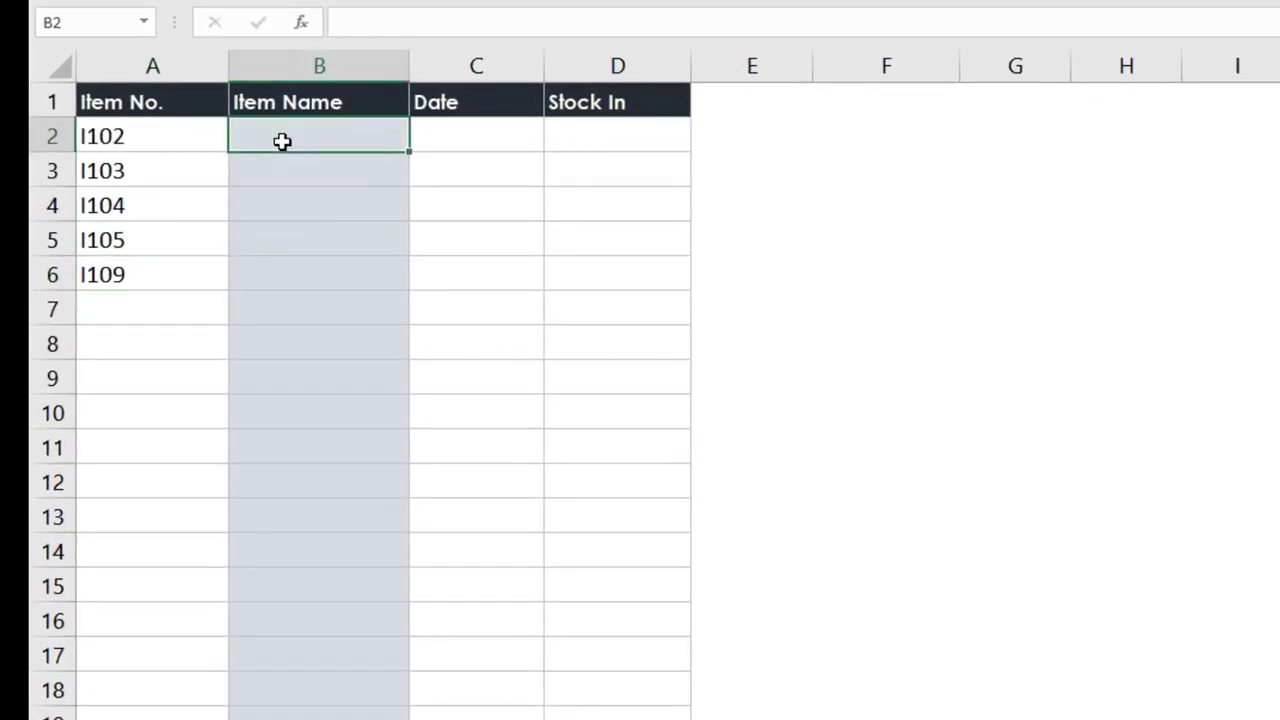
type("=")
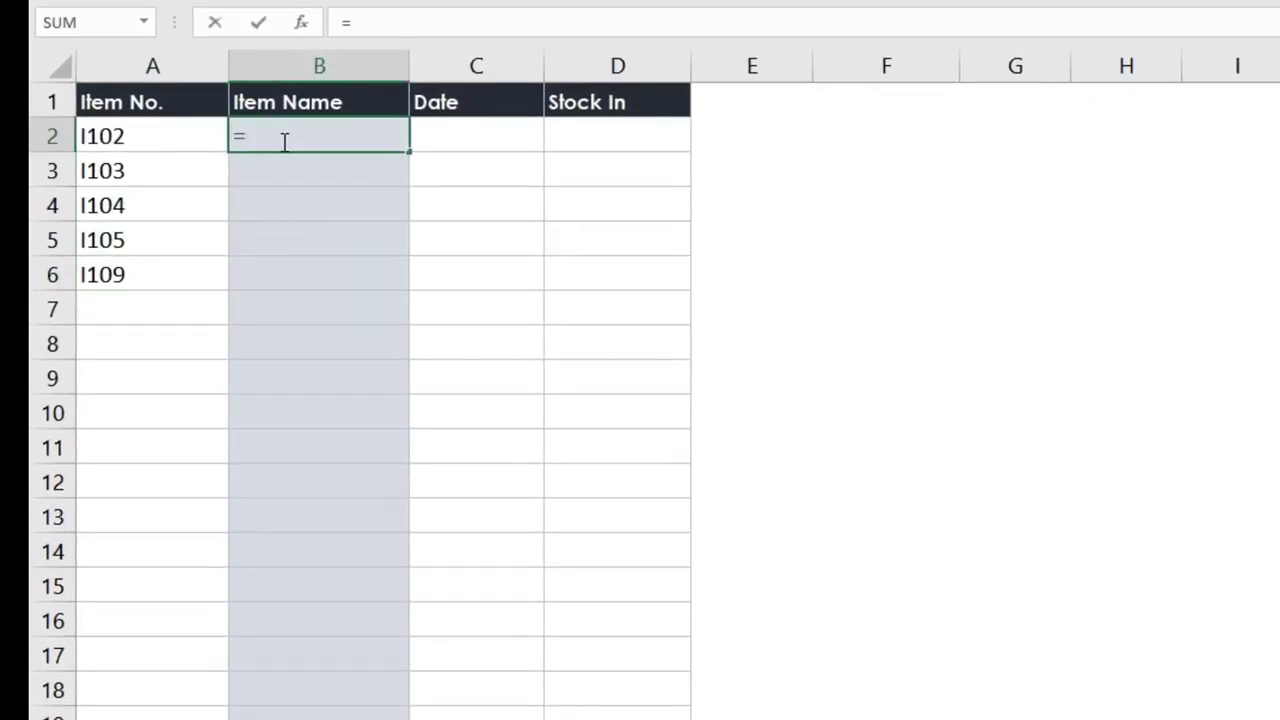
type("vlookup(")
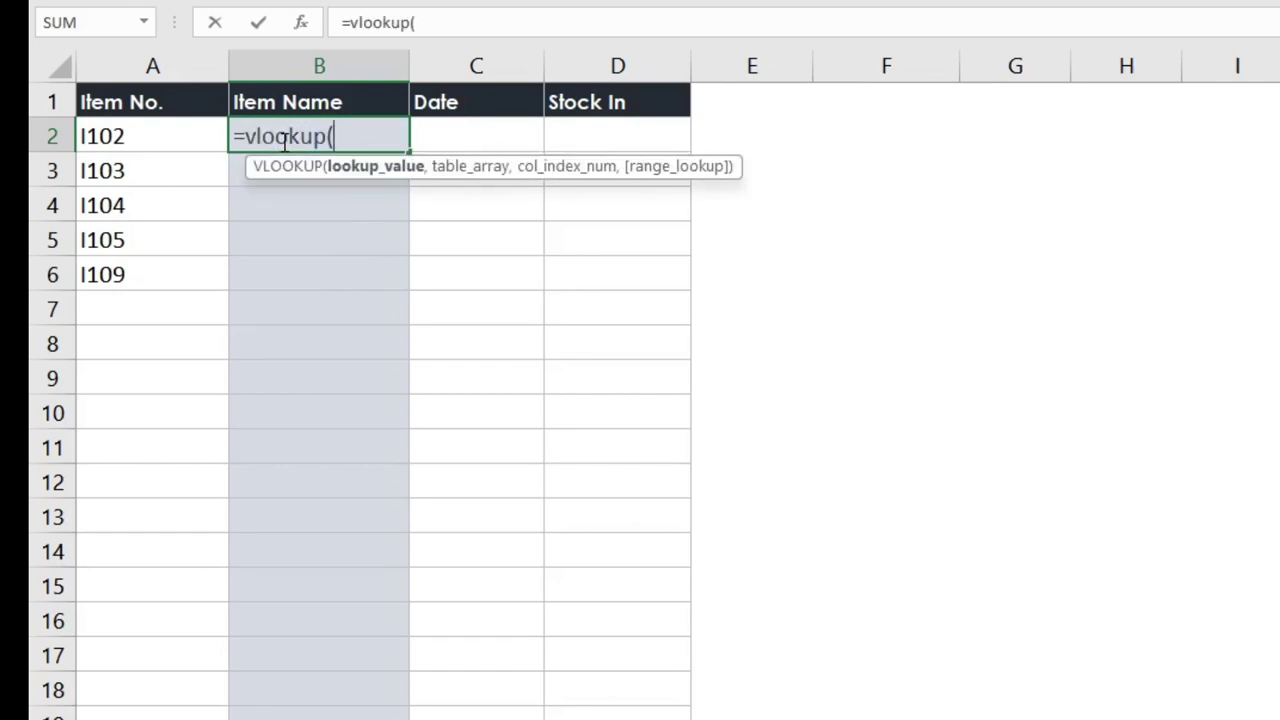
left_click(135, 132)
type(",")
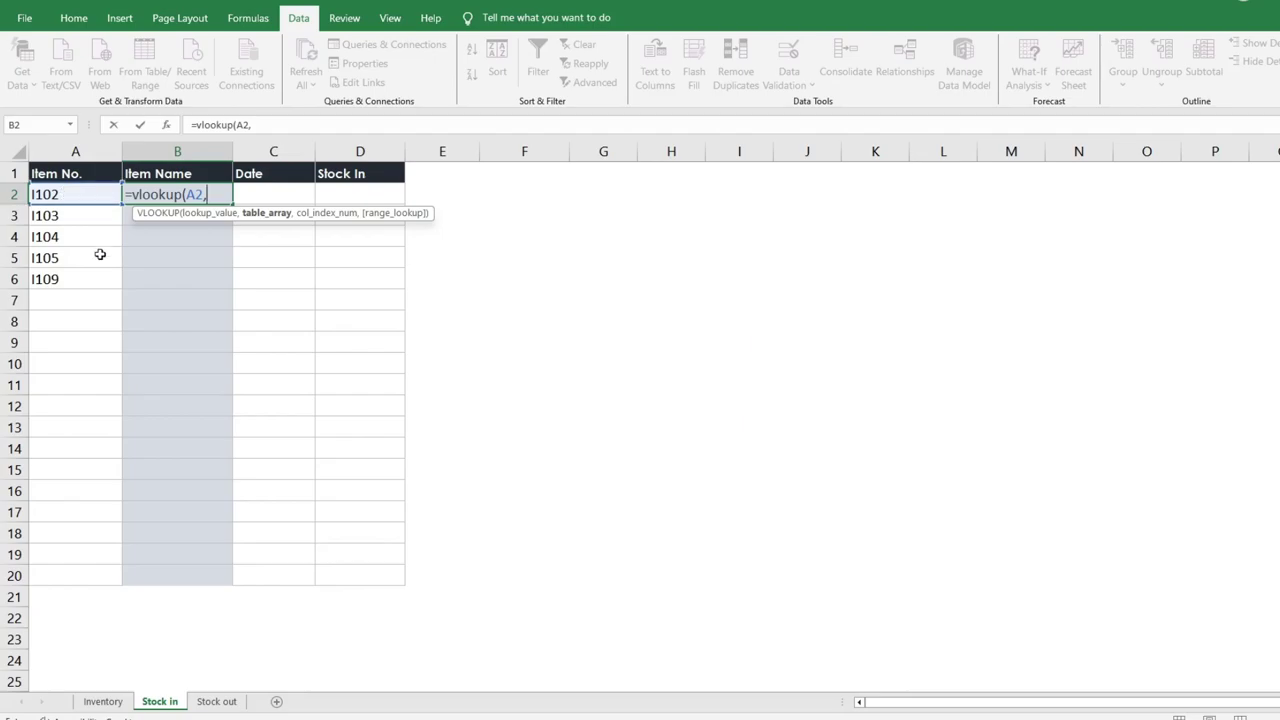
left_click(102, 701)
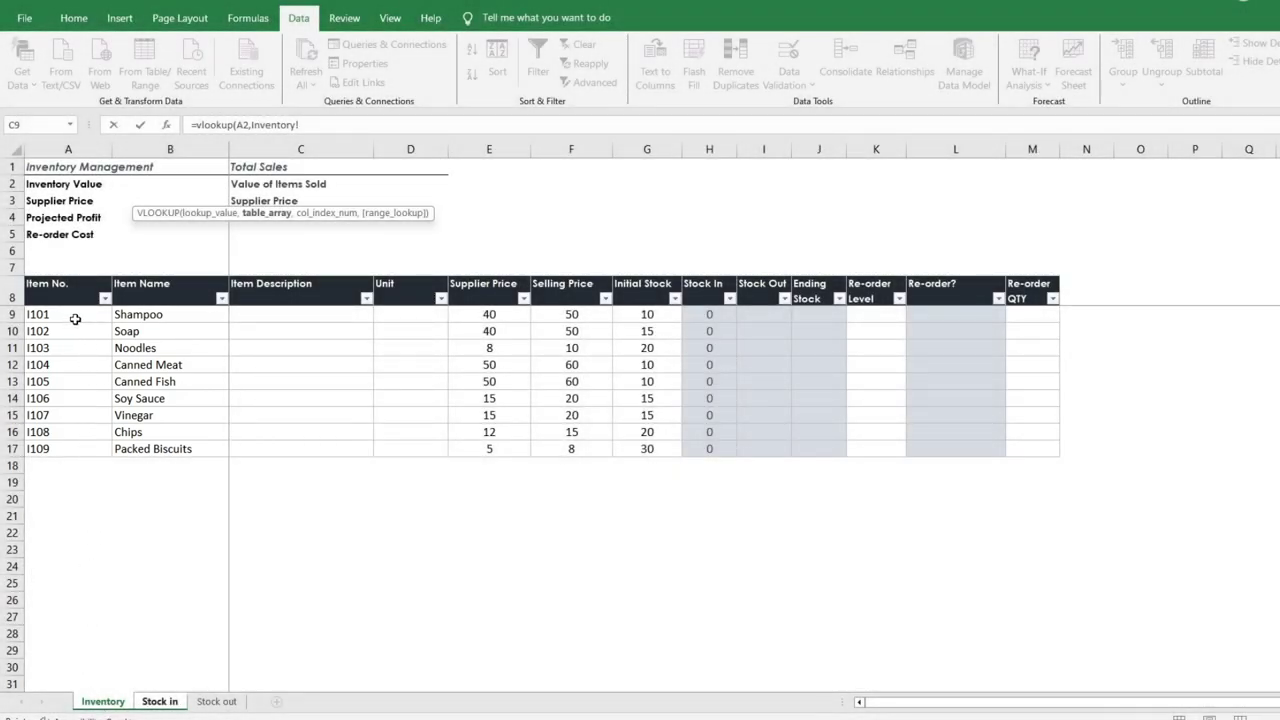
left_click_drag(75, 318, 158, 450)
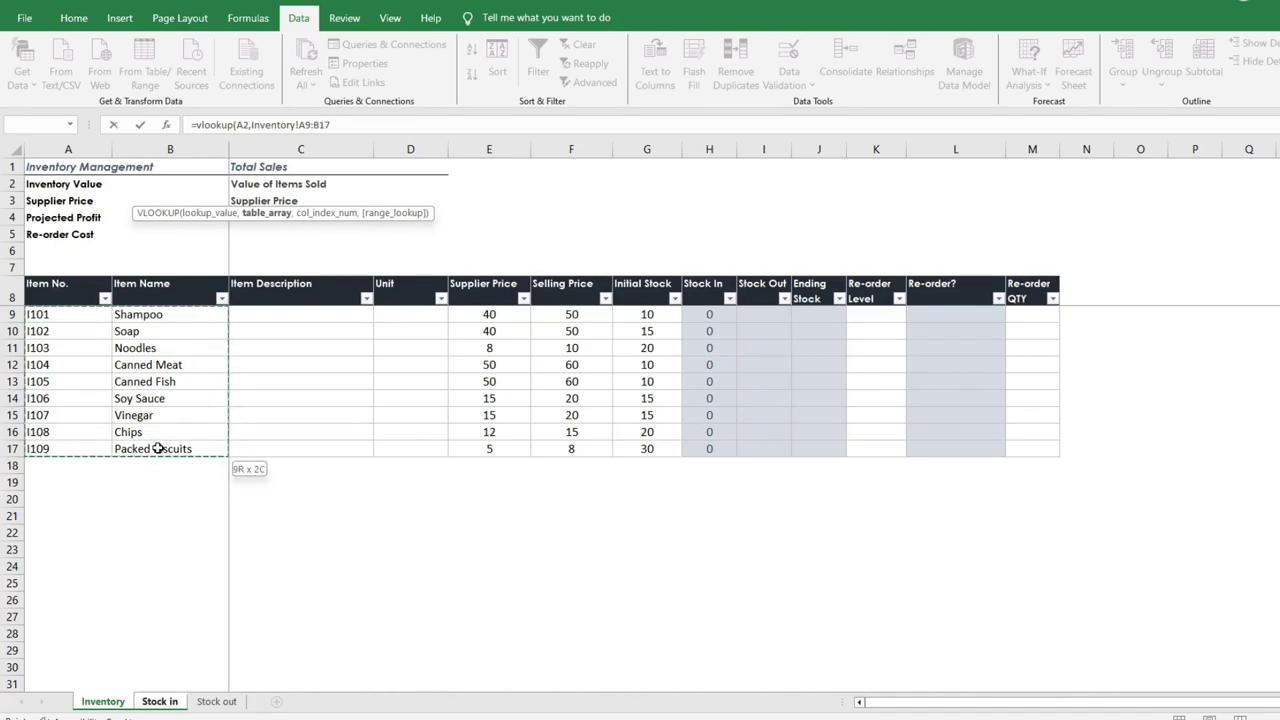
key("ctrl+shift+Down")
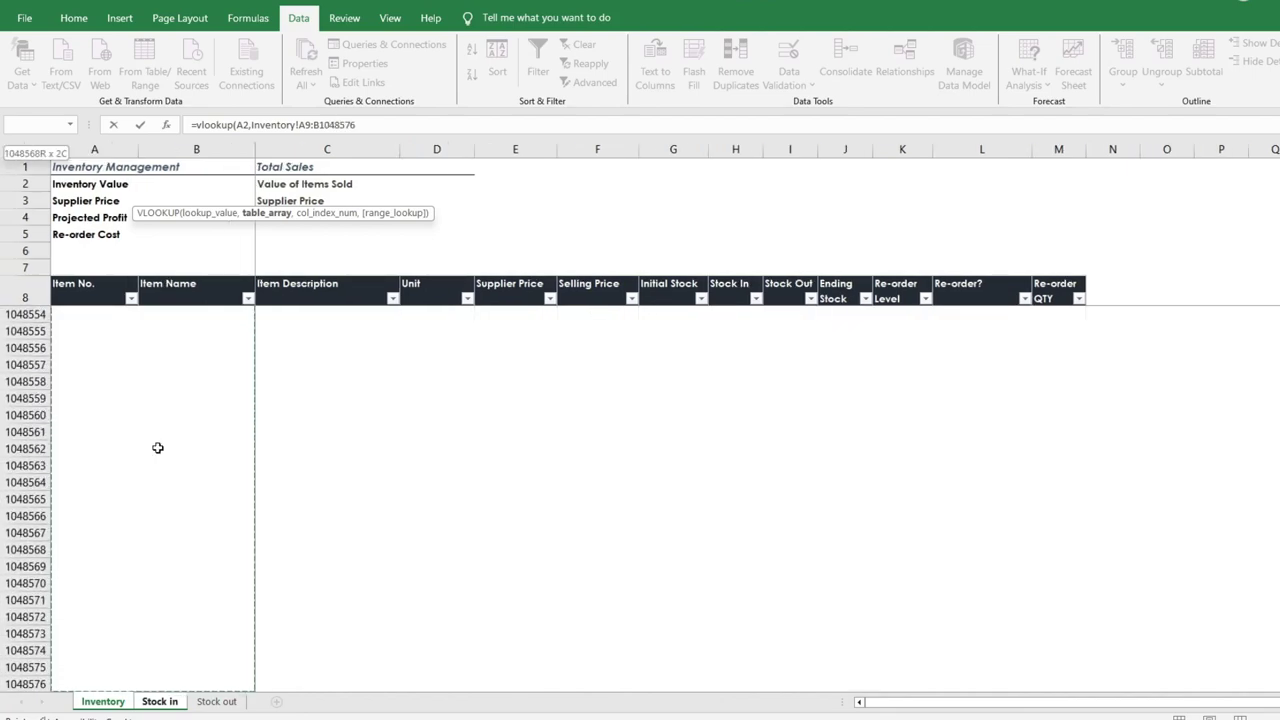
Make the Inventory range absolute as $A$9:$B$1048576 and complete the B2 VLOOKUP with column index 2 and FALSE for an exact match.
left_click(252, 125)
left_click_drag(252, 125, 358, 125)
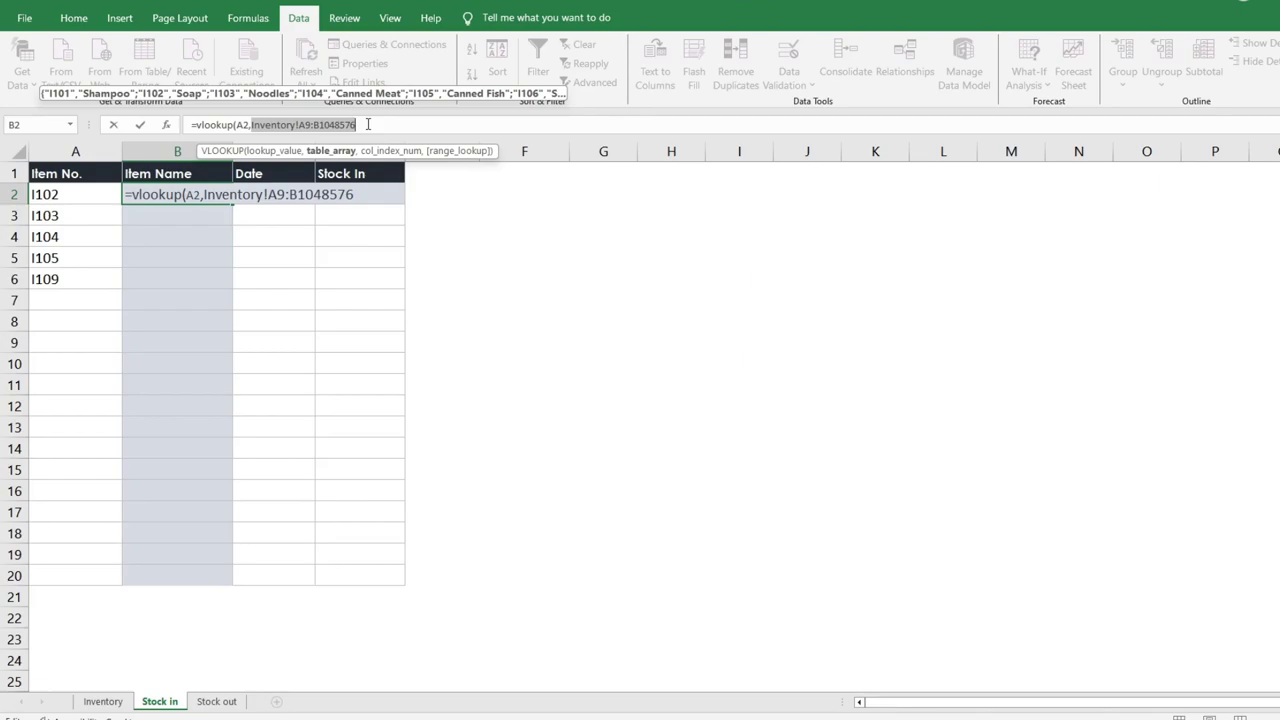
key("F4")
type(",")
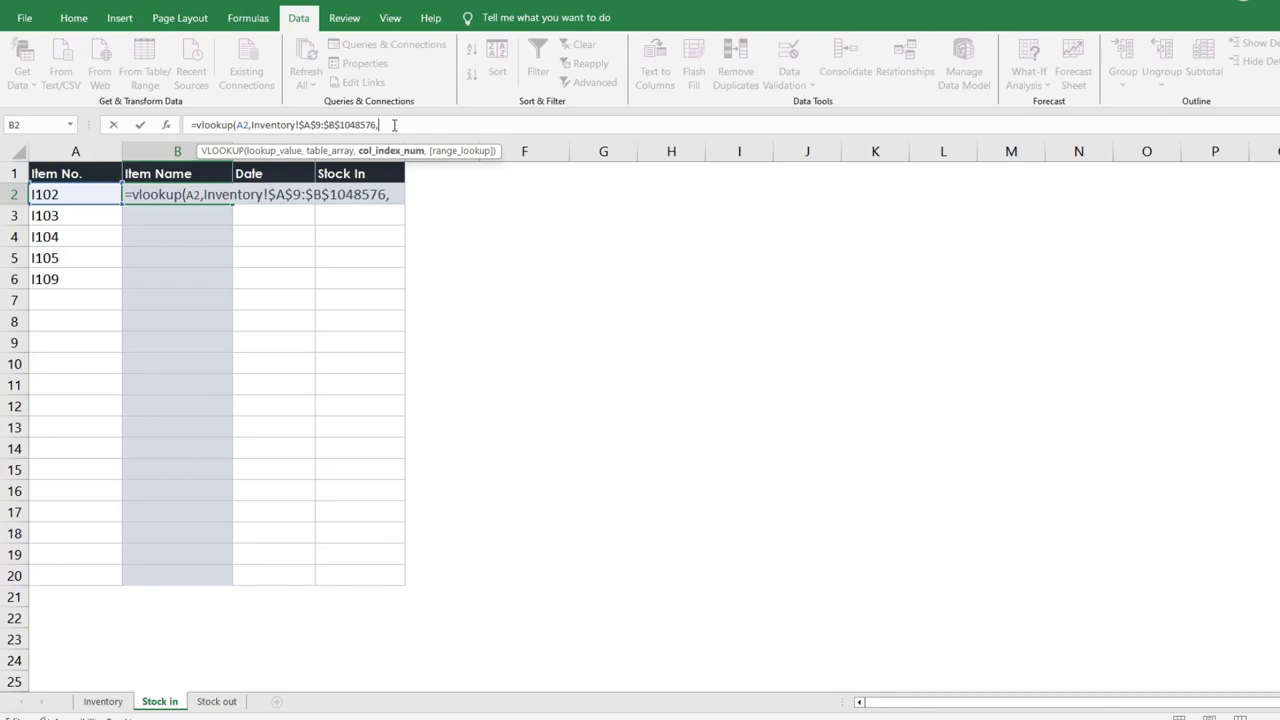
type("2")
type(",")
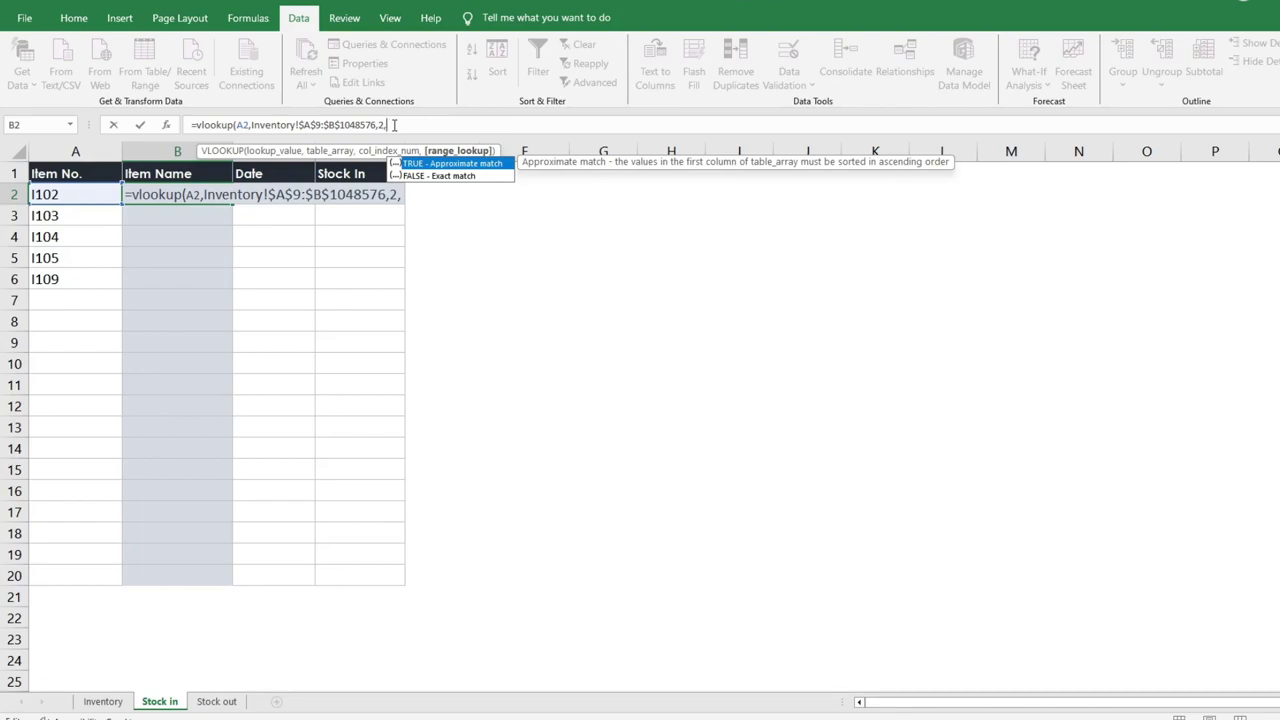
key("Down")
key("Tab")
type(")")
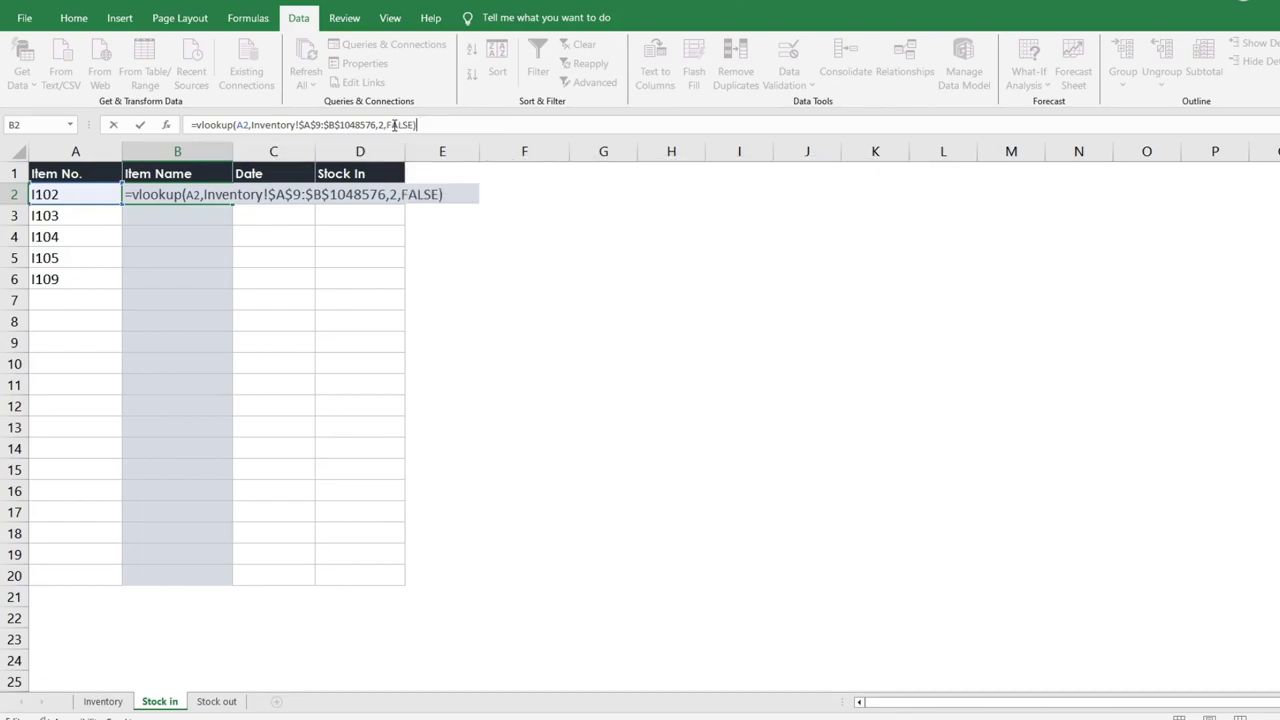
key("Return")
Copy the VLOOKUP formula from B2 down the Item Name column to B20.
left_click(184, 191)
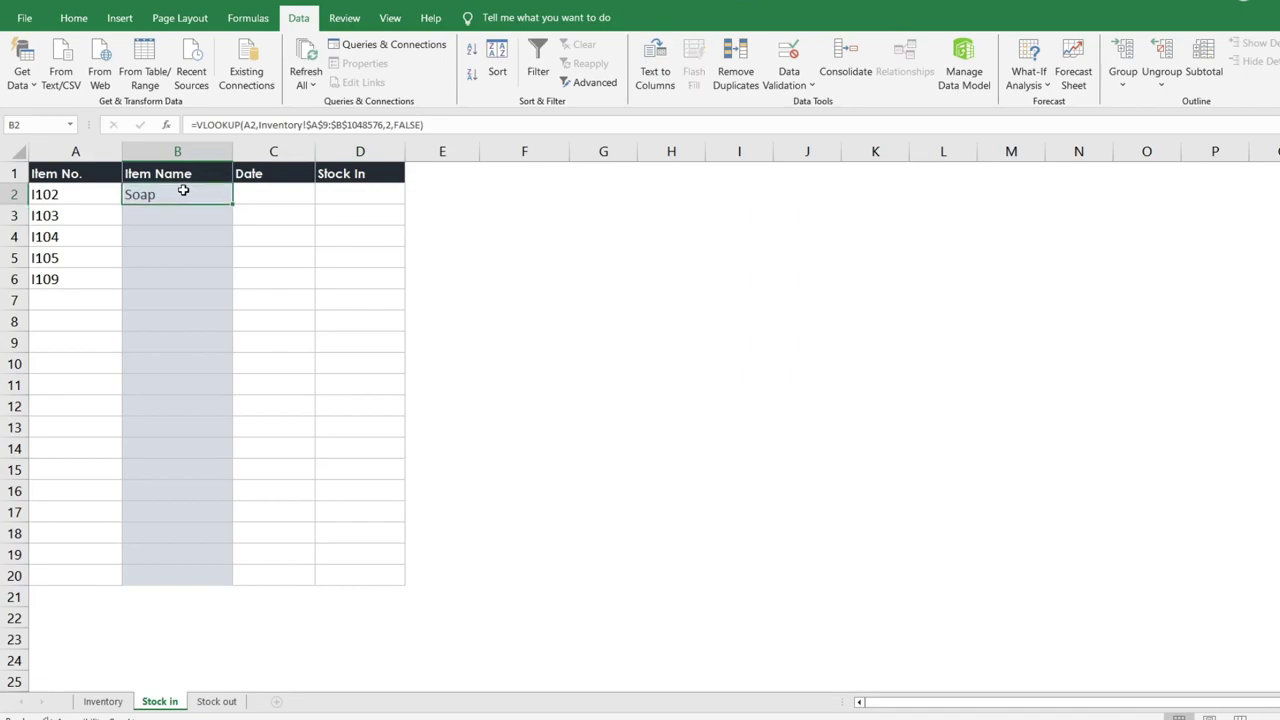
key("ctrl+c")
left_click(172, 576, "shift")
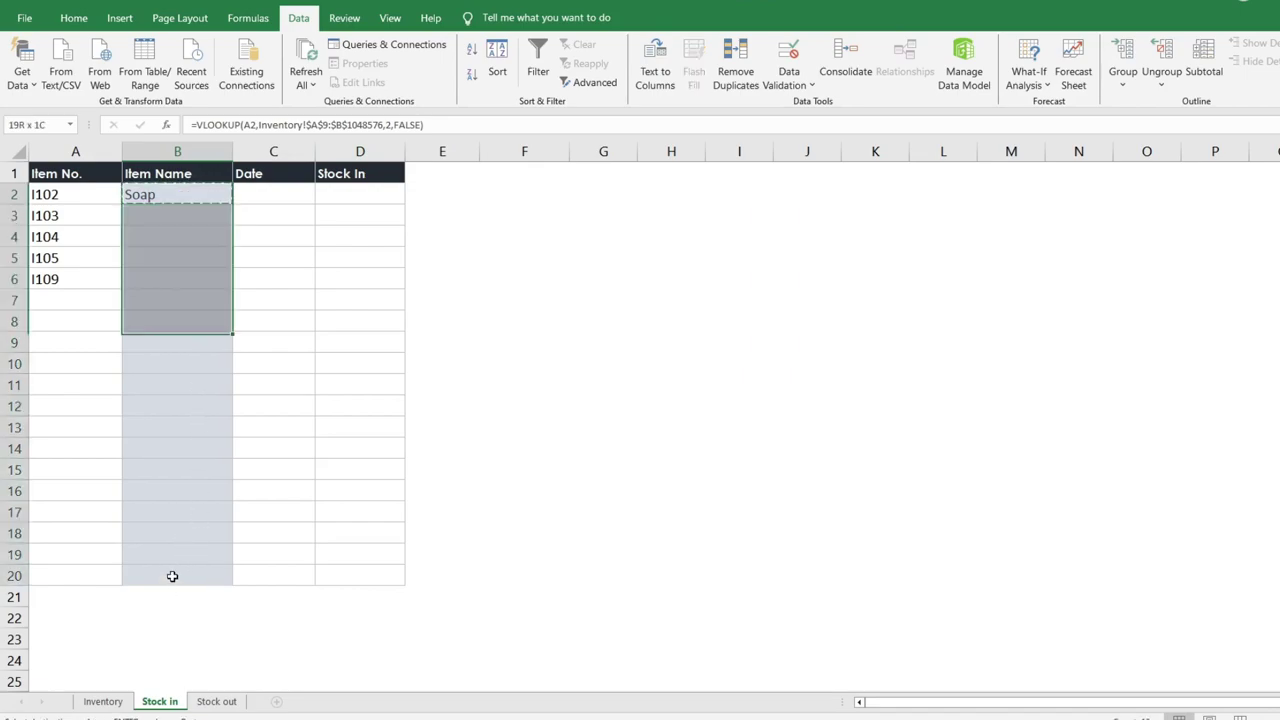
key("ctrl+v")
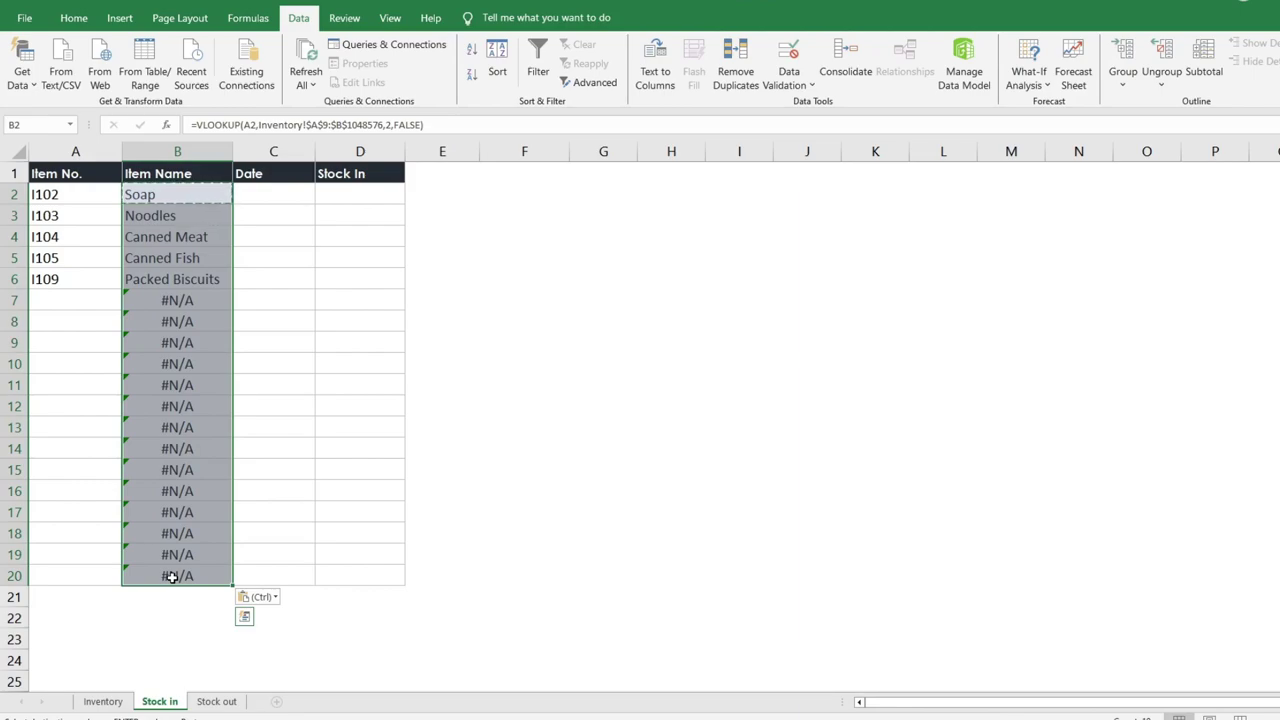
Wrap the VLOOKUP formula in B2 in IFERROR, with an empty string "" as the value returned on error.
left_click(197, 195)
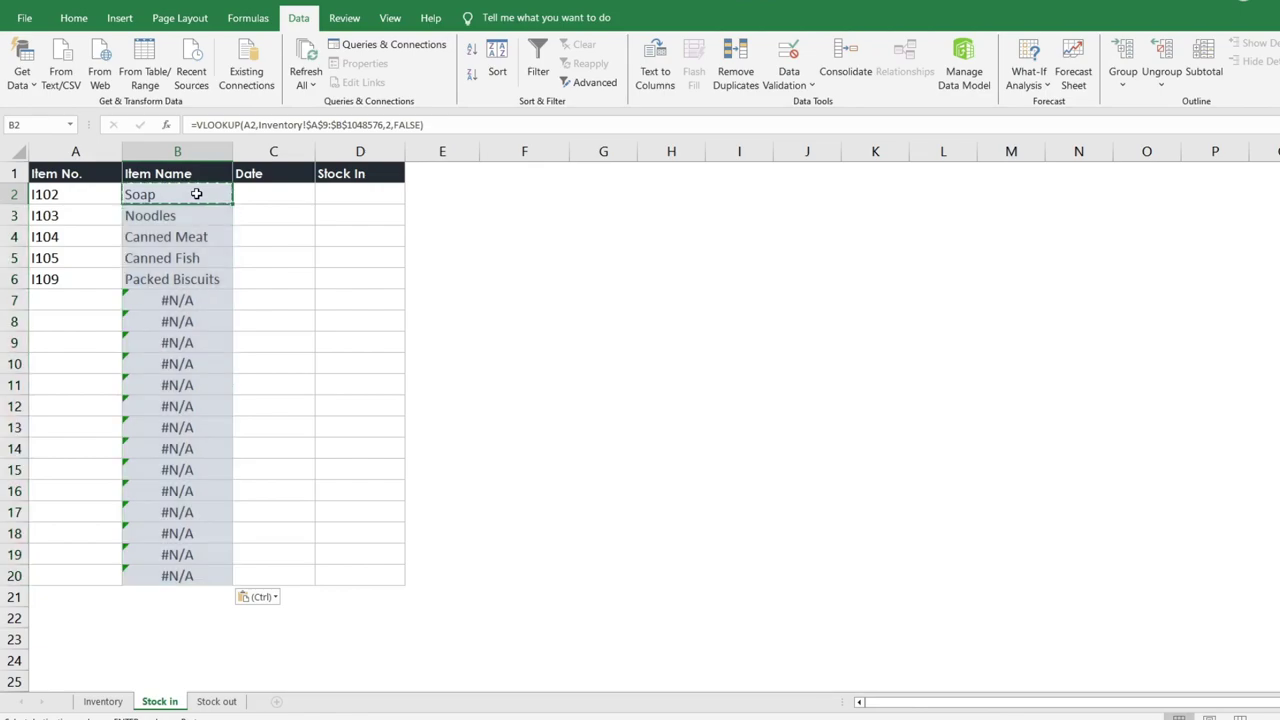
left_click(197, 125)
type("iferror")
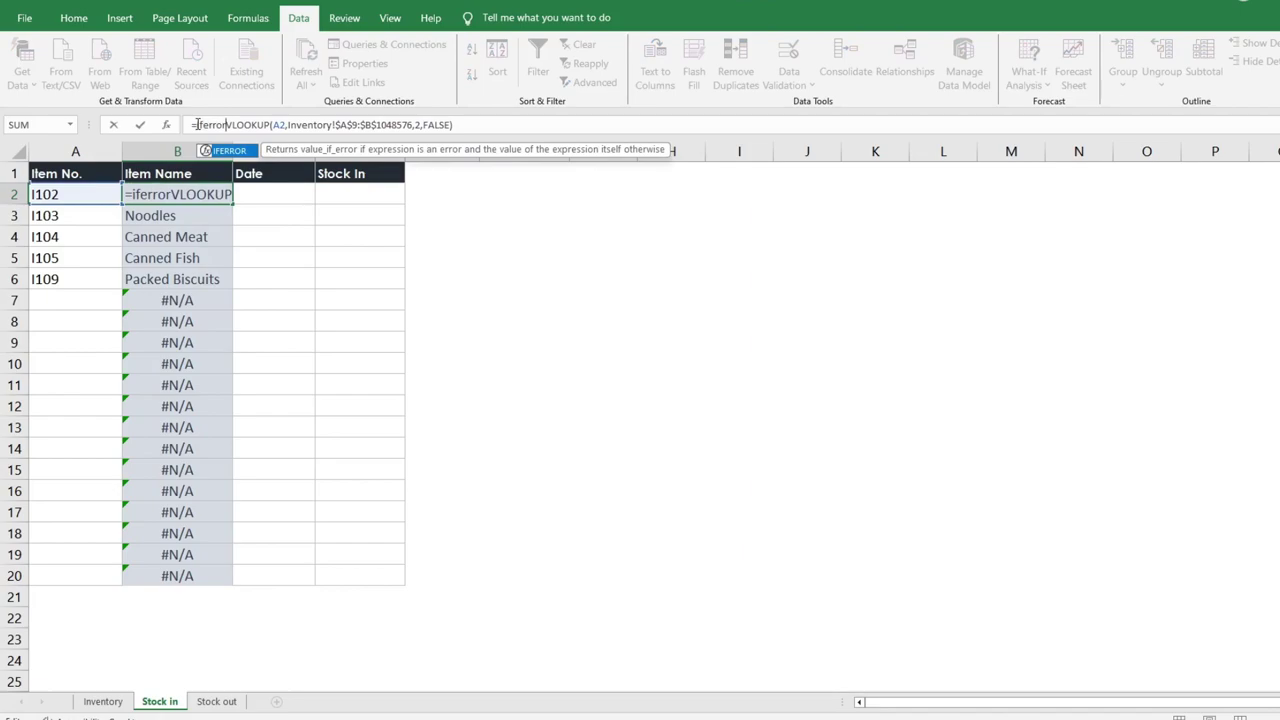
type("(")
left_click(491, 125)
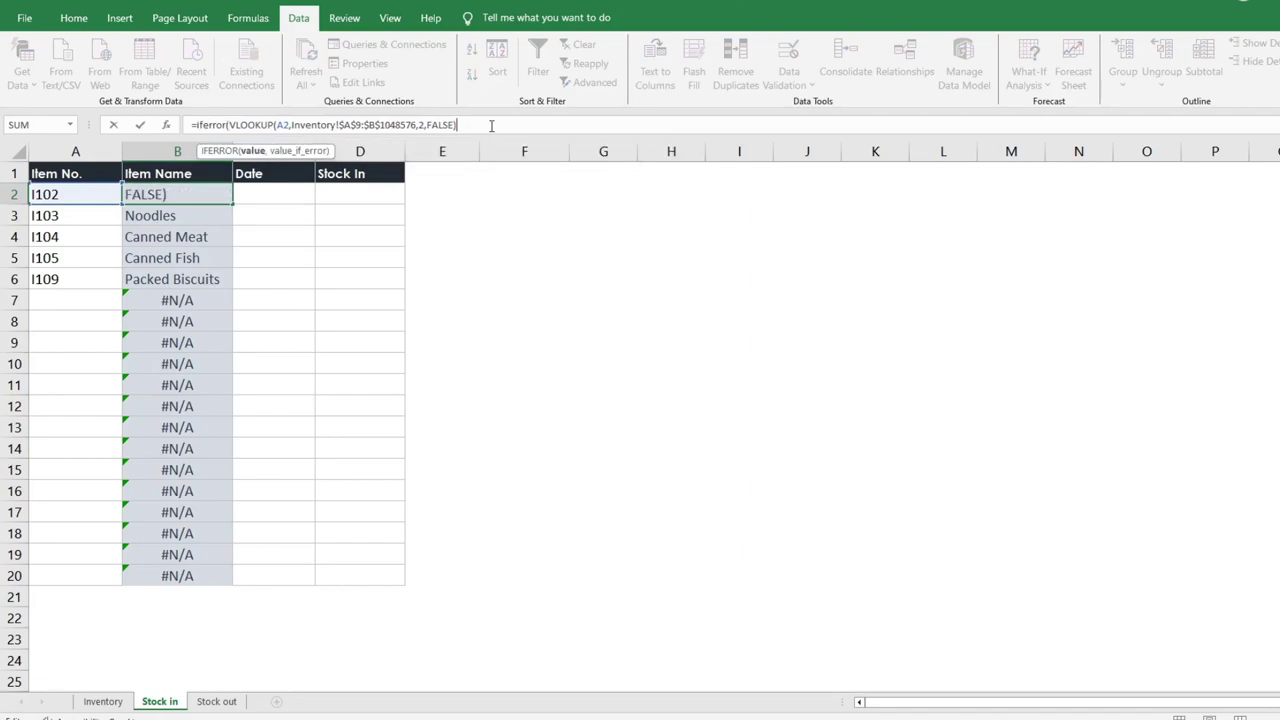
type(",")
type("\"\")")
key("Return")
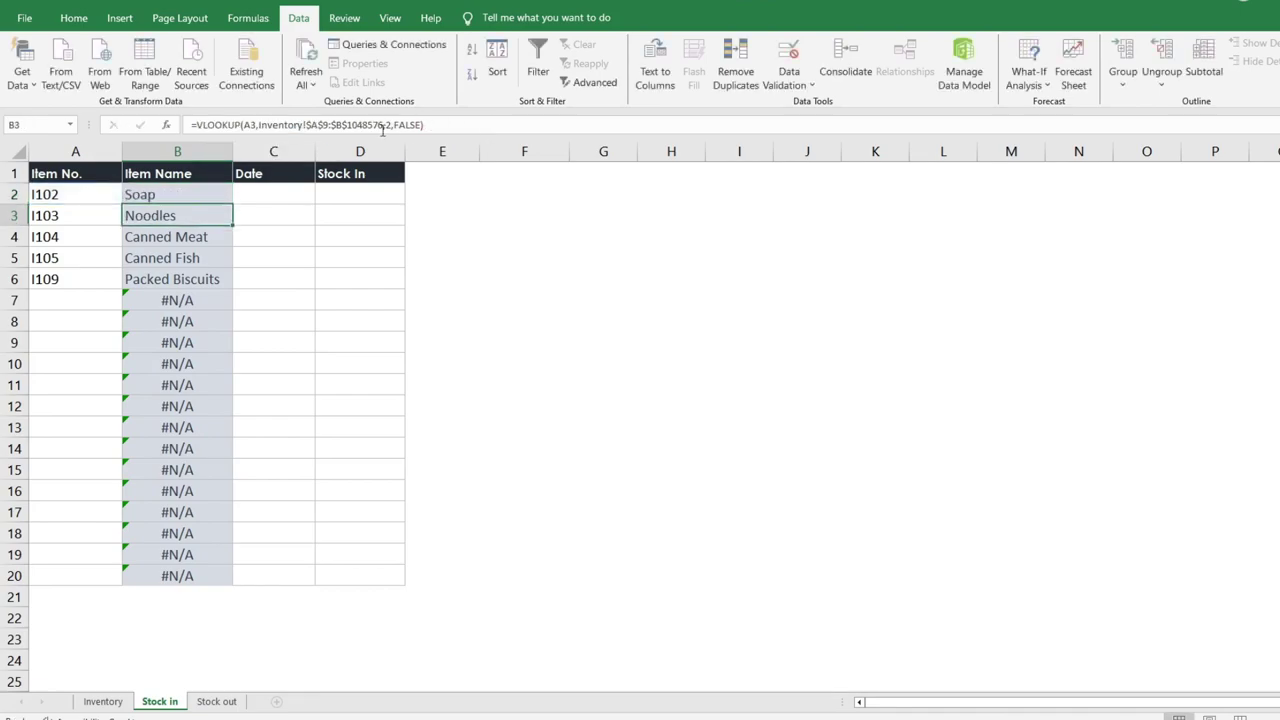
Copy the IFERROR formula from B2 into cells B3 to B20 of the Item Name column.
left_click(190, 194)
key("ctrl+c")
left_click_drag(183, 215, 188, 575)
key("ctrl+v")
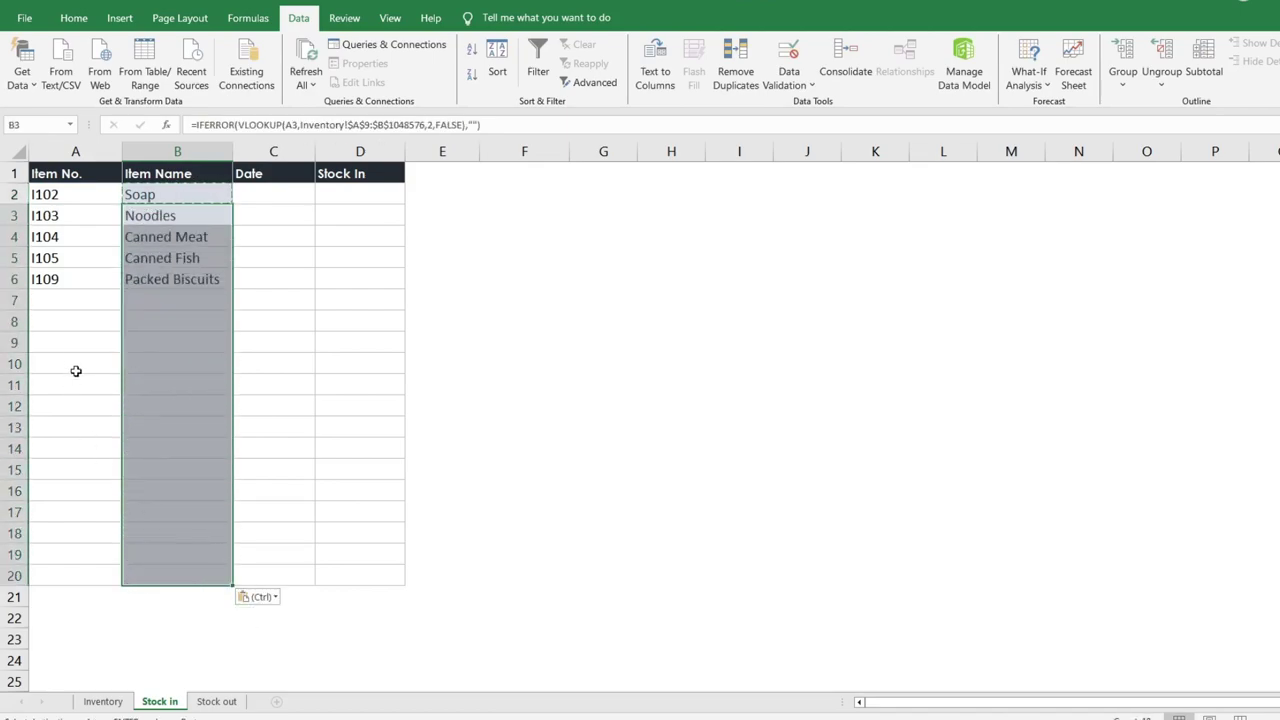
Choose item numbers I106, I103 and I107 from the validation lists in cells A7 to A9.
left_click(110, 303)
left_click(131, 304)
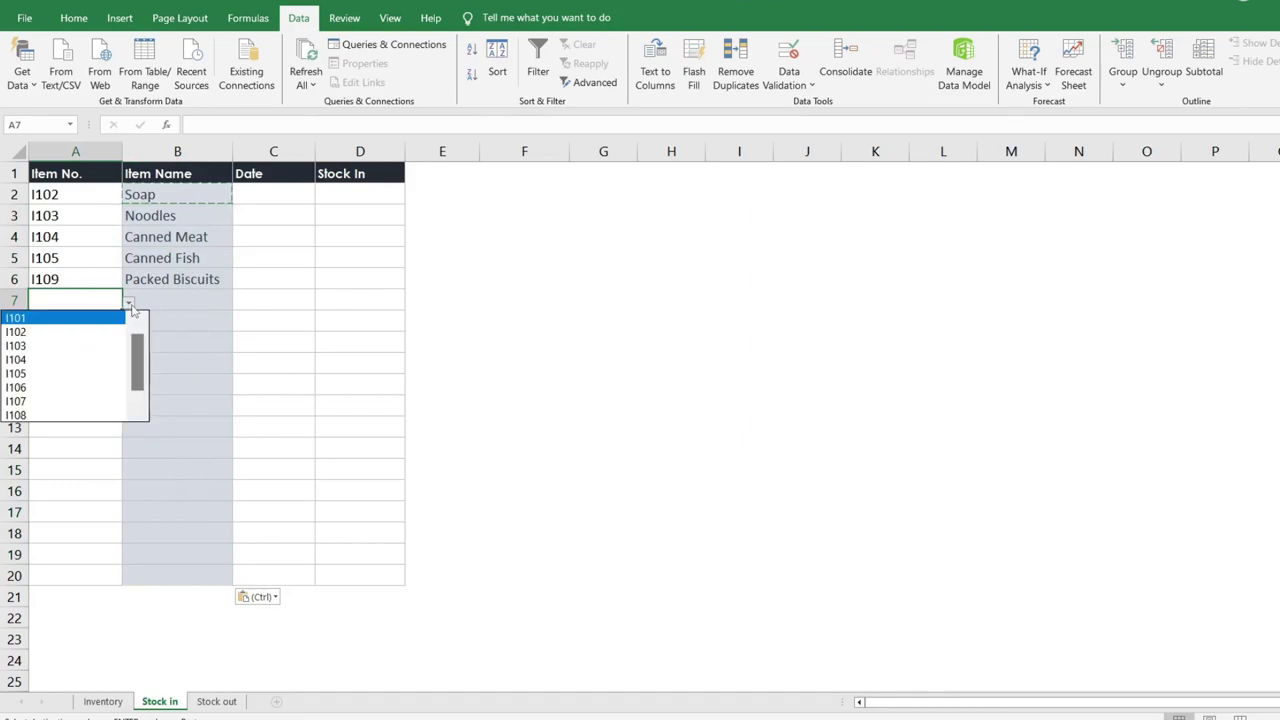
left_click(140, 413)
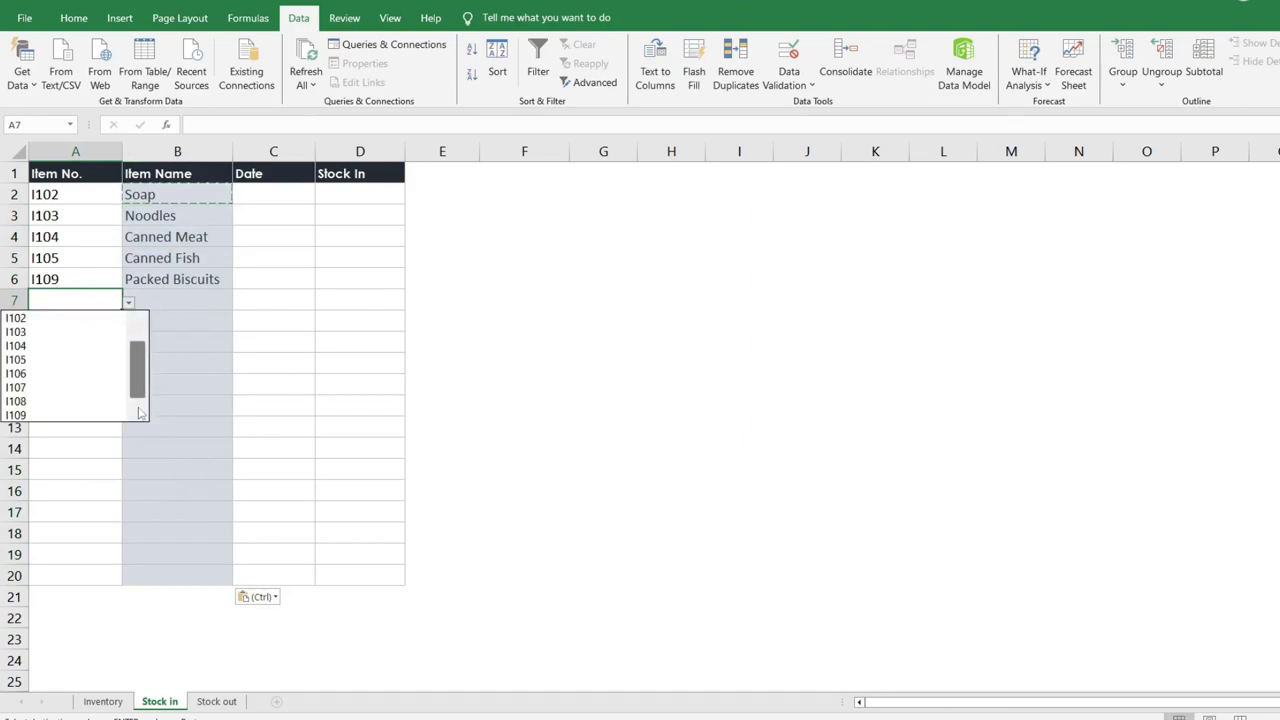
left_click(42, 373)
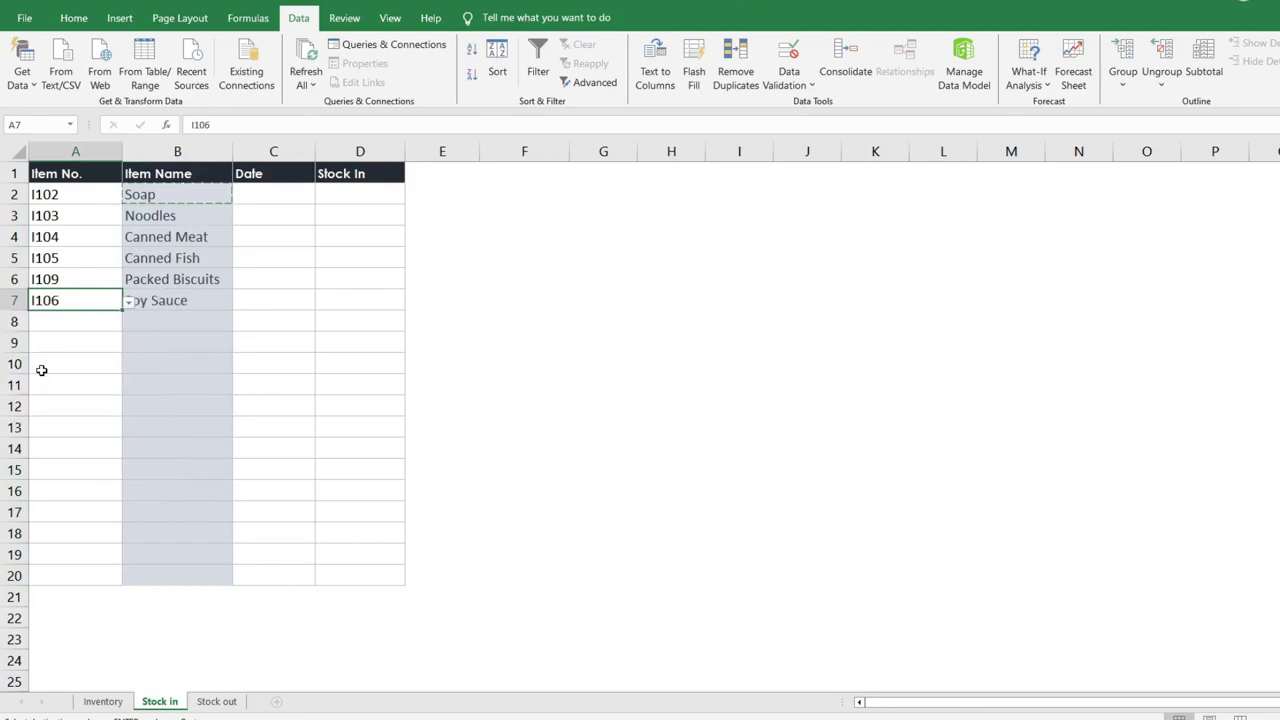
left_click(86, 318)
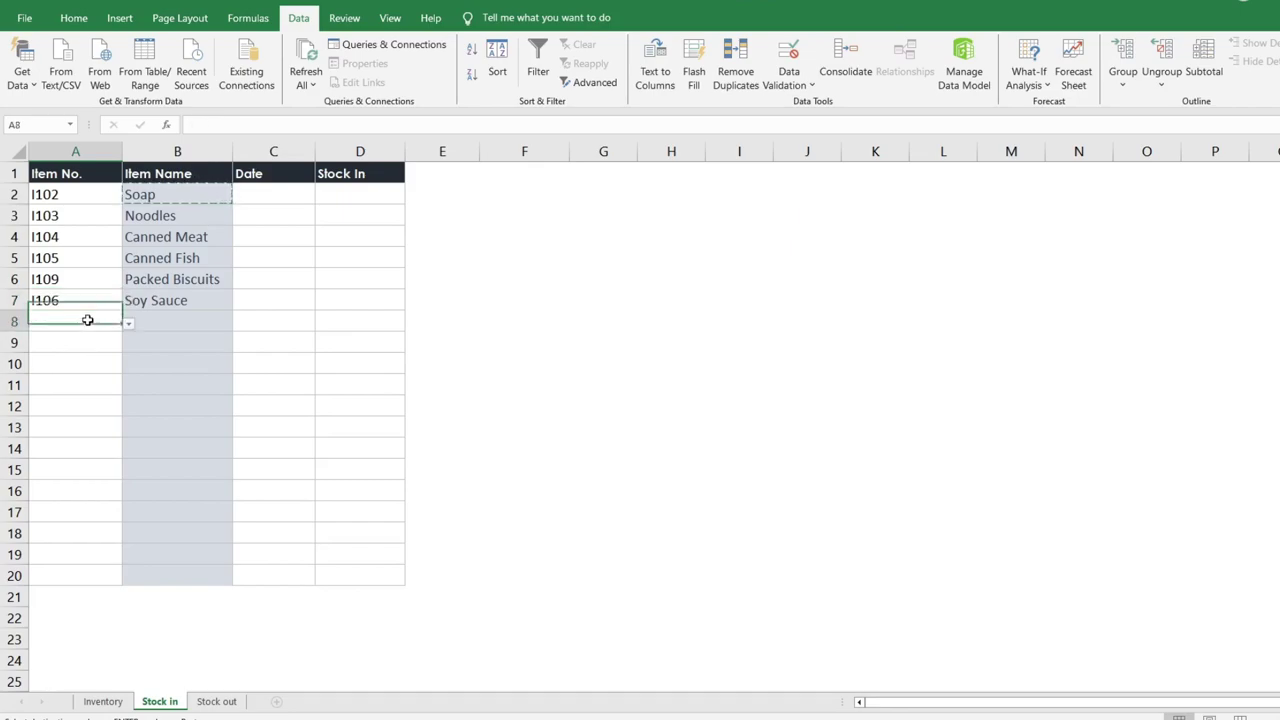
left_click(128, 324)
left_click(49, 364)
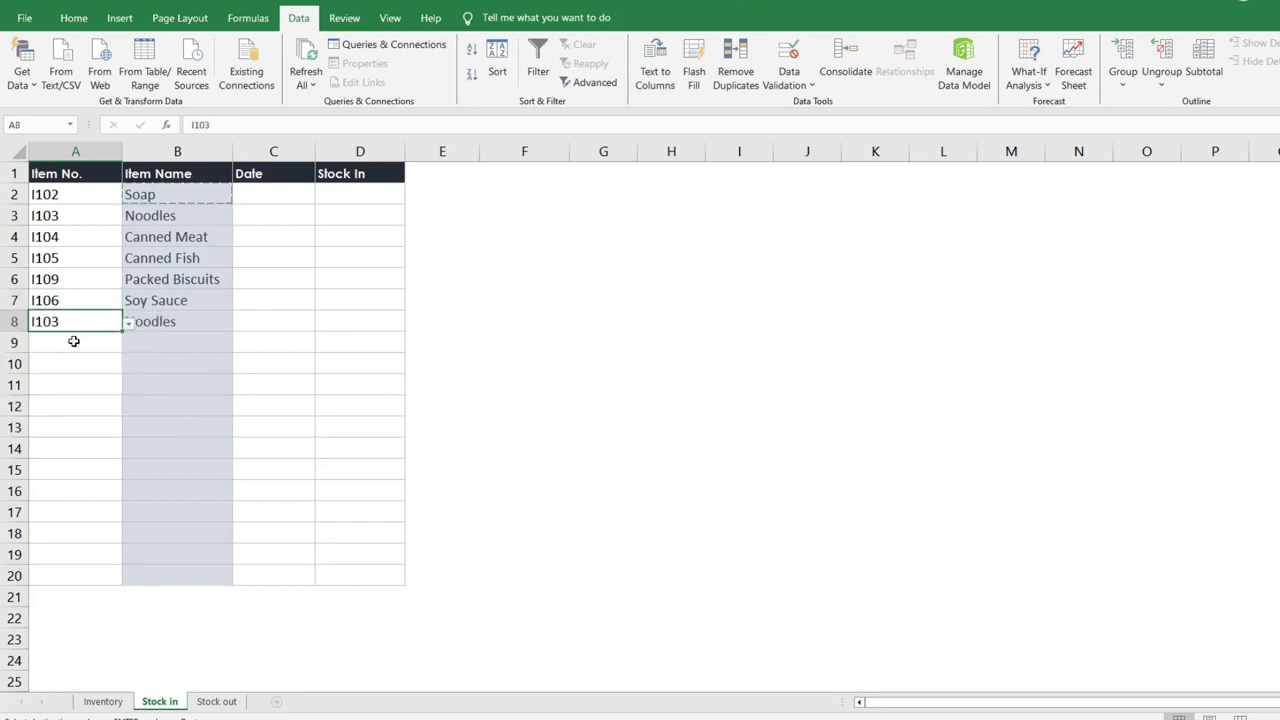
left_click(90, 343)
left_click(128, 344)
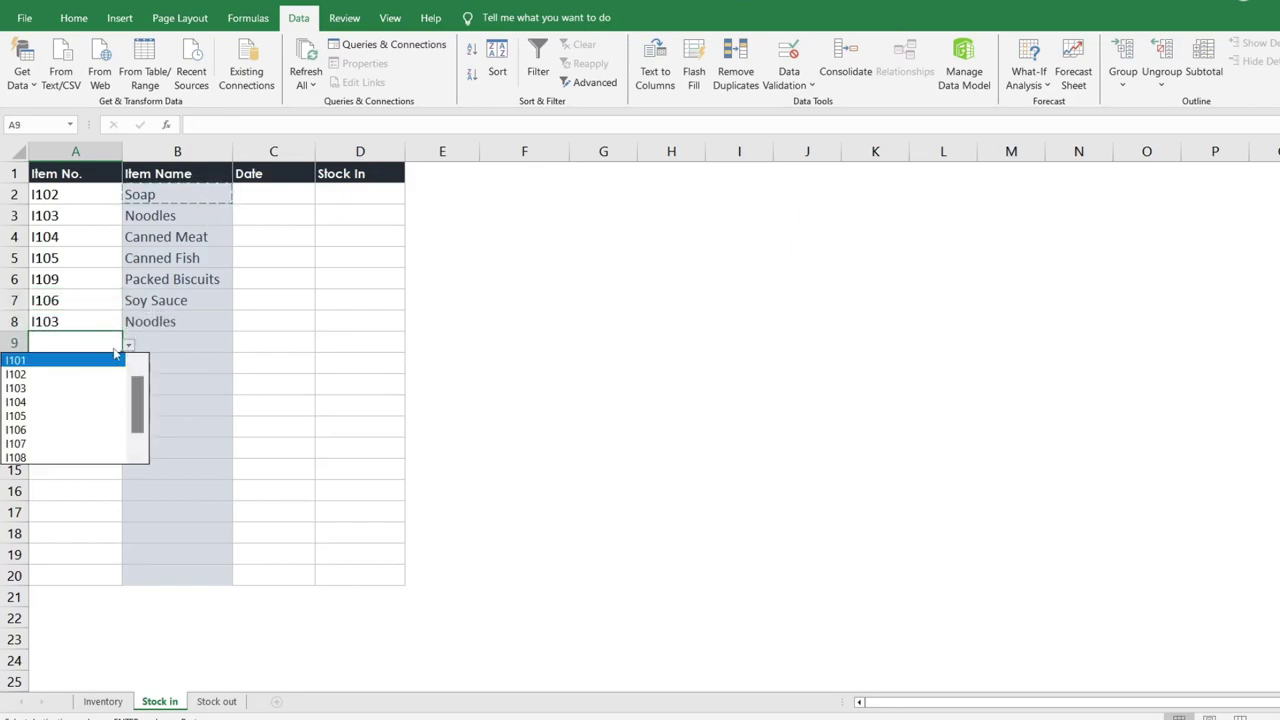
left_click(36, 444)
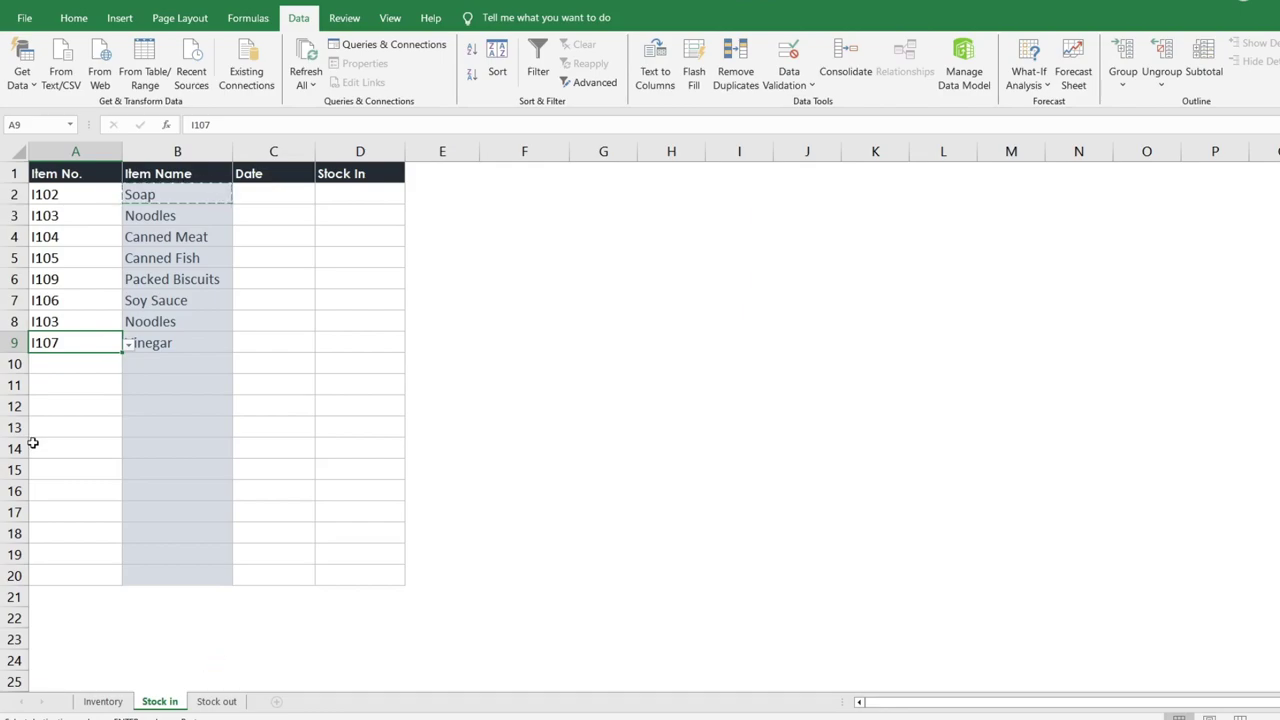
Delete the existing Stock out sheet from the workbook.
right_click(216, 702)
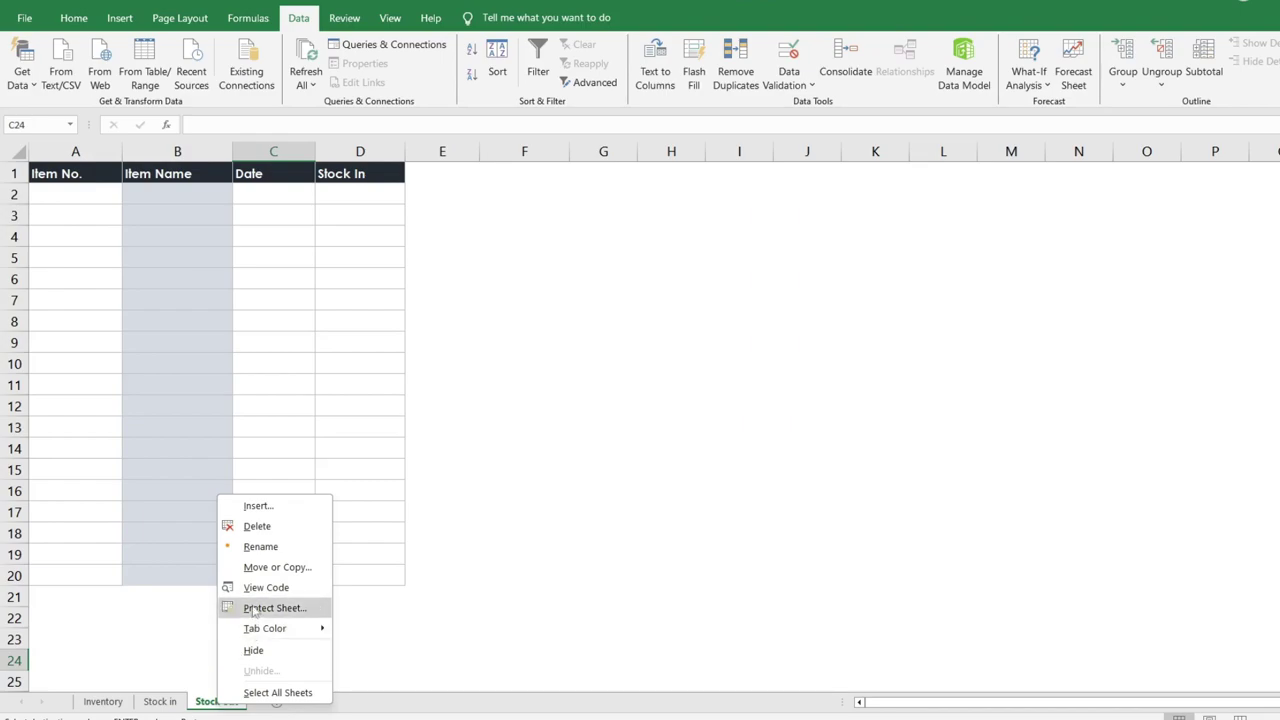
left_click(266, 528)
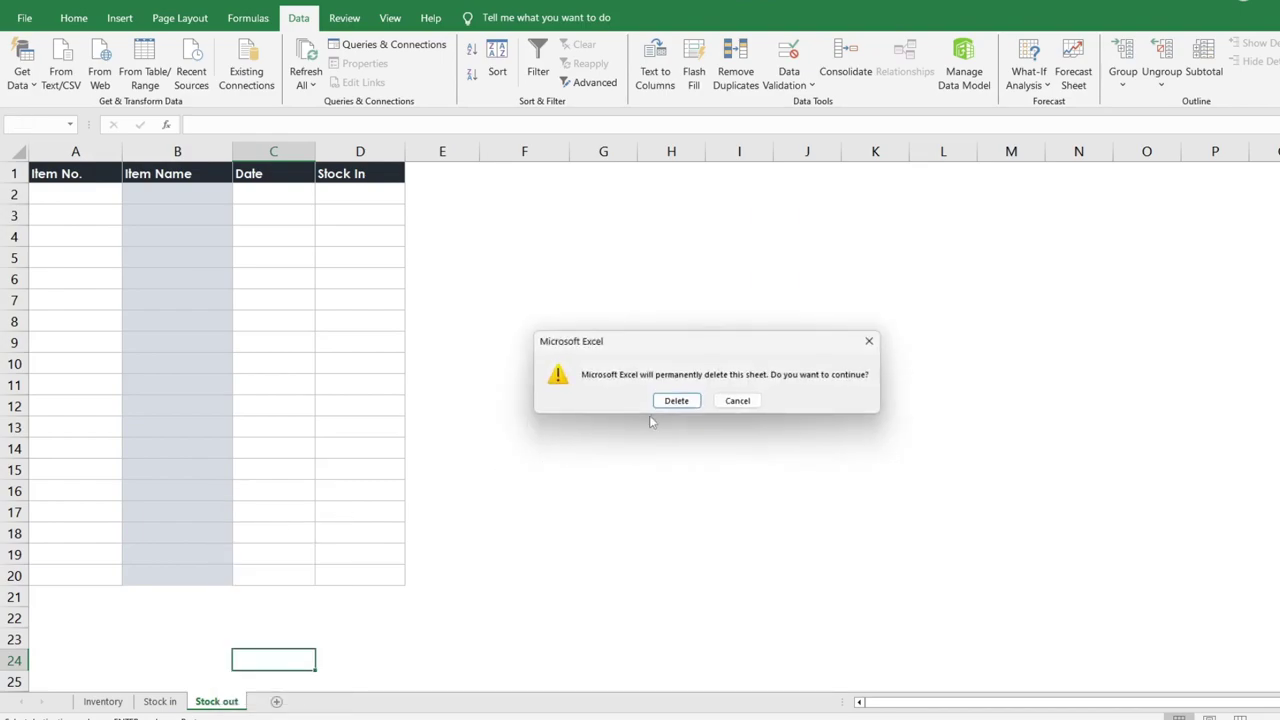
left_click(695, 401)
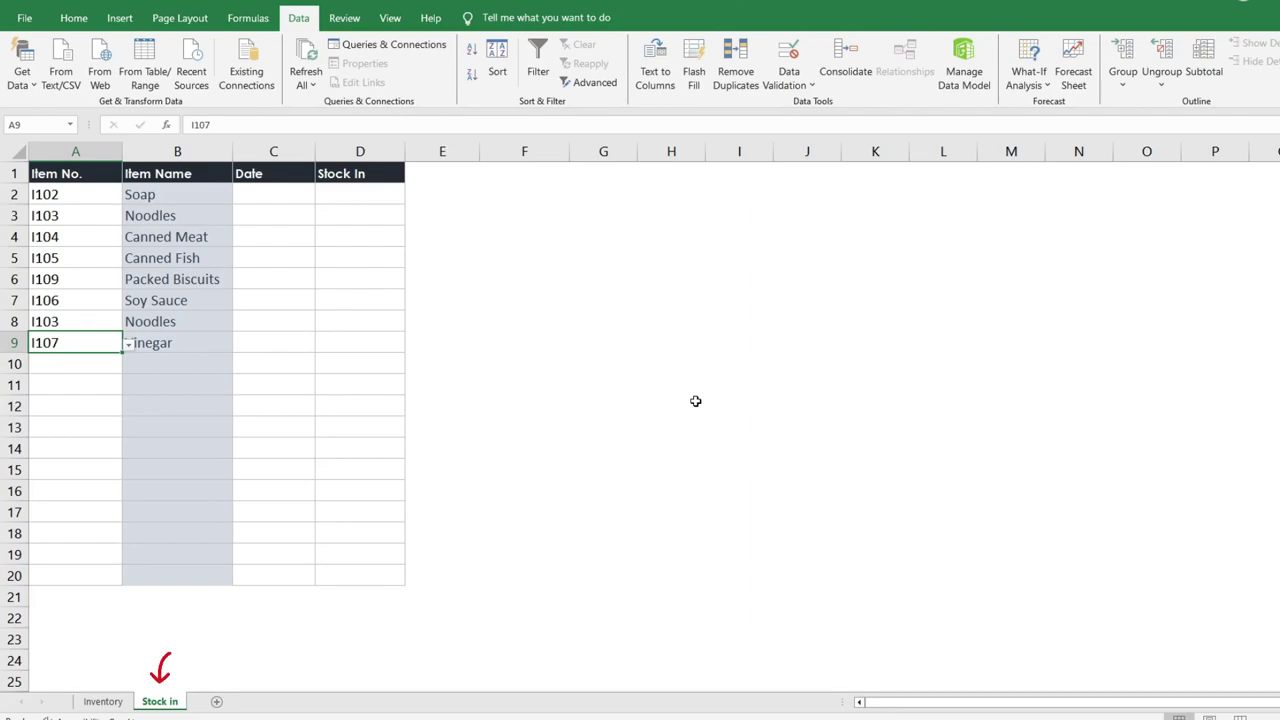
Create a copy of the Stock in sheet at the end of the workbook.
right_click(173, 706)
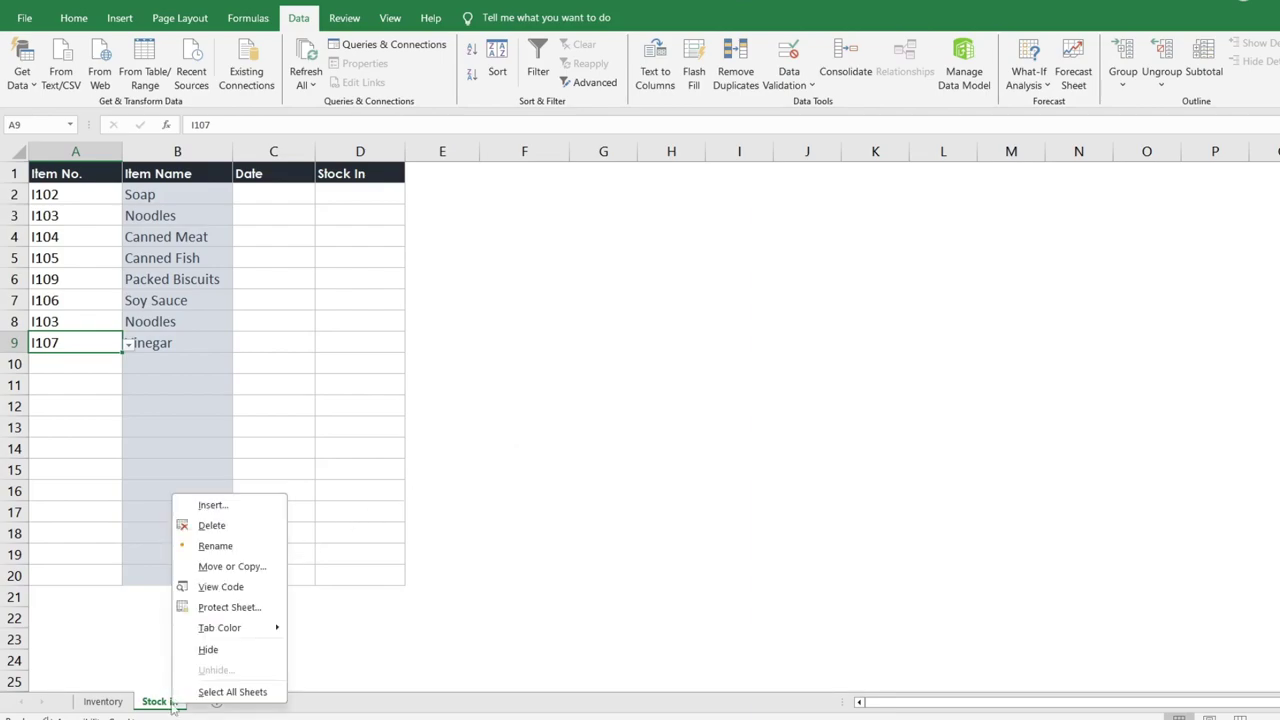
left_click(258, 566)
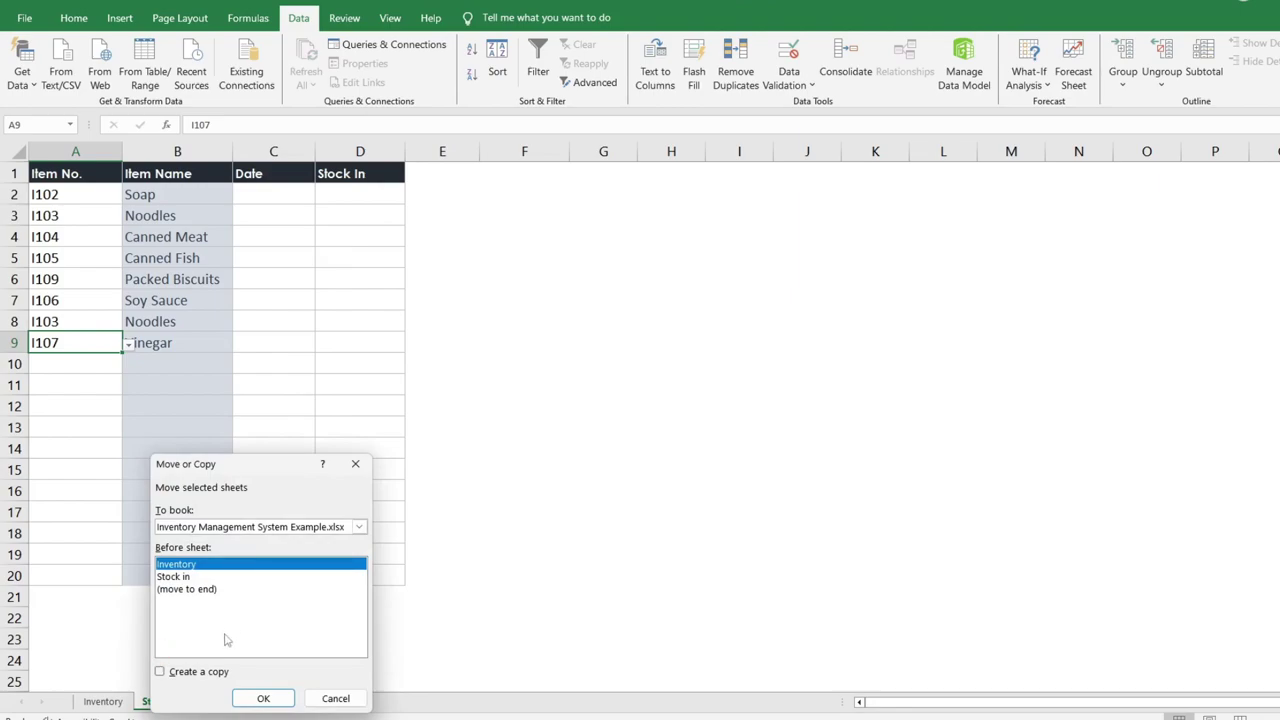
left_click(203, 673)
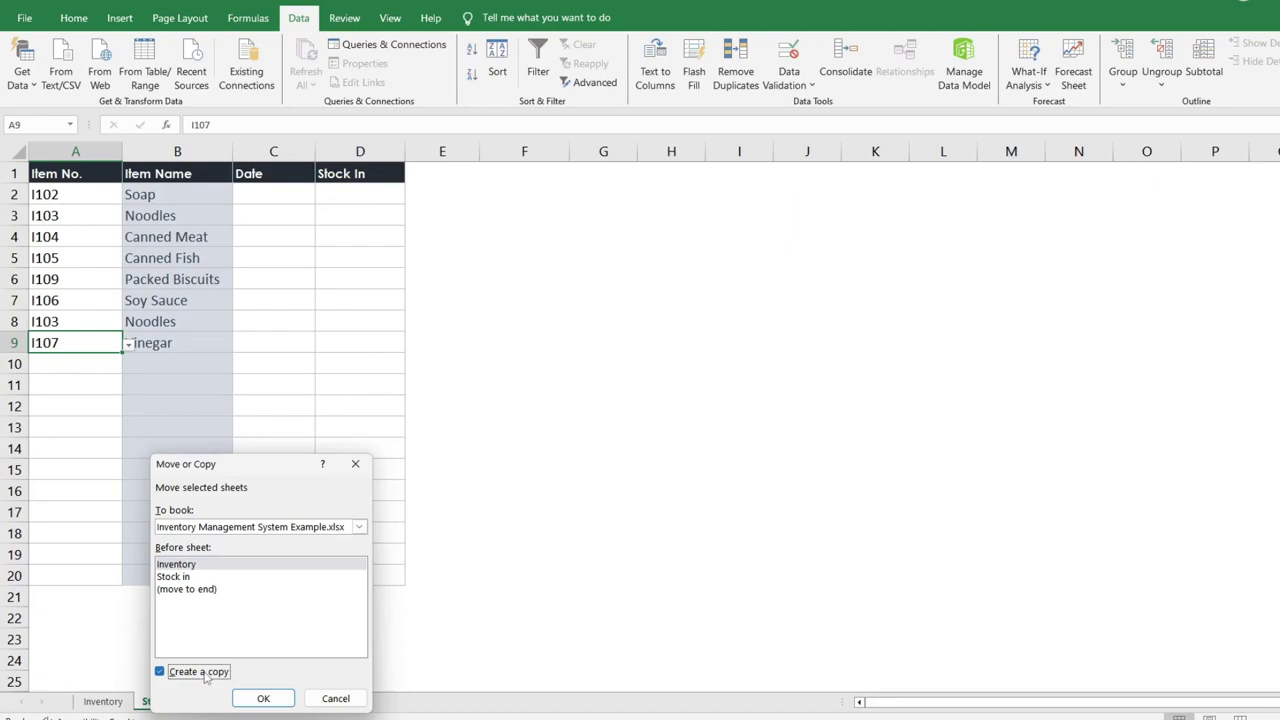
left_click(200, 591)
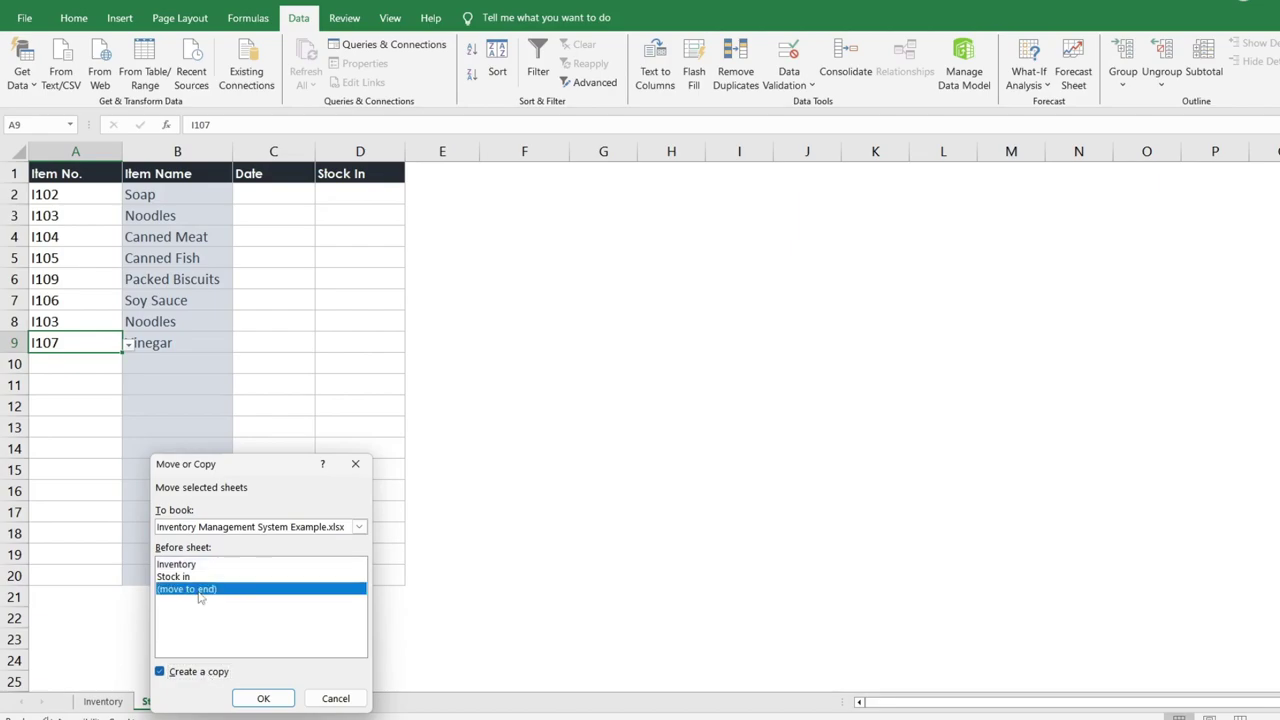
left_click(262, 700)
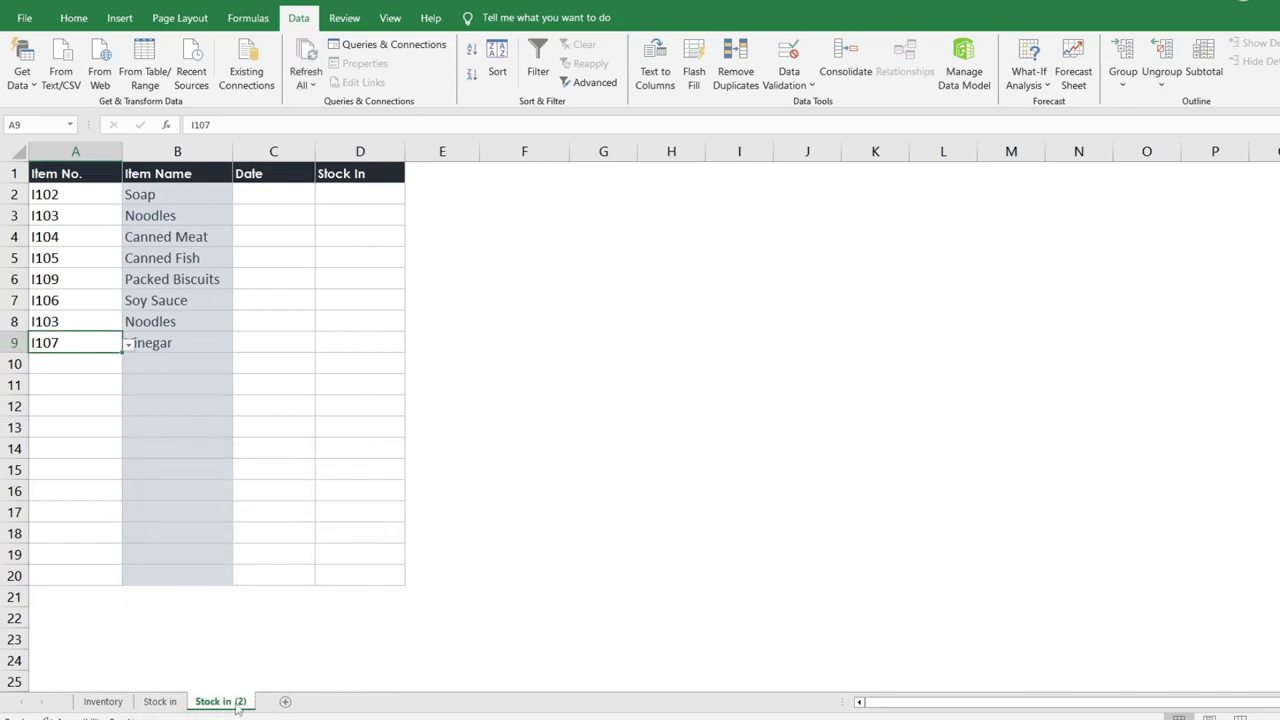
Rename the copied Stock in (2) sheet as Stock out.
double_click(225, 701)
left_click(225, 701)
left_click_drag(225, 701, 287, 705)
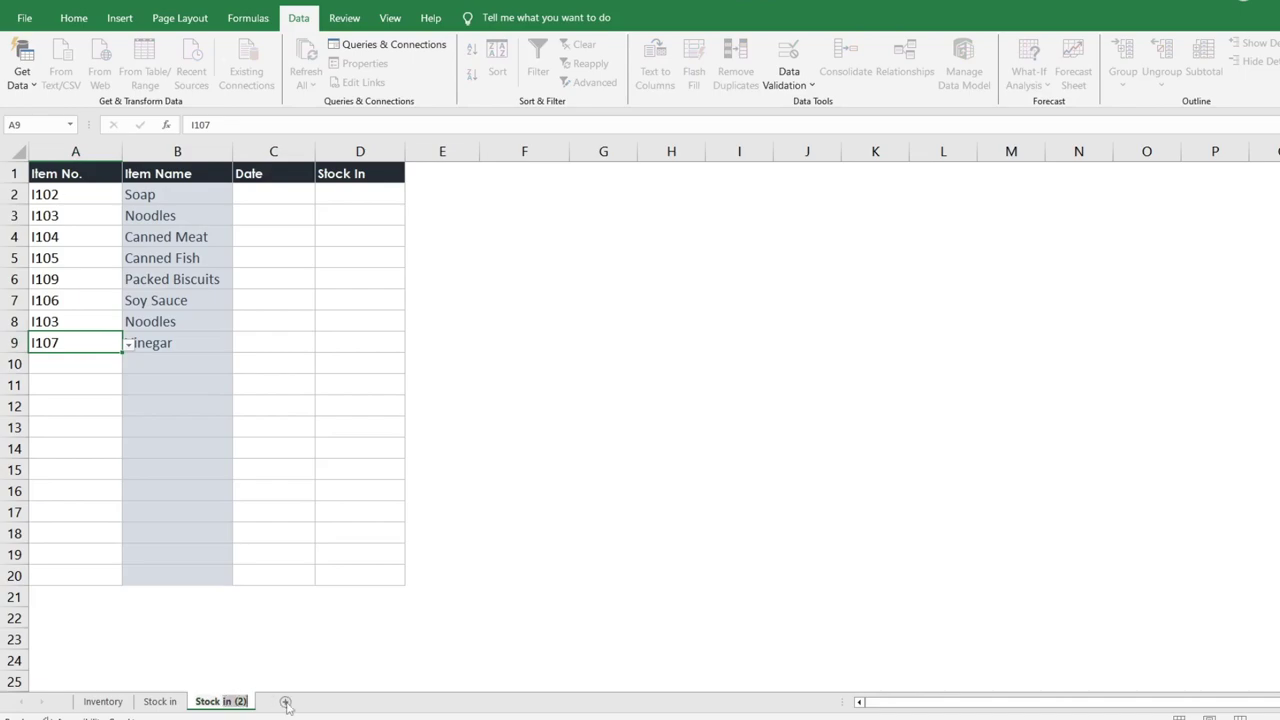
type("out")
key("Return")
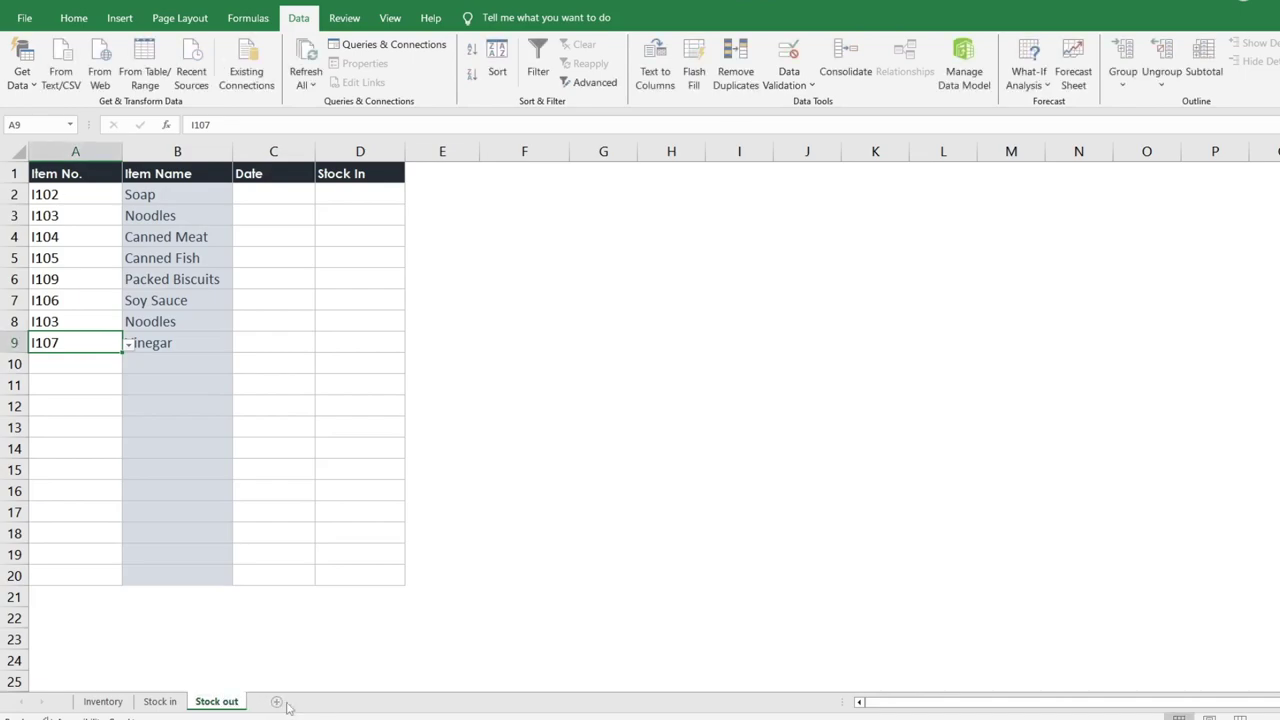
Change the header in cell D1 of the Stock out sheet to "Stock out".
double_click(371, 174)
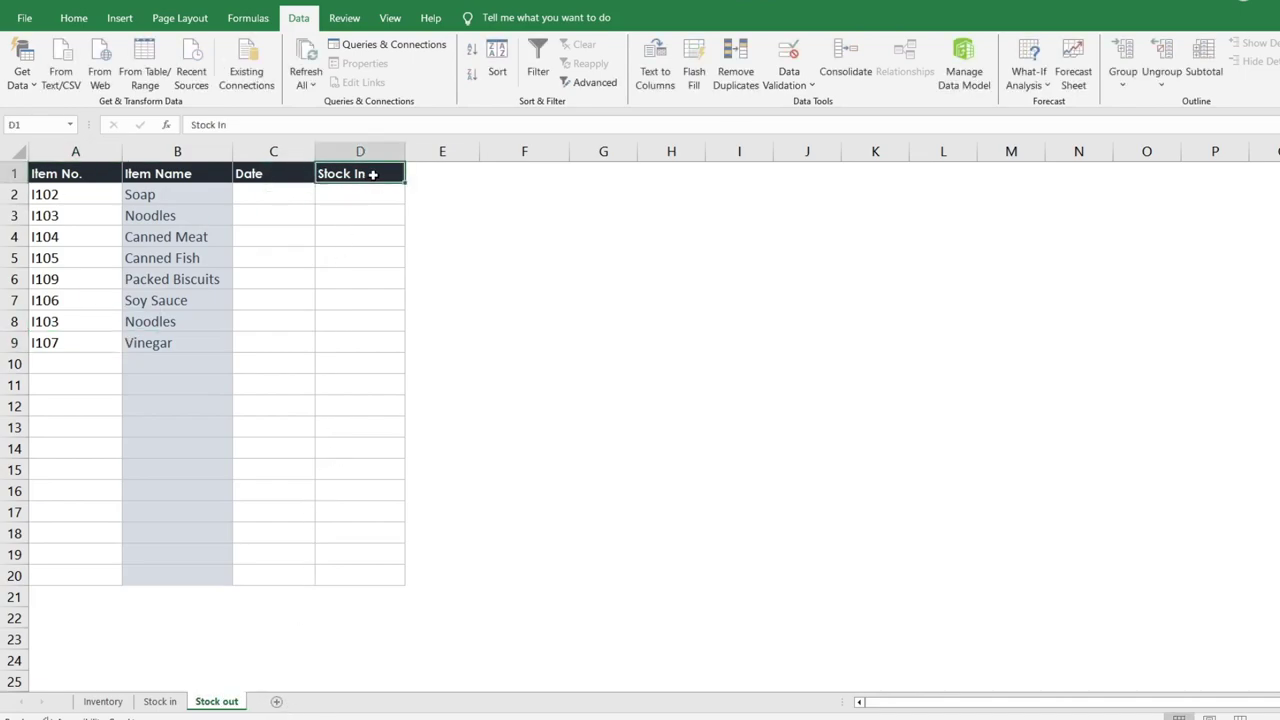
key("BackSpace")
key("BackSpace")
type("out")
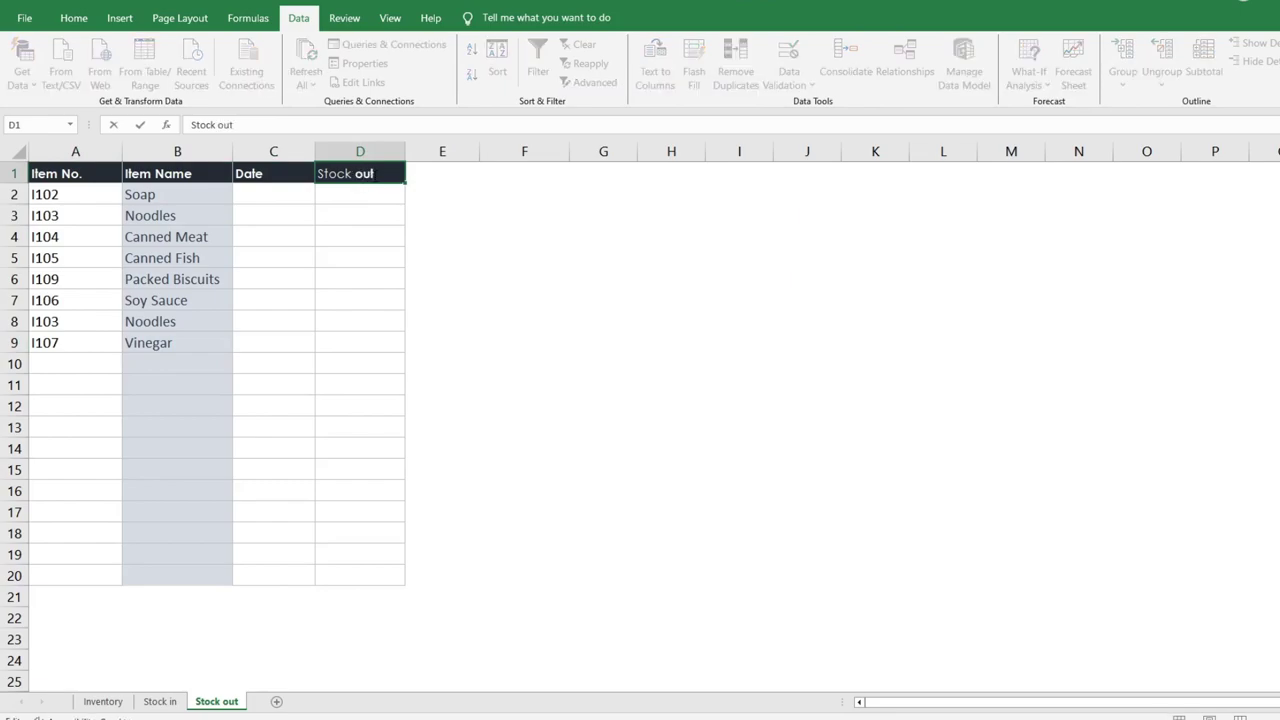
key("Return")
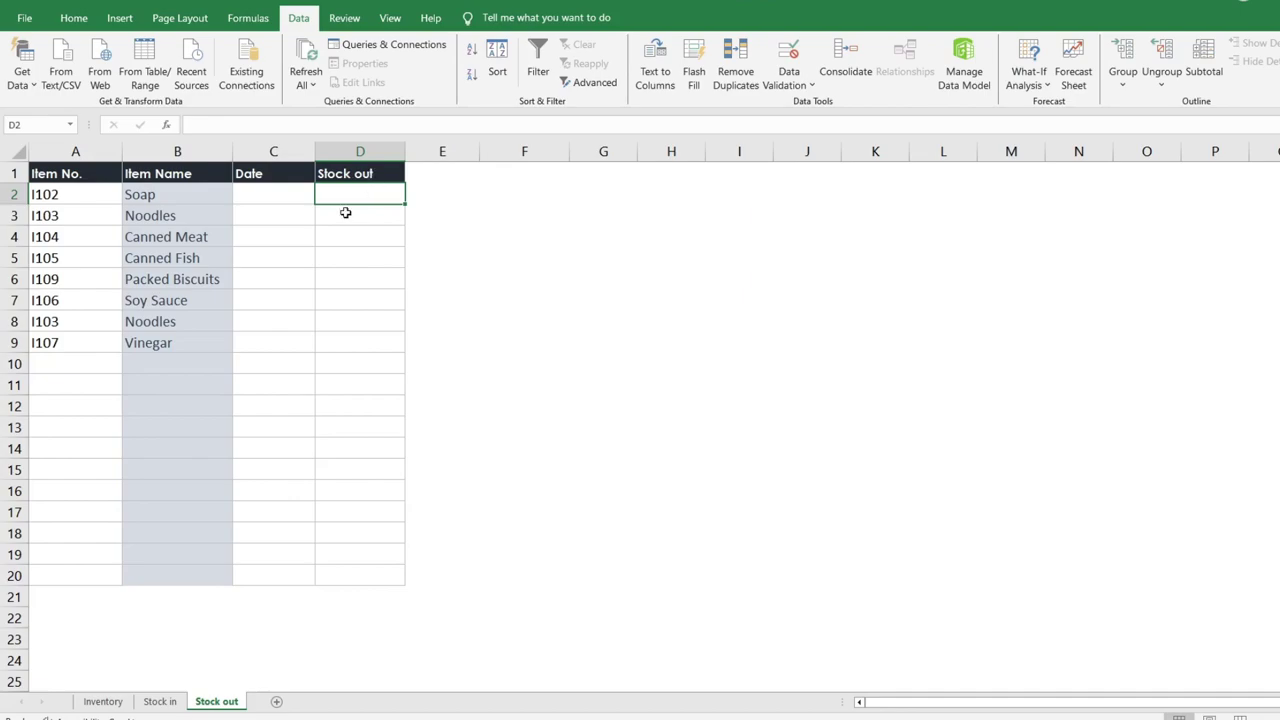
Begin a SUMIF formula in Inventory cell H9 with the absolute range 'Stock in'!$A$2:$A$1048576.
left_click(100, 701)
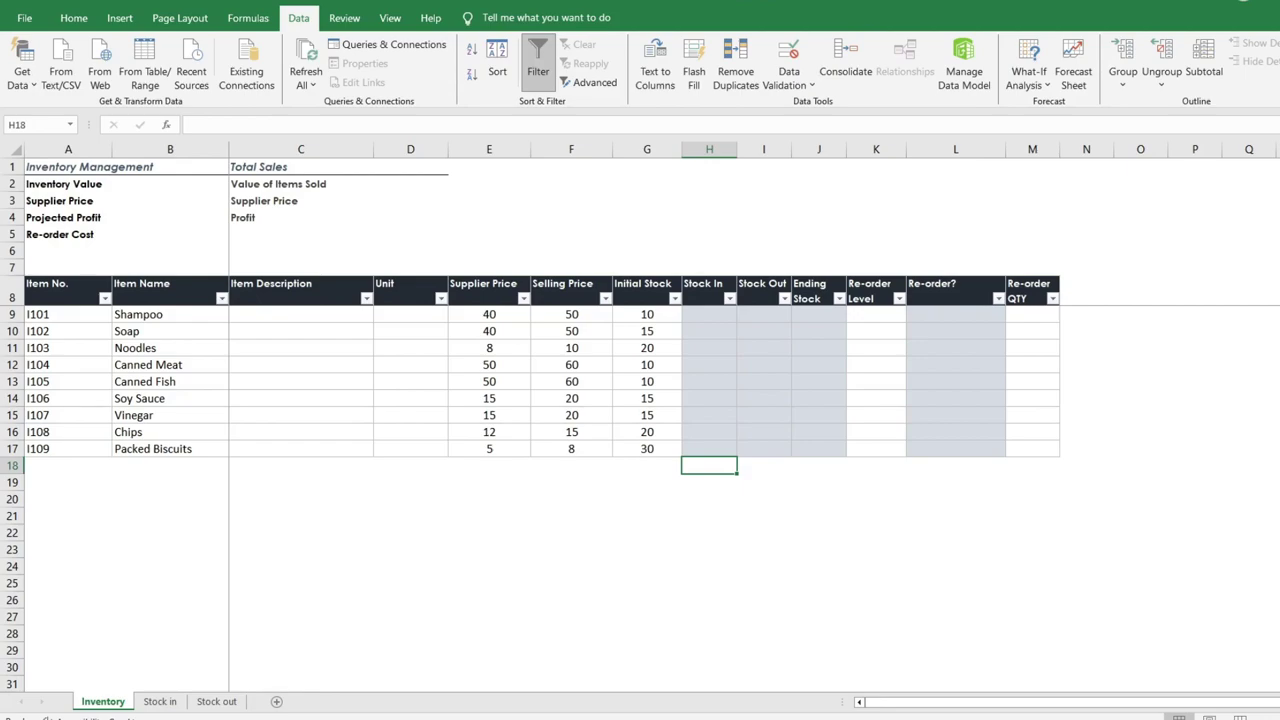
left_click(704, 314)
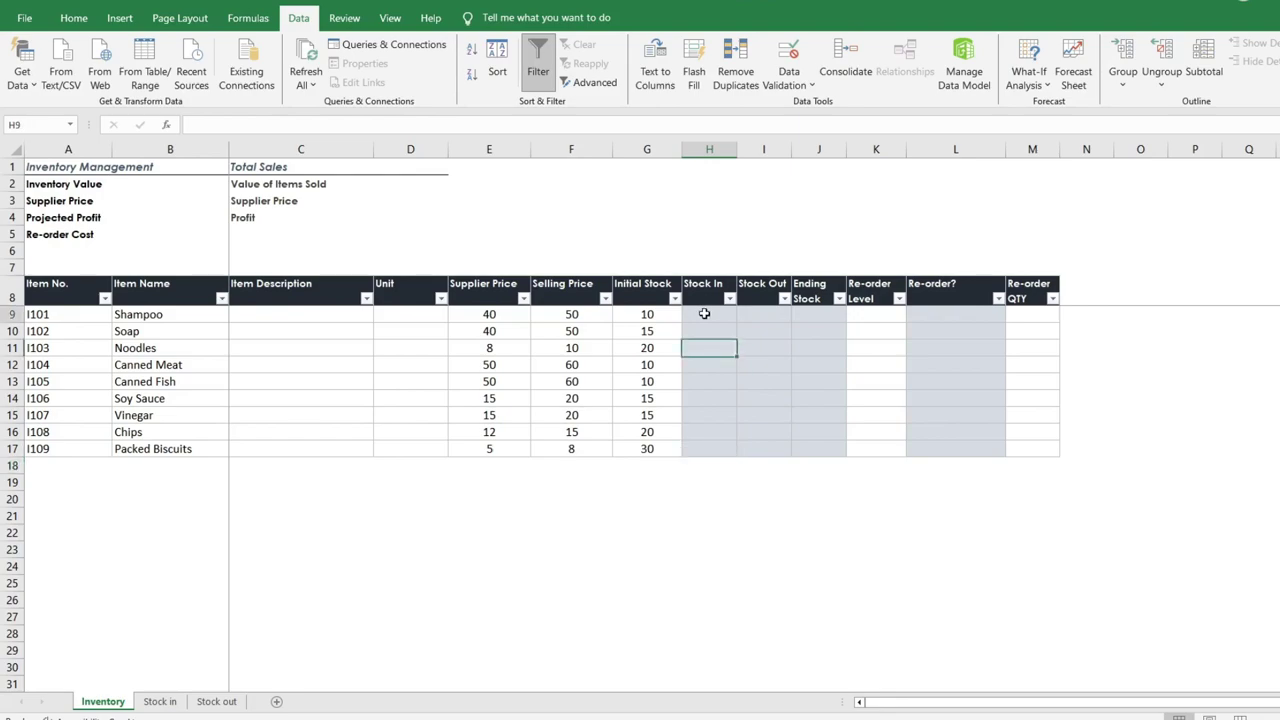
type("=sumif(")
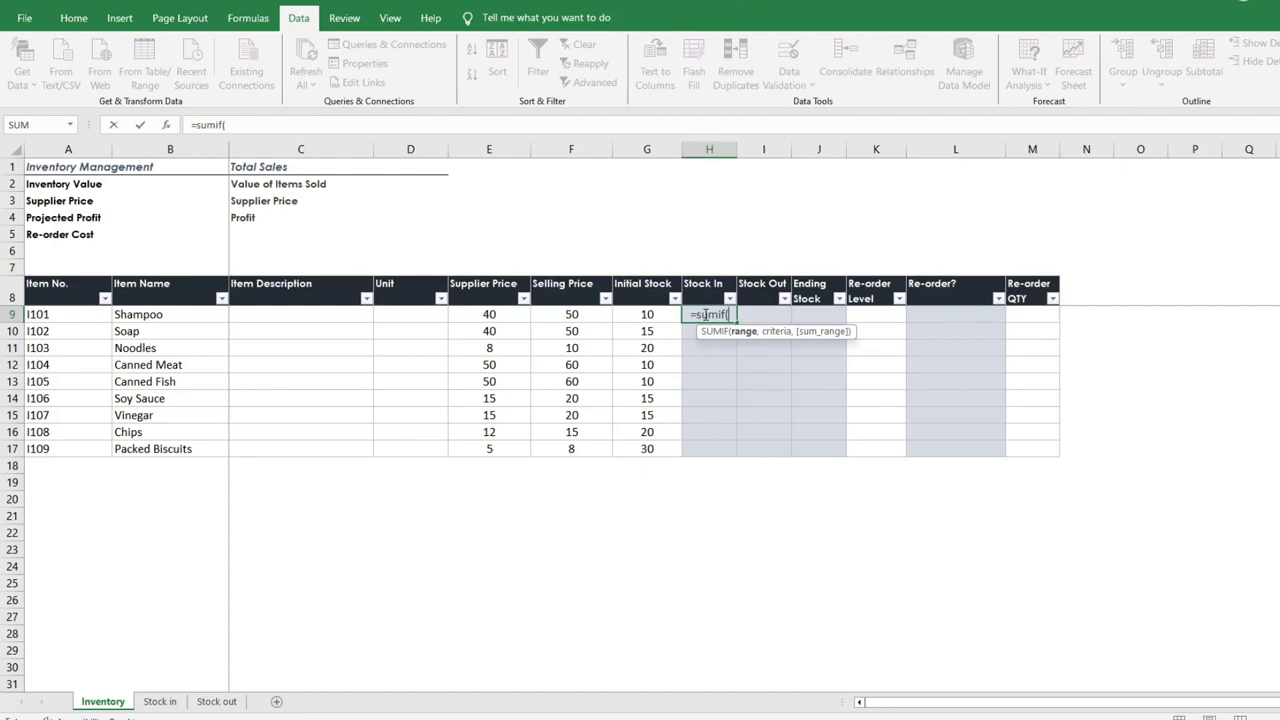
left_click(155, 700)
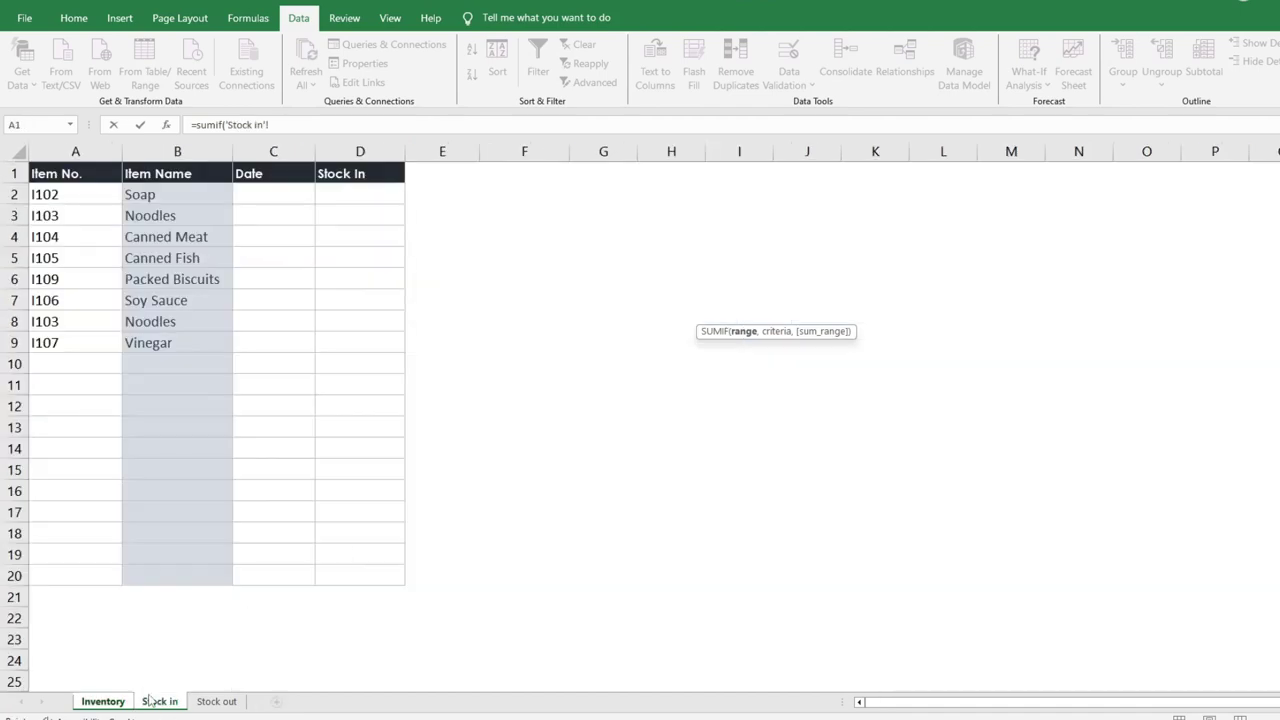
left_click(73, 194)
key("ctrl+shift+Down")
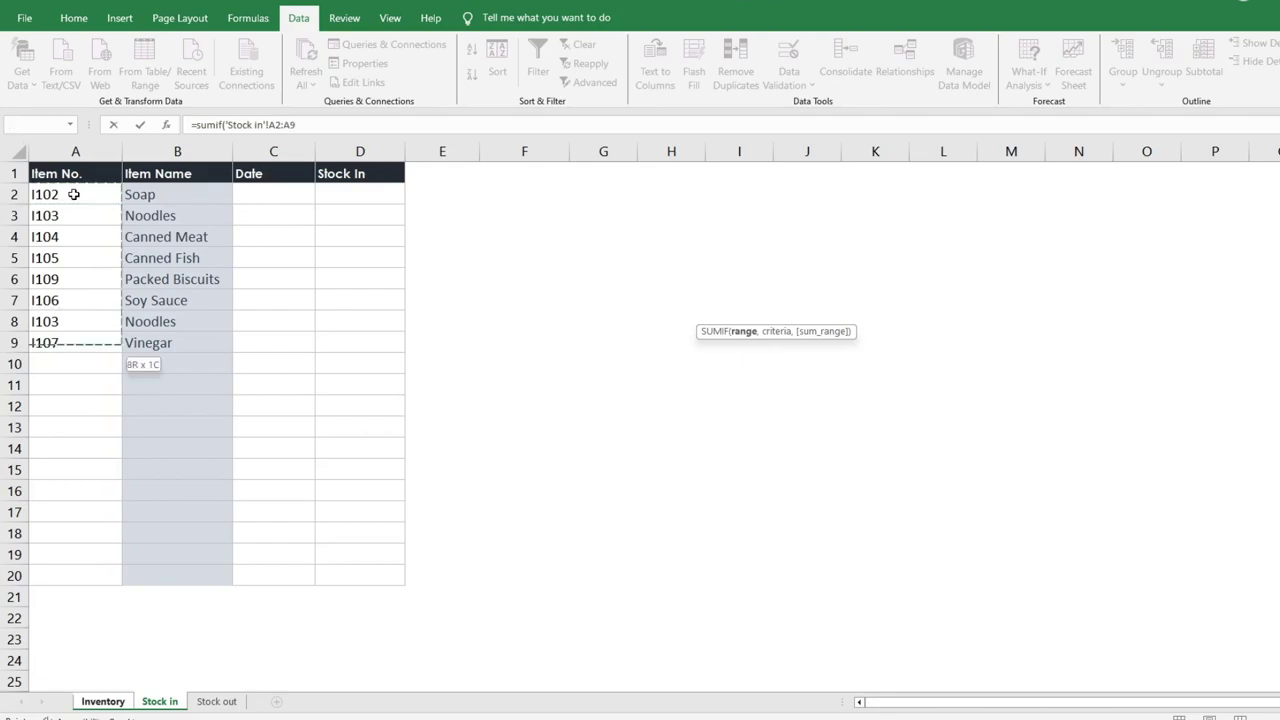
key("ctrl+shift+Down")
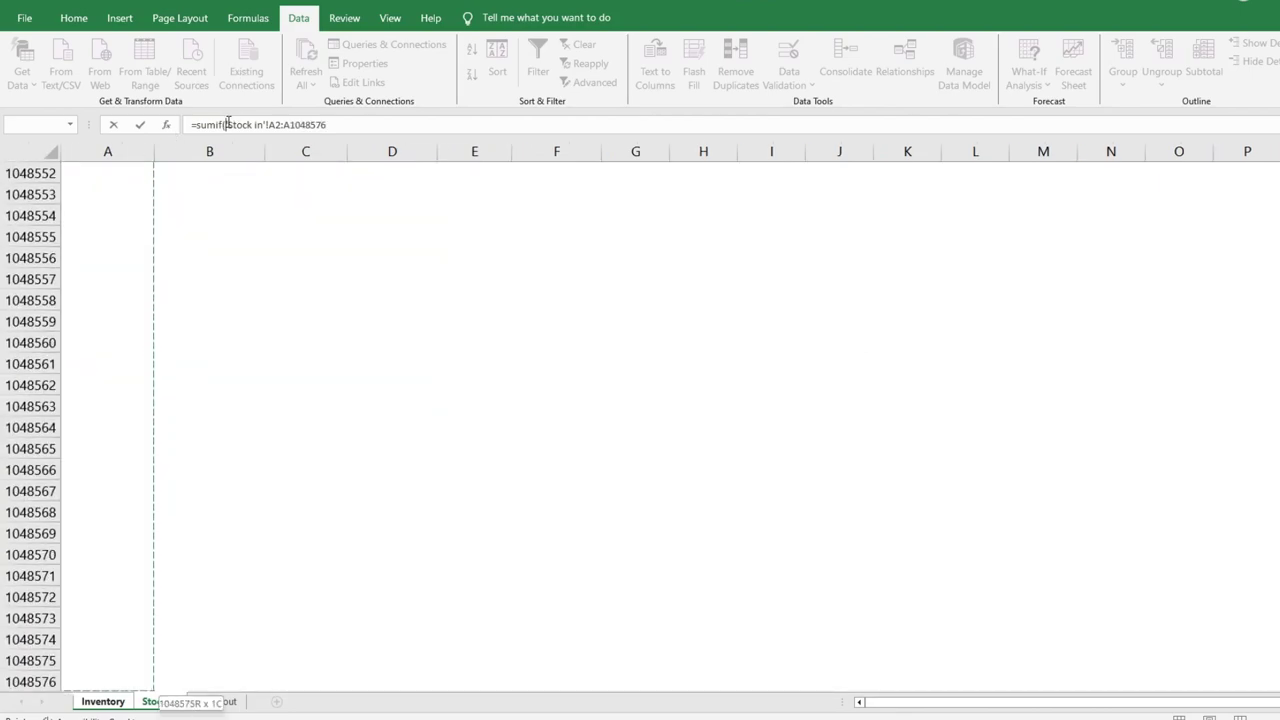
left_click_drag(227, 124, 349, 120)
key("F4")
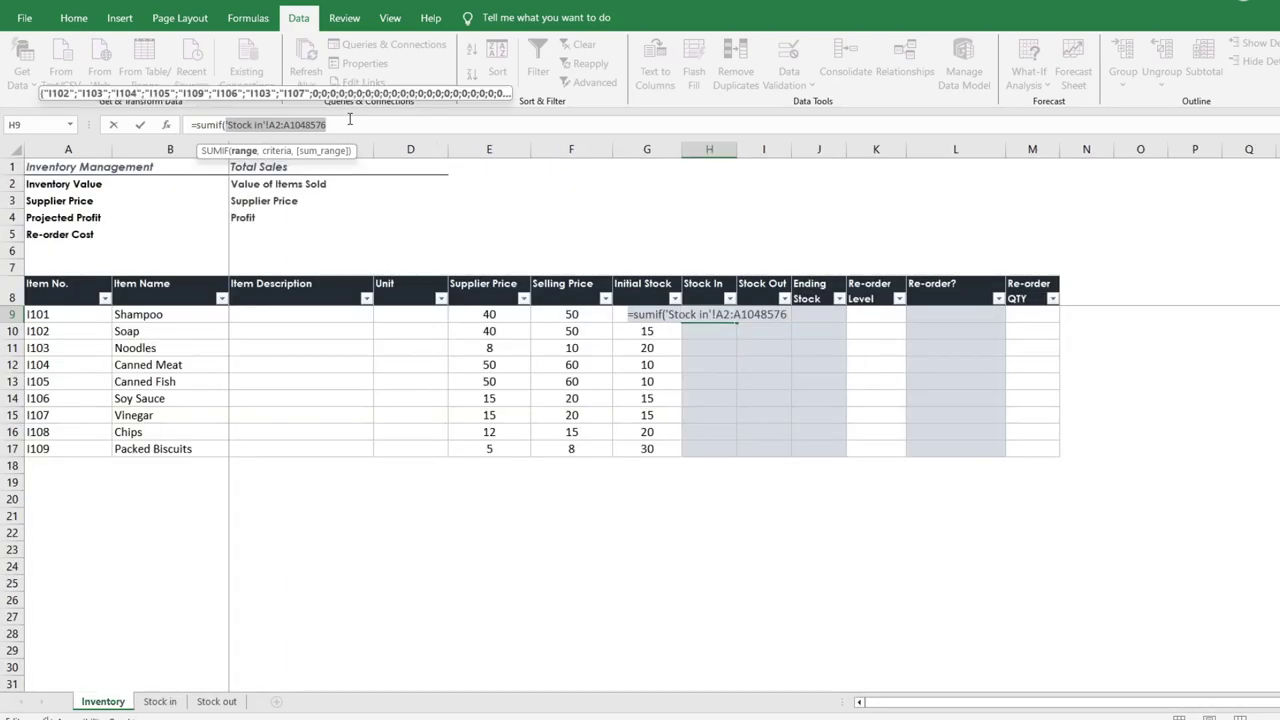
left_click(372, 124)
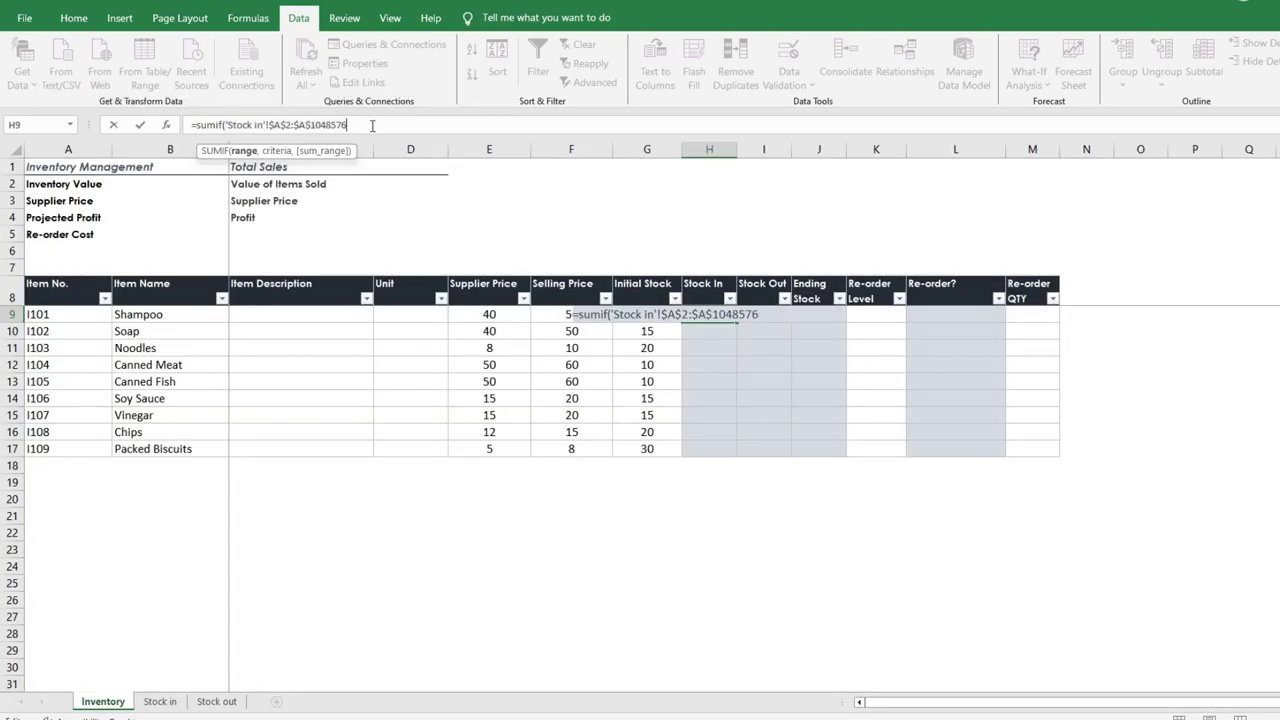
Add Inventory!$A9 as the SUMIF criteria, locking only its column.
type(",")
left_click(74, 314)
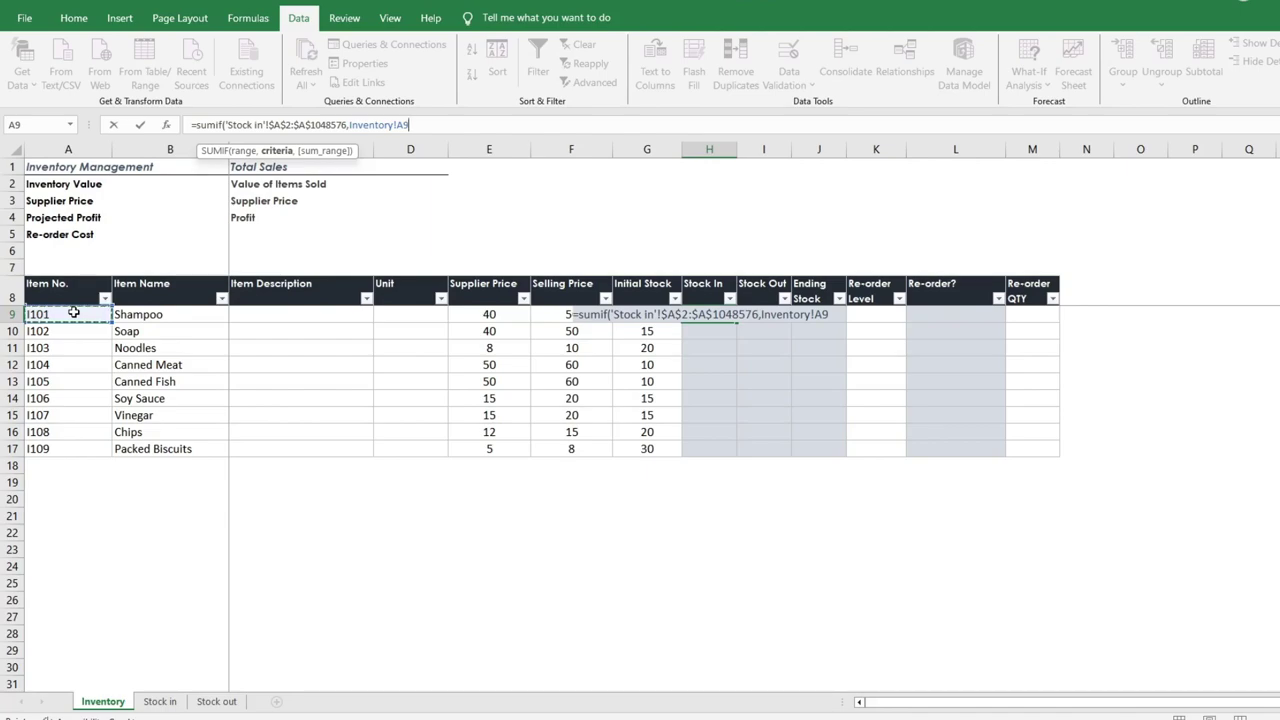
key("F4")
key("F4")
key("F4")
type(",")
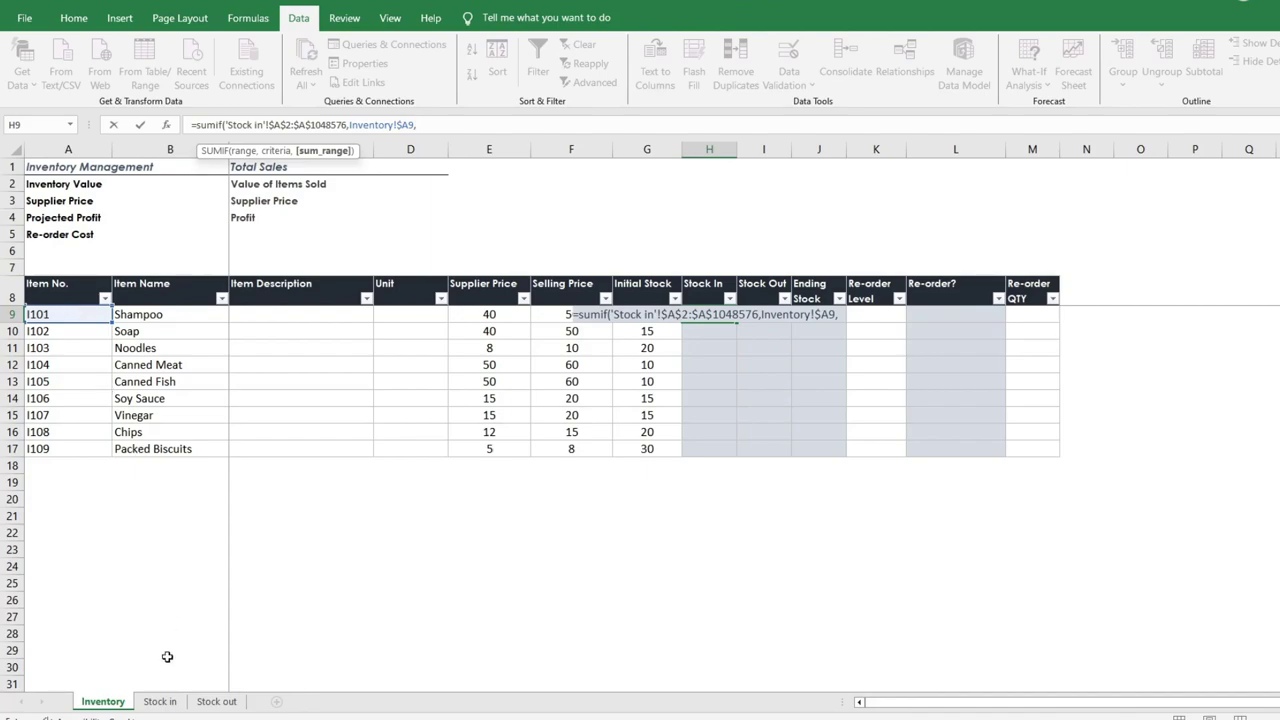
Complete the SUMIF formula with the absolute sum range 'Stock in'!$D$2:$D$1048576.
left_click(160, 701)
left_click_drag(1279, 668, 1279, 172)
left_click(357, 193)
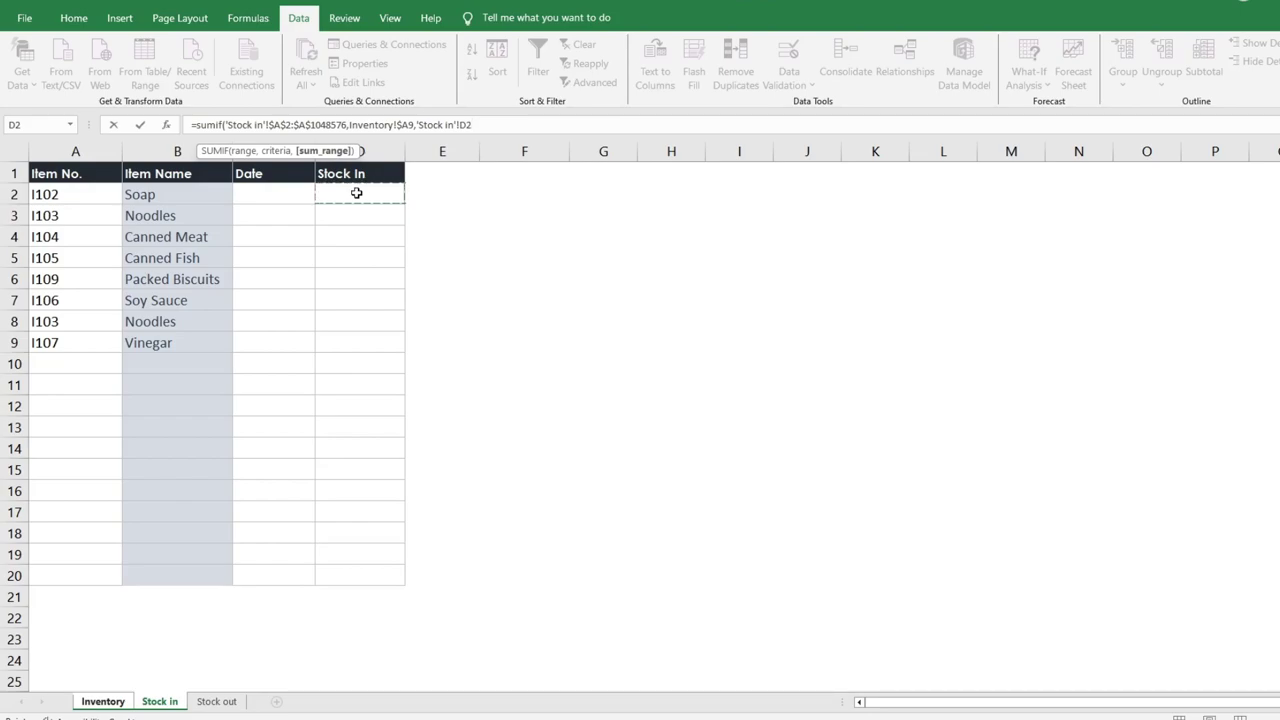
key("ctrl+shift+Down")
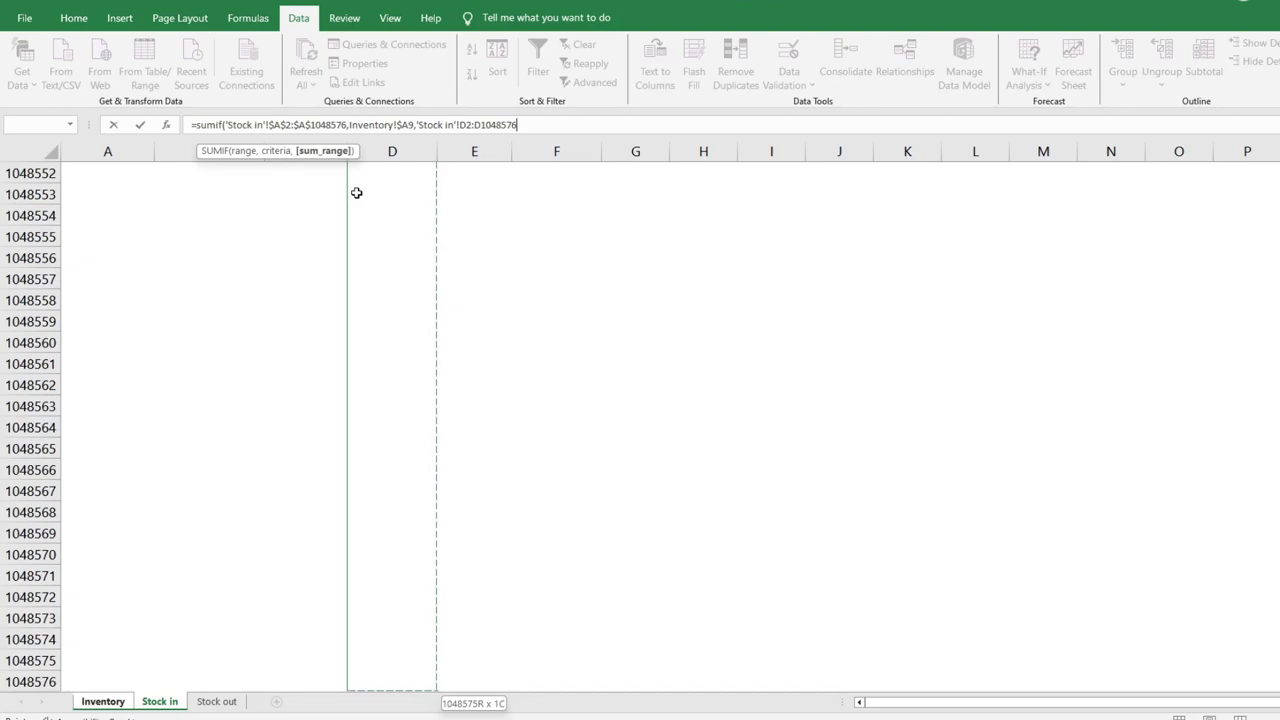
key("F4")
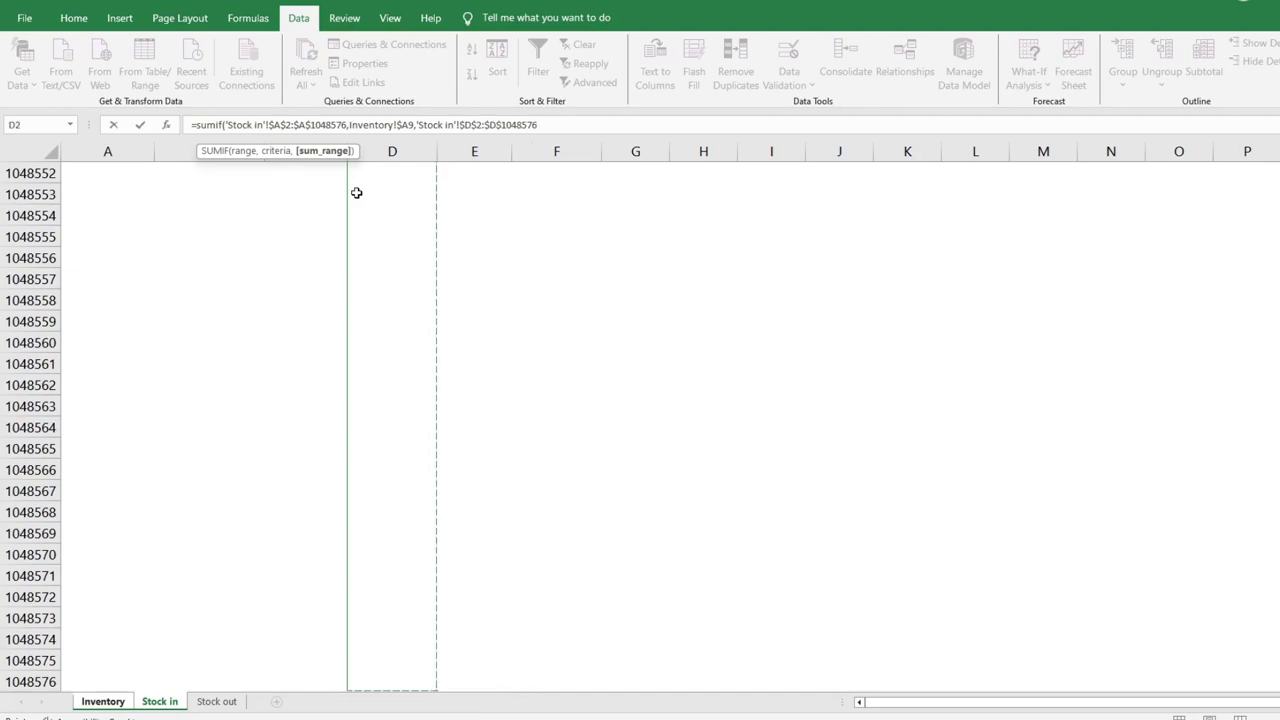
key("Return")
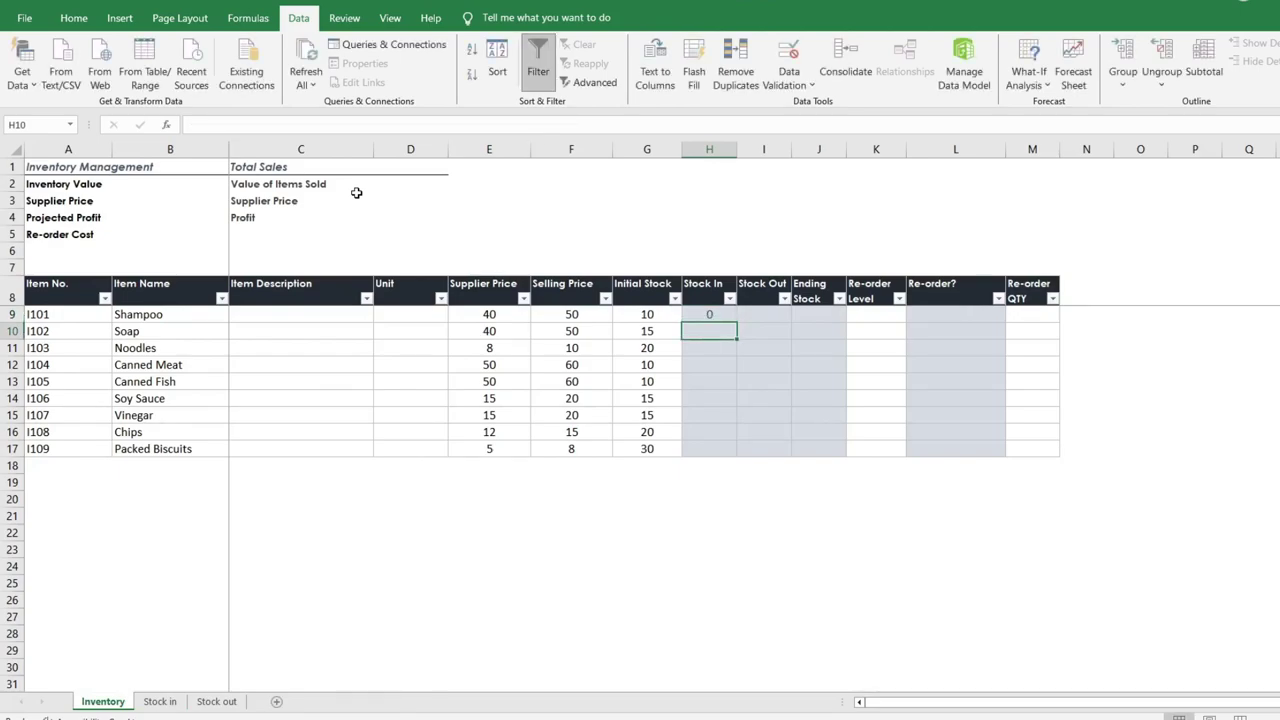
Copy the SUMIF formula from H9 down the Stock In column to H17.
key("Up")
key("ctrl+c")
key("shift+Down")
key("shift+Down")
key("shift+Down")
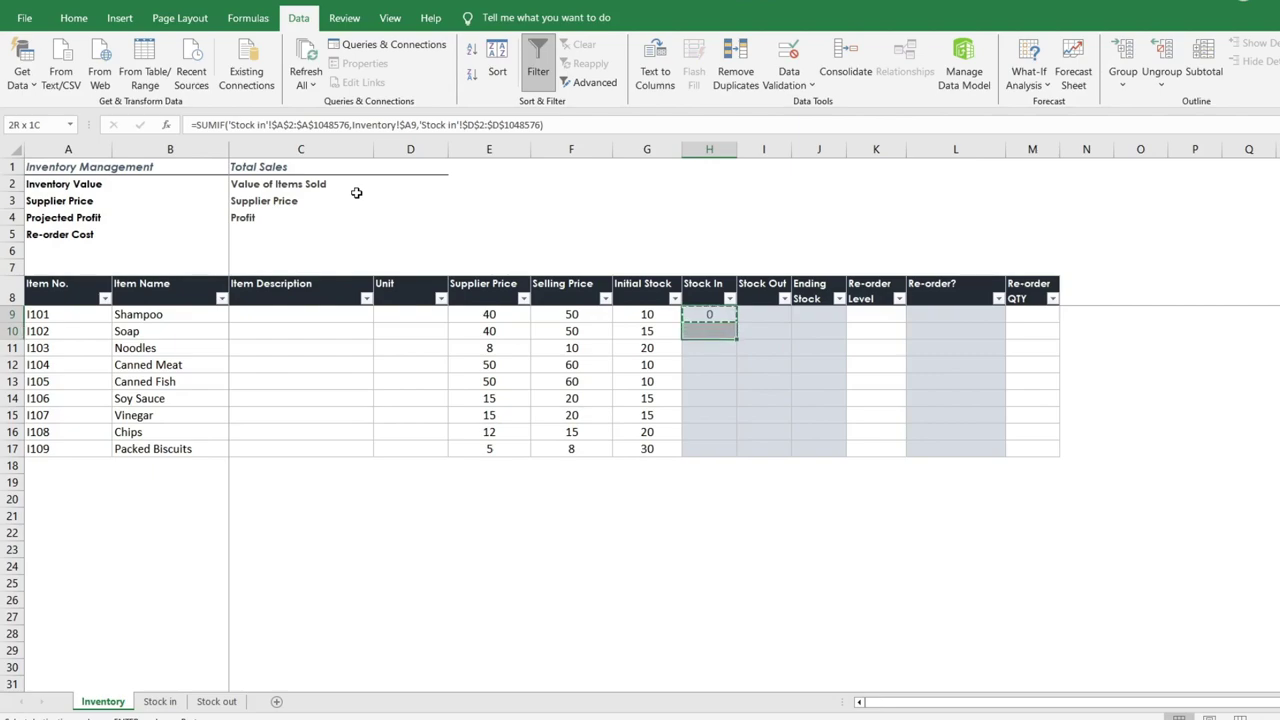
key("shift+Down")
key("shift+Down")
key("shift+Down")
key("shift+Down")
key("shift+Down")
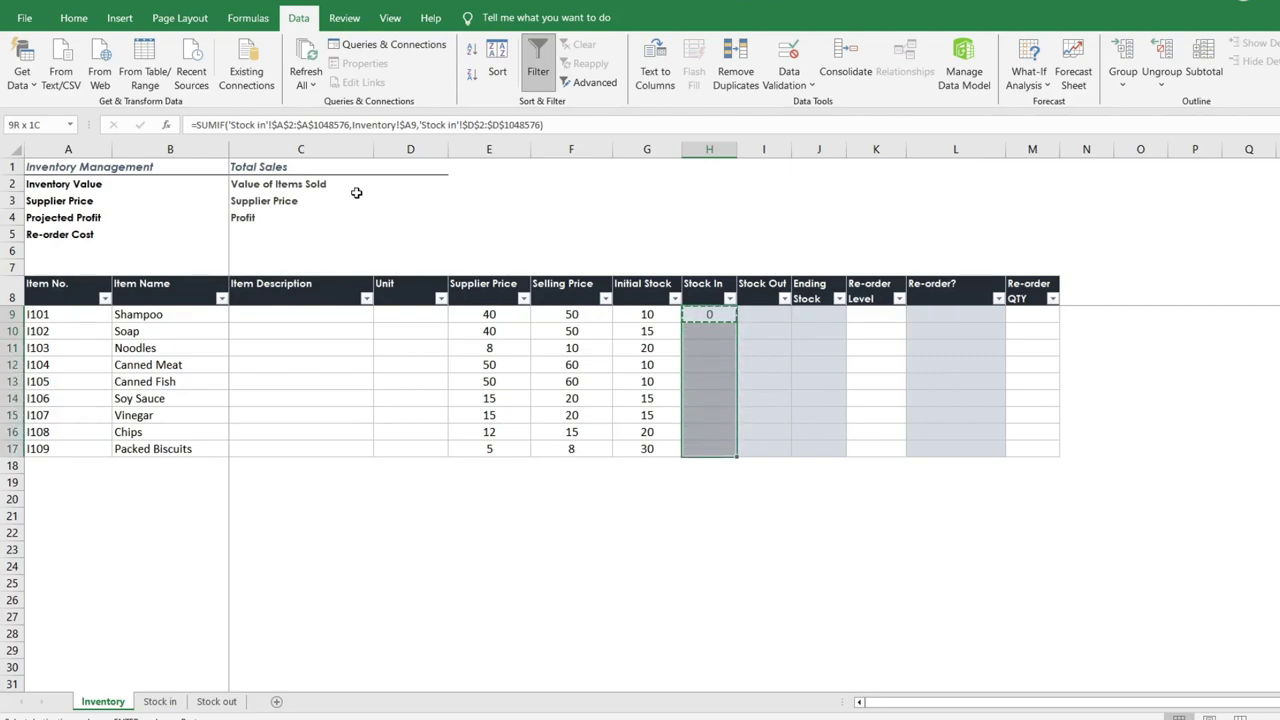
key("ctrl+v")
Fill inventory row 17 down into row 18 and rename the new I110 item as Packed Candies.
left_click_drag(48, 449, 1060, 476)
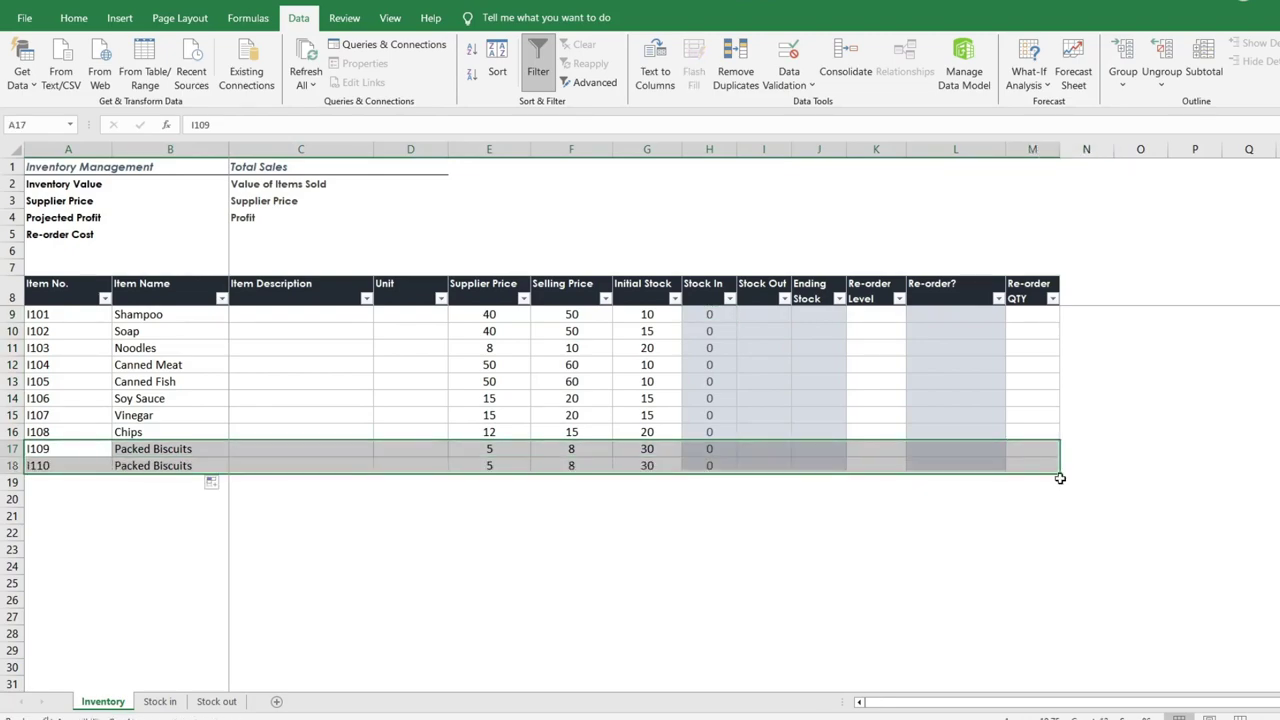
left_click(72, 466)
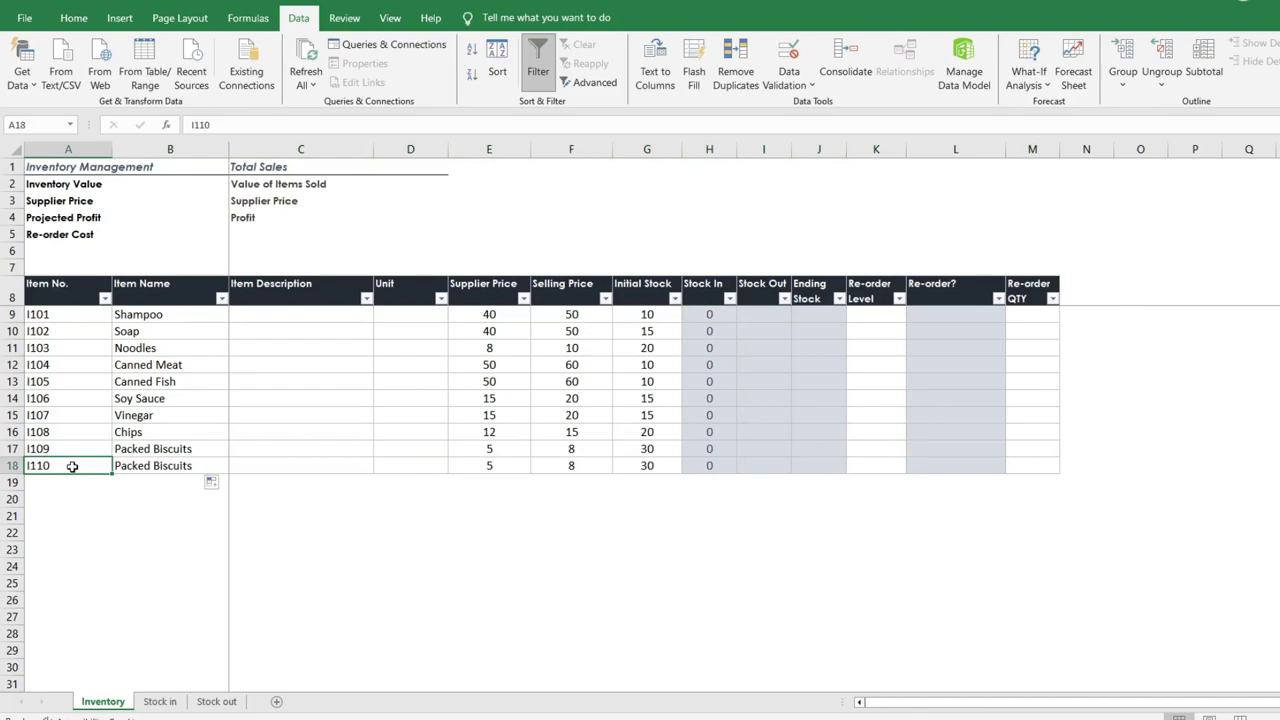
double_click(157, 468)
double_click(167, 467)
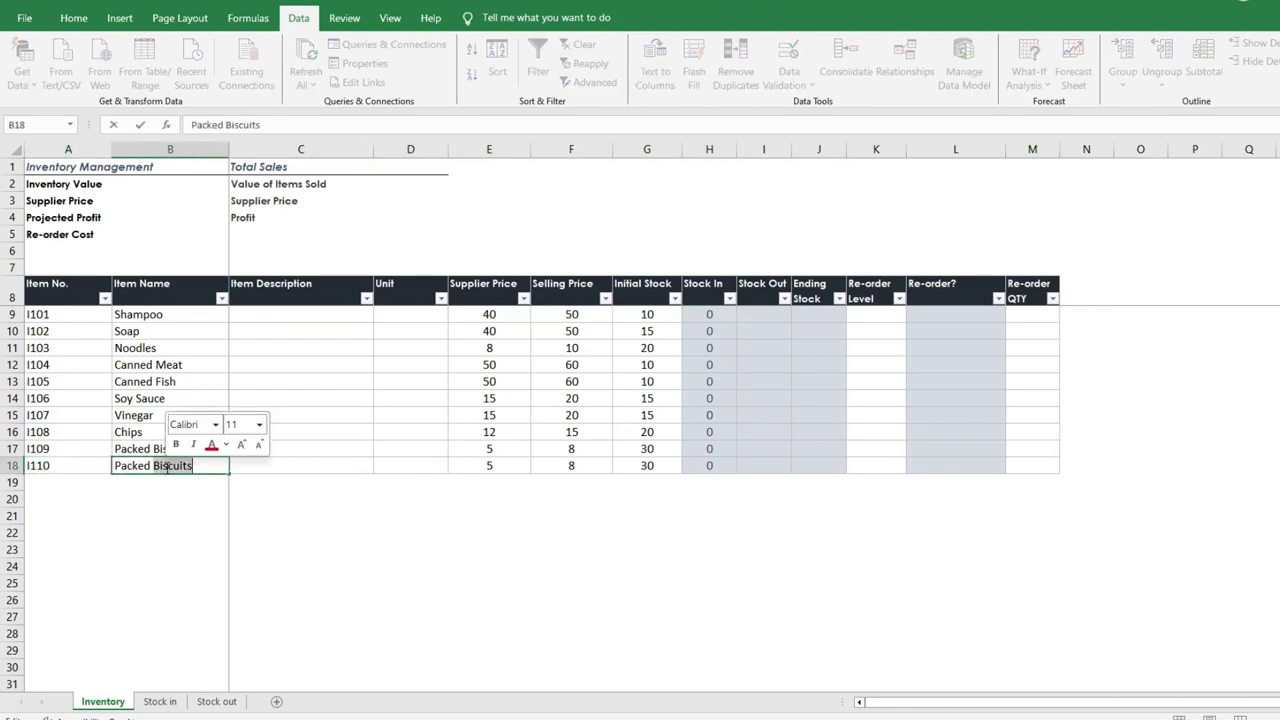
type("Candies")
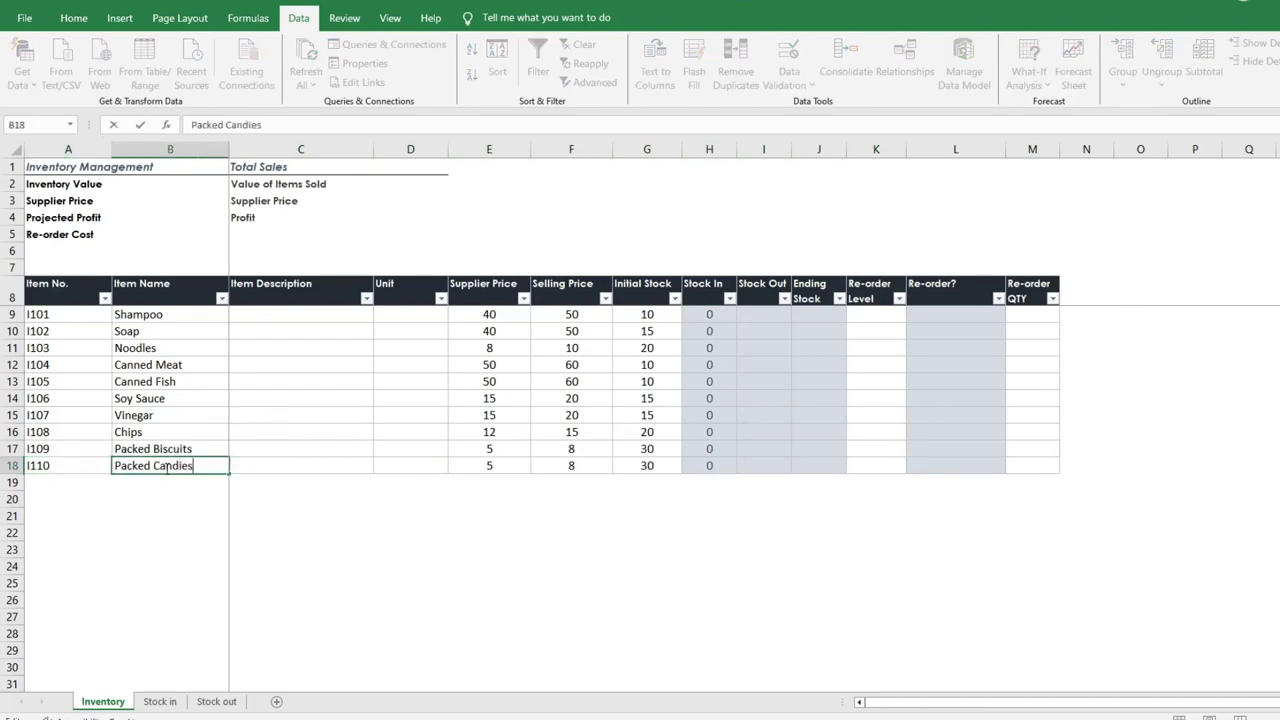
key("Tab")
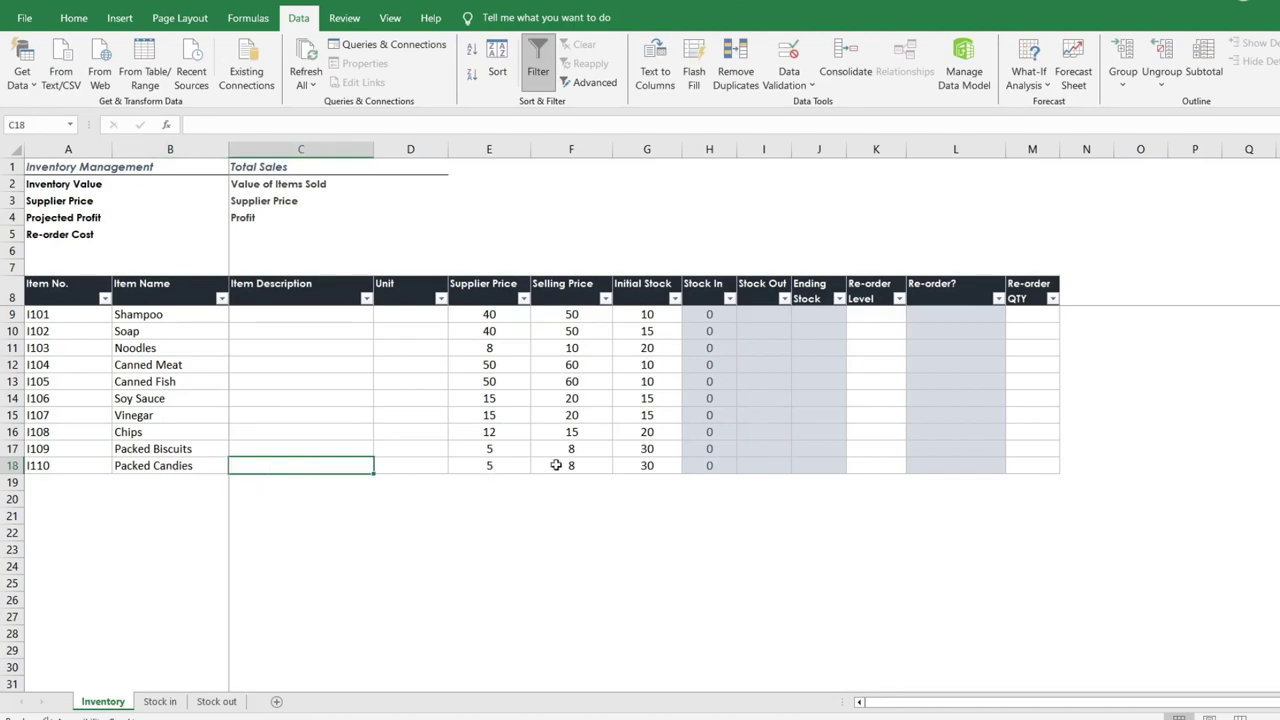
Set the Packed Candies supplier price to 8, selling price to 10 and initial stock to 10.
left_click(503, 467)
type("8")
key("Tab")
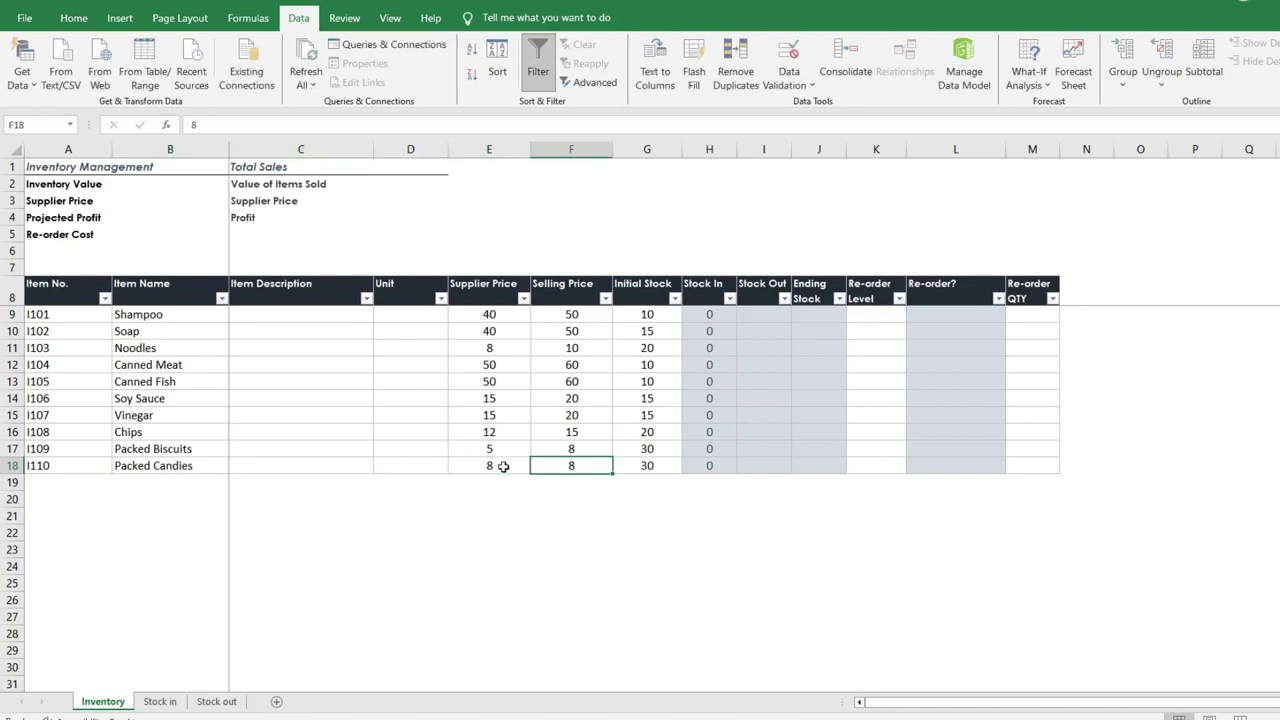
type("10")
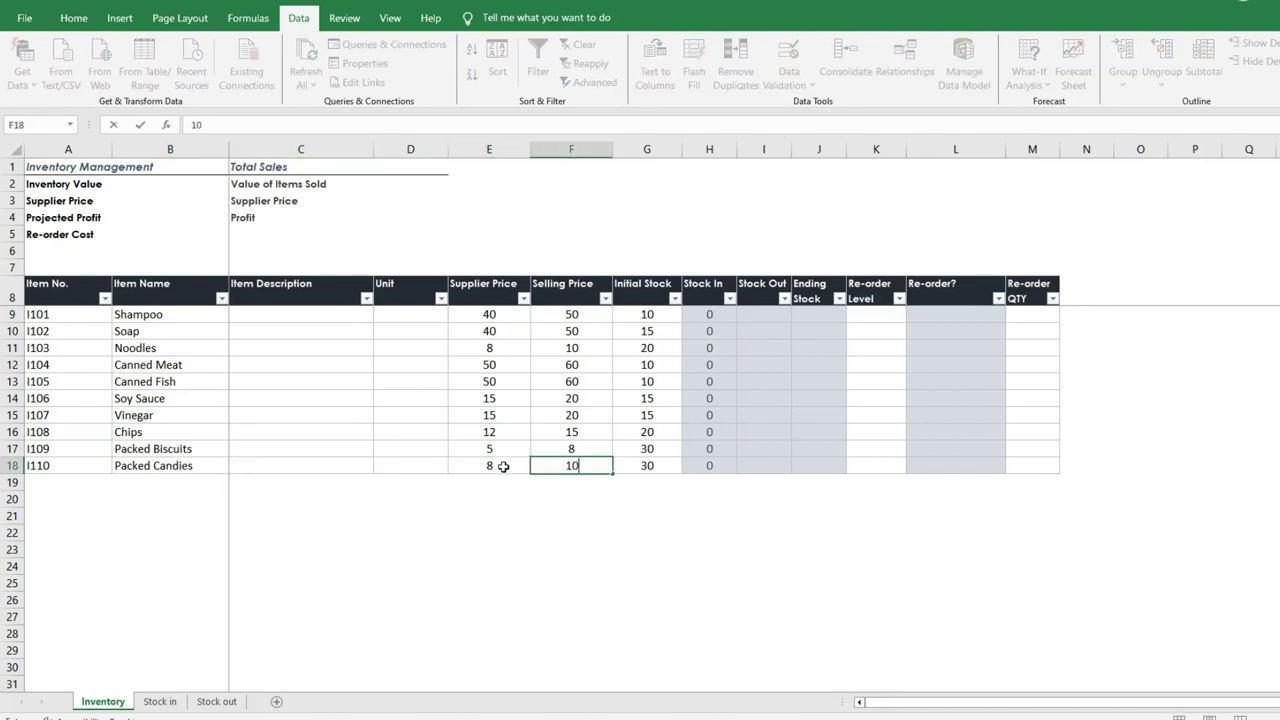
key("Tab")
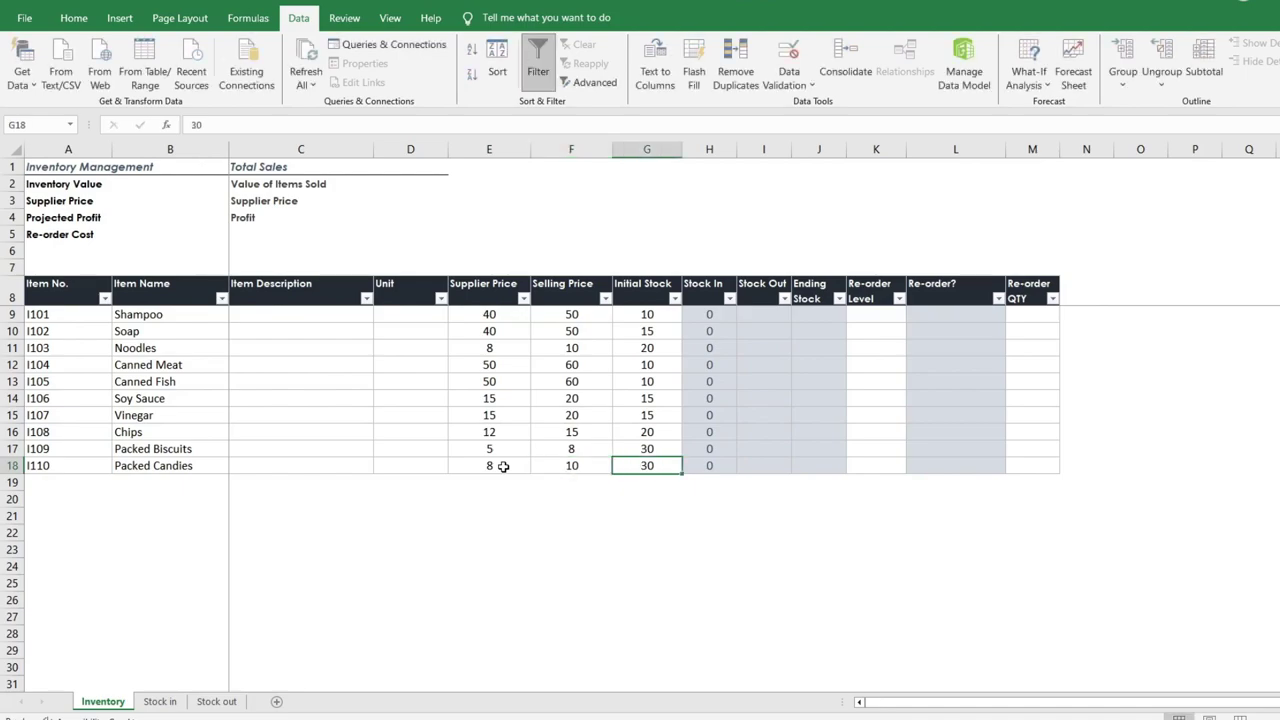
type("10")
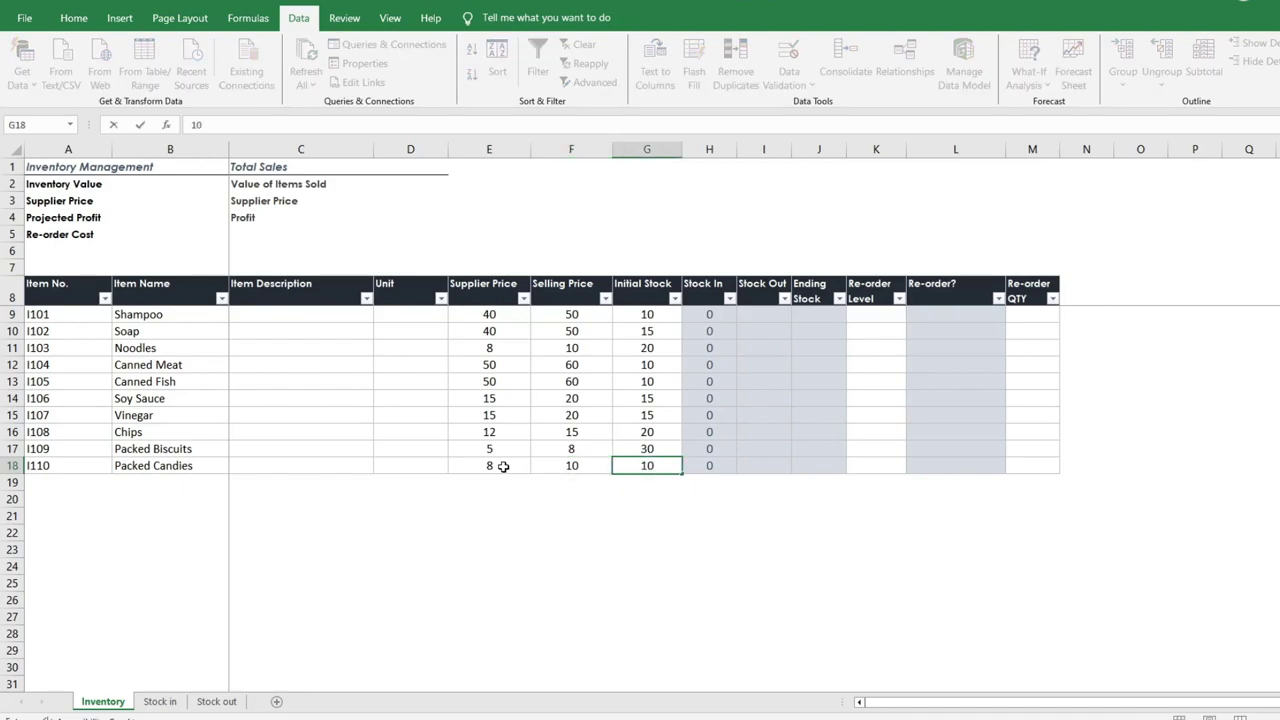
key("Tab")
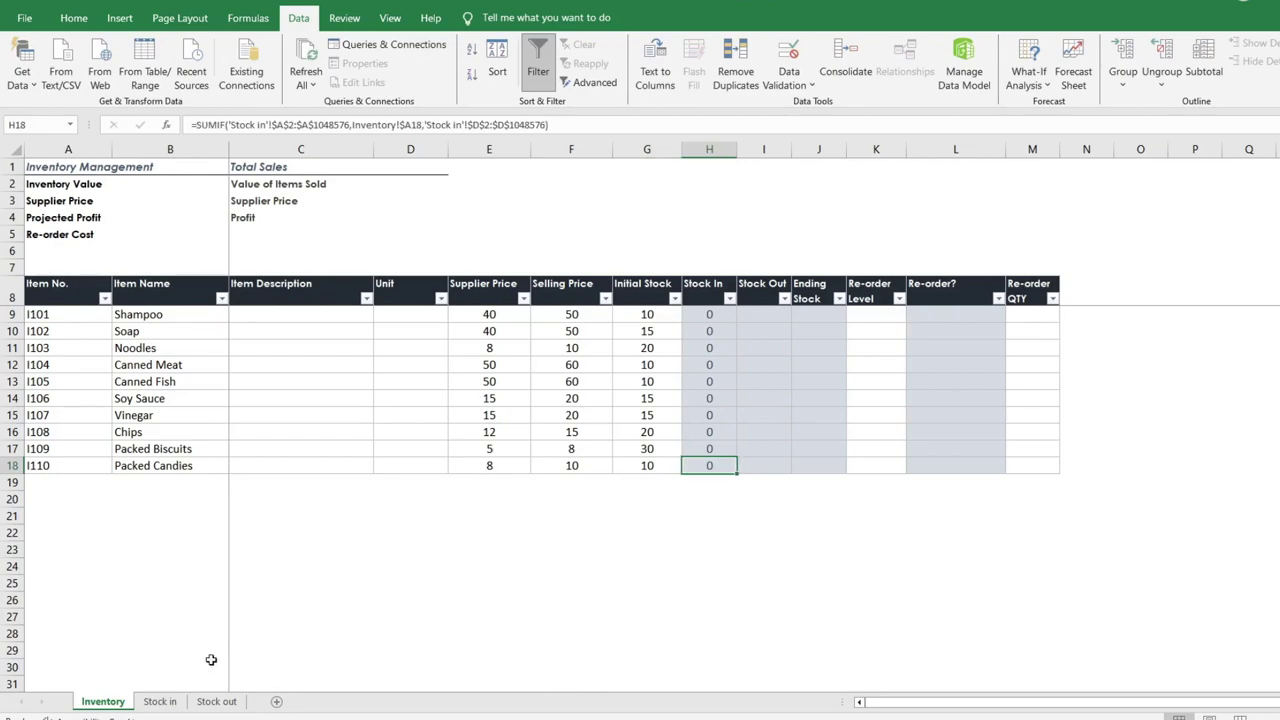
On the Stock in sheet, choose item number I110 for both A10 and A11.
left_click(160, 702)
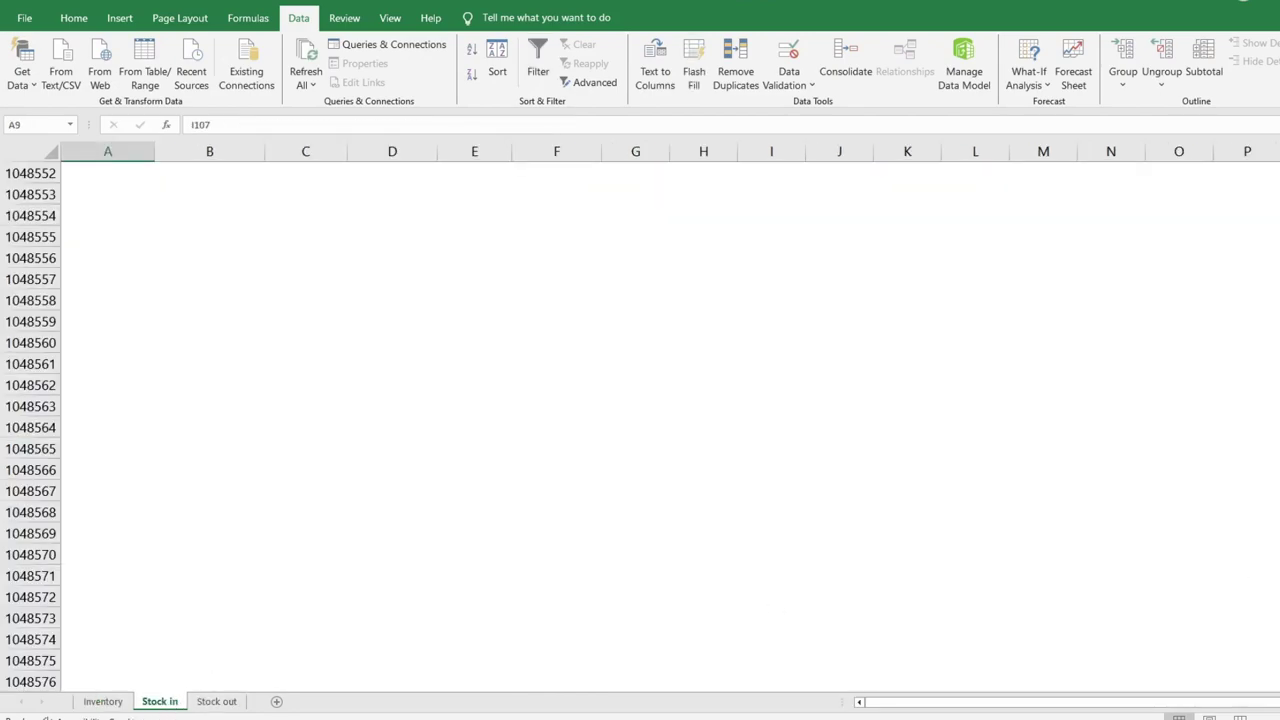
left_click_drag(1279, 668, 1279, 170)
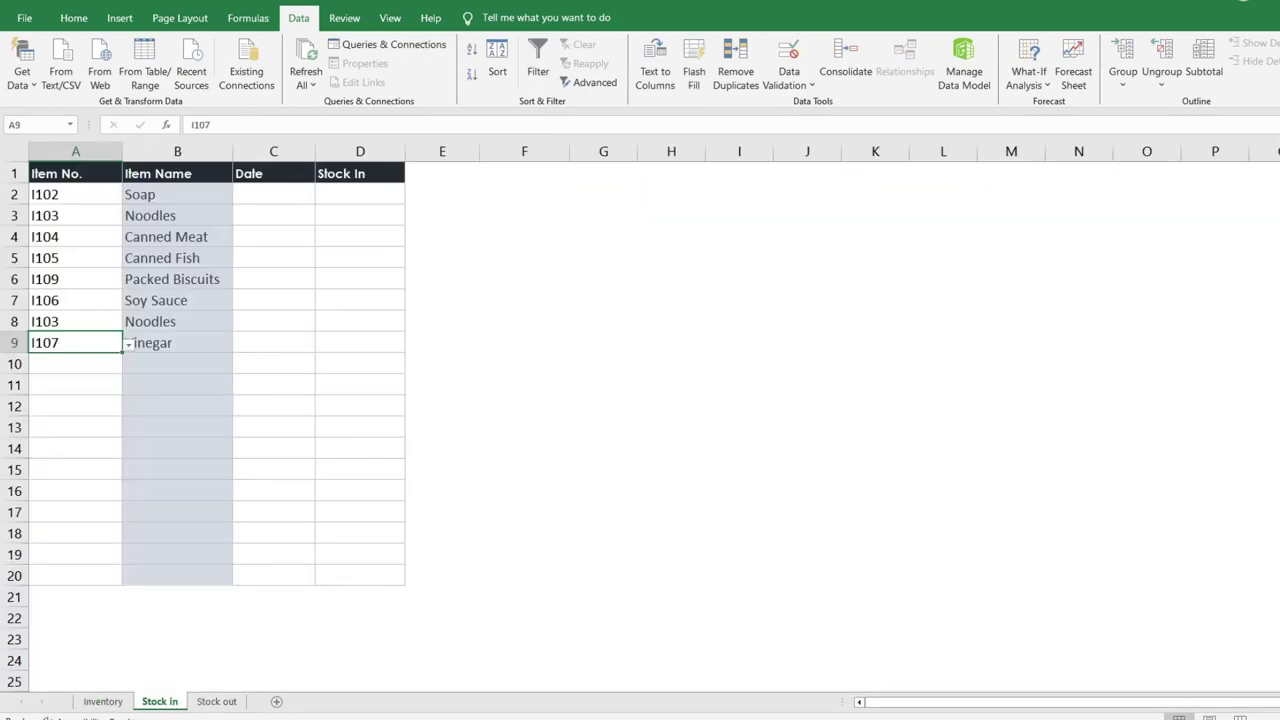
left_click(79, 362)
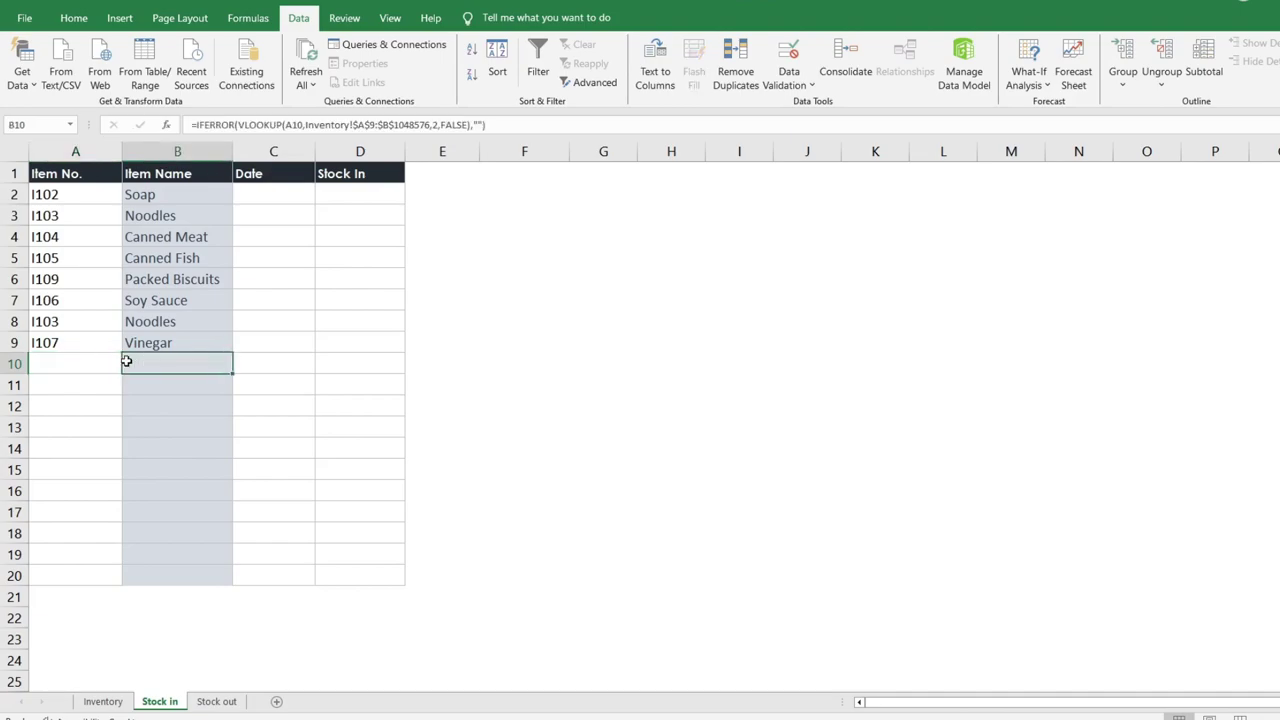
left_click(128, 369)
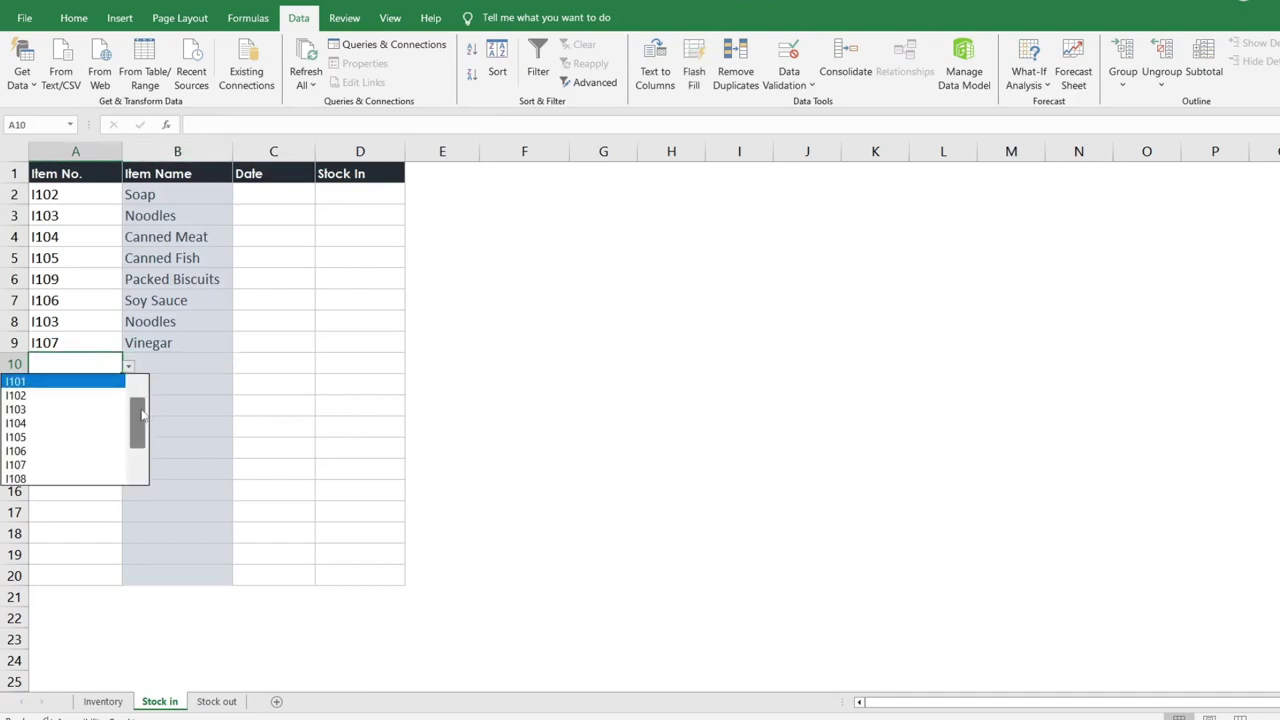
left_click_drag(143, 412, 139, 471)
left_click(48, 480)
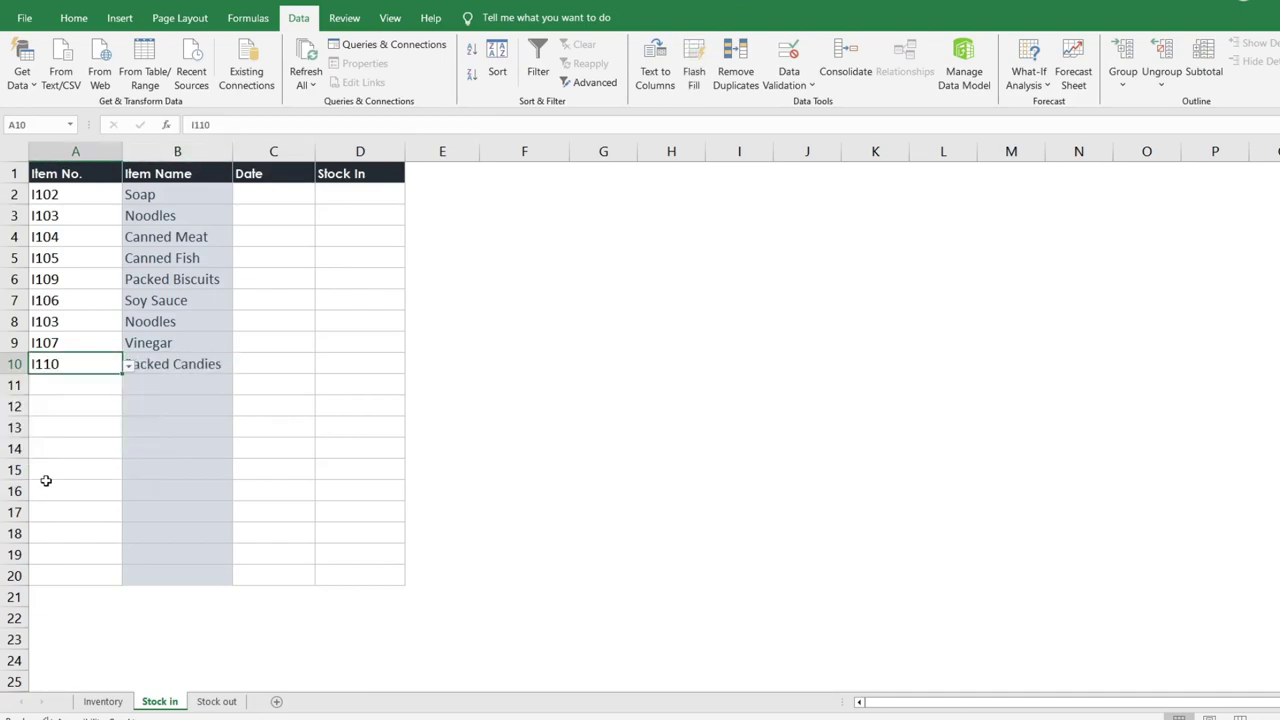
left_click(217, 356)
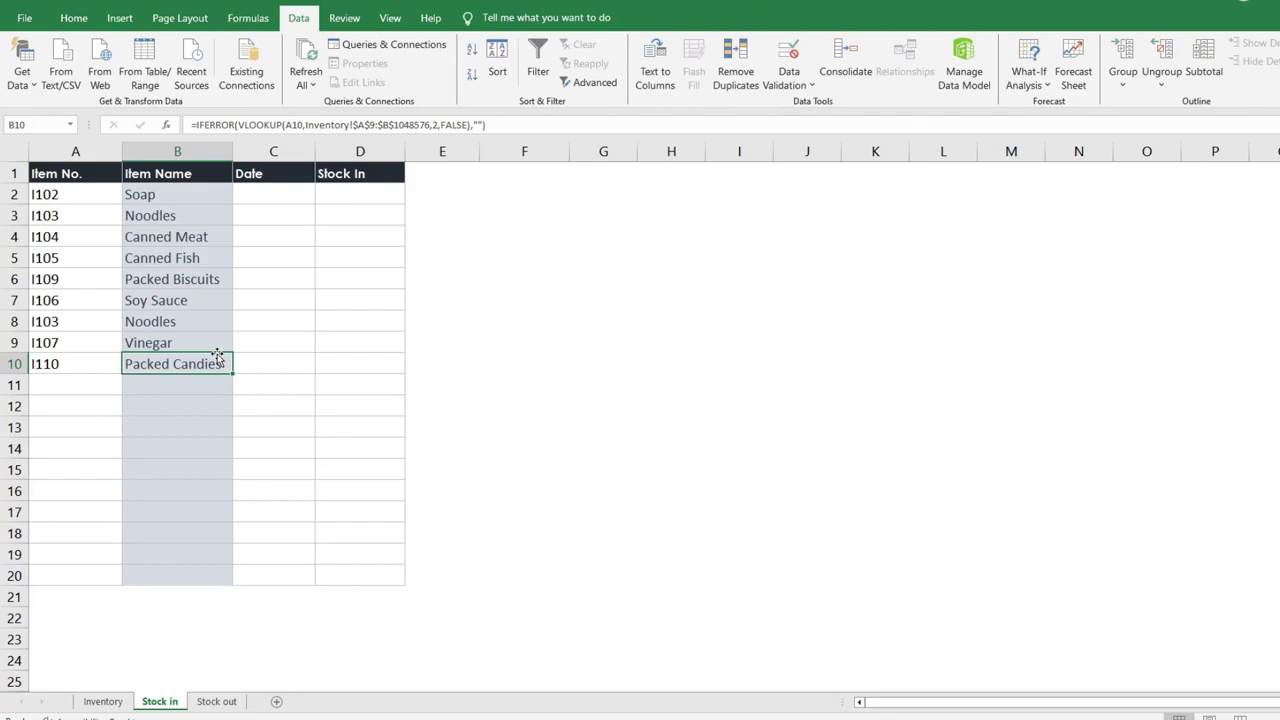
left_click(109, 380)
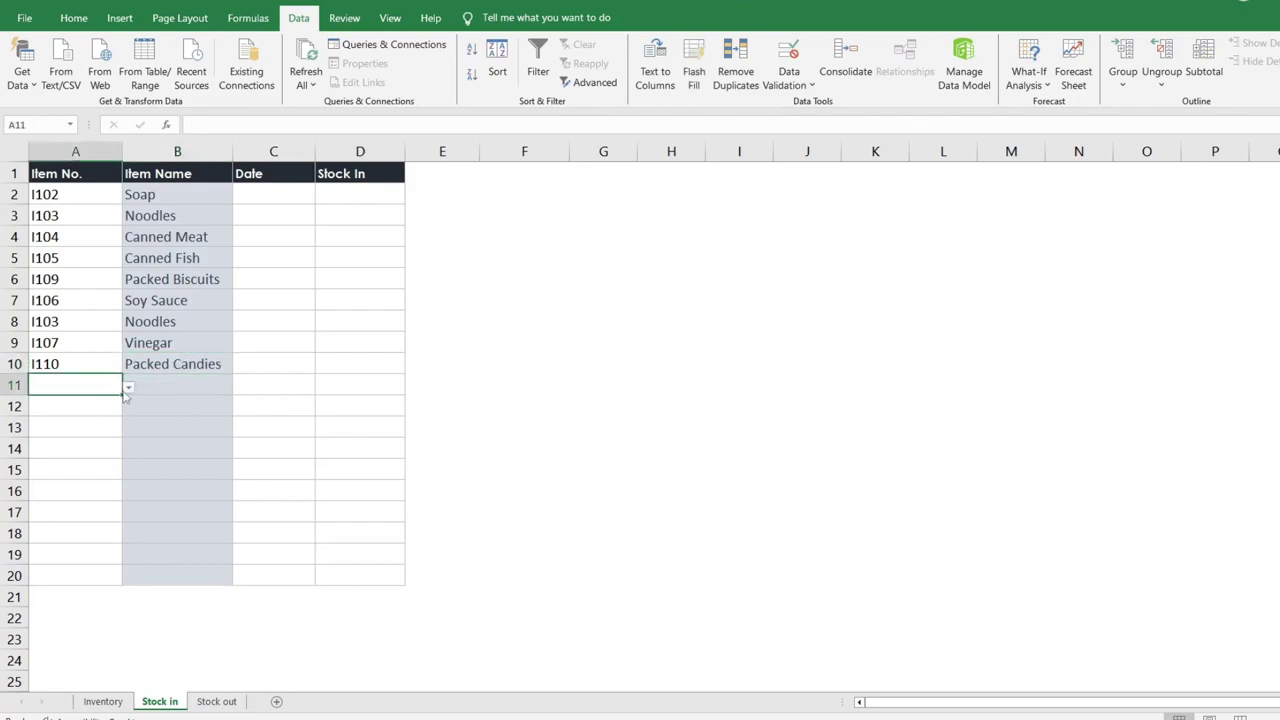
left_click(128, 388)
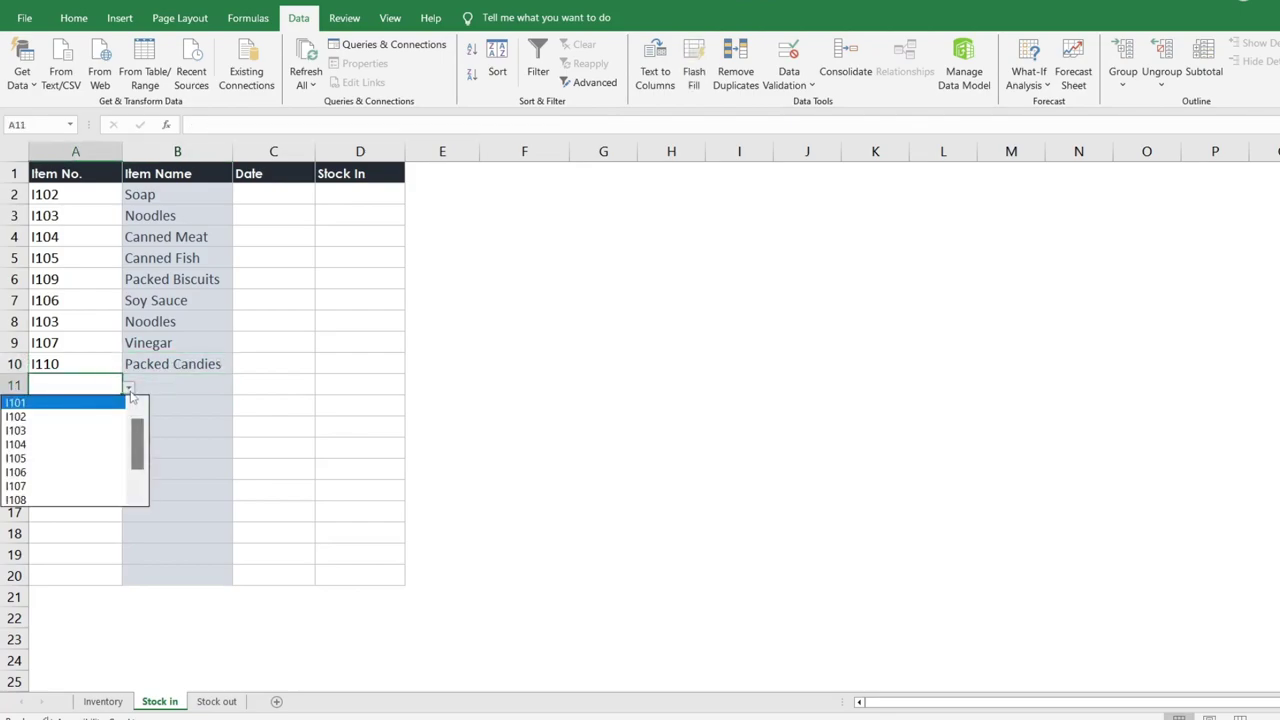
left_click_drag(138, 440, 138, 470)
left_click(60, 503)
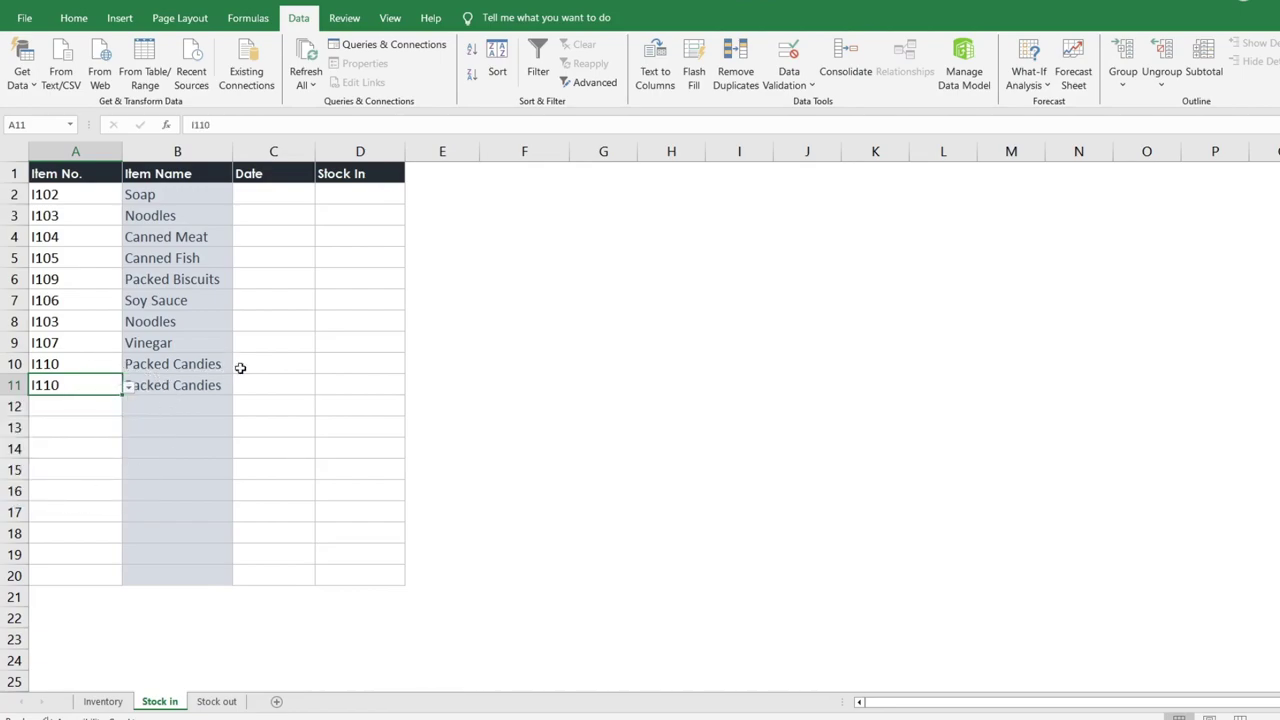
Enter the dates 10/23 and 10/30 for the two Packed Candies stock-in rows, C10 and C11.
left_click(272, 363)
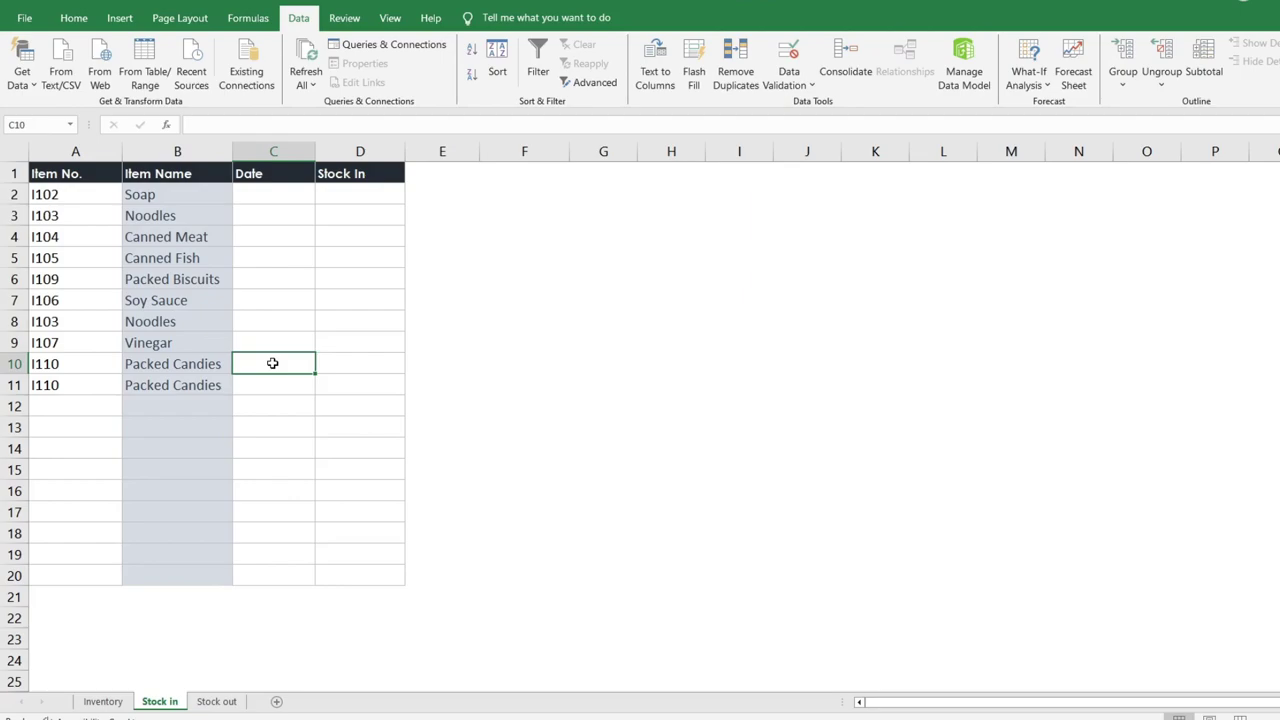
type("10/23")
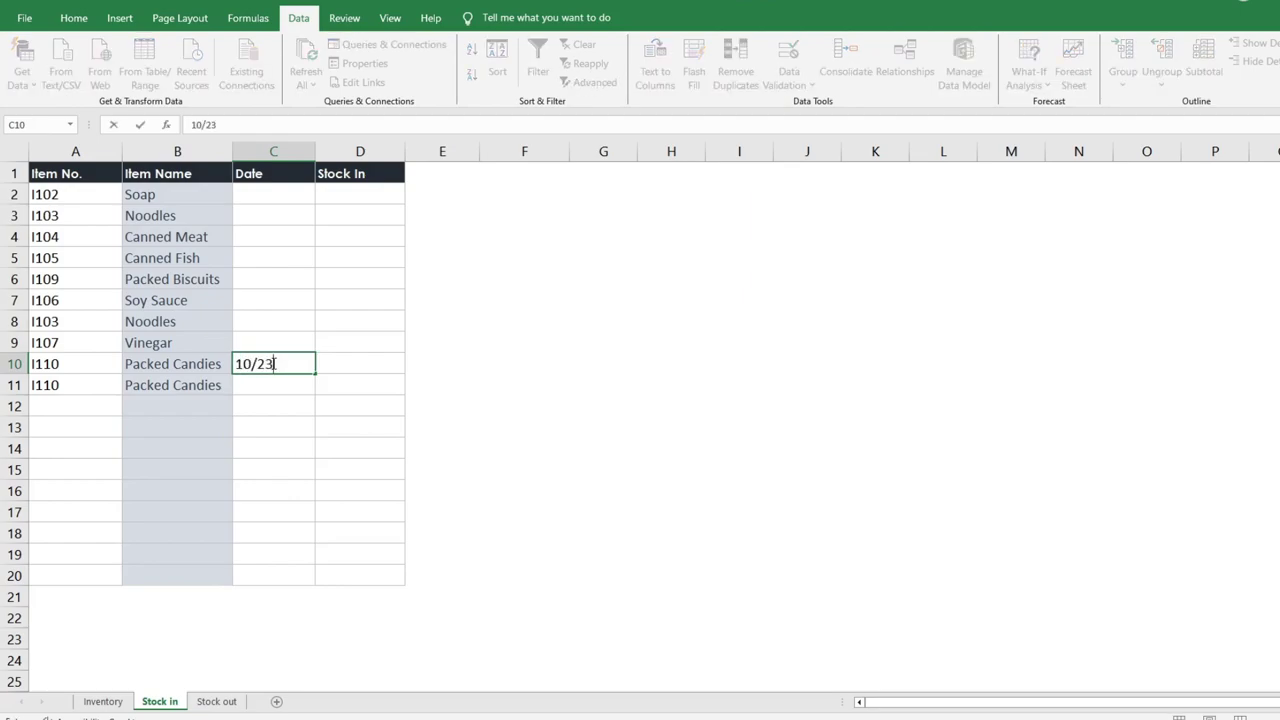
key("Return")
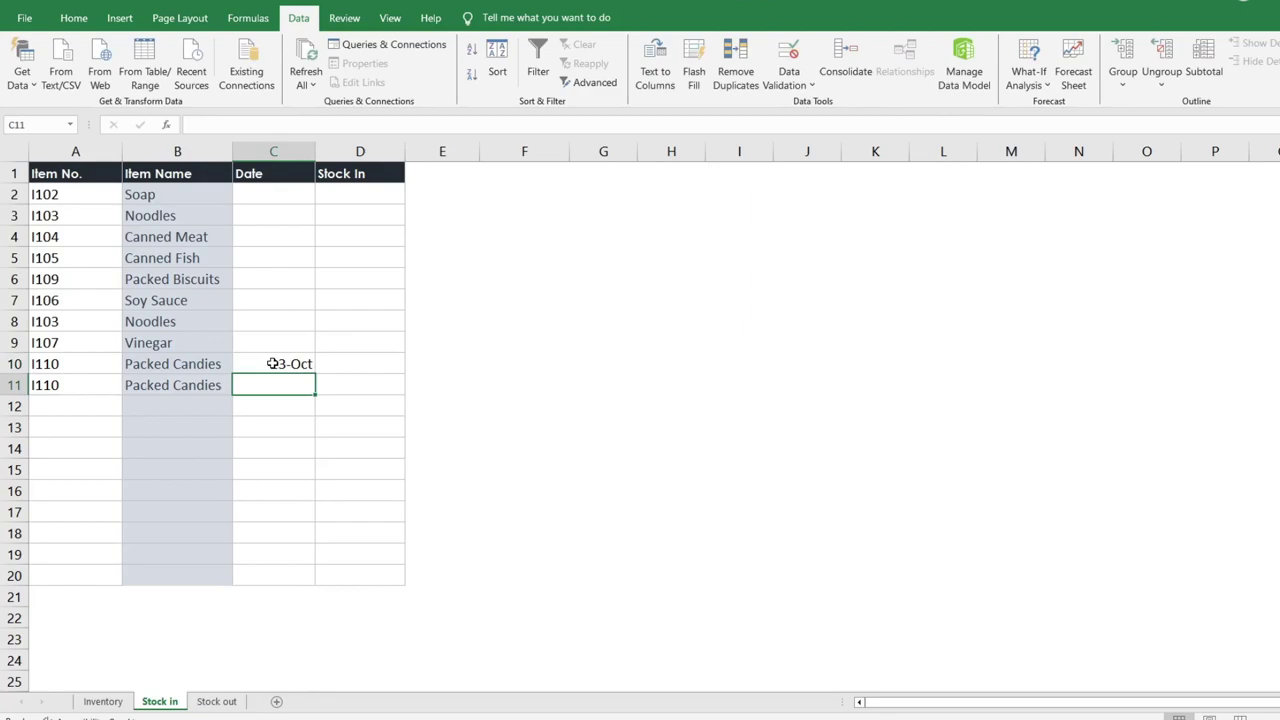
type("10")
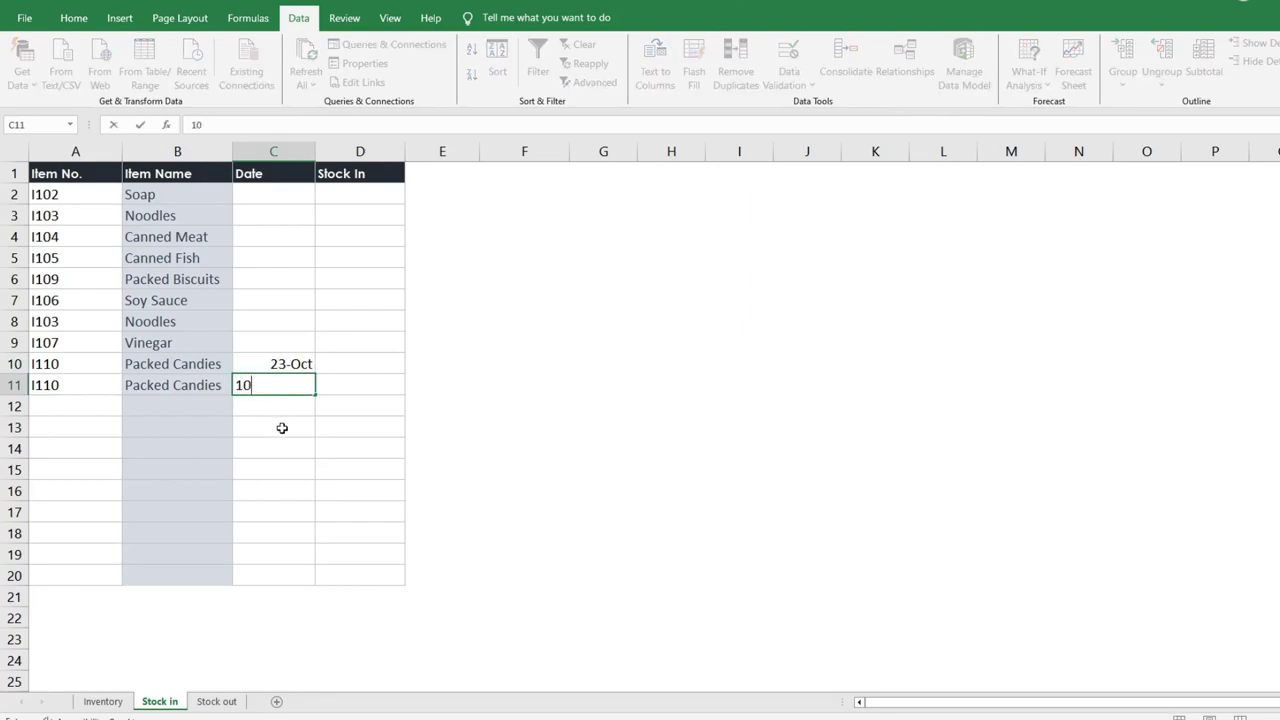
type("/30")
key("Return")
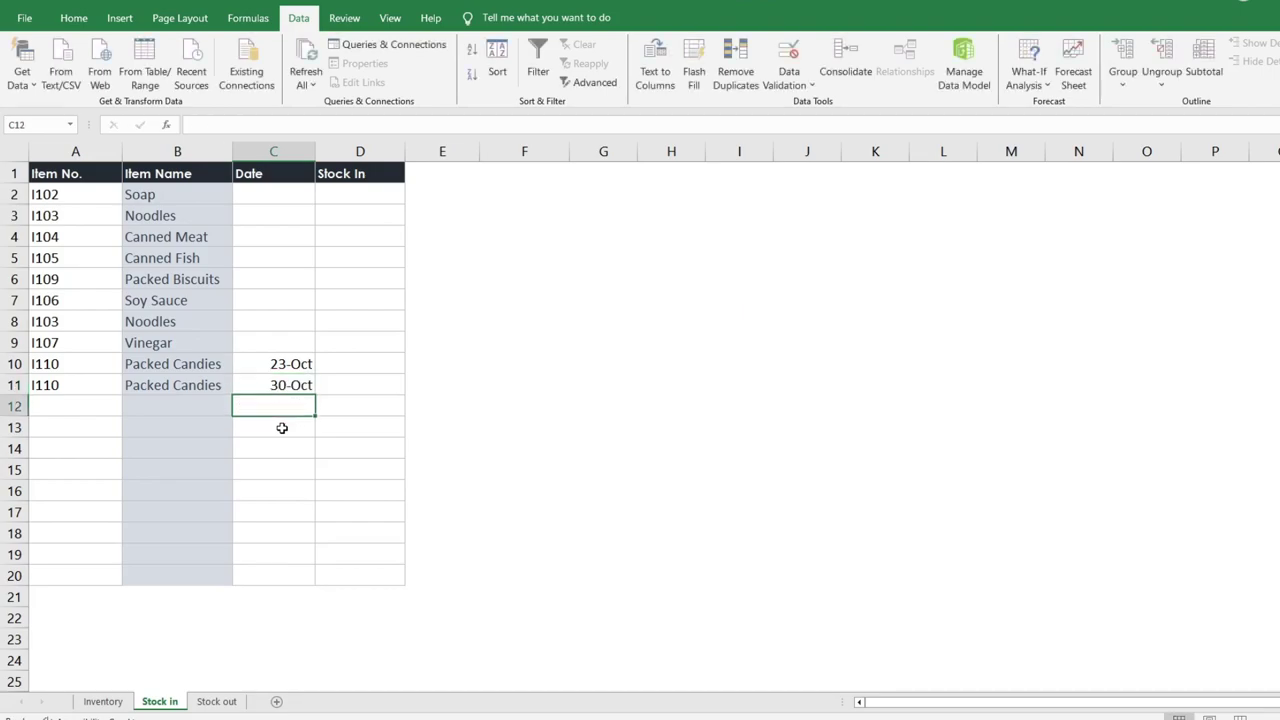
Enter Stock In quantities of 10 in D10 and 15 in D11.
left_click(350, 365)
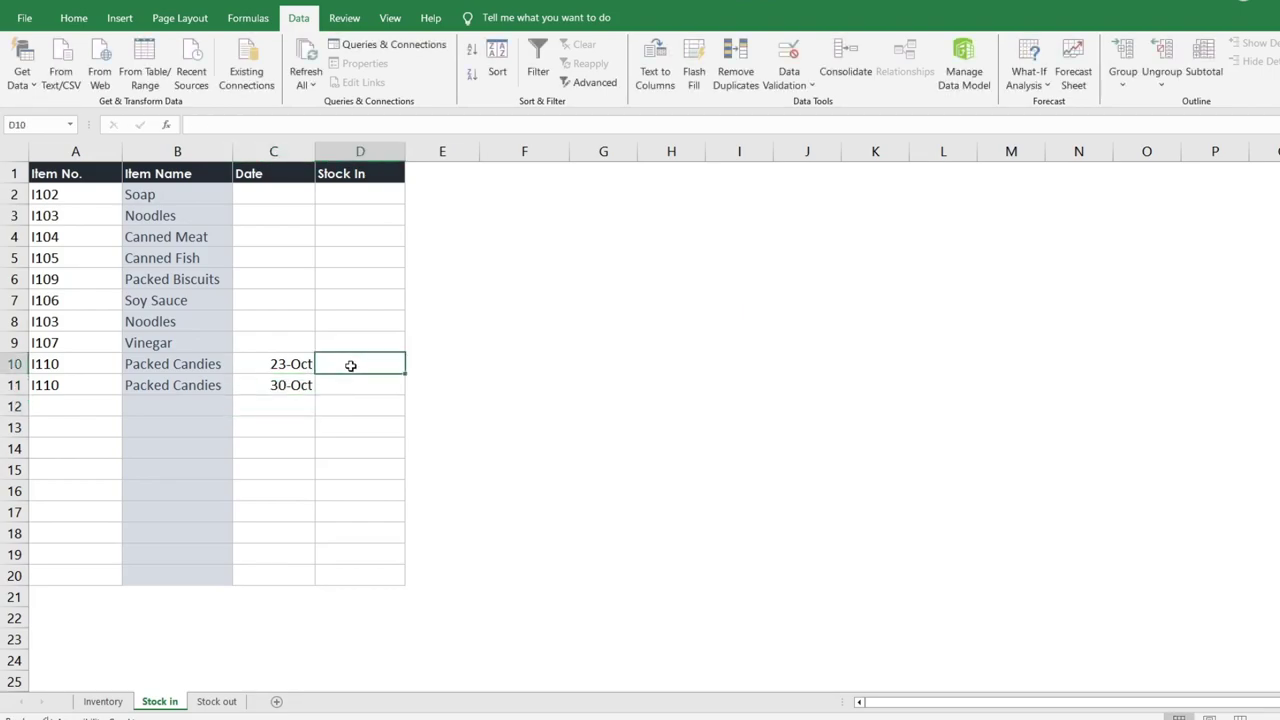
type("10")
key("Return")
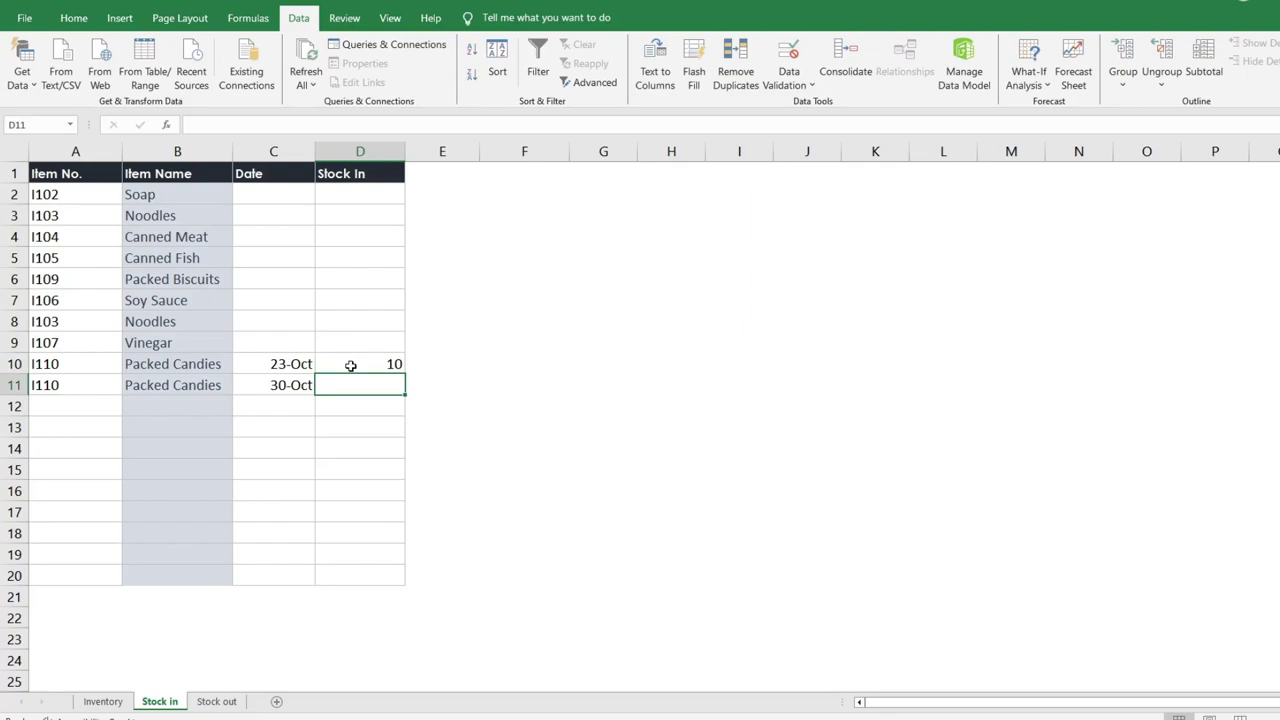
type("15")
key("Return")
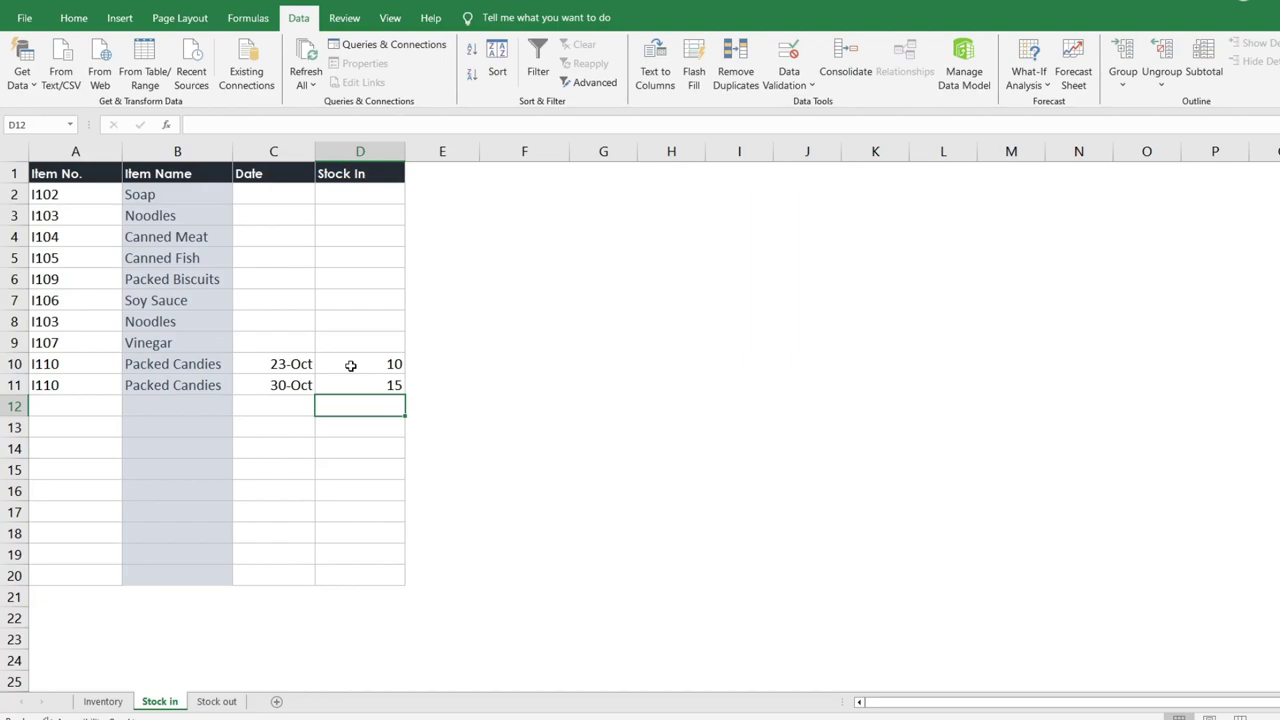
On the Inventory sheet, copy the Stock In SUMIF formula from H9 into Stock Out cell I9.
left_click(103, 701)
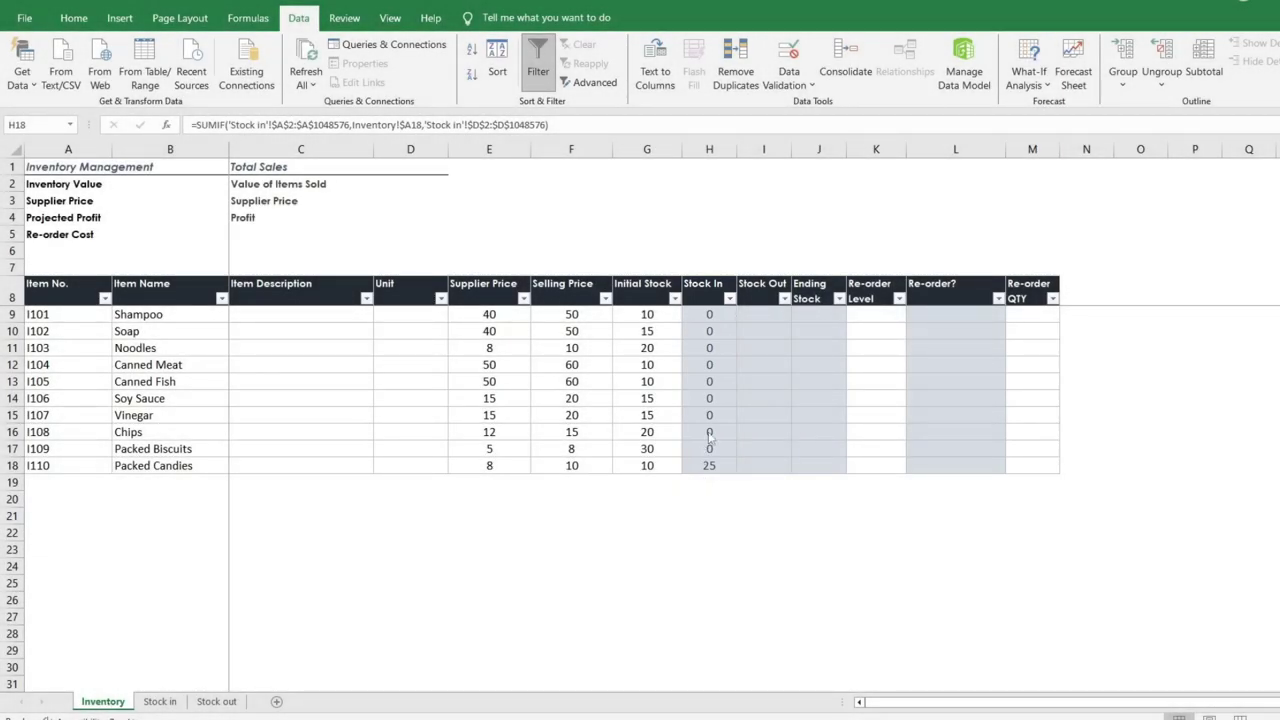
left_click(713, 316)
key("ctrl+c")
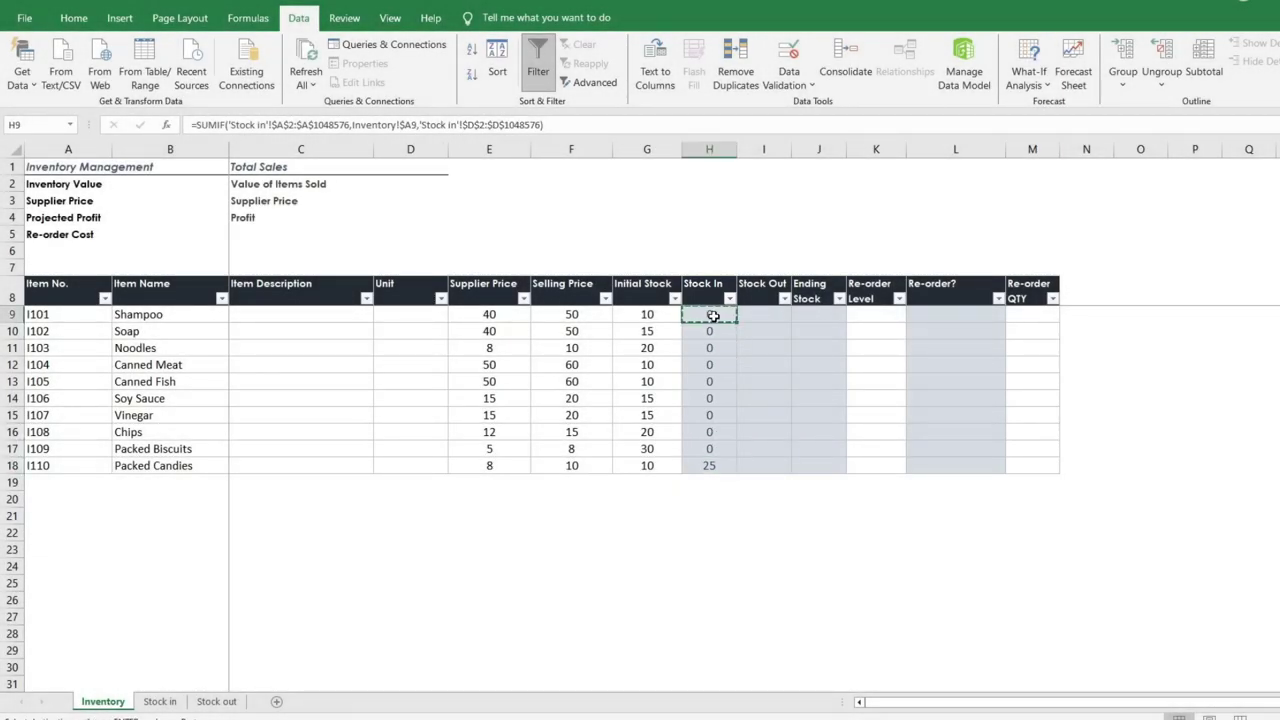
left_click(758, 320)
key("ctrl+v")
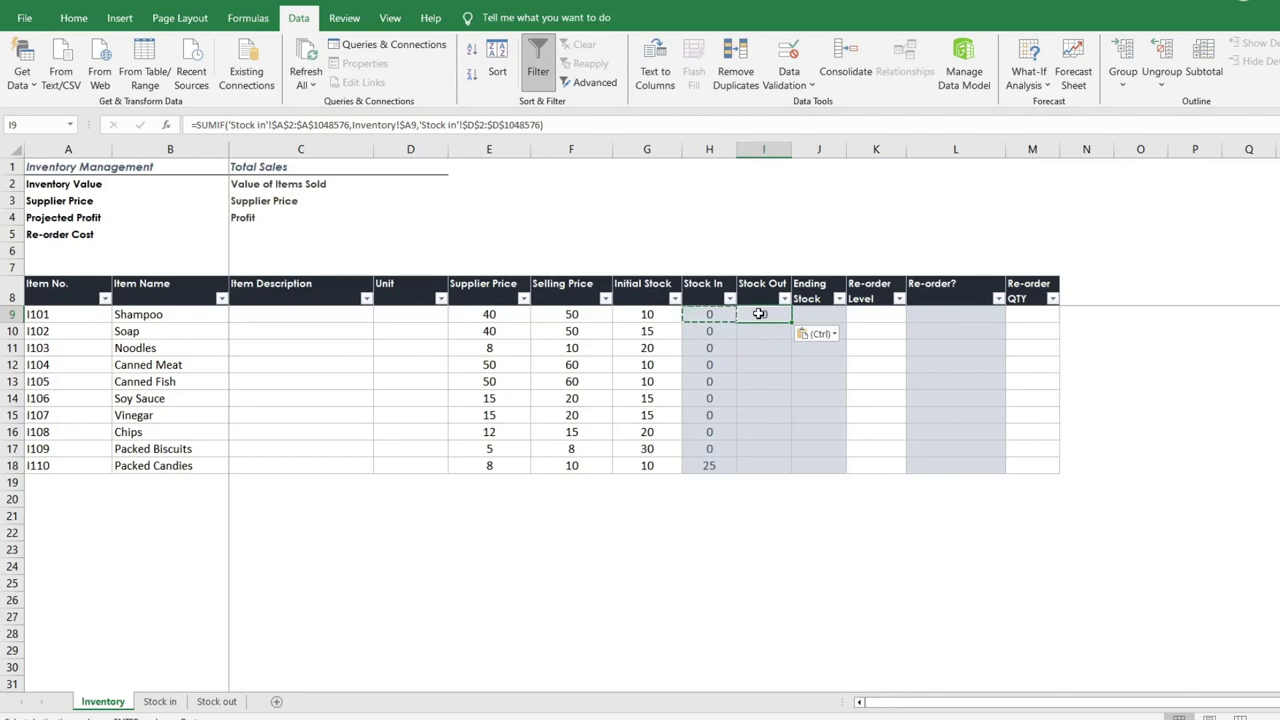
Edit the I9 formula so both its criteria range and its sum range refer to the 'Stock out' sheet.
left_click(386, 125)
left_click(265, 125)
key("BackSpace")
key("BackSpace")
type("out")
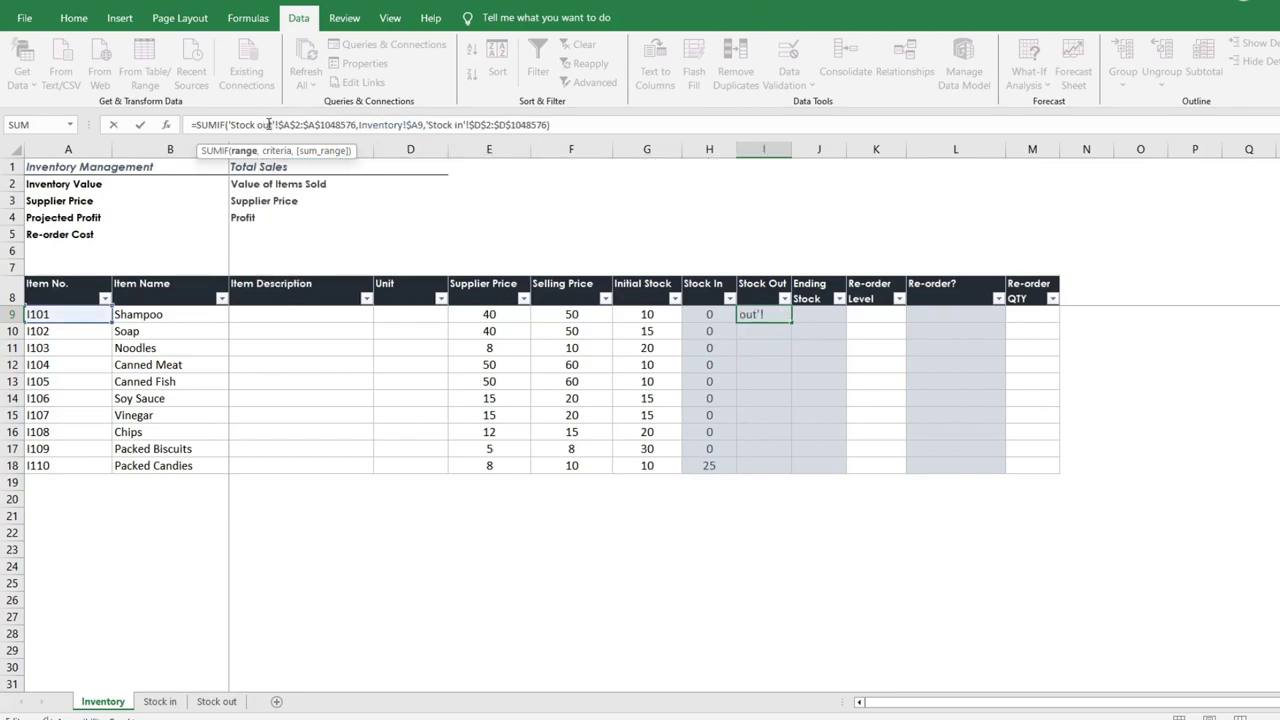
left_click(463, 125)
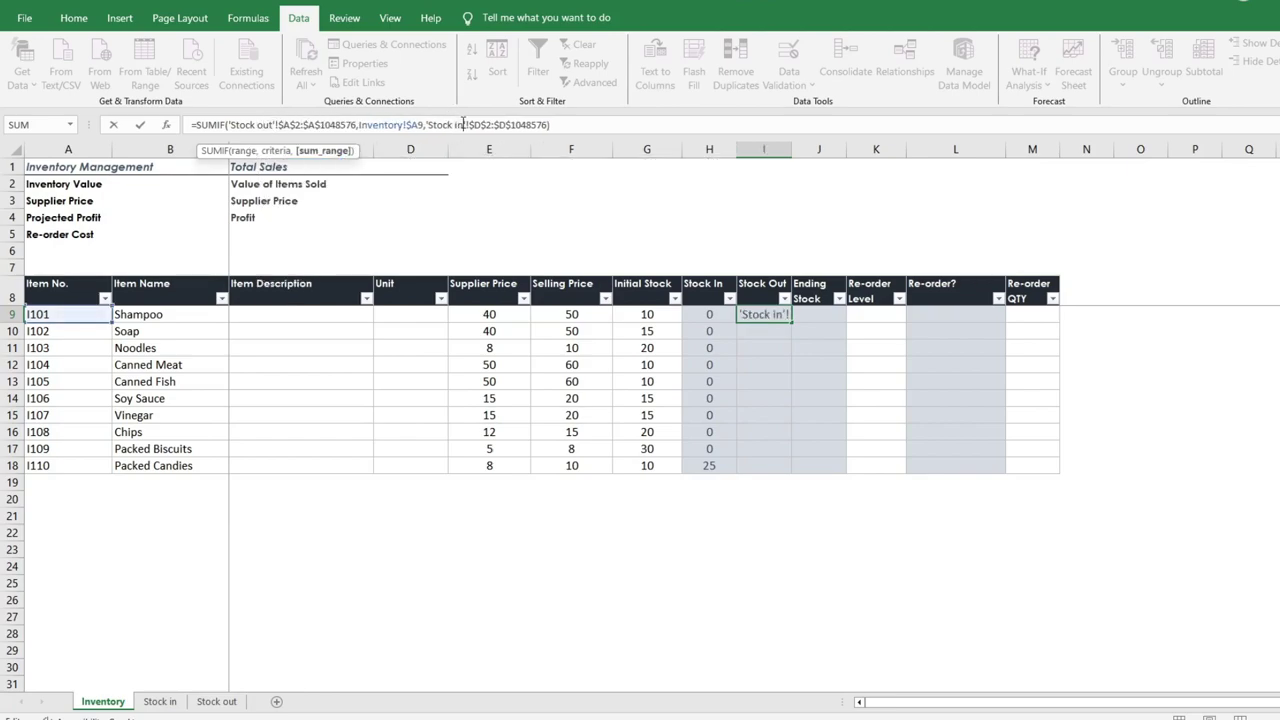
key("BackSpace")
key("BackSpace")
type("out")
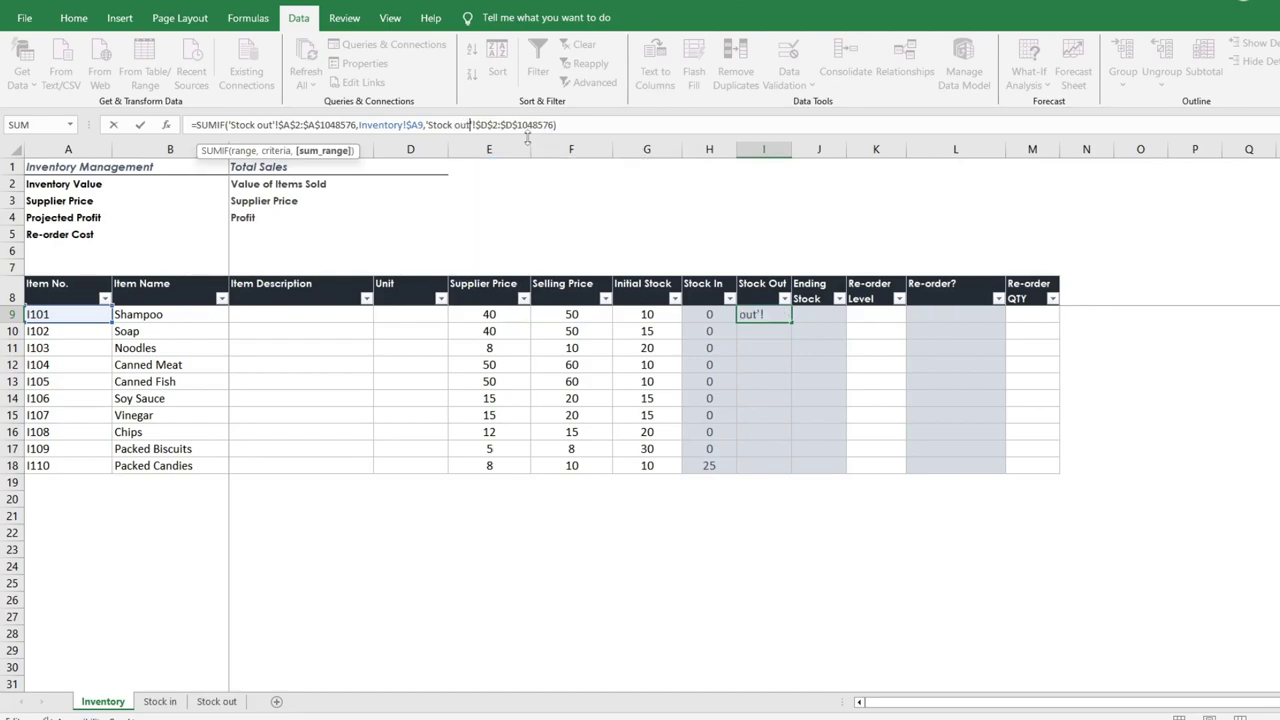
key("Return")
Copy the Stock Out formula from I9 down to I10:I18.
left_click(765, 312)
key("ctrl+c")
left_click_drag(766, 329, 766, 462)
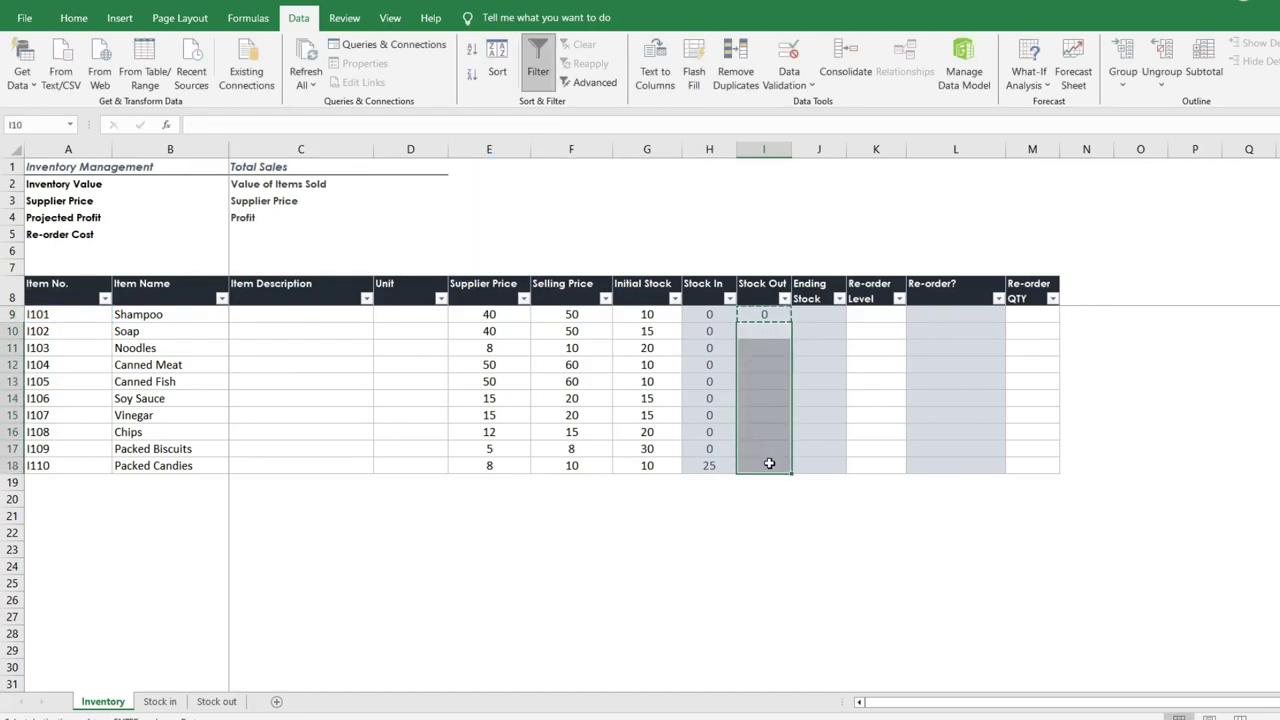
key("ctrl+v")
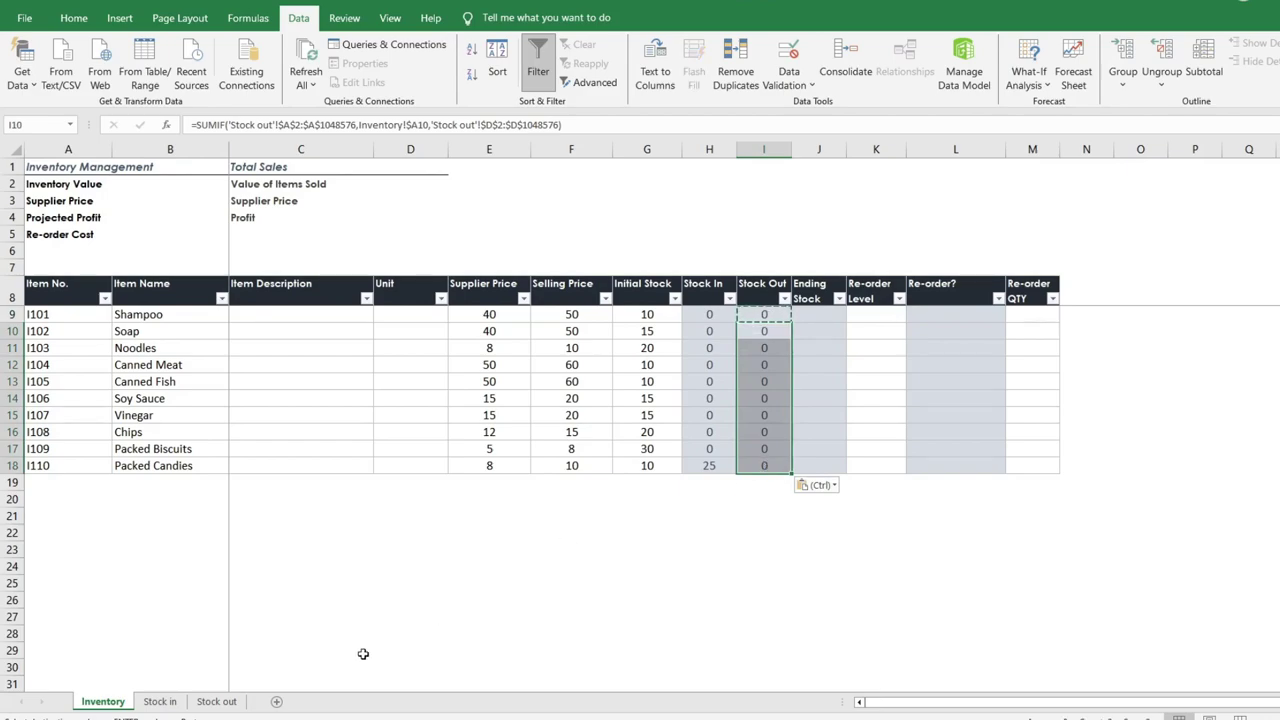
On the Stock out sheet, choose item number I110 for both A10 and A11.
left_click(217, 701)
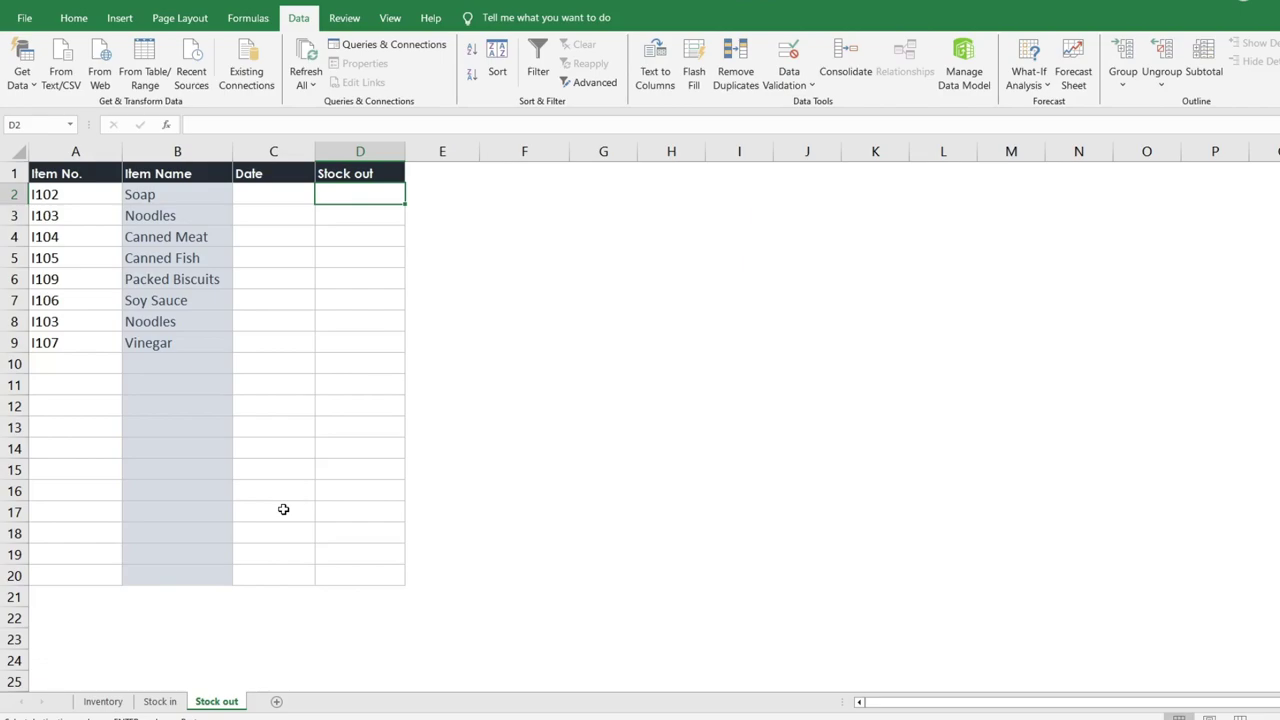
left_click(103, 370)
left_click(129, 367)
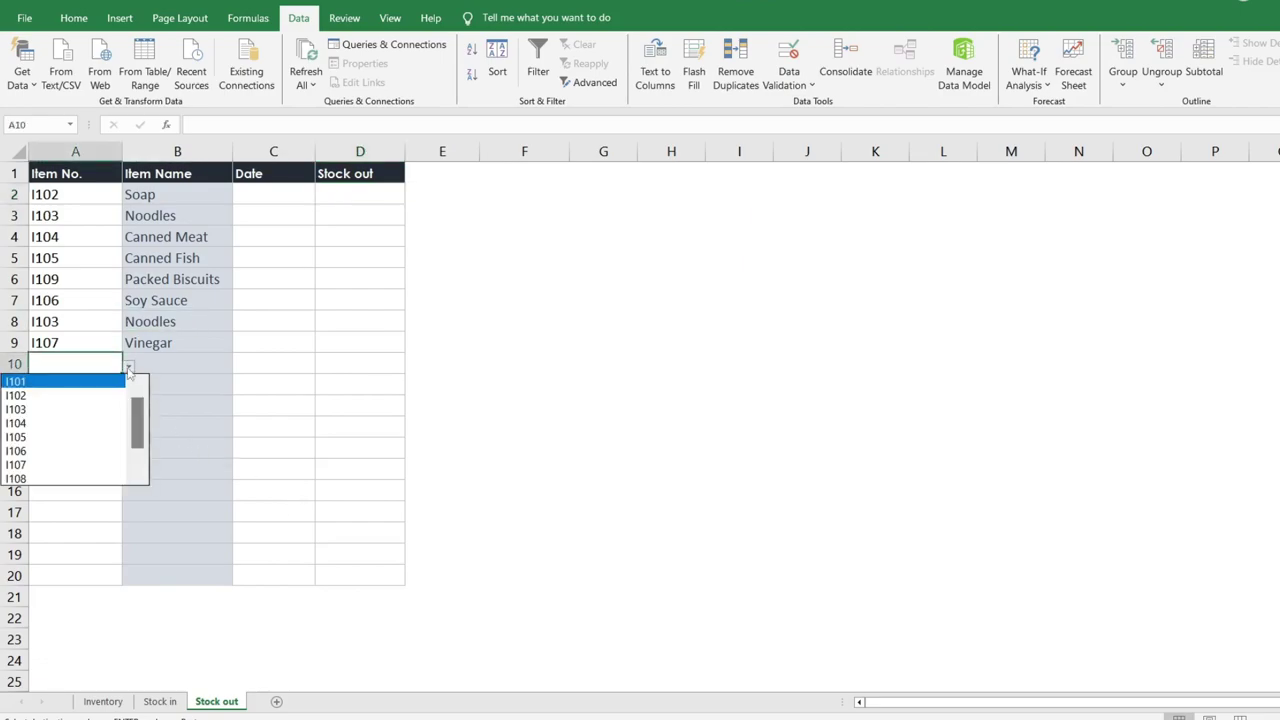
left_click_drag(139, 410, 139, 445)
left_click(69, 479)
left_click(107, 378)
left_click(129, 387)
left_click_drag(139, 440, 139, 458)
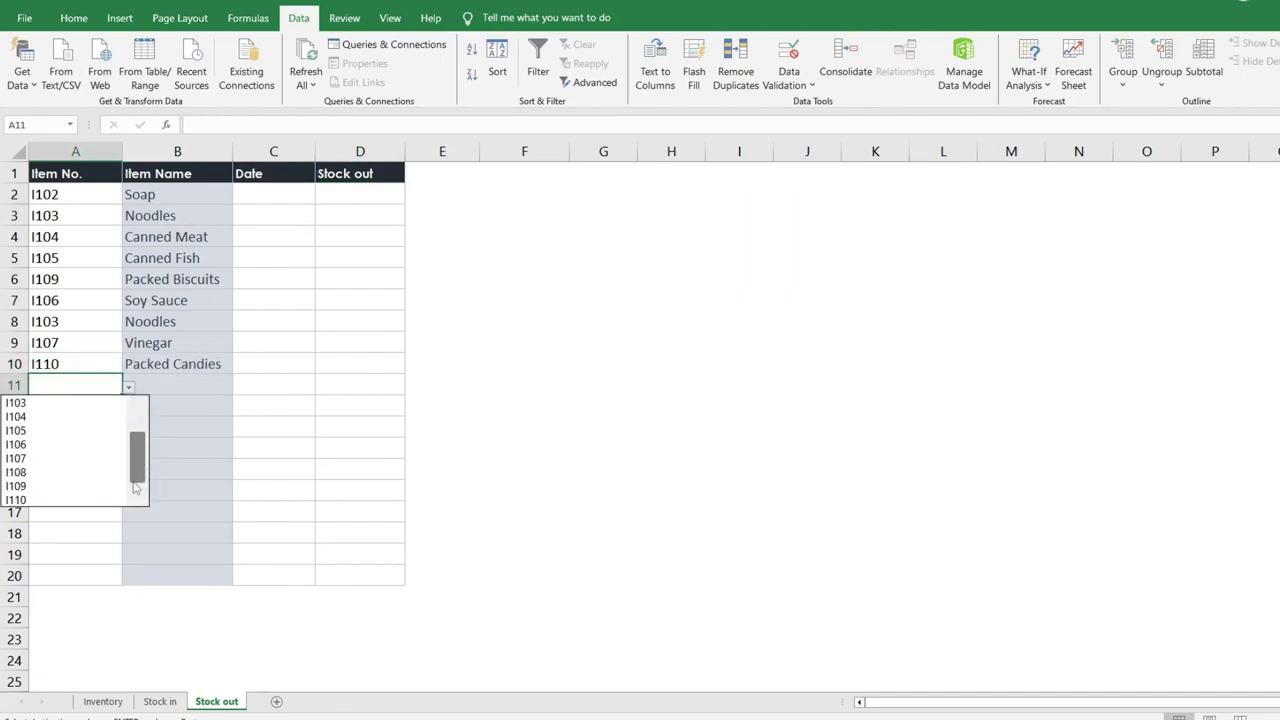
left_click(46, 500)
For the I110 stock-out entry in row 10, enter the date 10/25 and a stock-out quantity of 5.
left_click(274, 367)
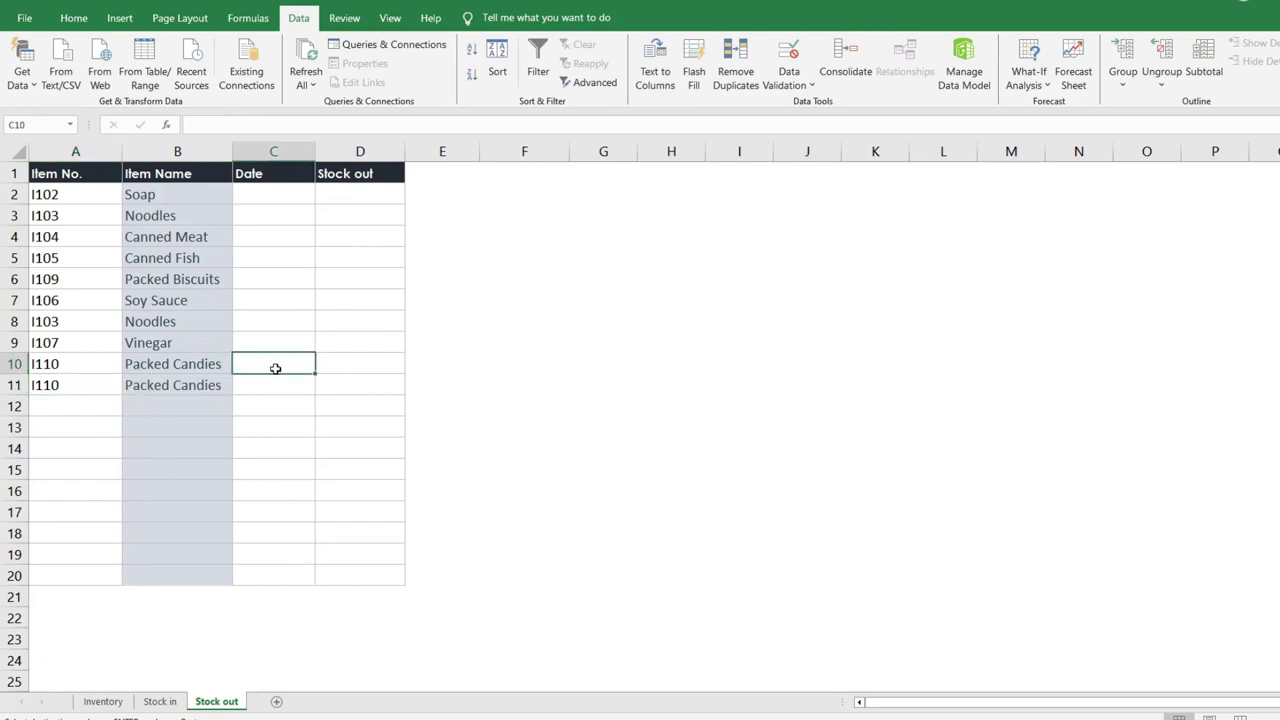
type("10/25")
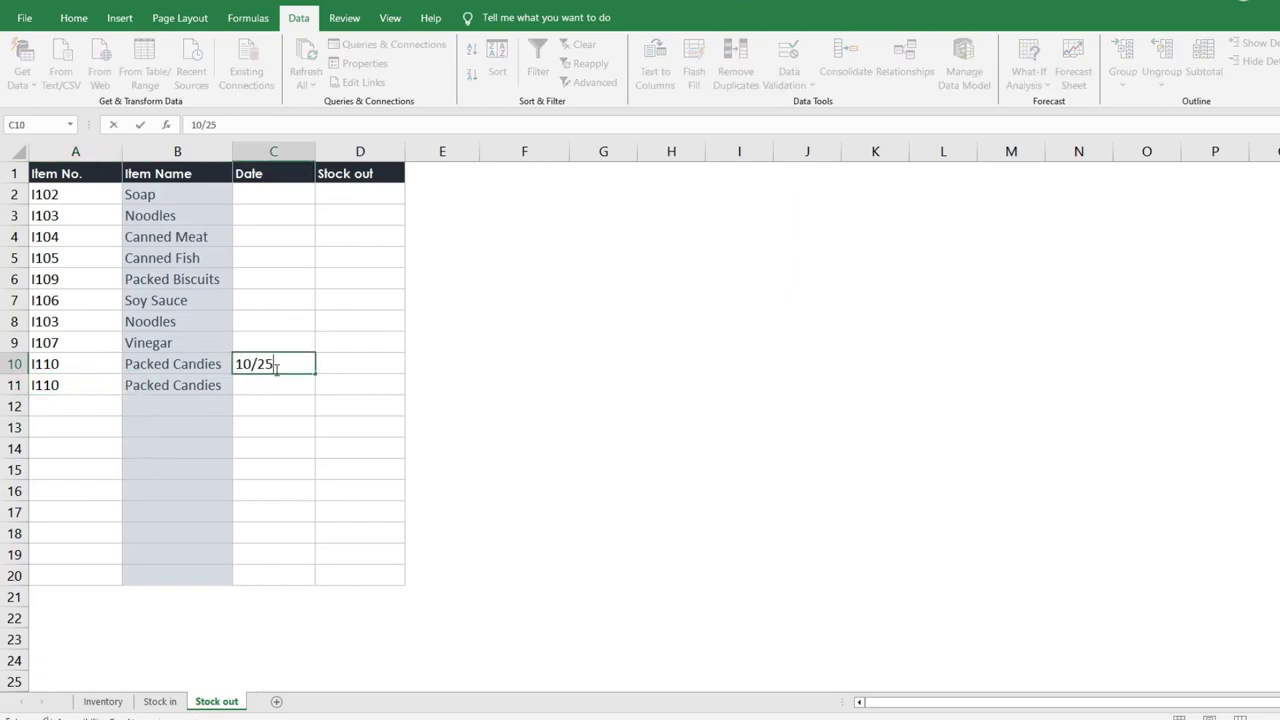
key("Return")
key("Right")
key("Up")
type("5")
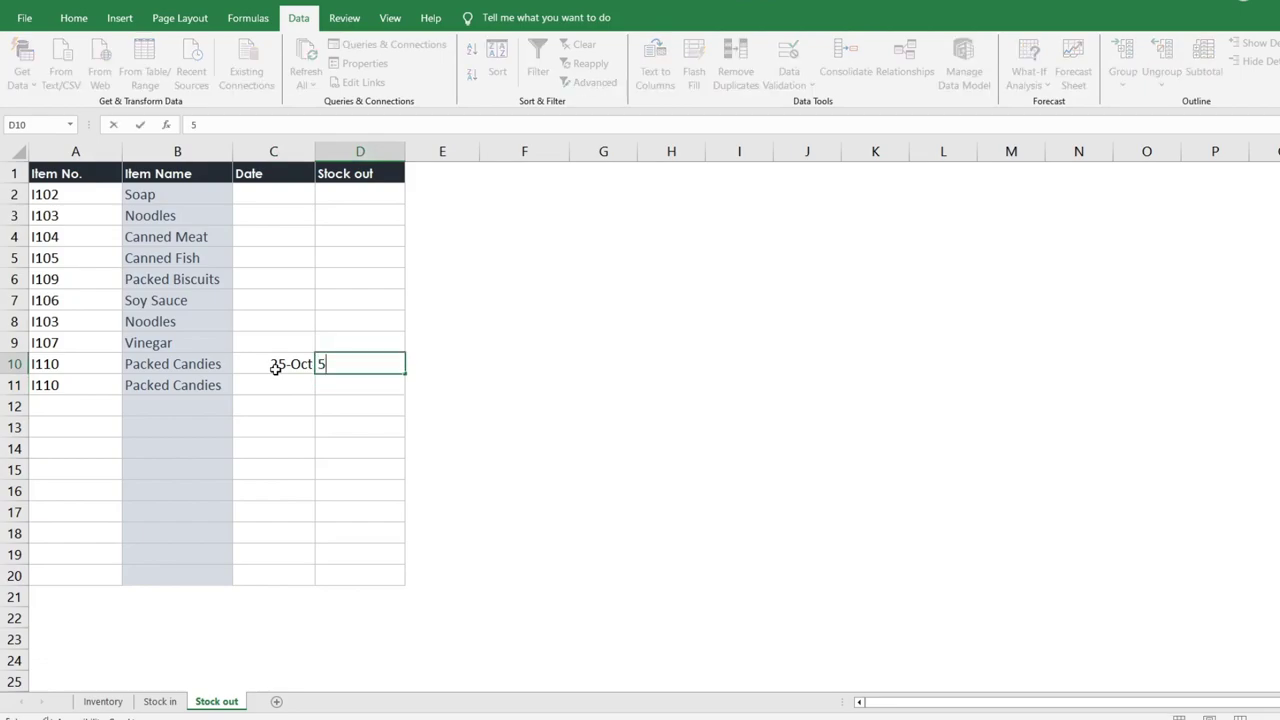
key("Return")
For the second I110 stock-out entry in row 11, enter the date 11/3 and a stock-out quantity of 6.
key("Left")
type("1")
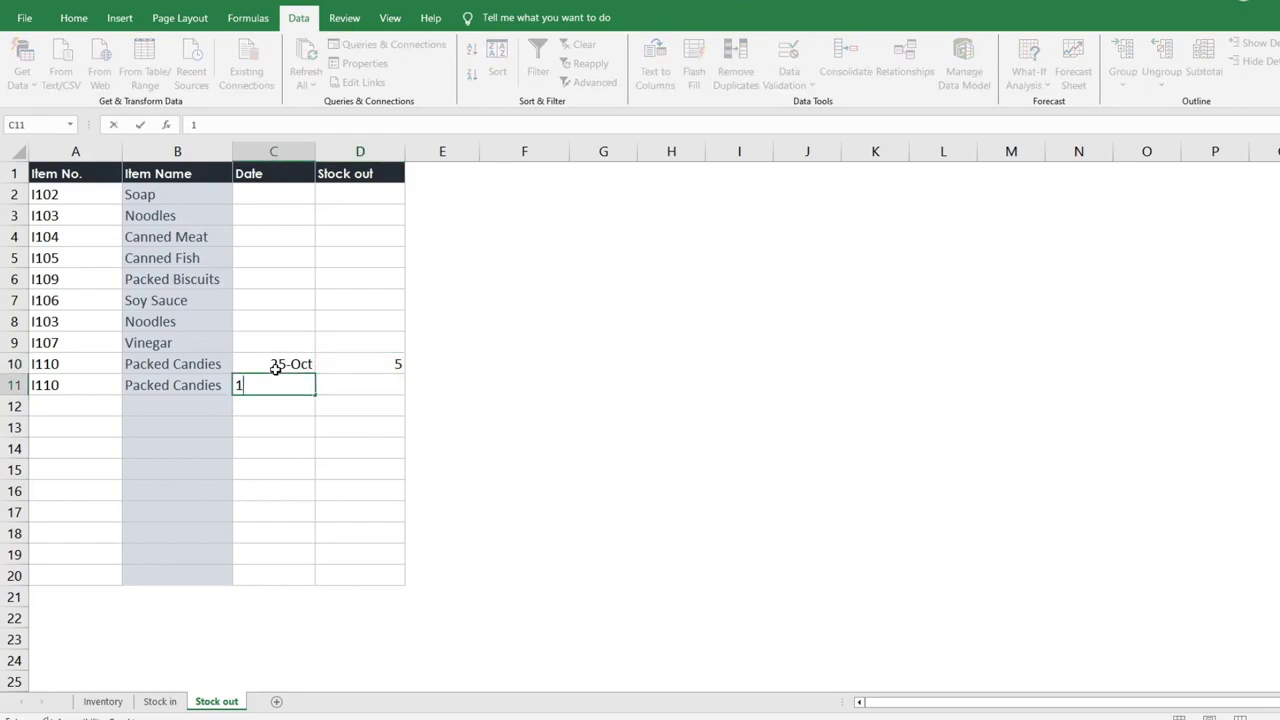
type("1/3")
key("Tab")
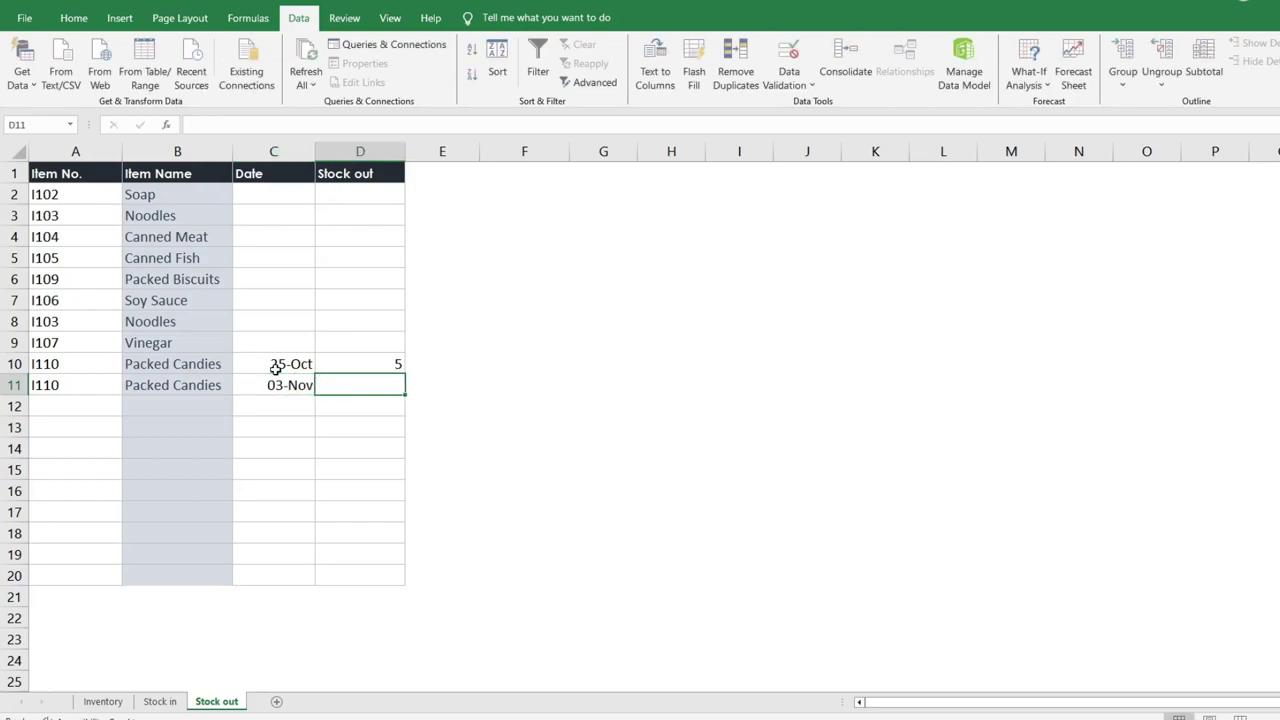
type("6")
key("Return")
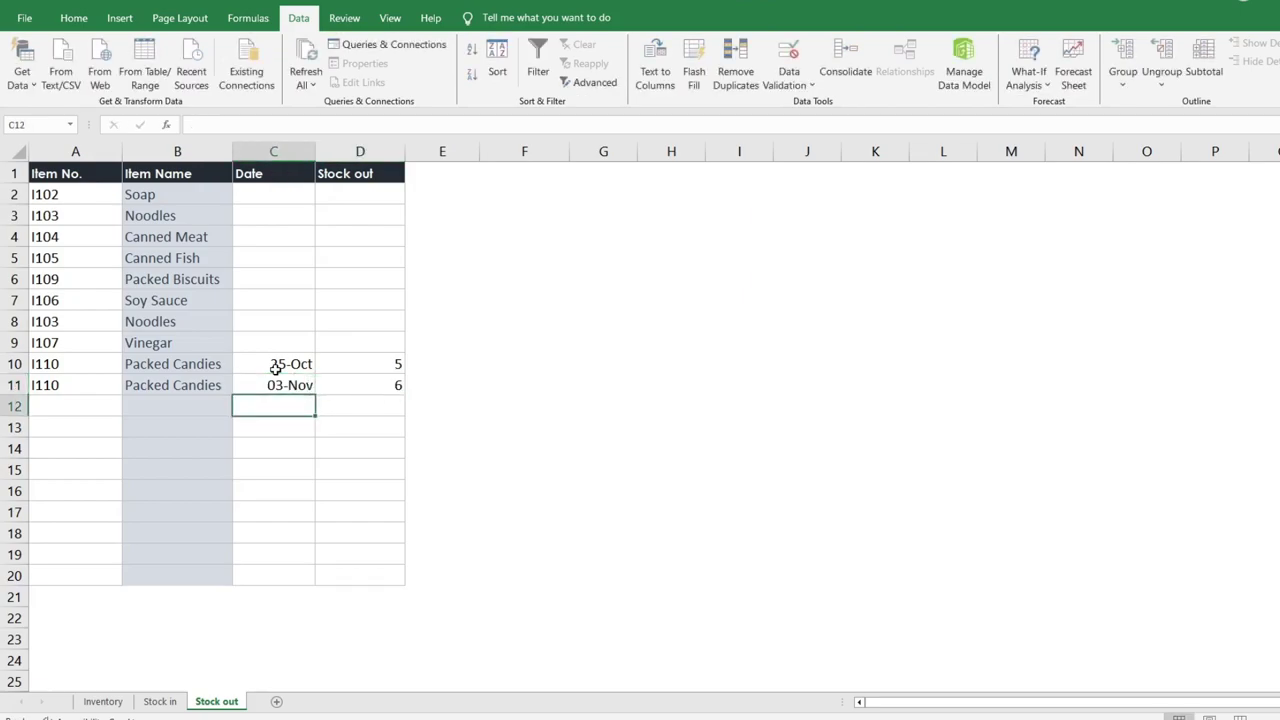
On the Inventory sheet, enter the Ending Stock formula =G9+H9-I9 in J9.
left_click(103, 701)
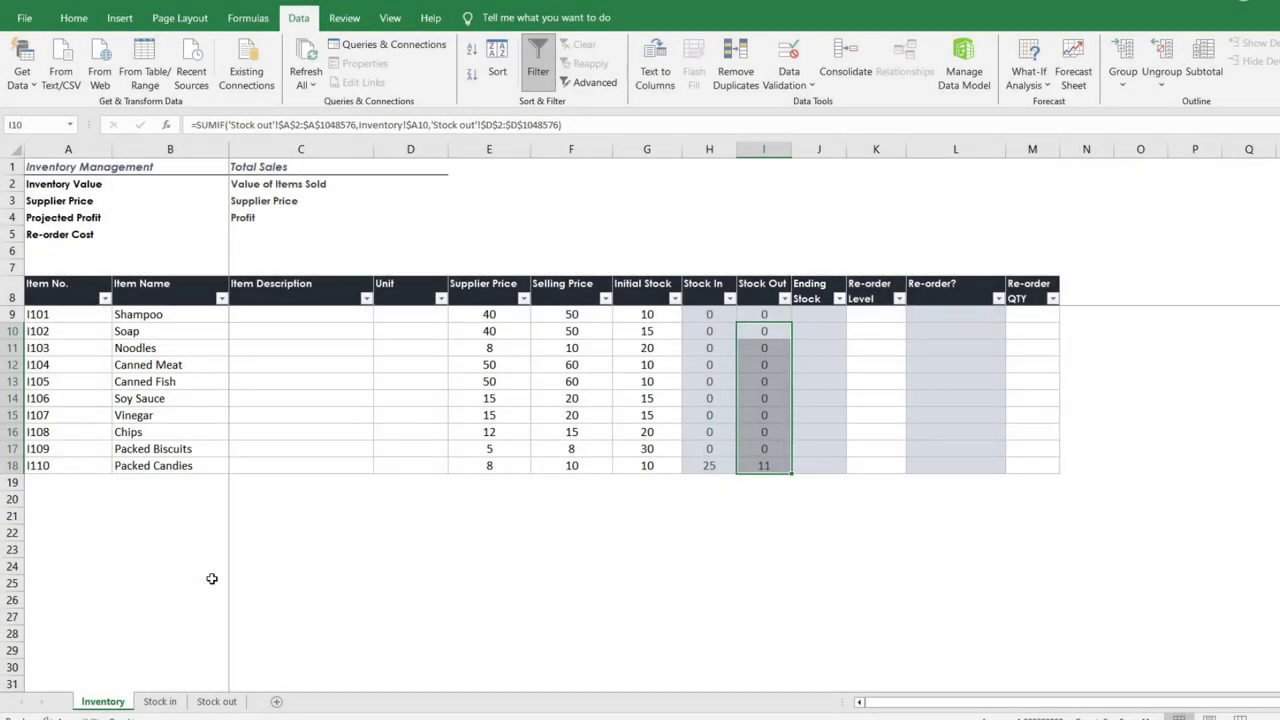
left_click(816, 313)
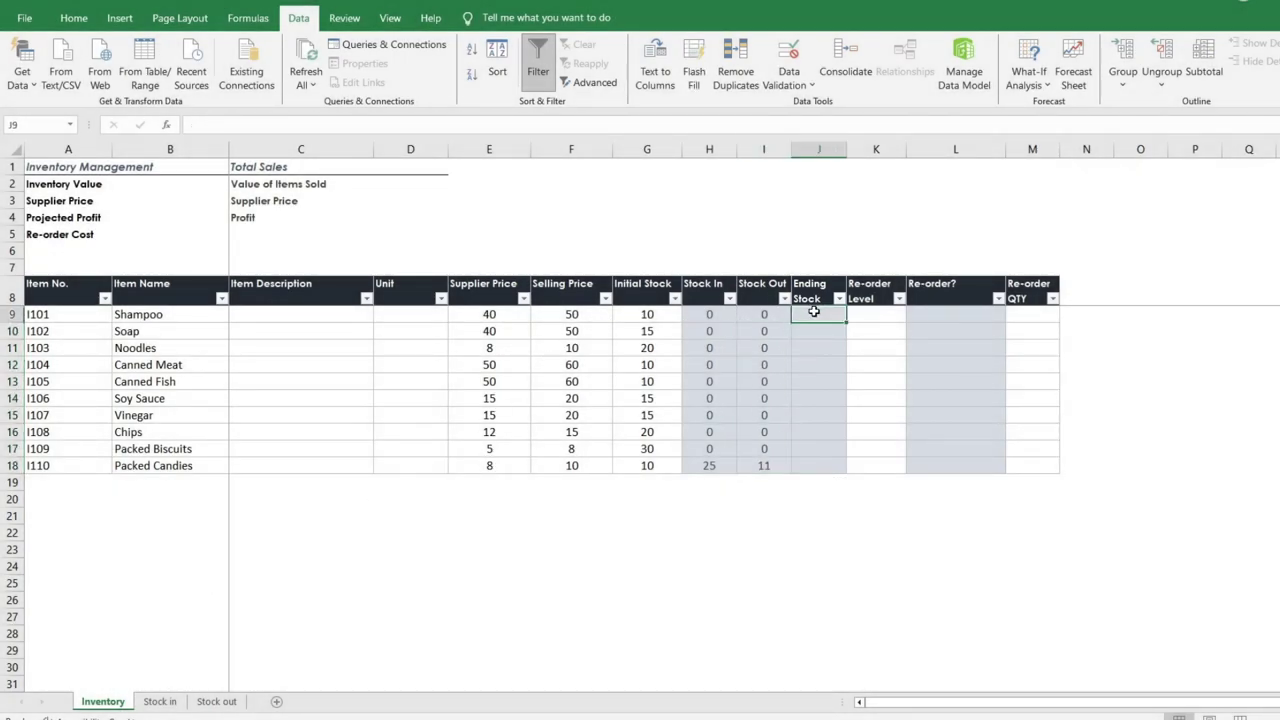
type("=")
left_click(669, 315)
type("+")
left_click(714, 315)
type("-")
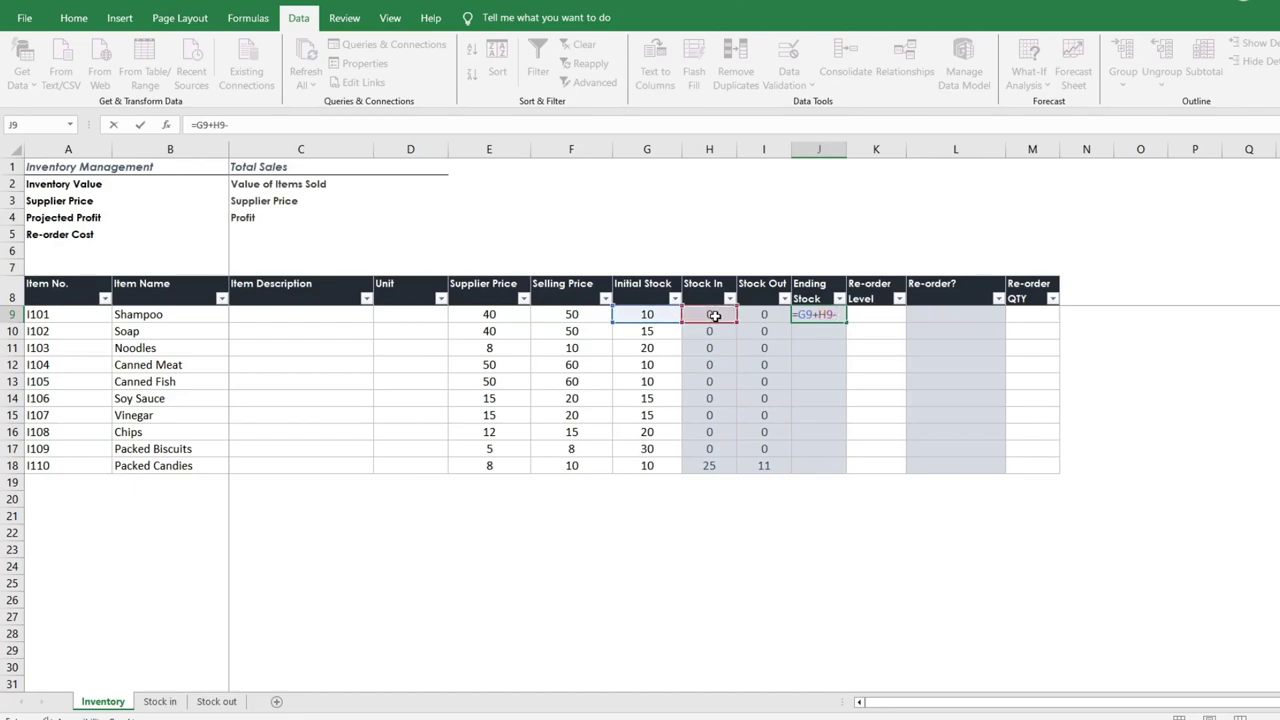
left_click(768, 315)
key("Return")
Copy the Ending Stock formula from J9 down to J10:J18.
left_click(818, 314)
key("ctrl+c")
left_click_drag(818, 331, 825, 465)
key("ctrl+v")
left_click(807, 514)
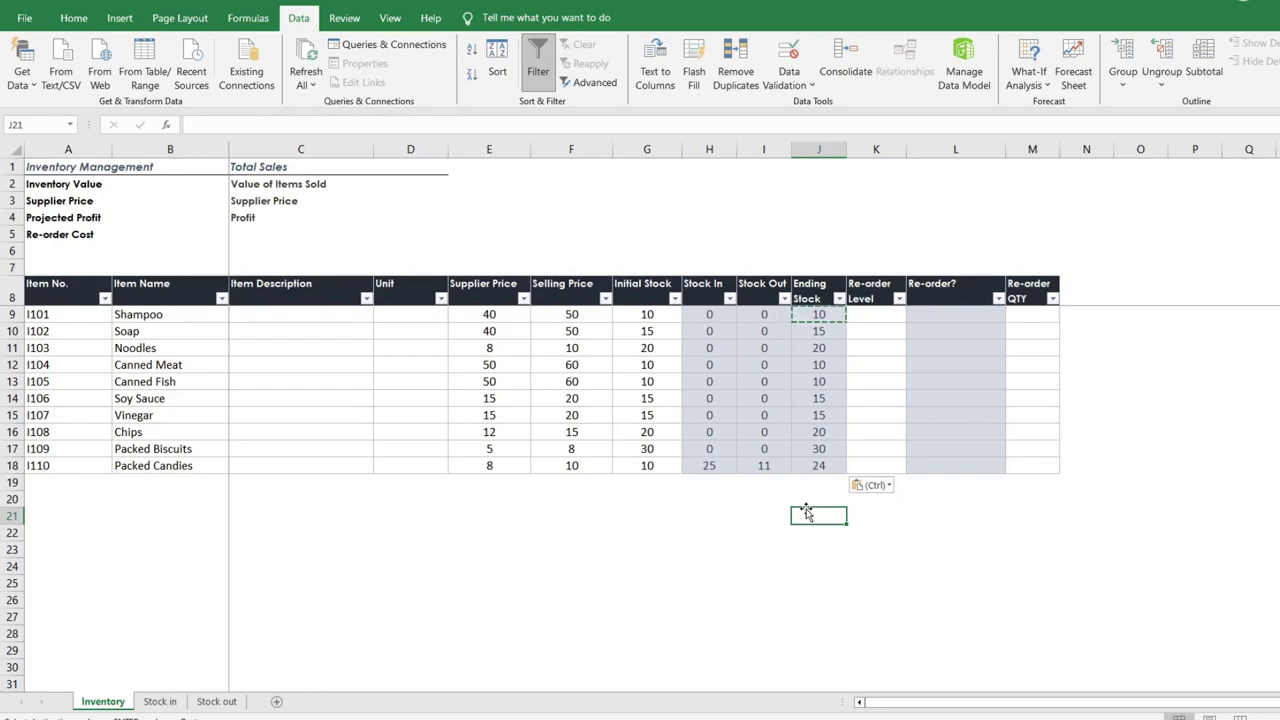
Fill the re-order levels in K9:K13 with 10, 5, 5, 10 and 10.
left_click(886, 316)
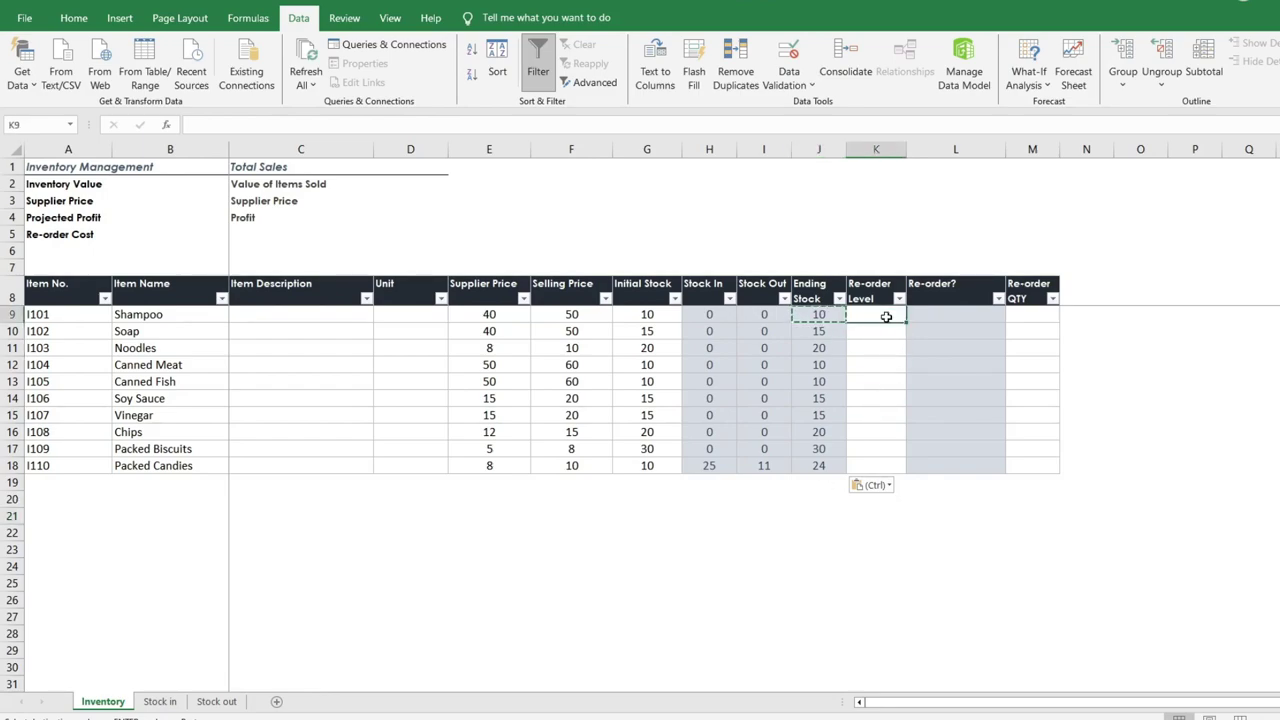
type("=J9")
key("Return")
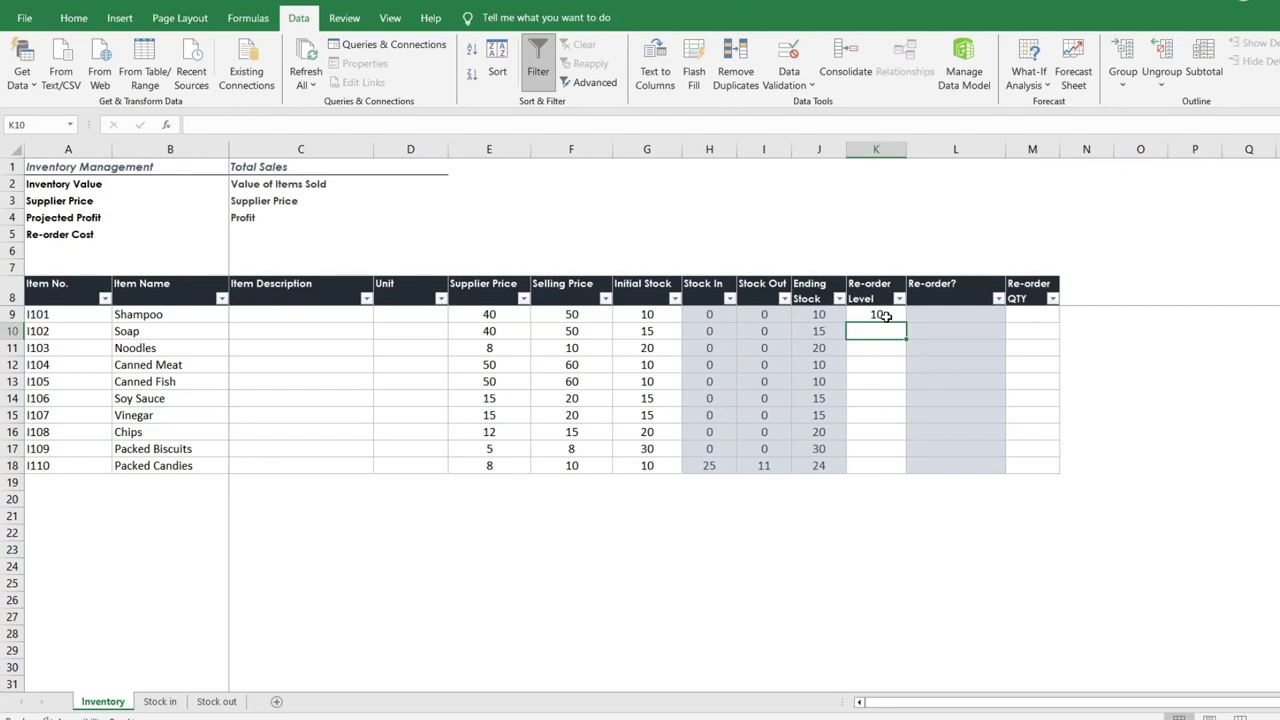
type("5")
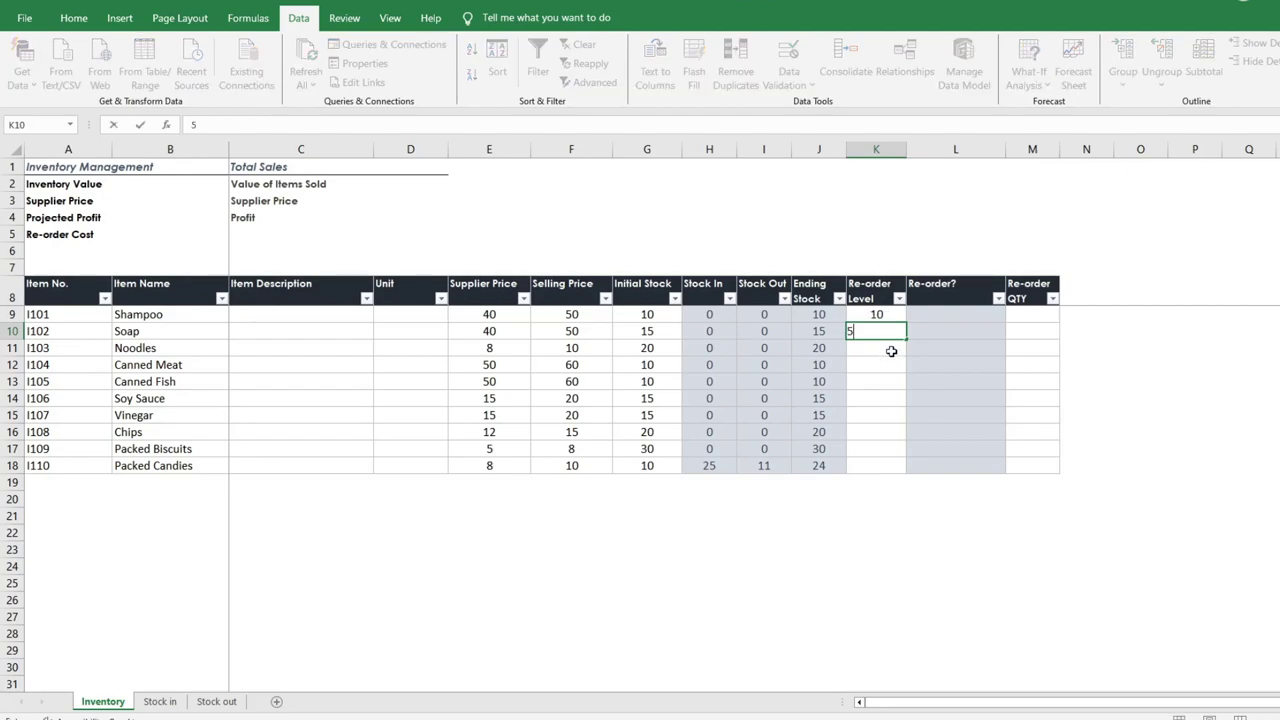
key("Return")
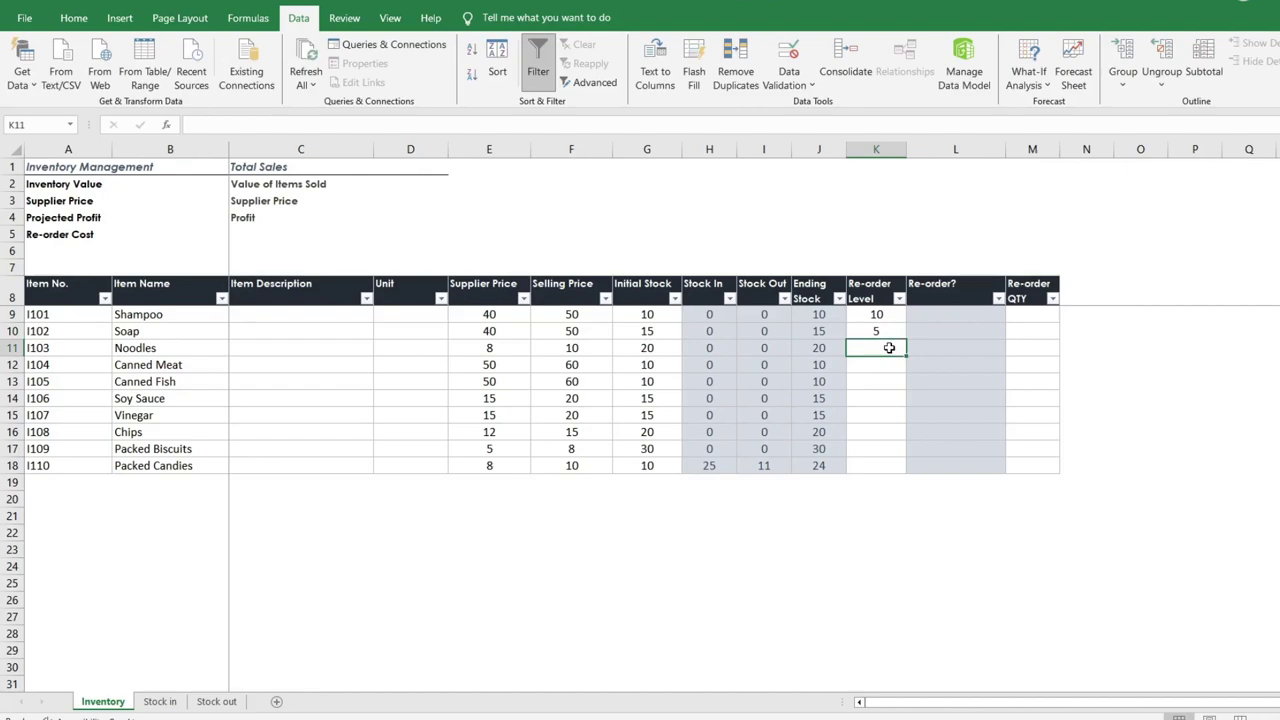
type("5")
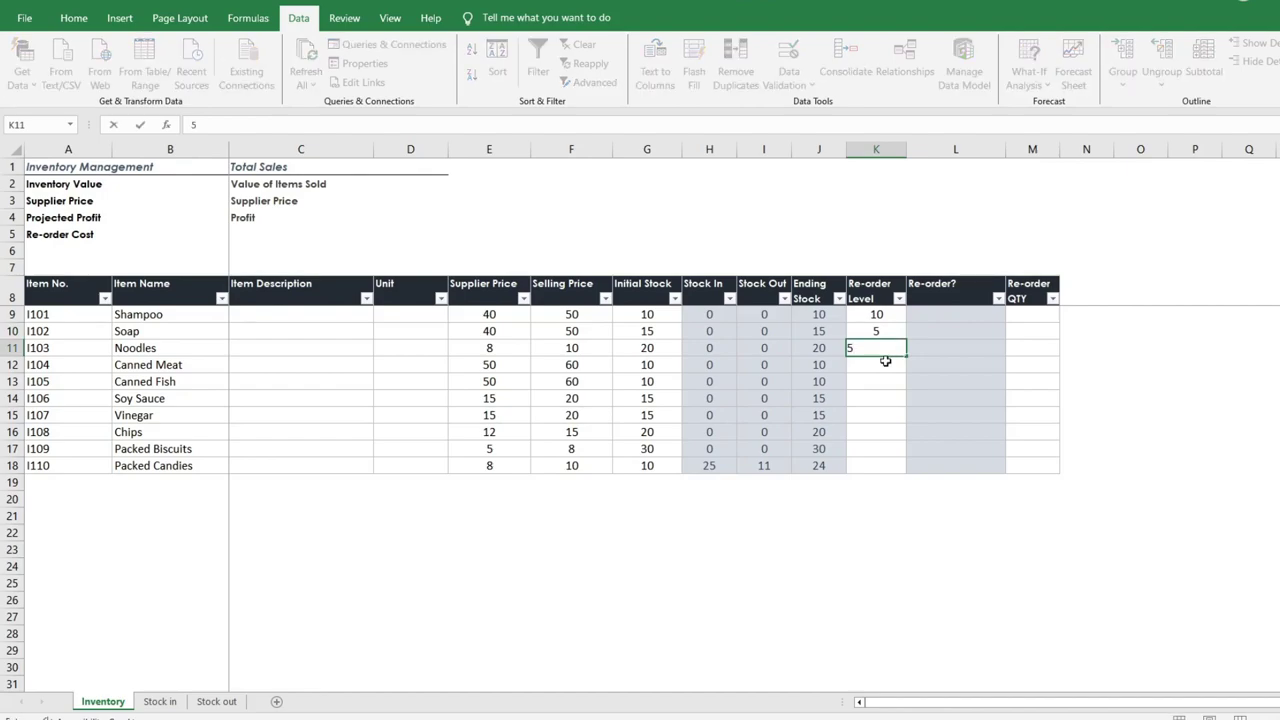
key("Return")
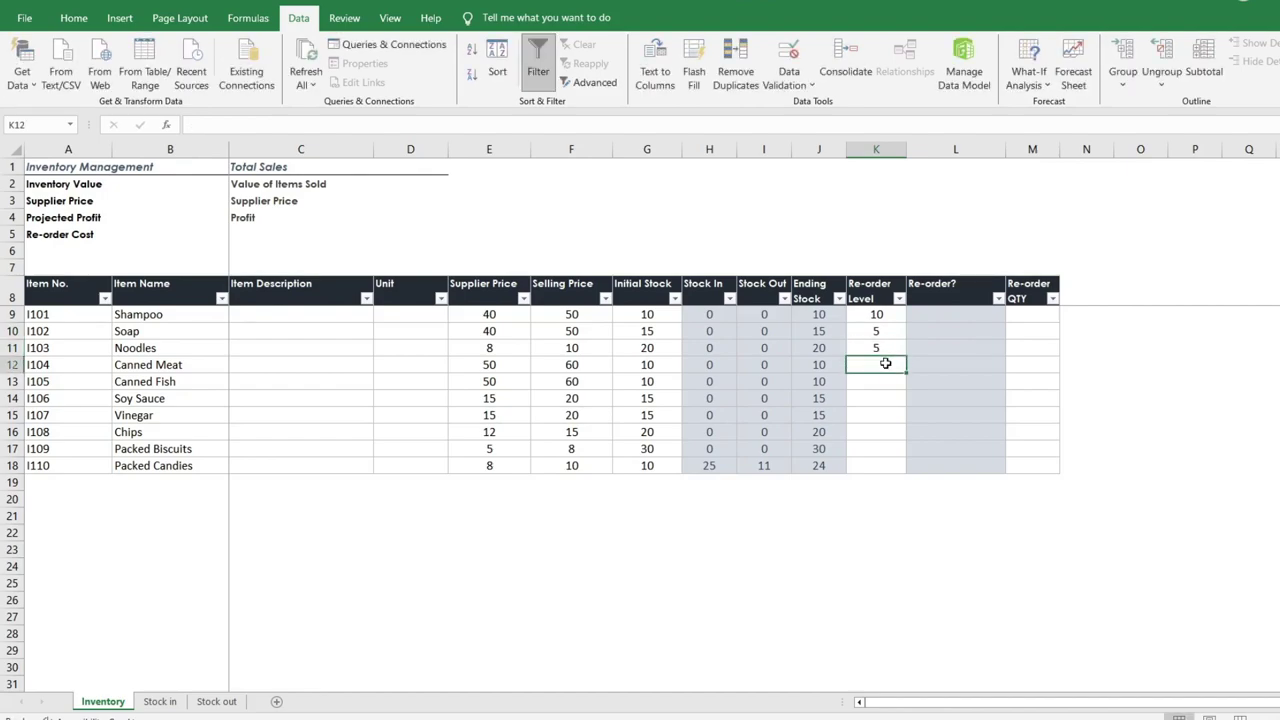
type("10")
key("Return")
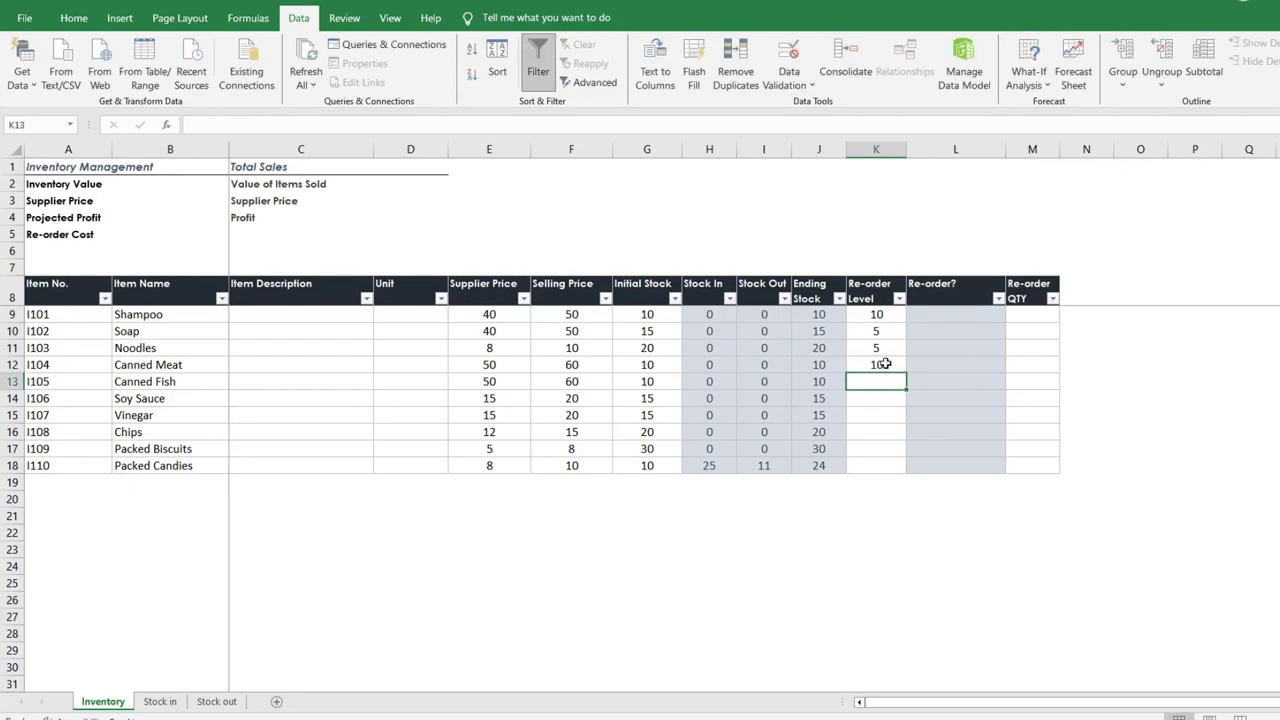
type("10")
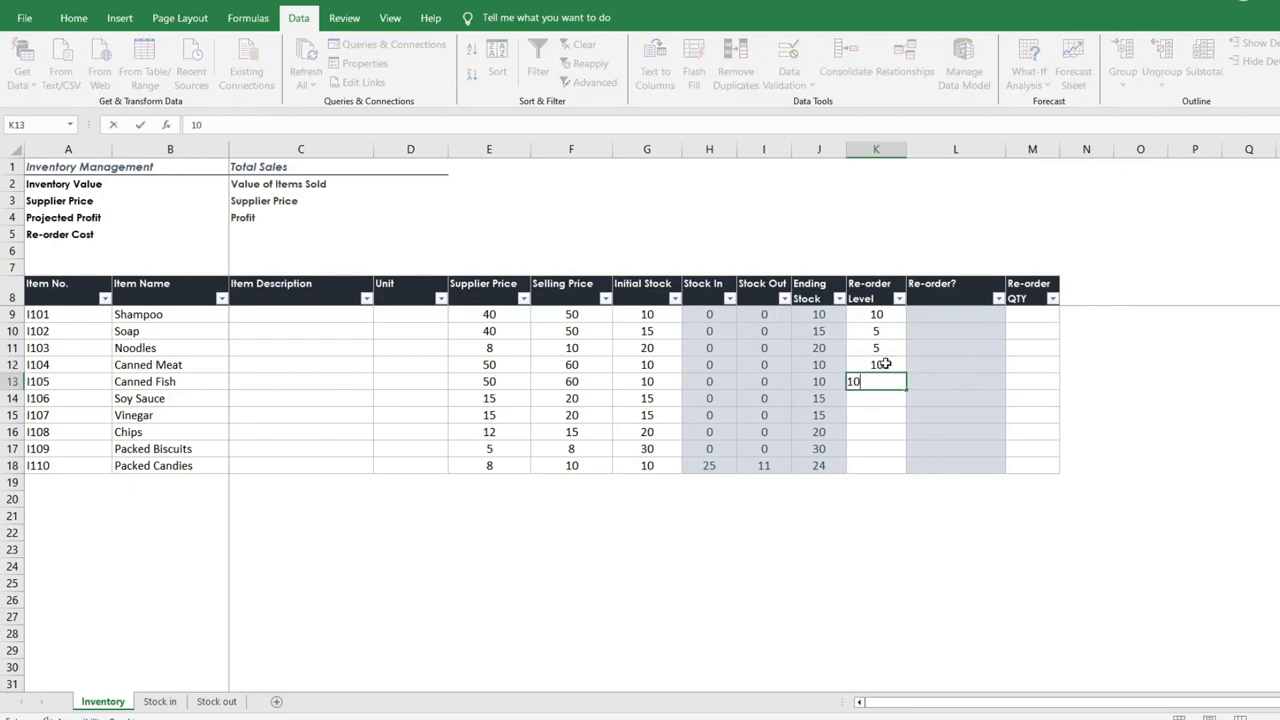
key("Return")
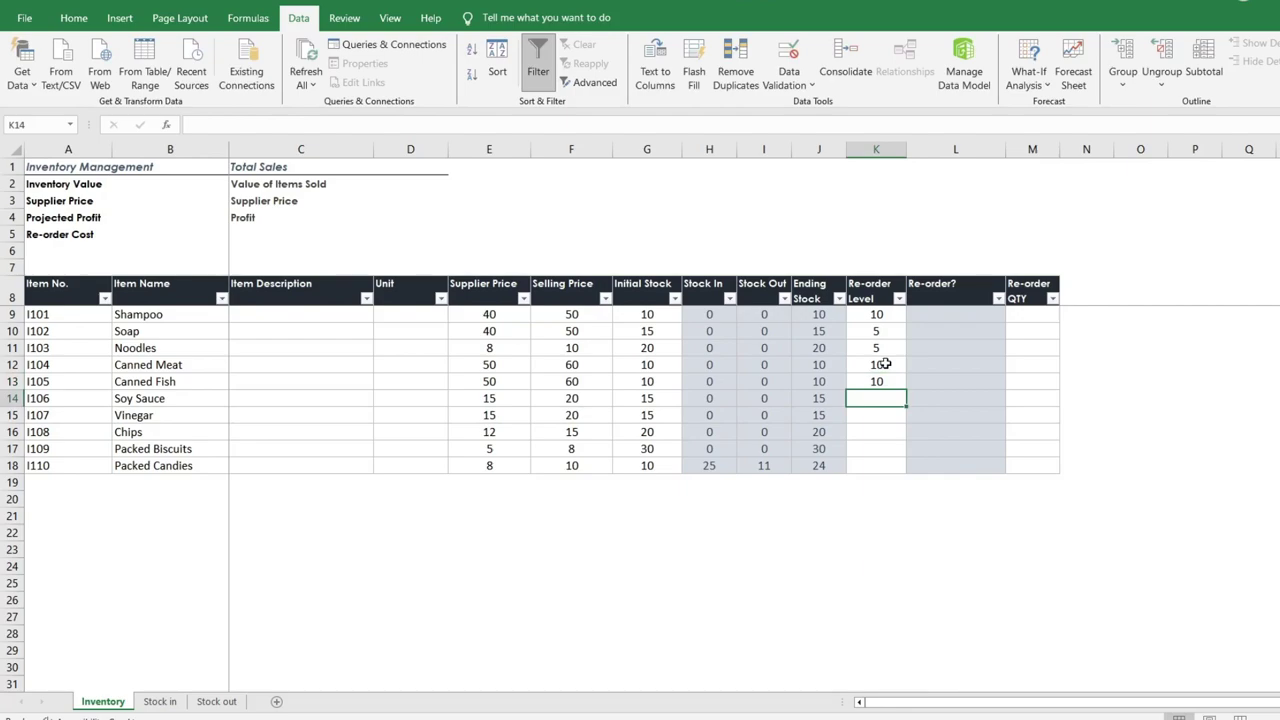
Fill the re-order levels in K14:K18 with 5, 5, 10, 5 and 5.
type("5")
key("Return")
type("5")
key("Return")
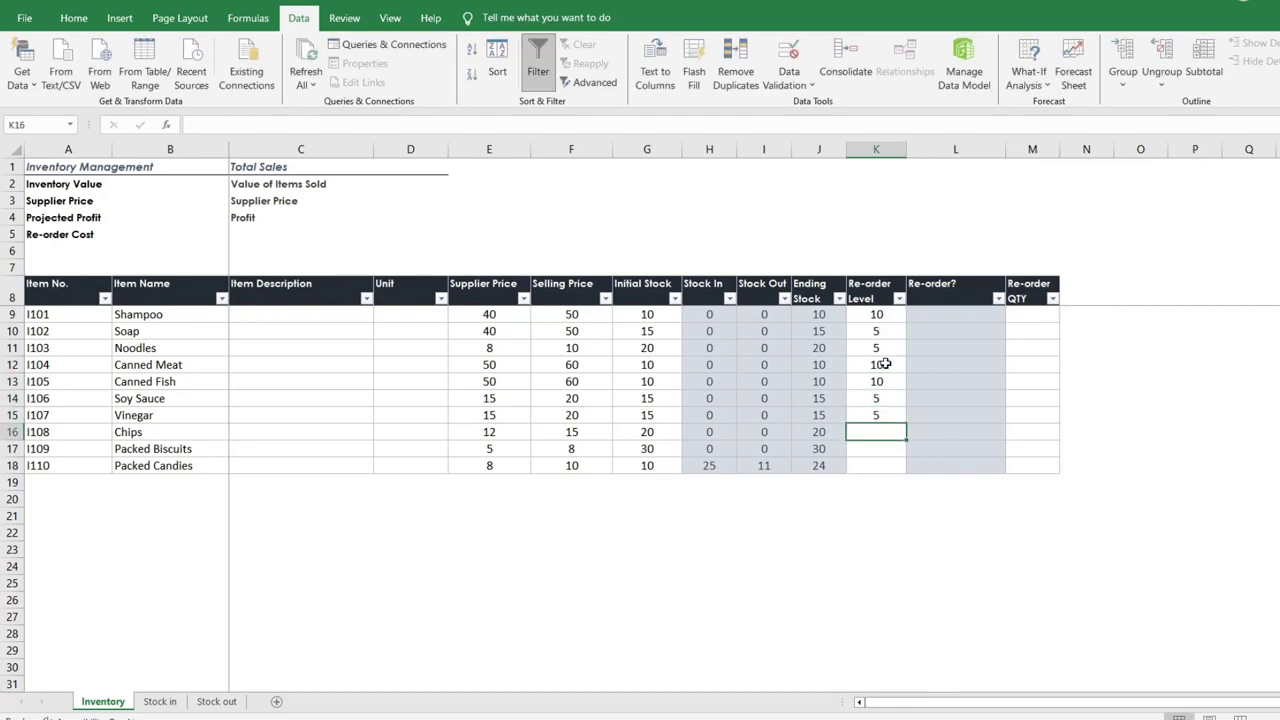
type("10")
key("Return")
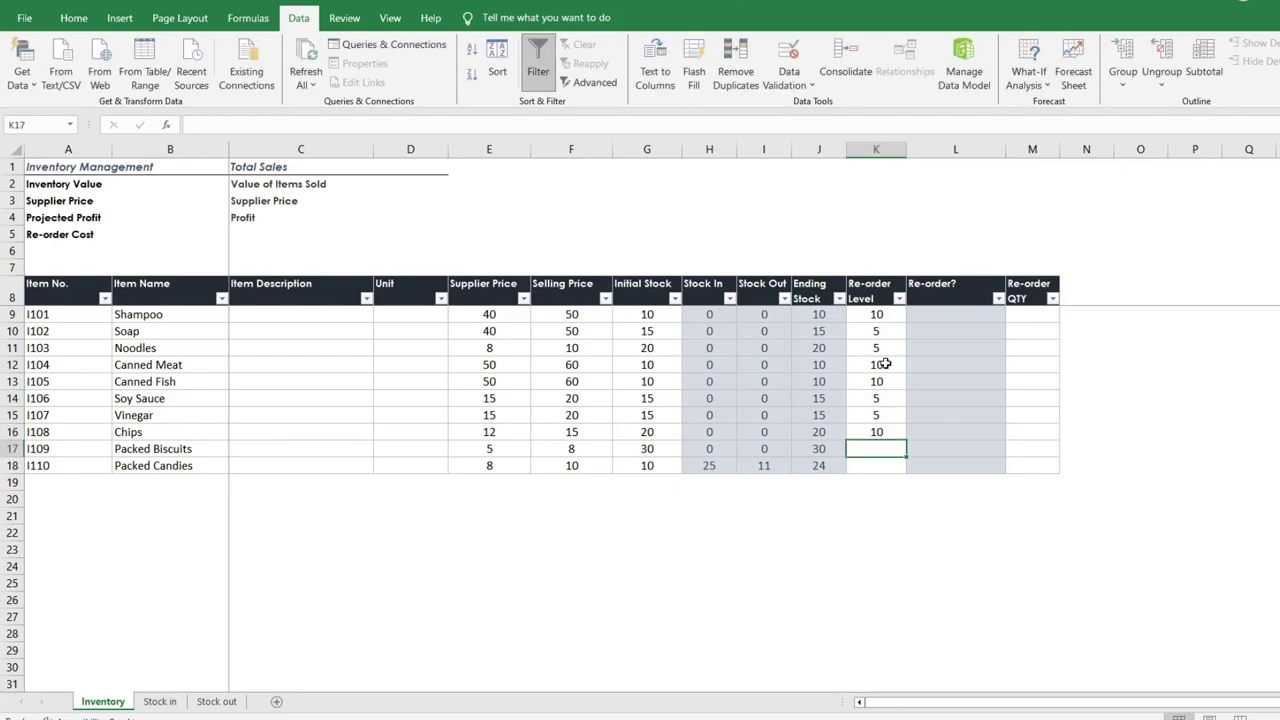
type("5")
key("Return")
type("5")
key("Return")
left_click(885, 514)
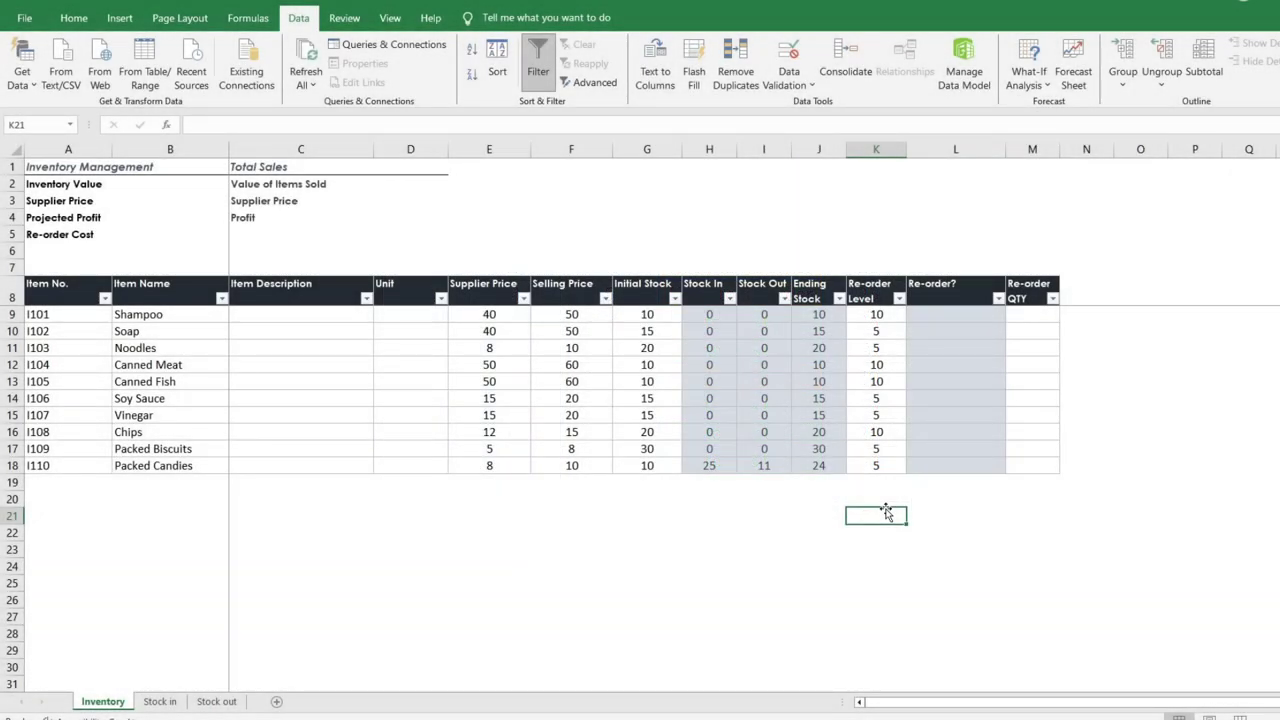
In L9, enter the formula =IF(J9<K9,"Need to Re-order","Stock is OK") to compare ending stock with the re-order level.
left_click(963, 313)
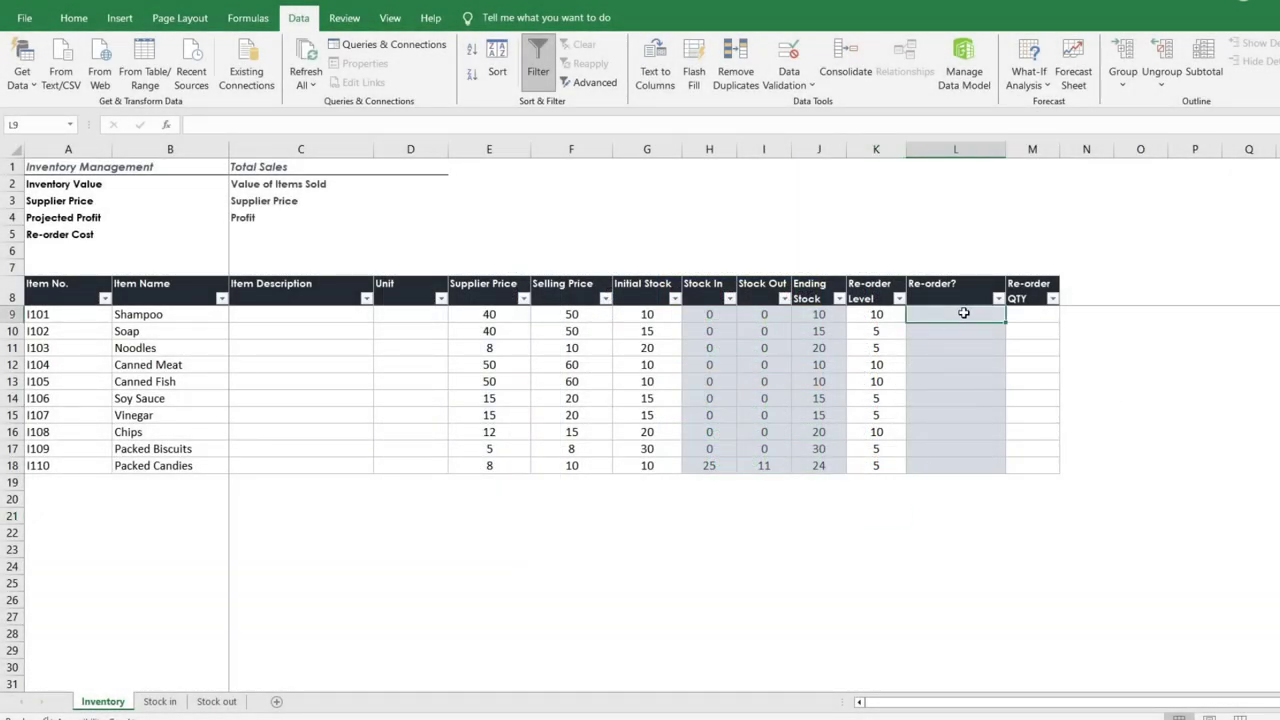
type("=if")
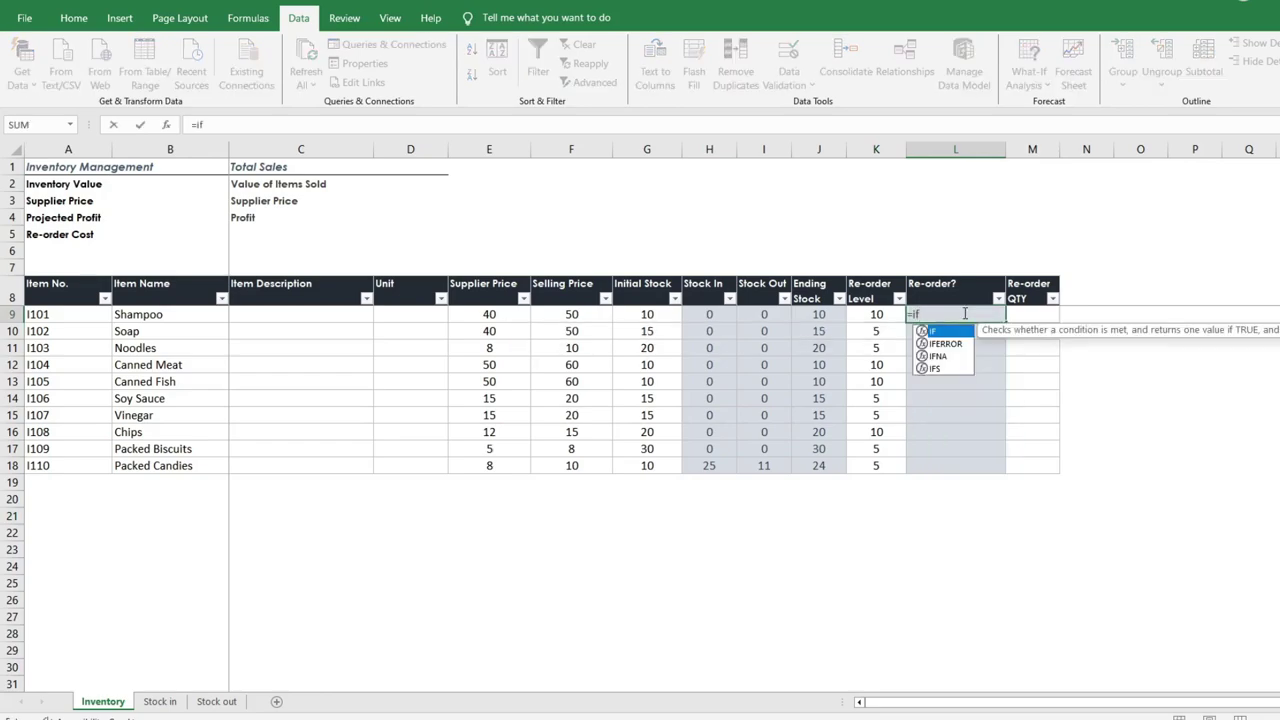
type("(")
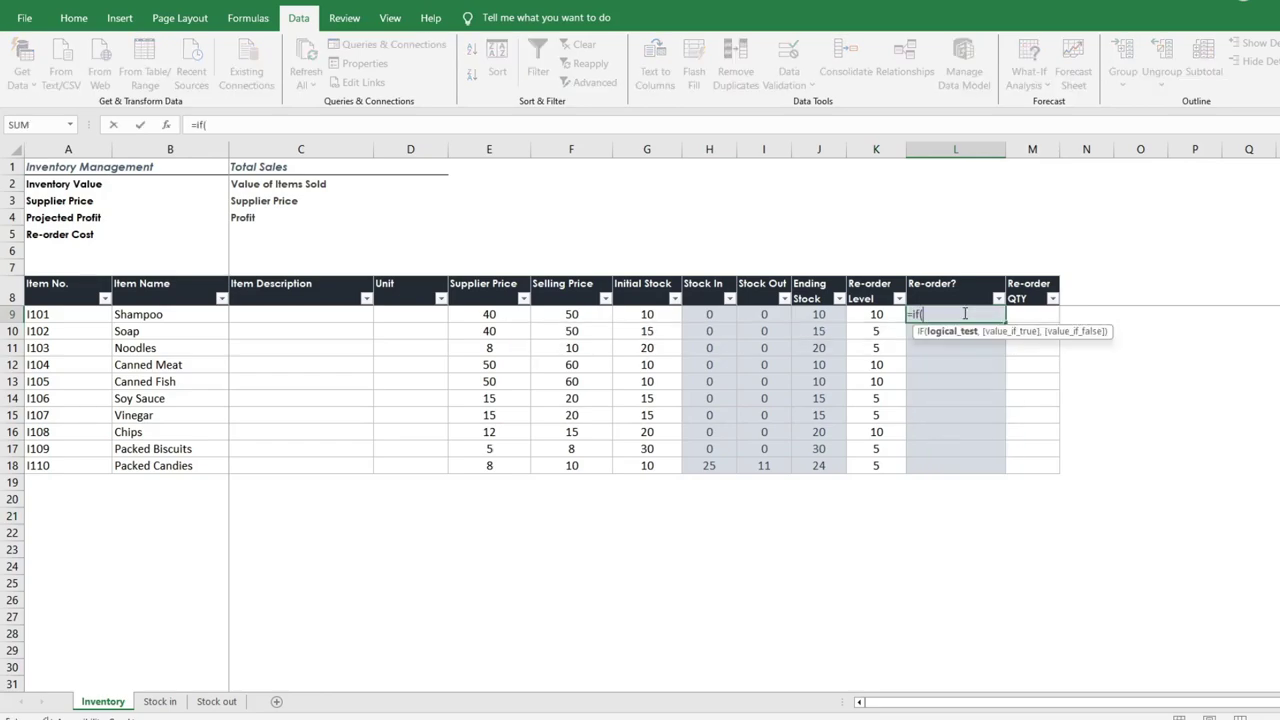
left_click(816, 315)
type("<")
left_click(863, 314)
type(",")
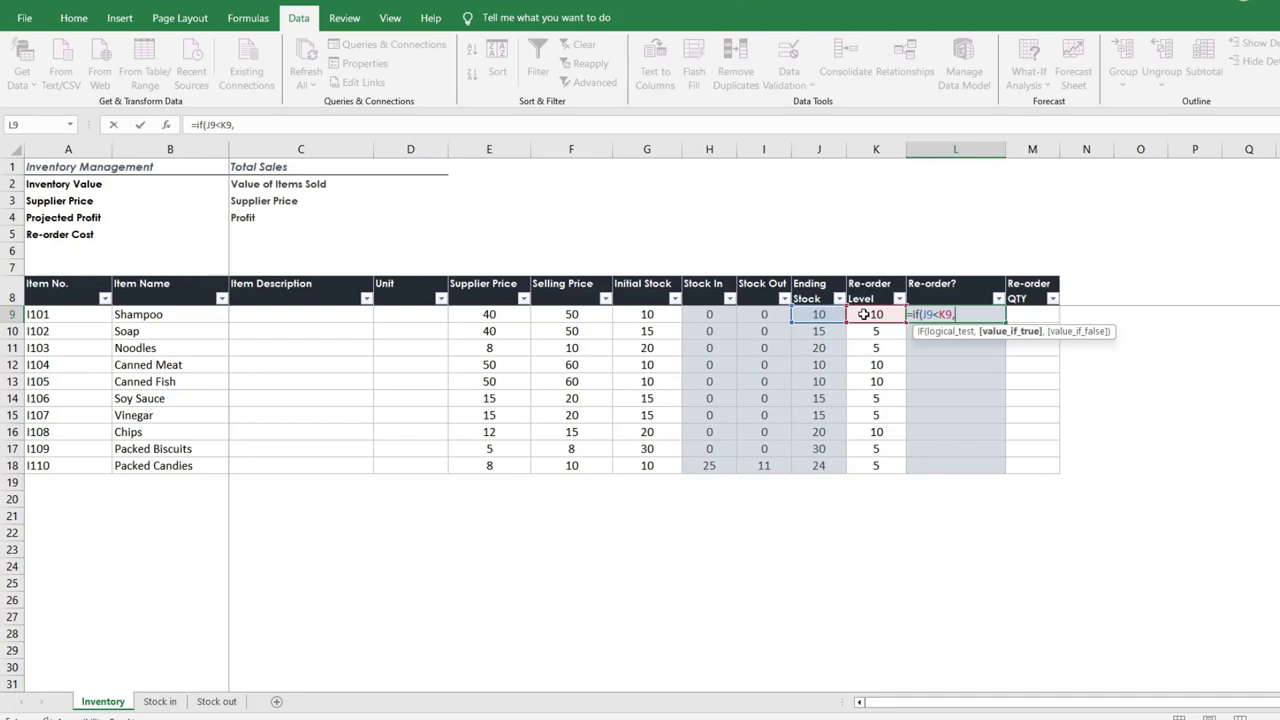
type("\"Need to Re-order\"")
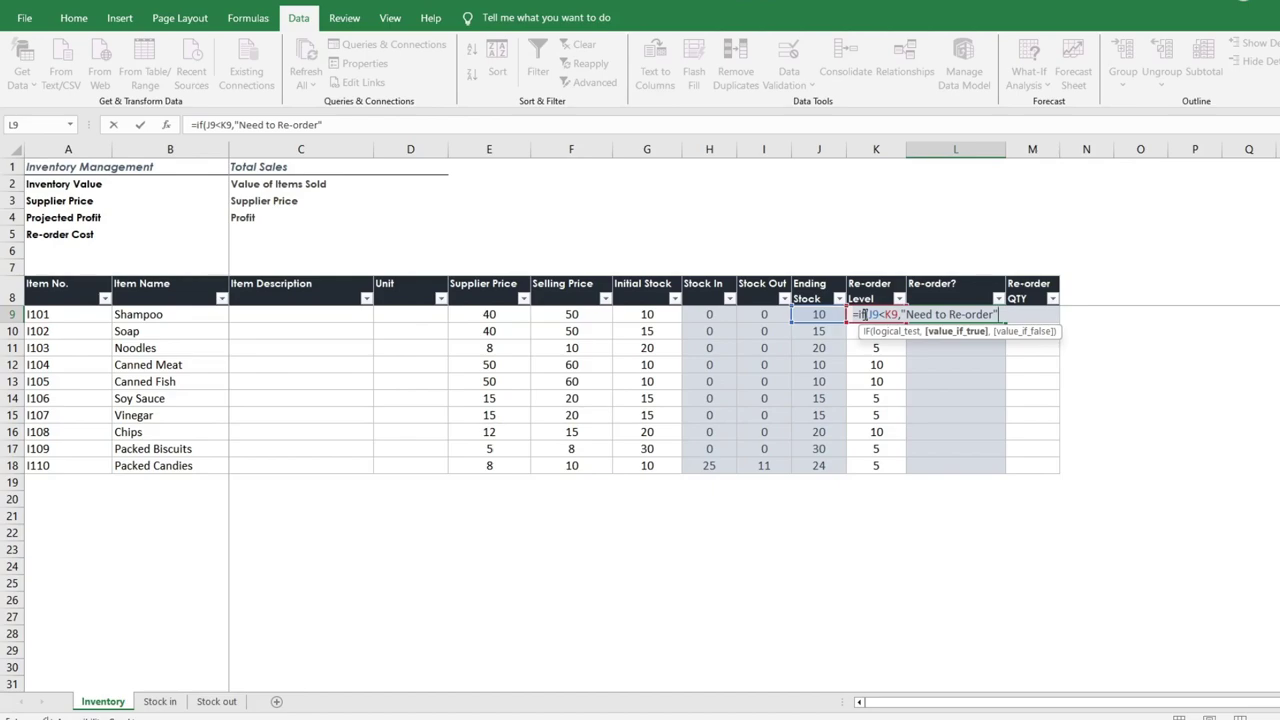
type(",")
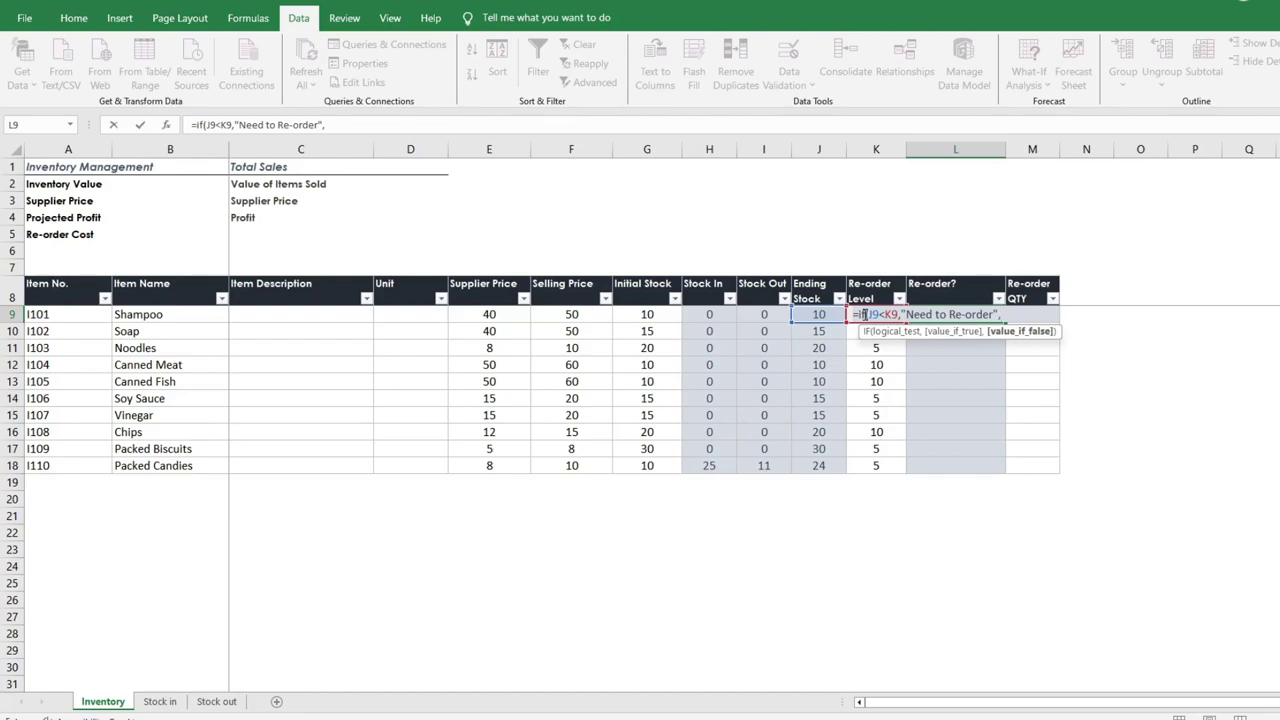
type("\"Stock is OK\"")
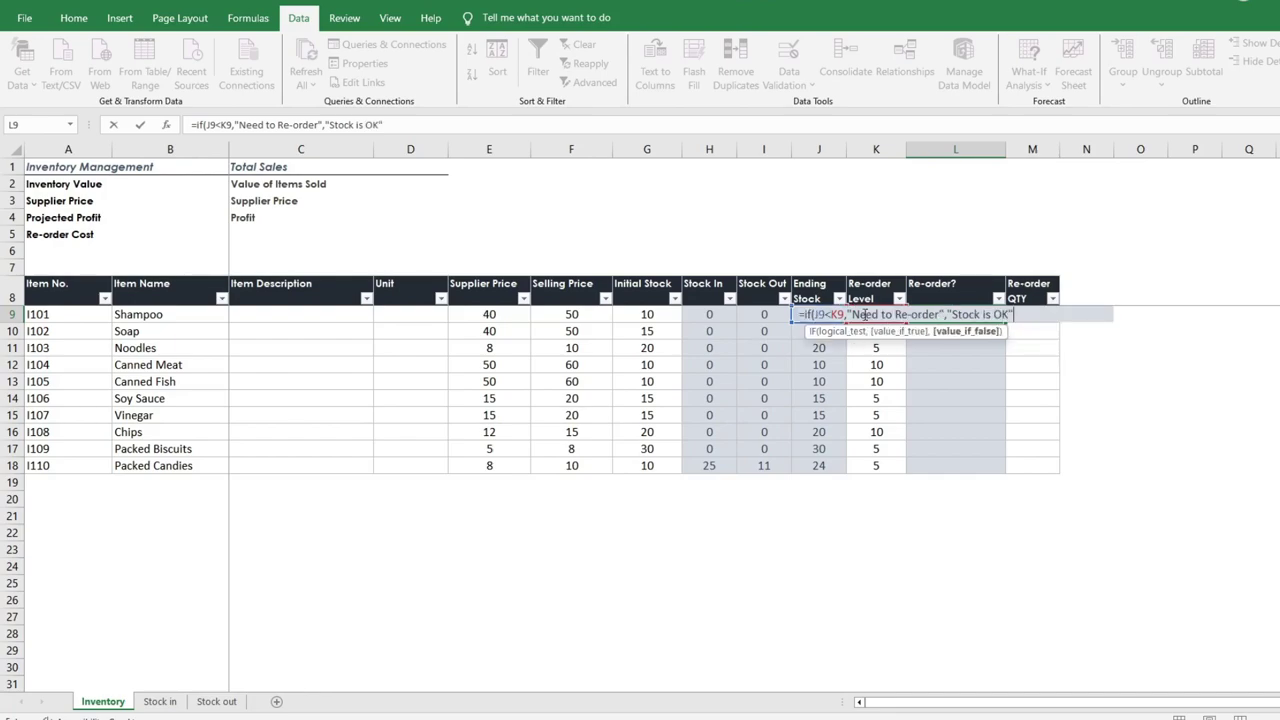
type(")")
key("Return")
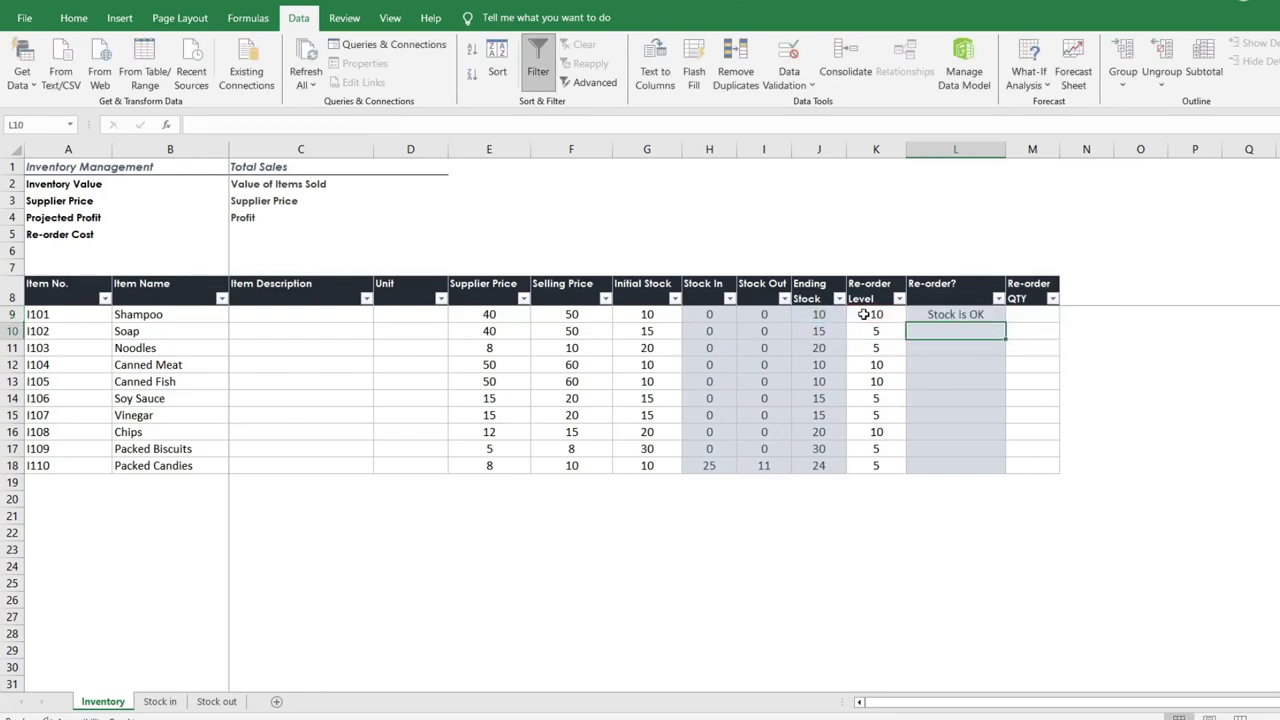
Copy the Re-order? formula from L9 down to L10:L18.
left_click(940, 314)
key("ctrl+c")
left_click_drag(940, 331, 940, 471)
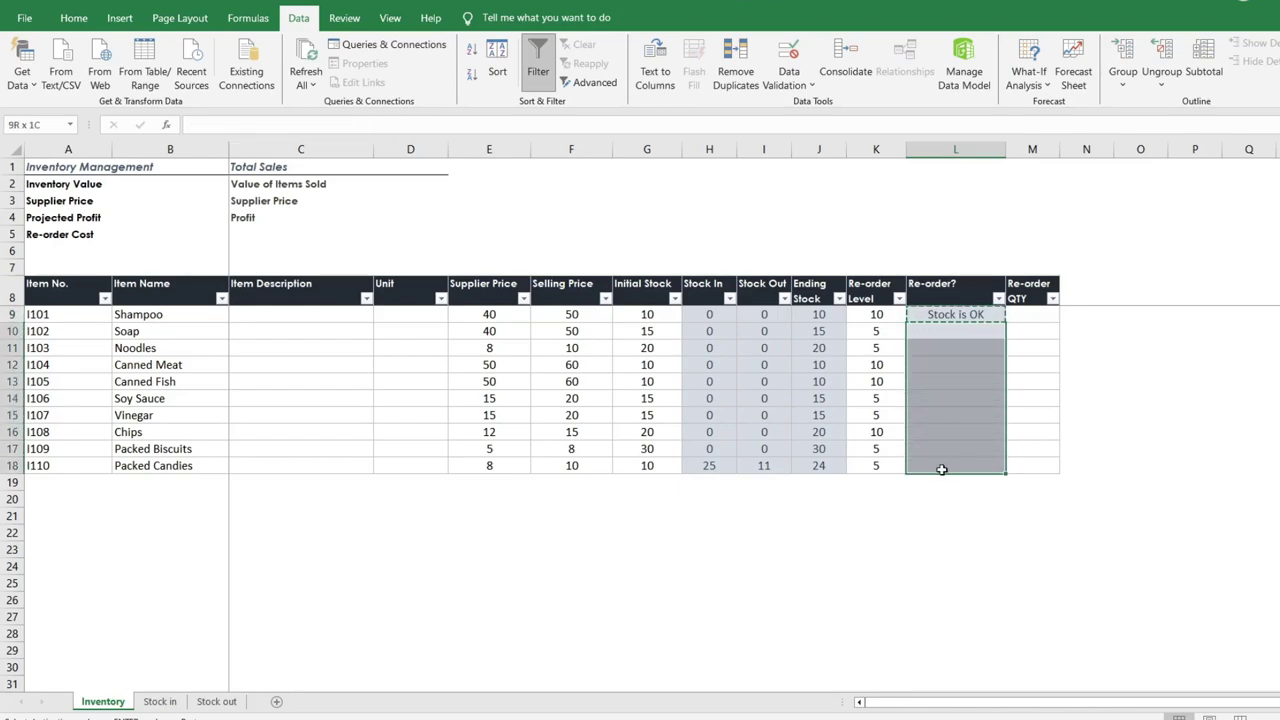
key("ctrl+v")
Add a text-contains highlight rule to L9:L18 formatting "Stock is OK" with Green Fill with Dark Green Text.
left_click(987, 317)
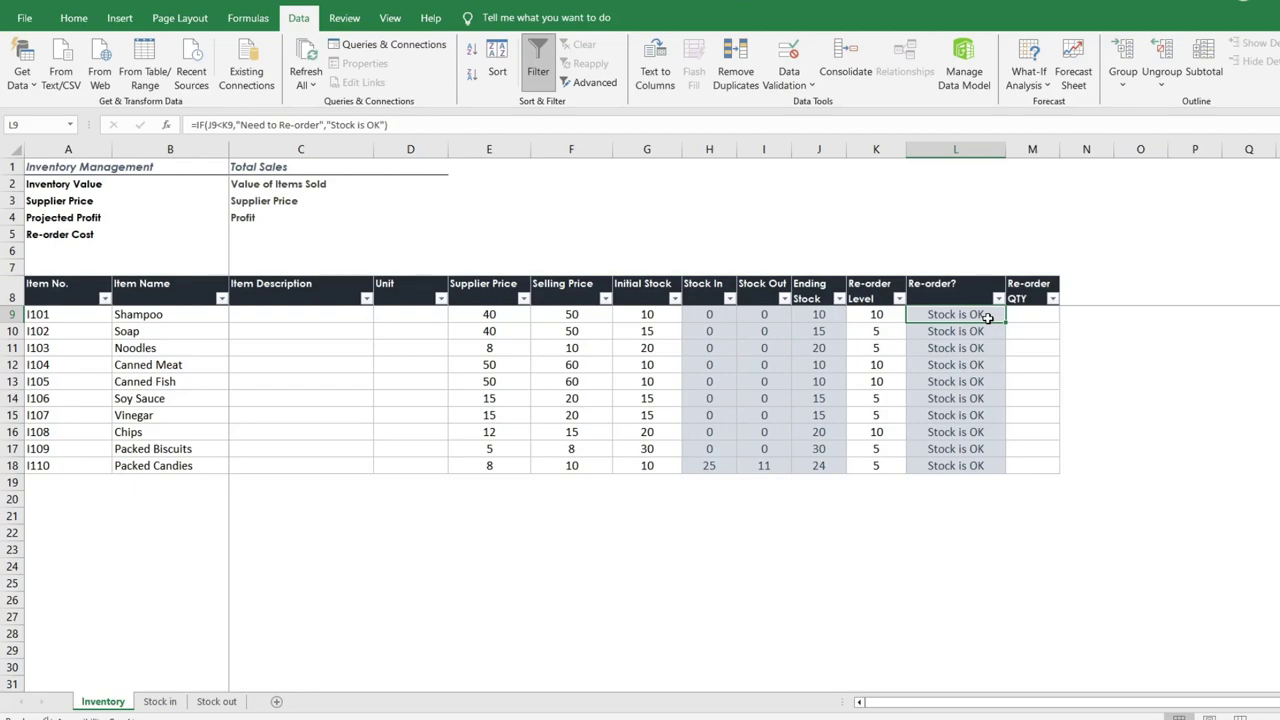
left_click(965, 466, "shift")
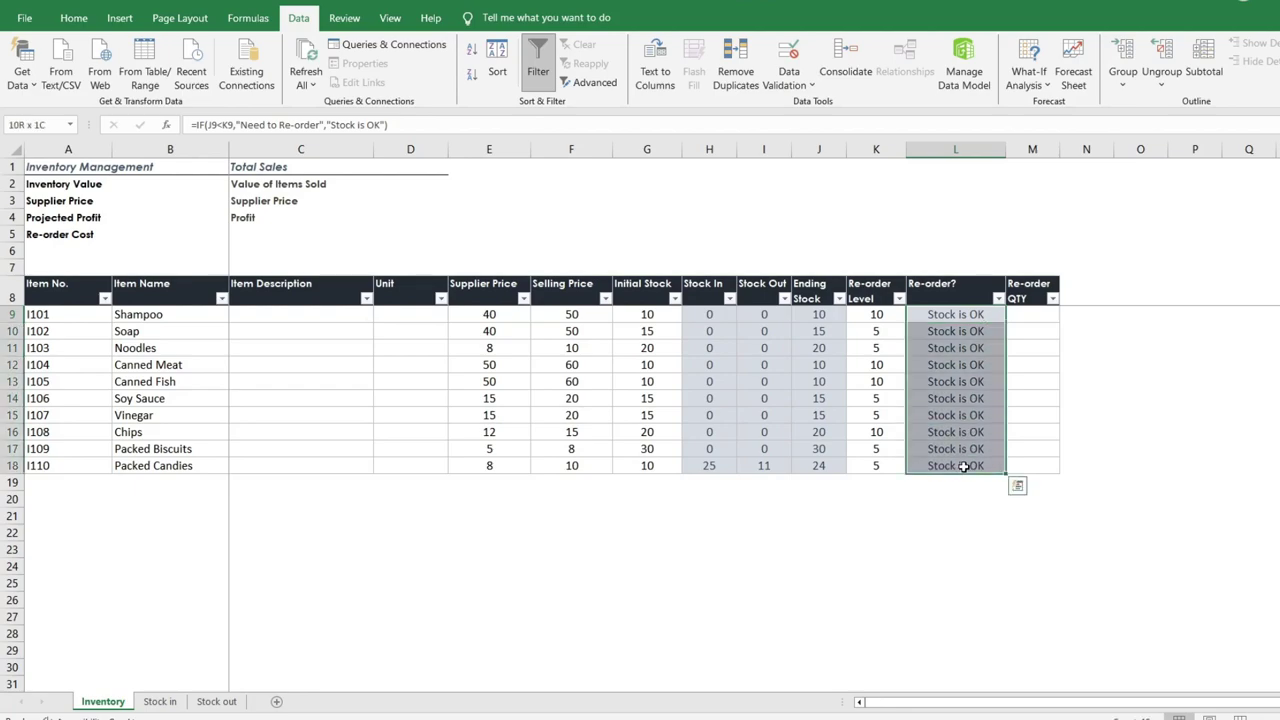
left_click(90, 20)
left_click(697, 66)
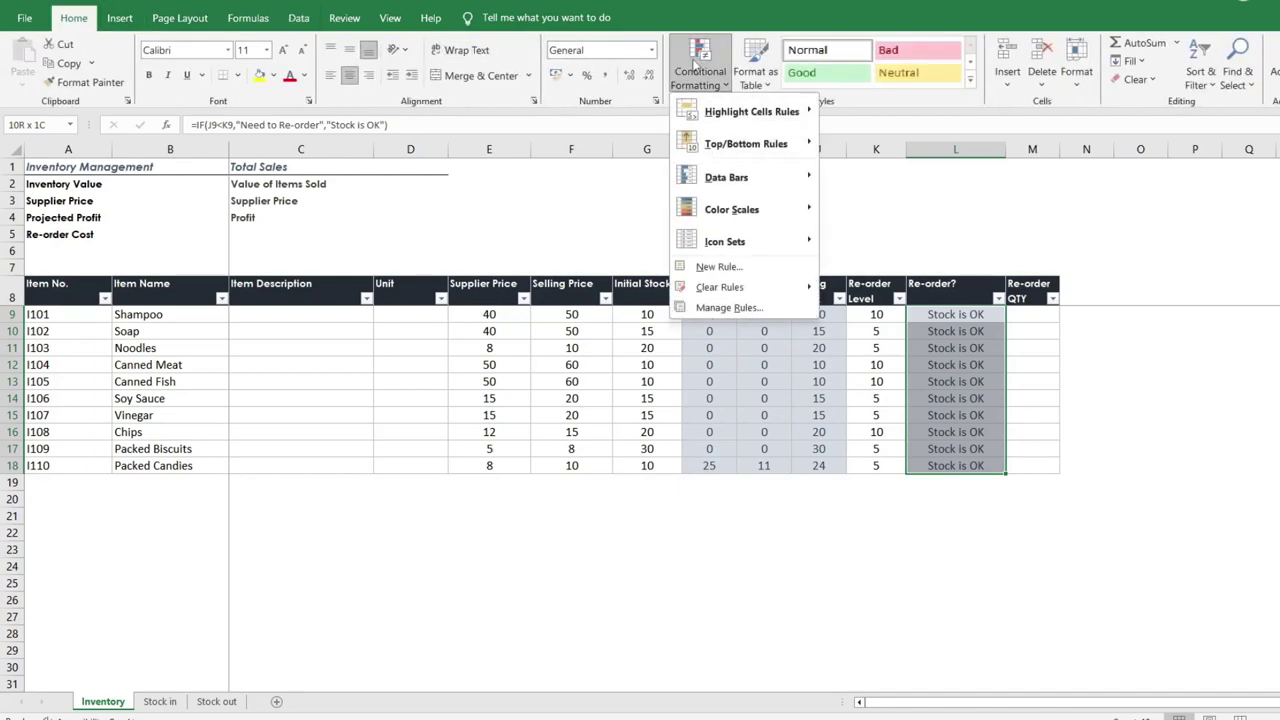
mouse_move(741, 113)
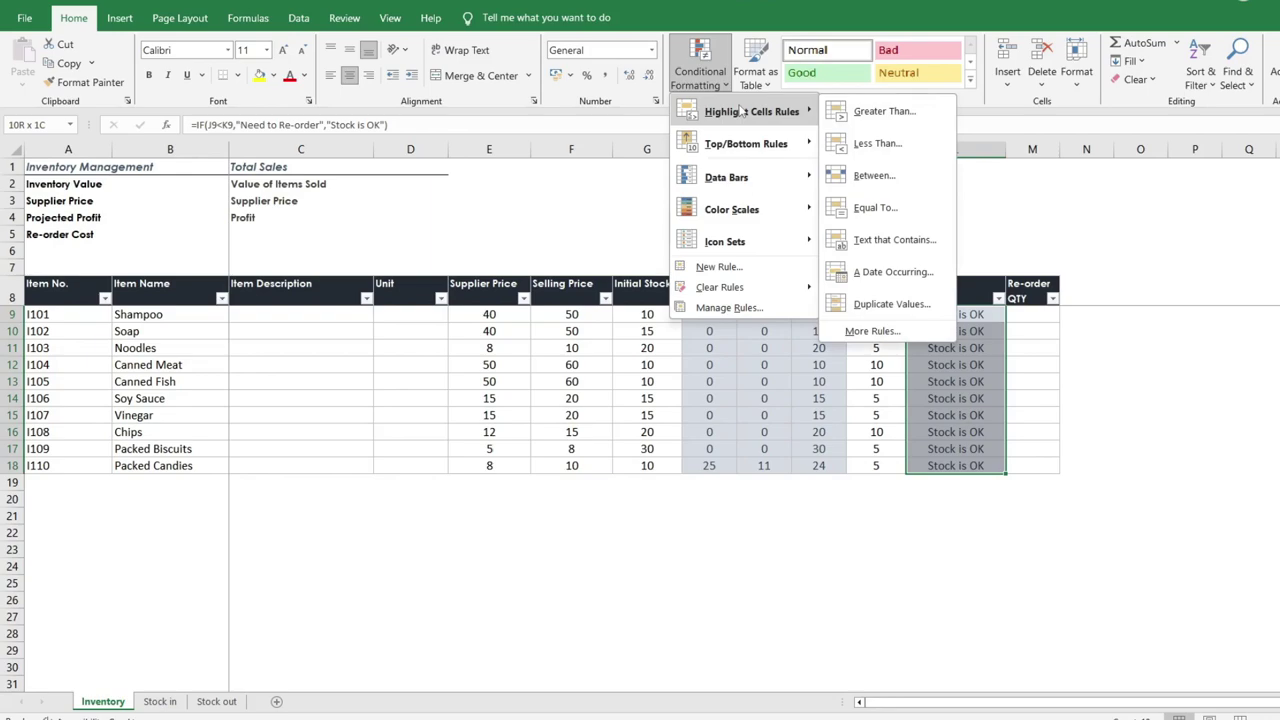
left_click(855, 240)
left_click_drag(846, 298, 866, 521)
type("S")
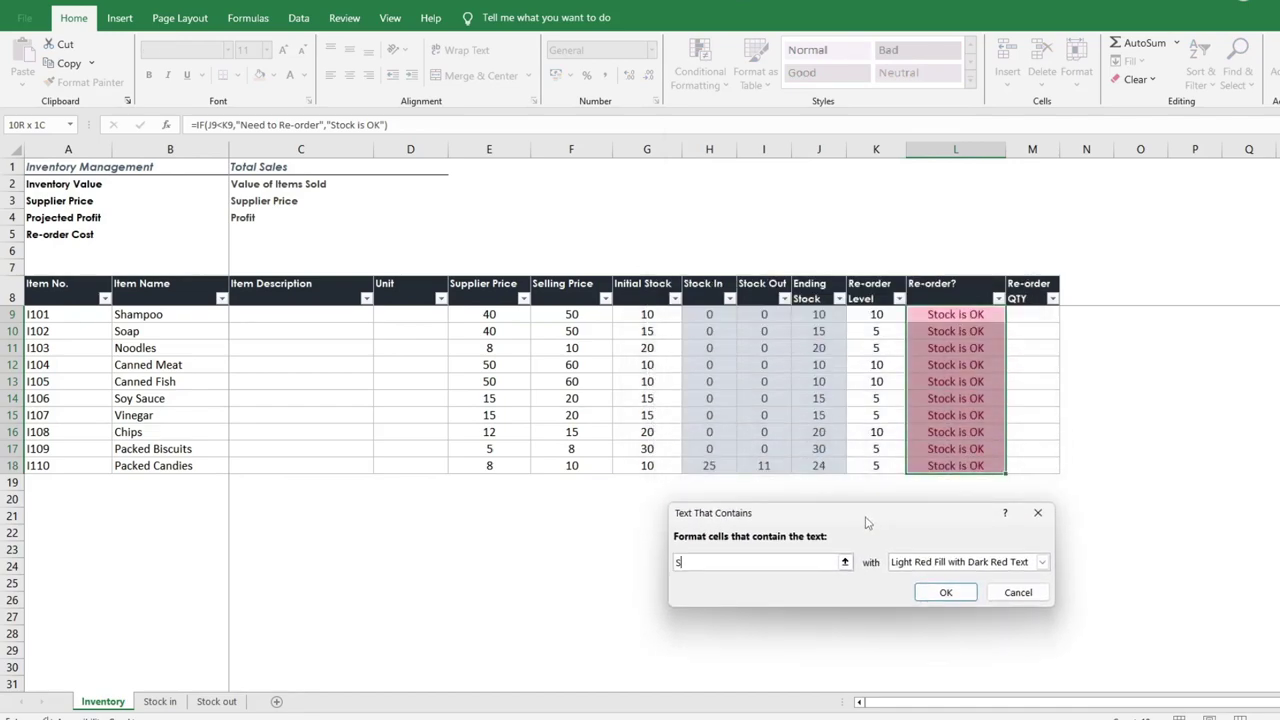
type("tock is OK")
left_click(890, 565)
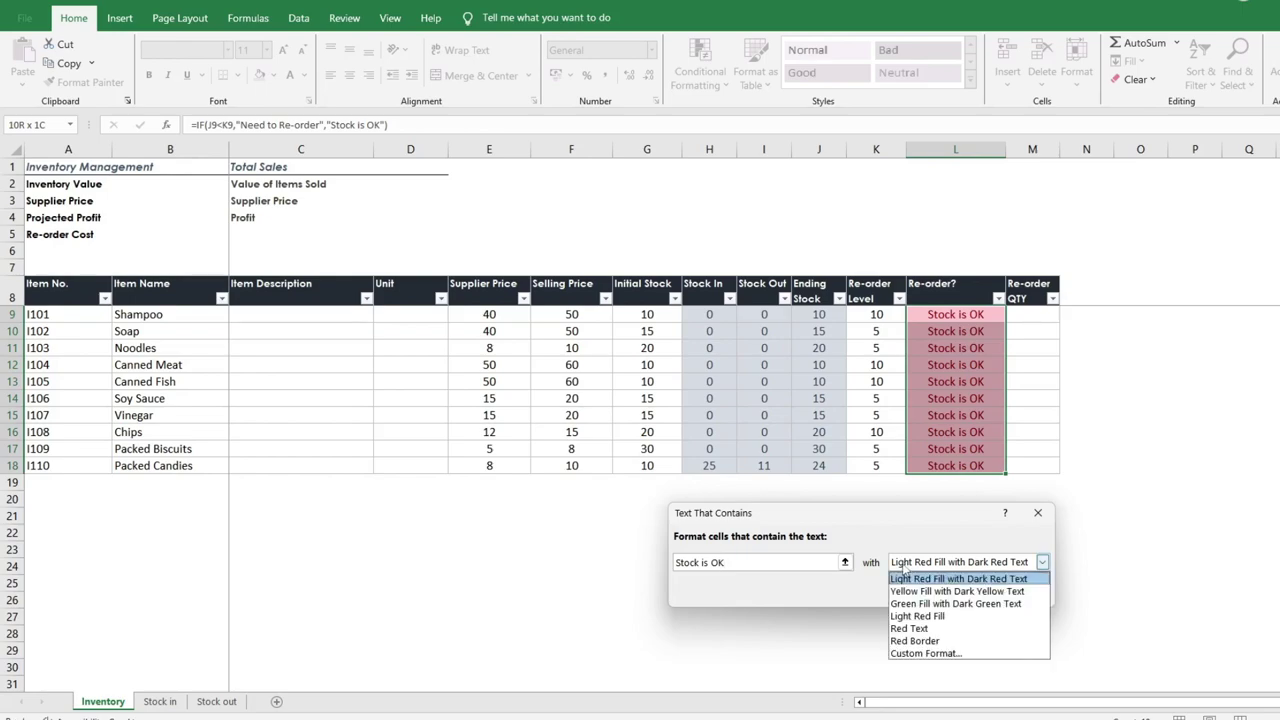
left_click(910, 603)
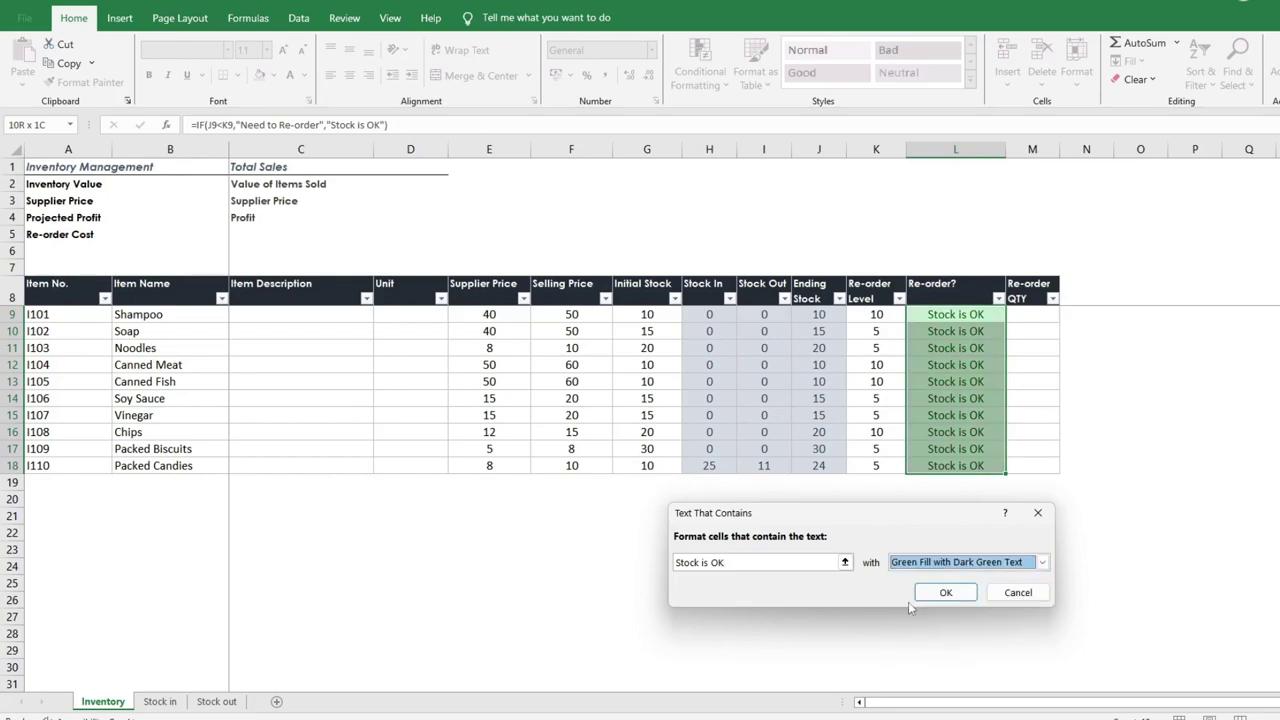
left_click(940, 592)
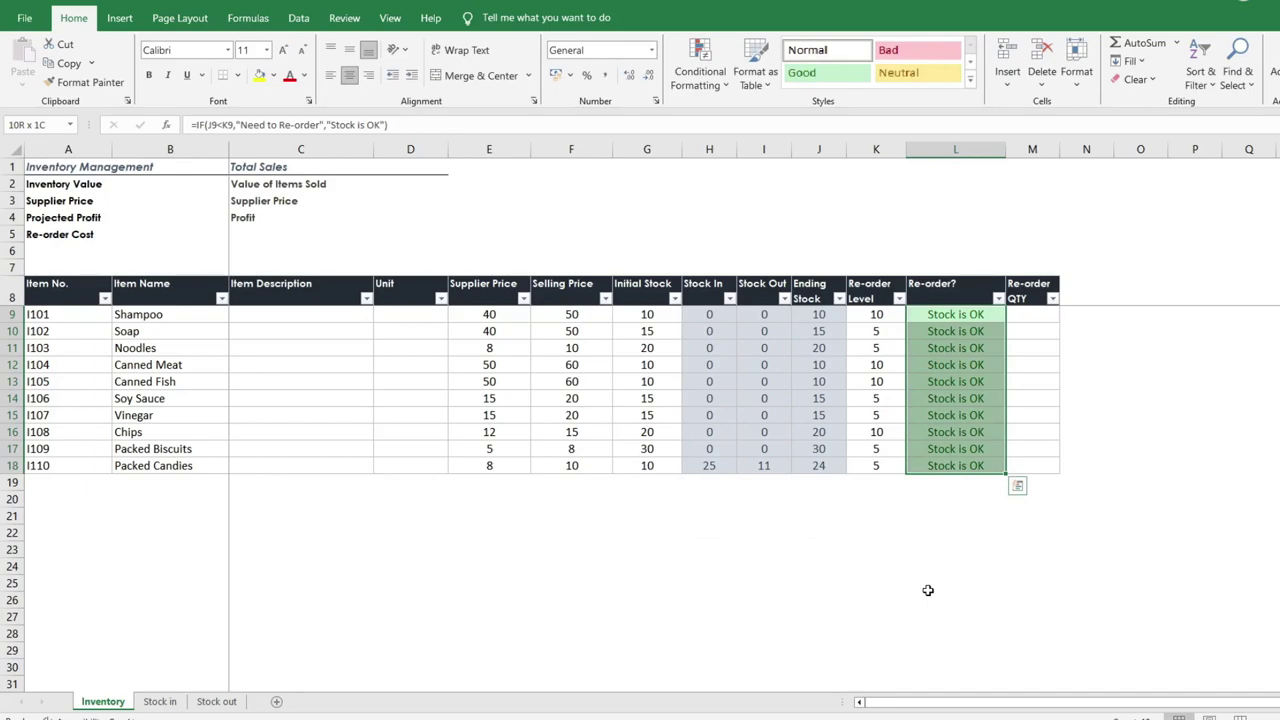
Add a second text-contains rule to L9:L18 formatting "Need to Re-order" with Yellow Fill with Dark Yellow Text.
left_click(708, 62)
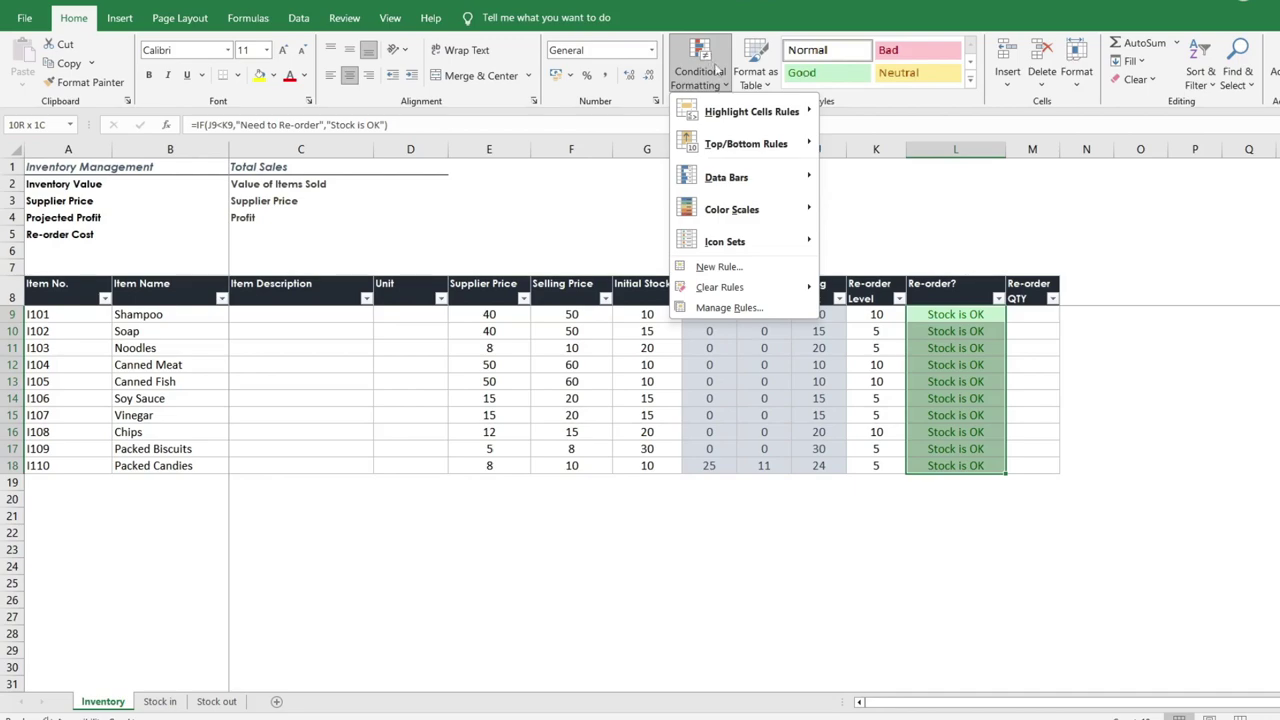
mouse_move(720, 113)
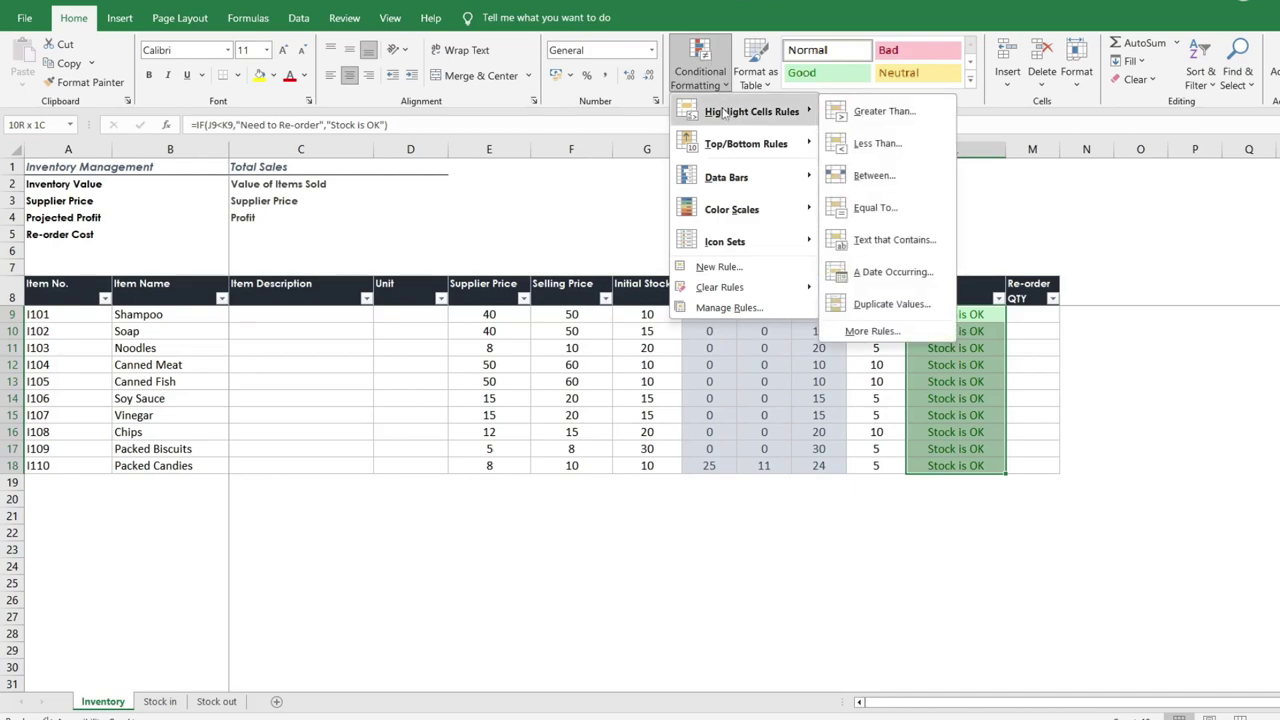
left_click(873, 244)
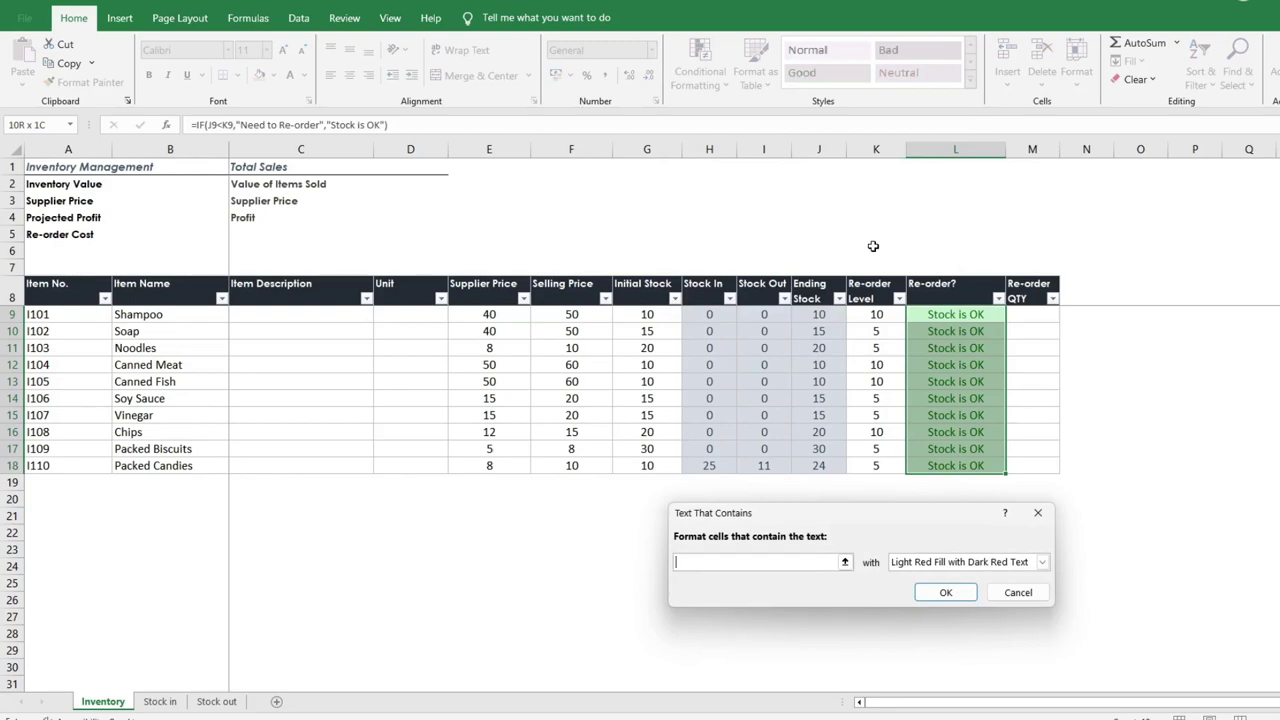
type("Need to Re-order")
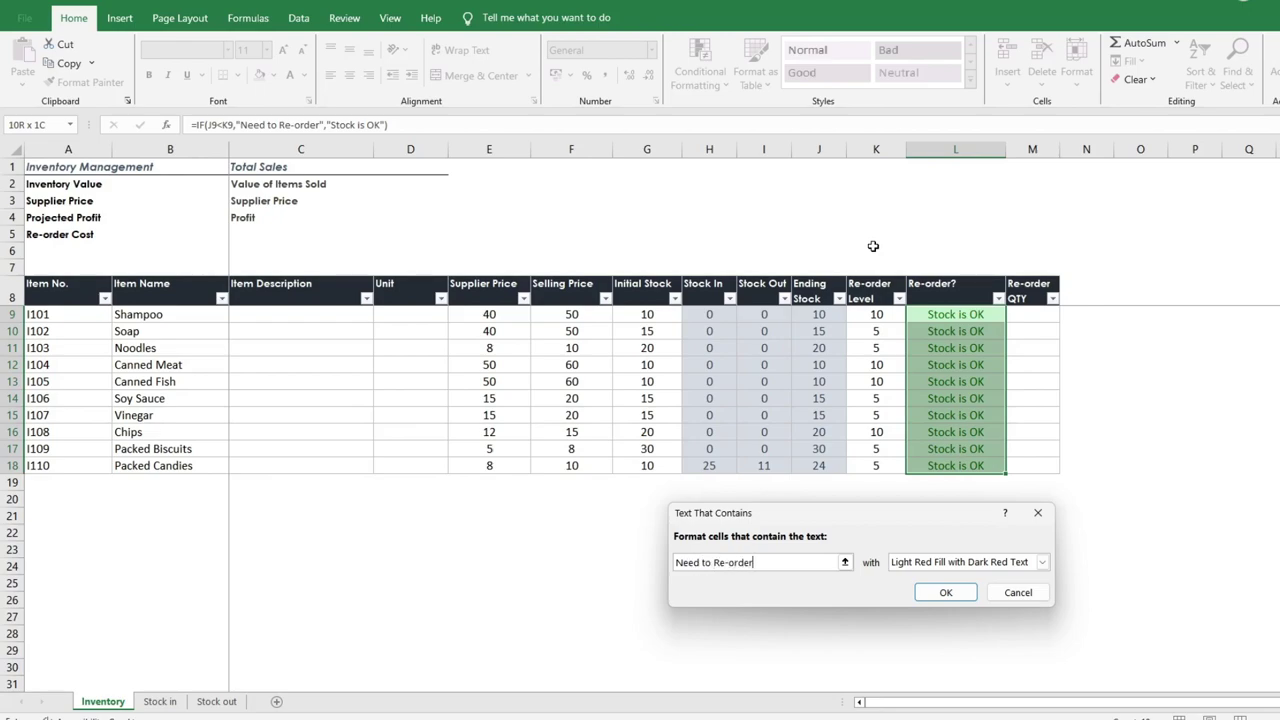
left_click(981, 562)
left_click(960, 591)
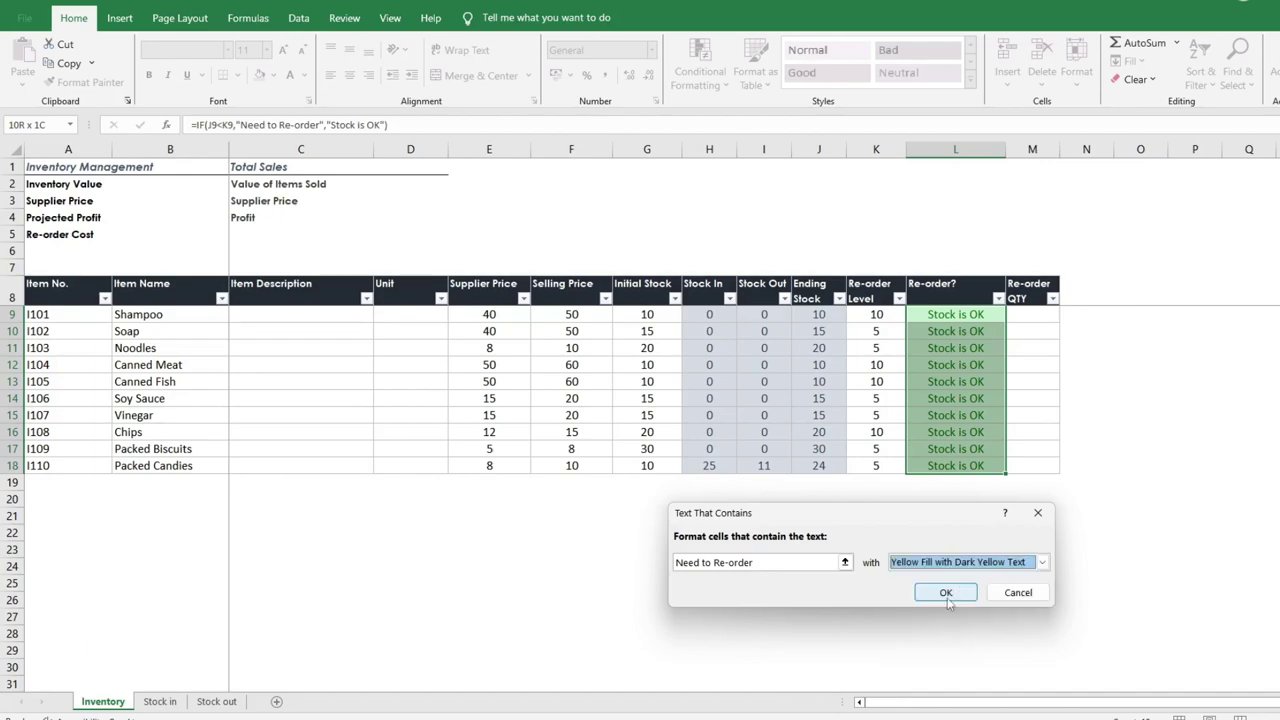
left_click(947, 597)
left_click(949, 563)
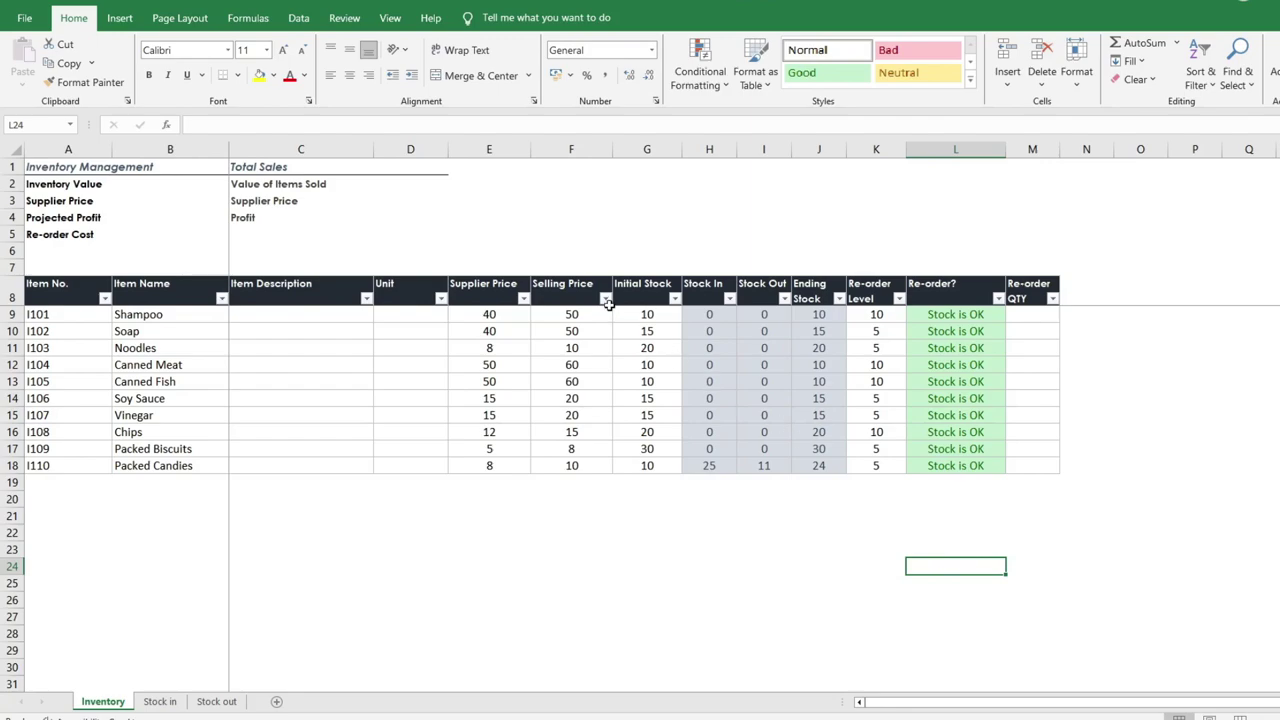
Set Shampoo's initial stock in G9 to 9 and check its ending stock and re-order flag.
left_click(650, 315)
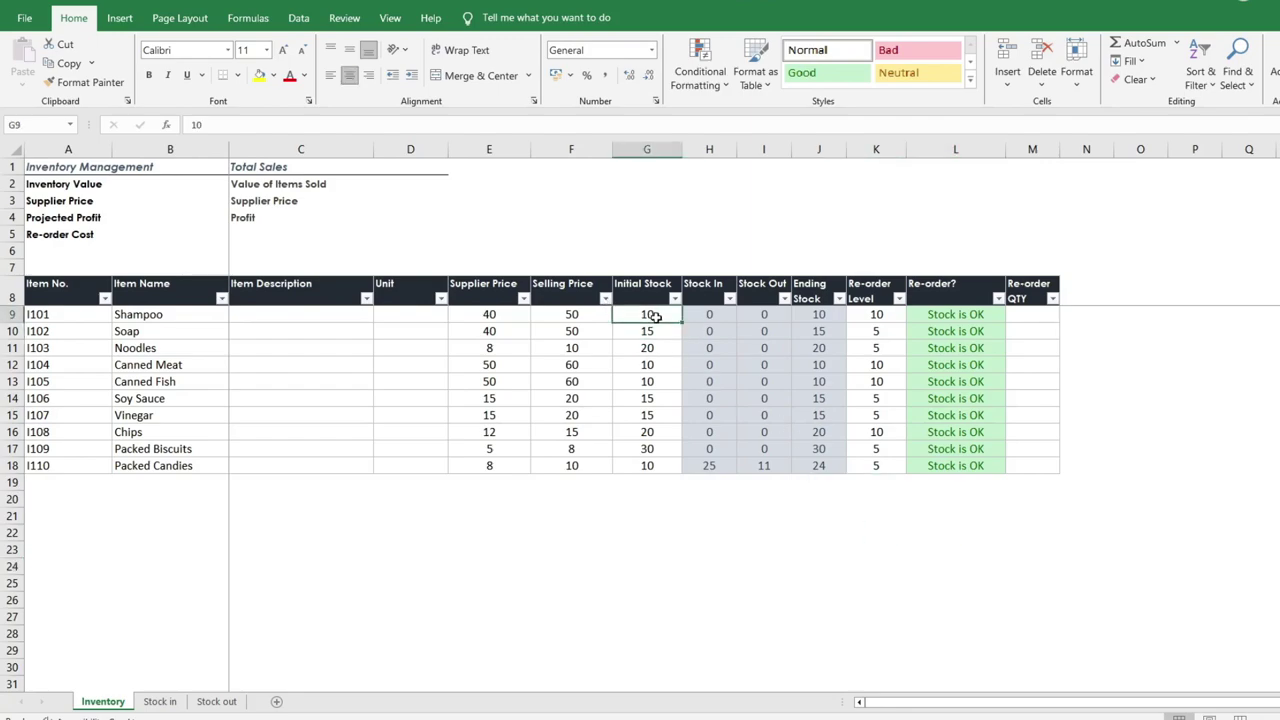
type("9")
key("Return")
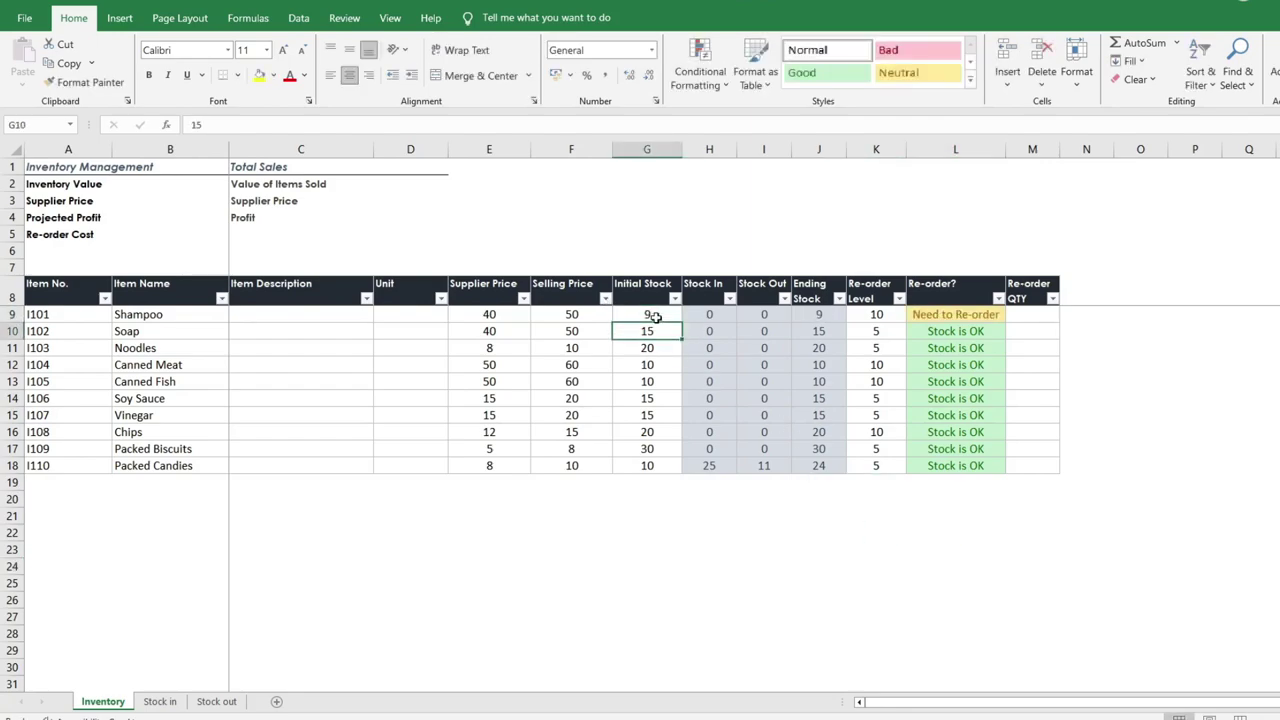
left_click(830, 314)
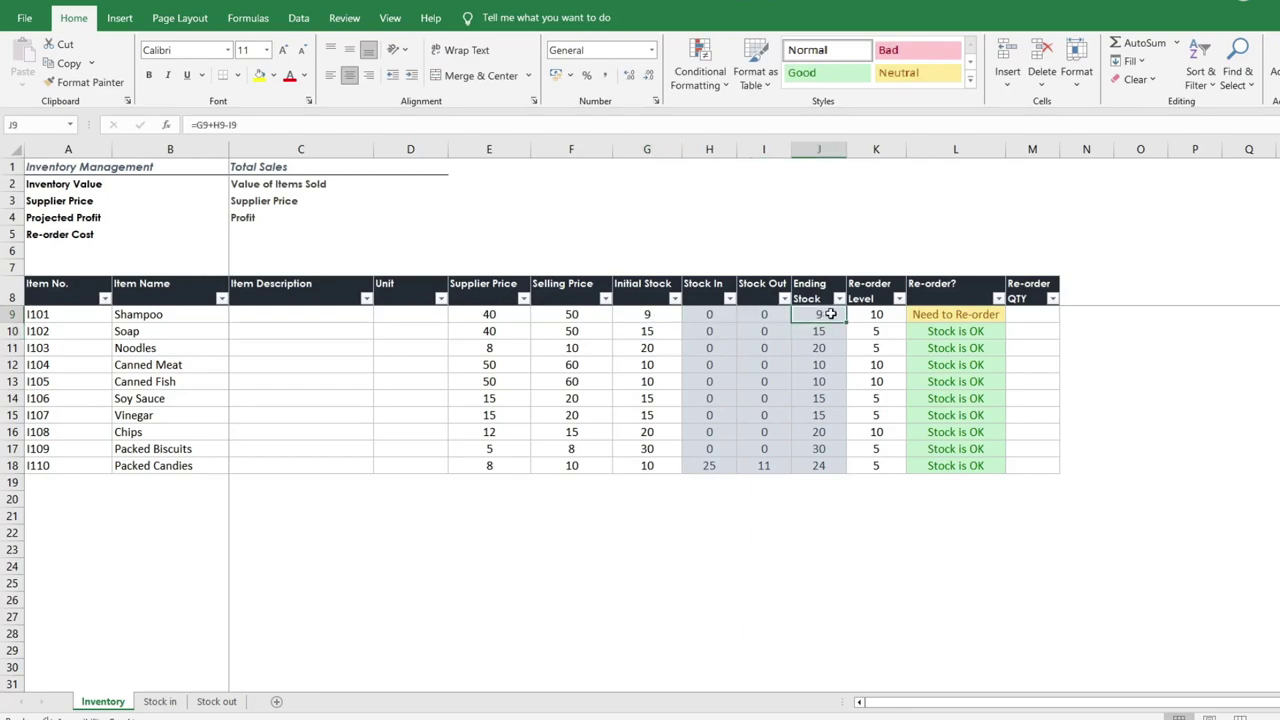
left_click(899, 314)
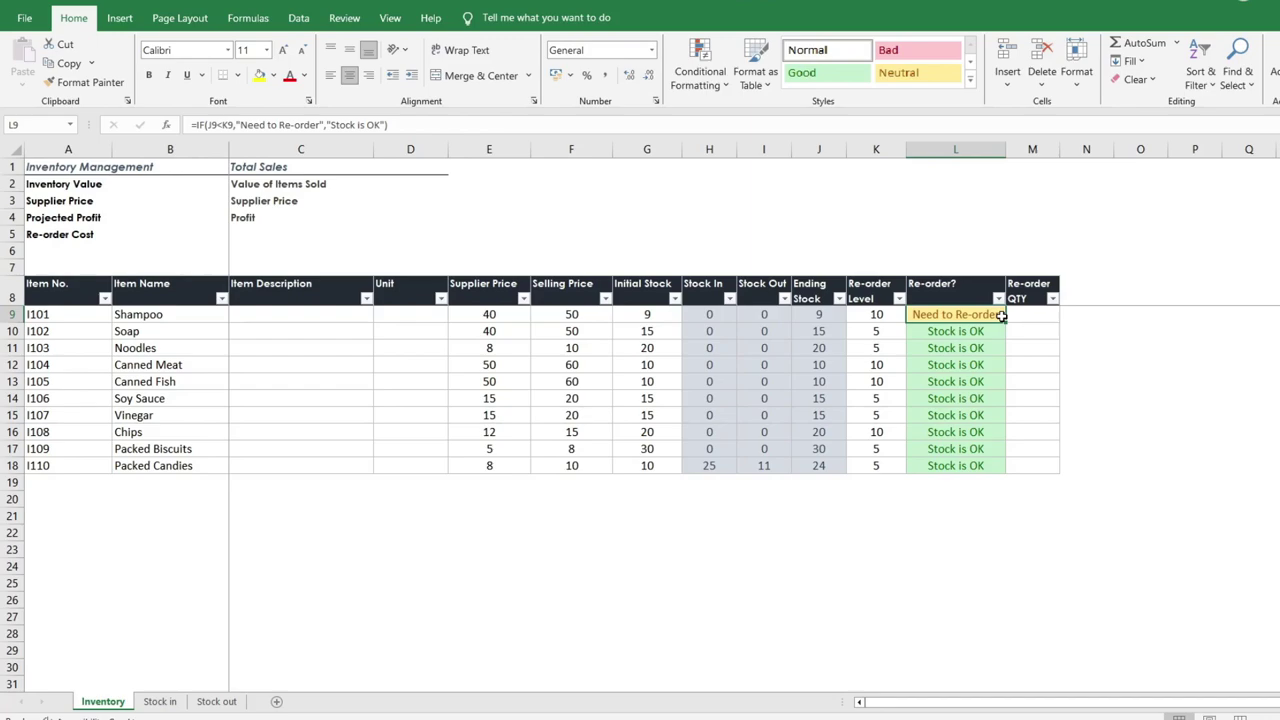
Fill the re-order quantities in M9:M13 with 20, 25, 25, 50 and 50.
left_click(1024, 315)
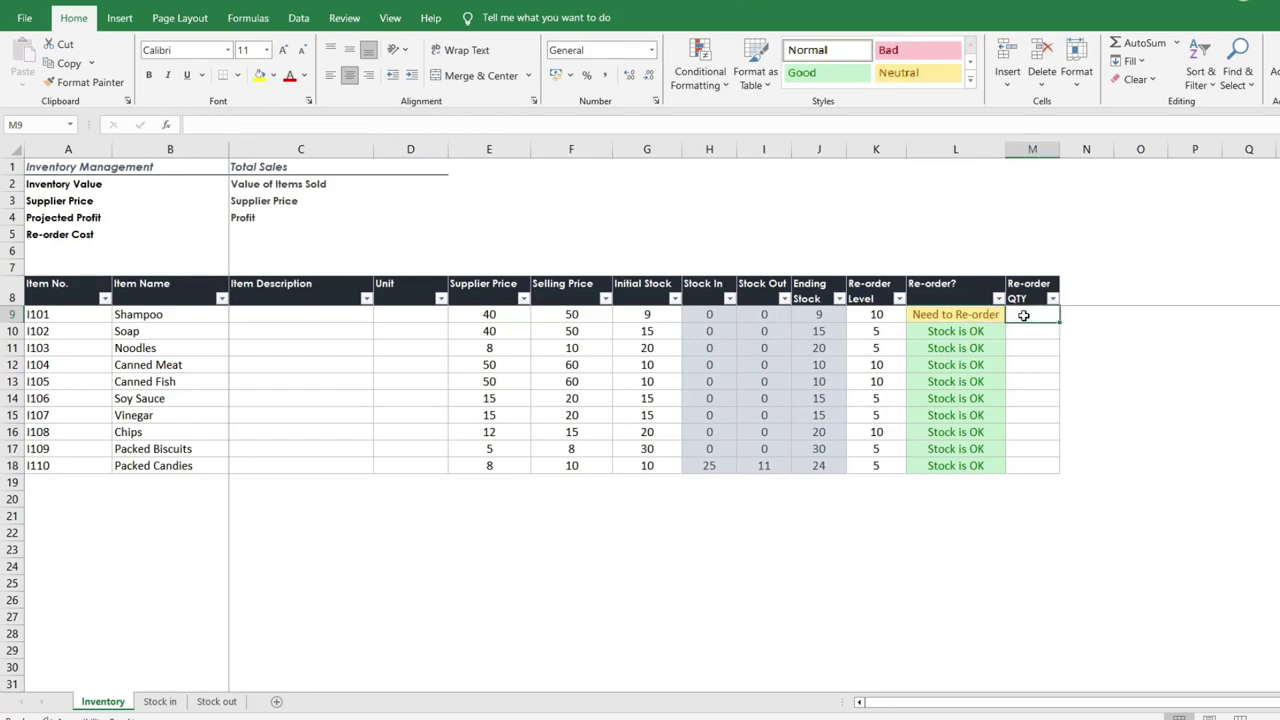
type("20")
key("Return")
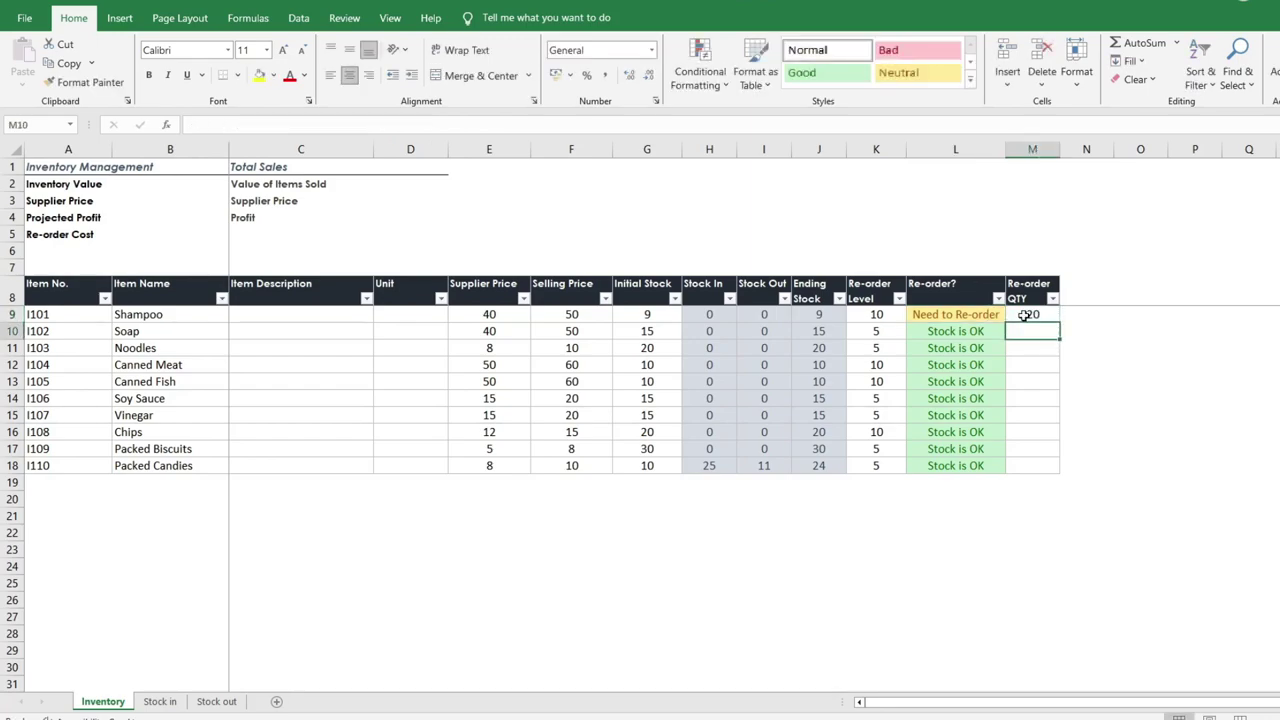
type("25")
key("Return")
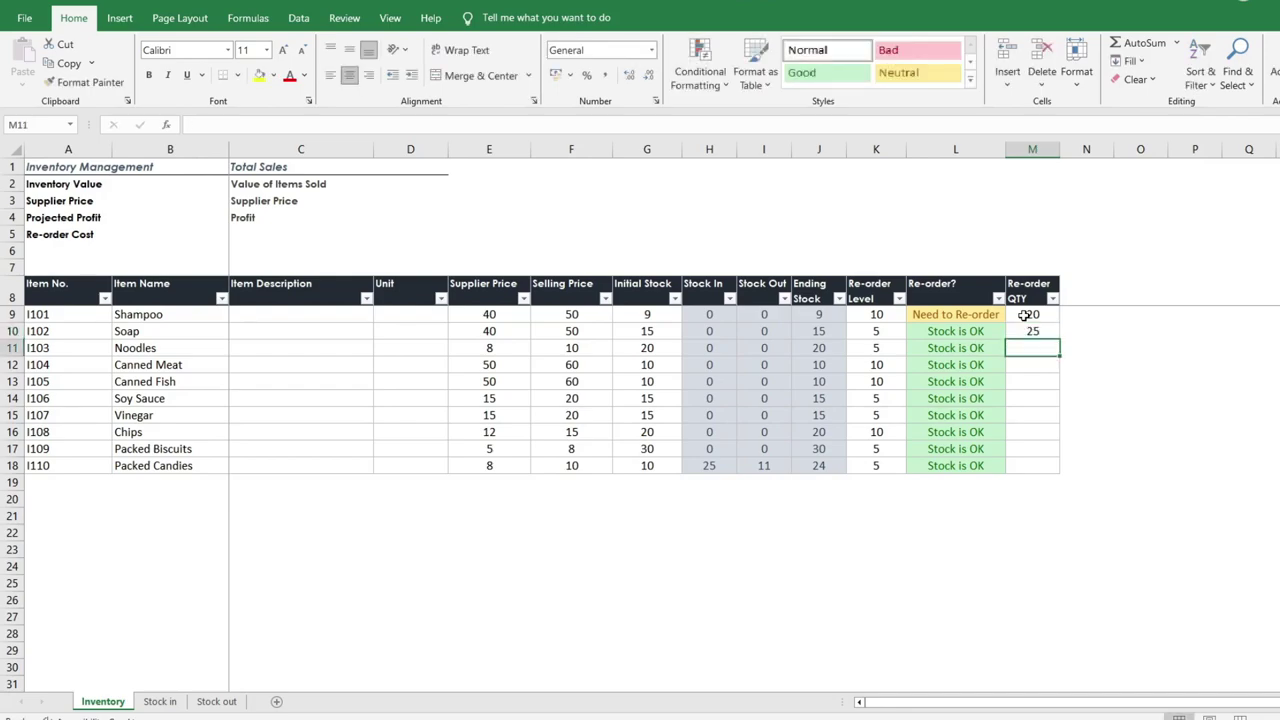
type("25")
key("Return")
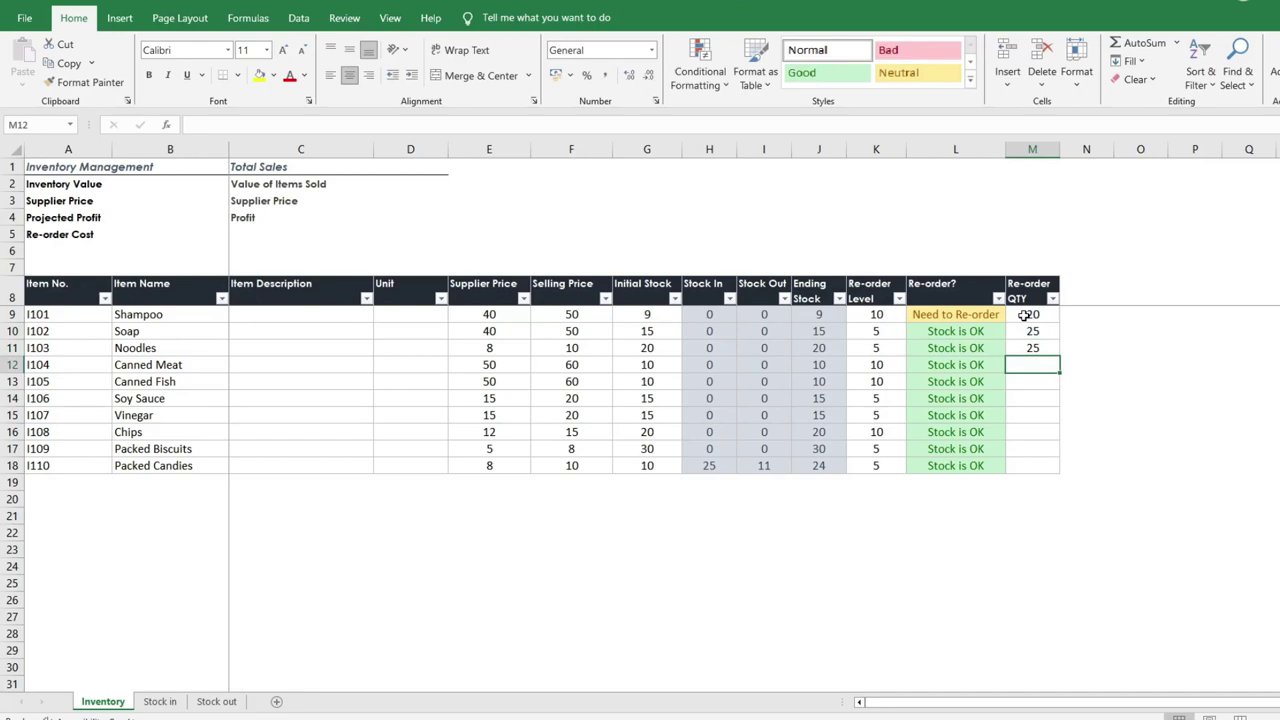
type("50")
key("Return")
type("50")
key("Return")
Fill the re-order quantities in M14:M18 with 25, 25, 50, 25 and 25.
type("25")
key("Return")
type("25")
key("Return")
type("50")
key("Return")
type("25")
key("Return")
type("25")
key("Return")
left_click(1017, 532)
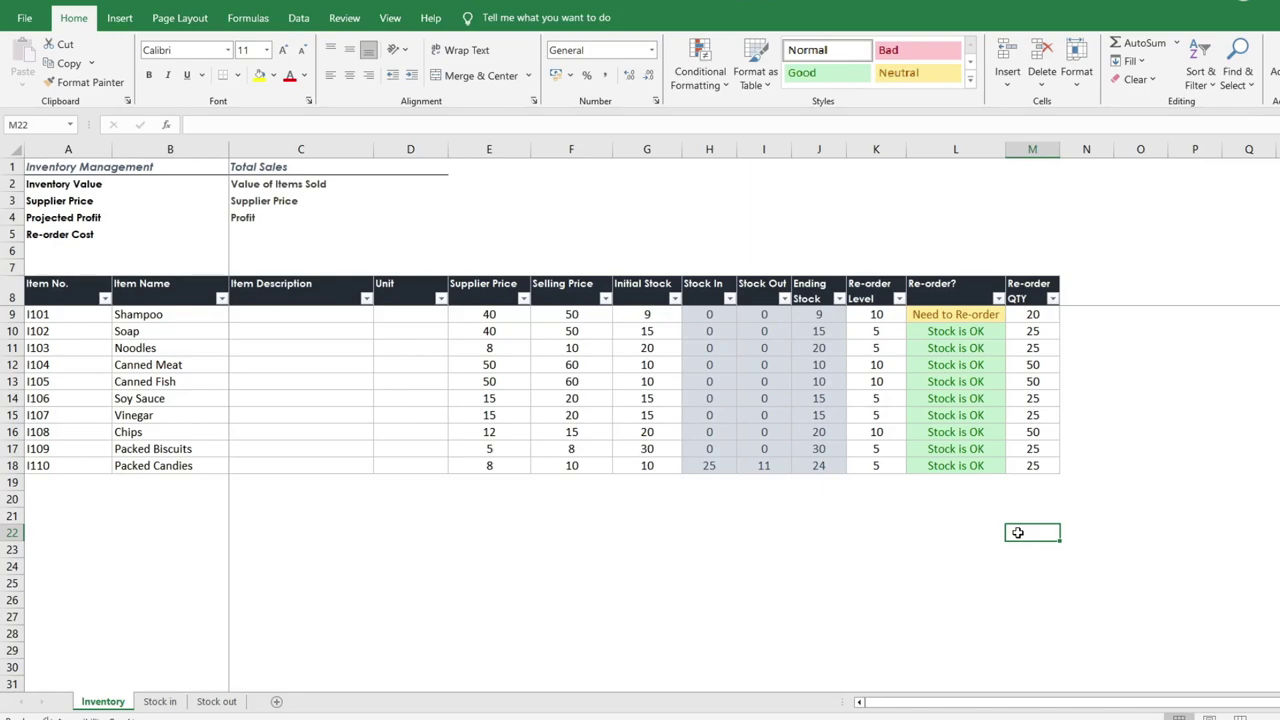
In D2, start a SUMPRODUCT formula for the value of items sold with the Selling Price range F9:F1048576 as first array.
left_click(411, 187)
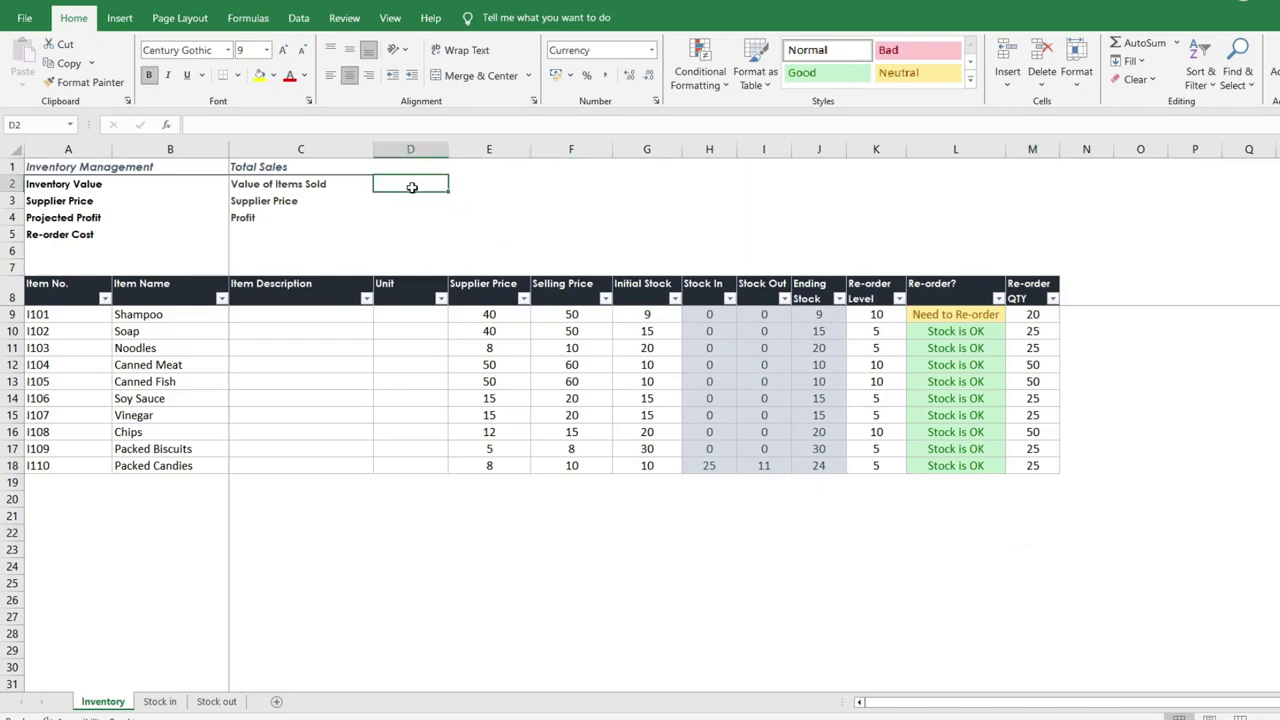
type("=sumproduct")
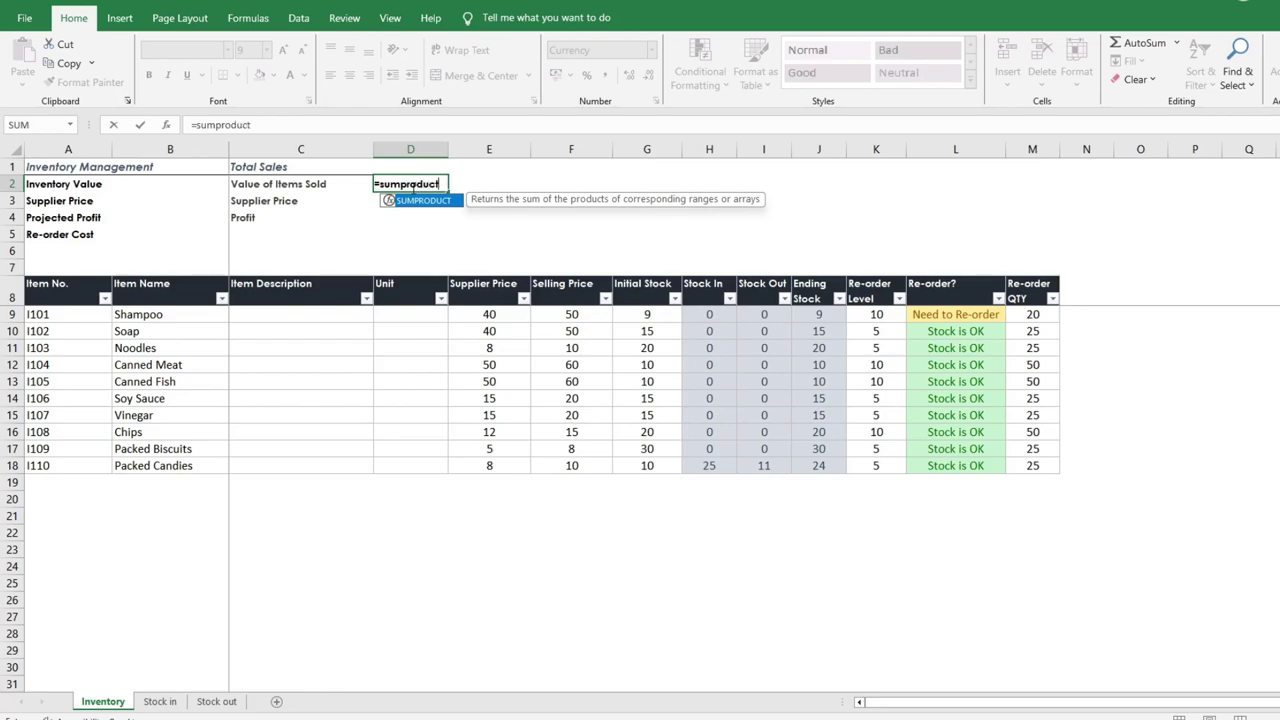
type("(")
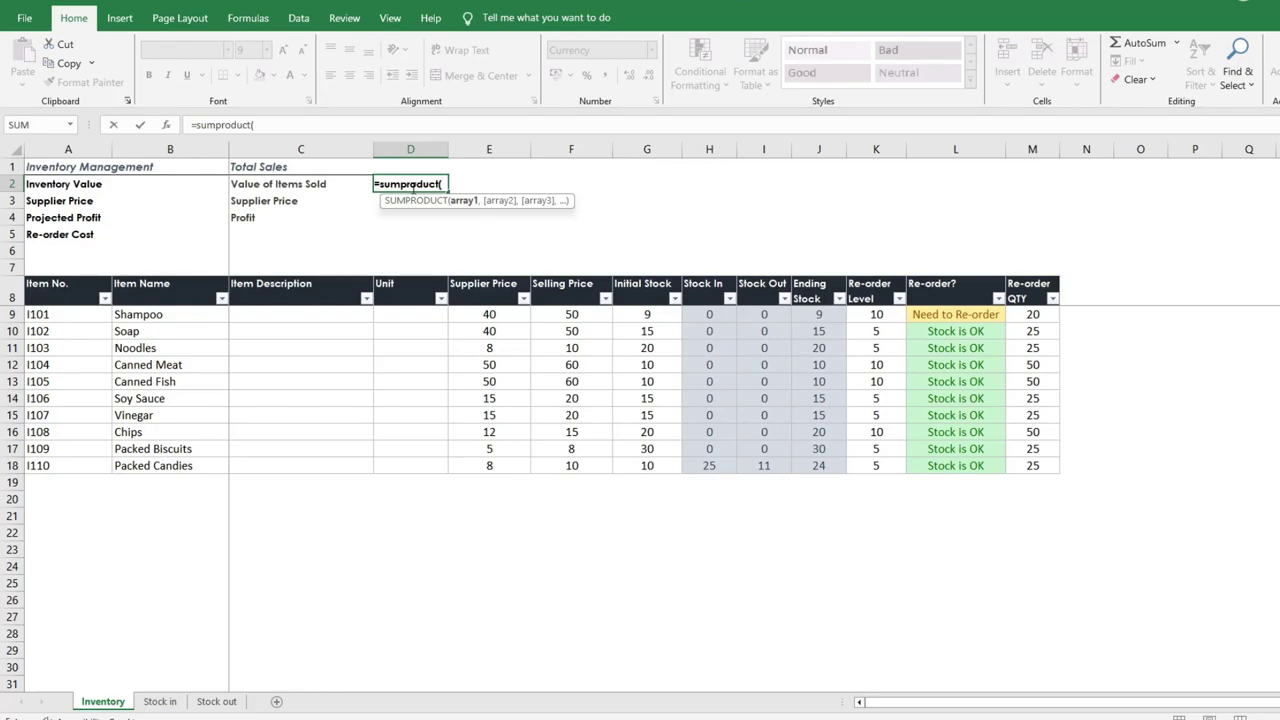
left_click(583, 313)
key("ctrl+shift+Down")
key("ctrl+shift+Down")
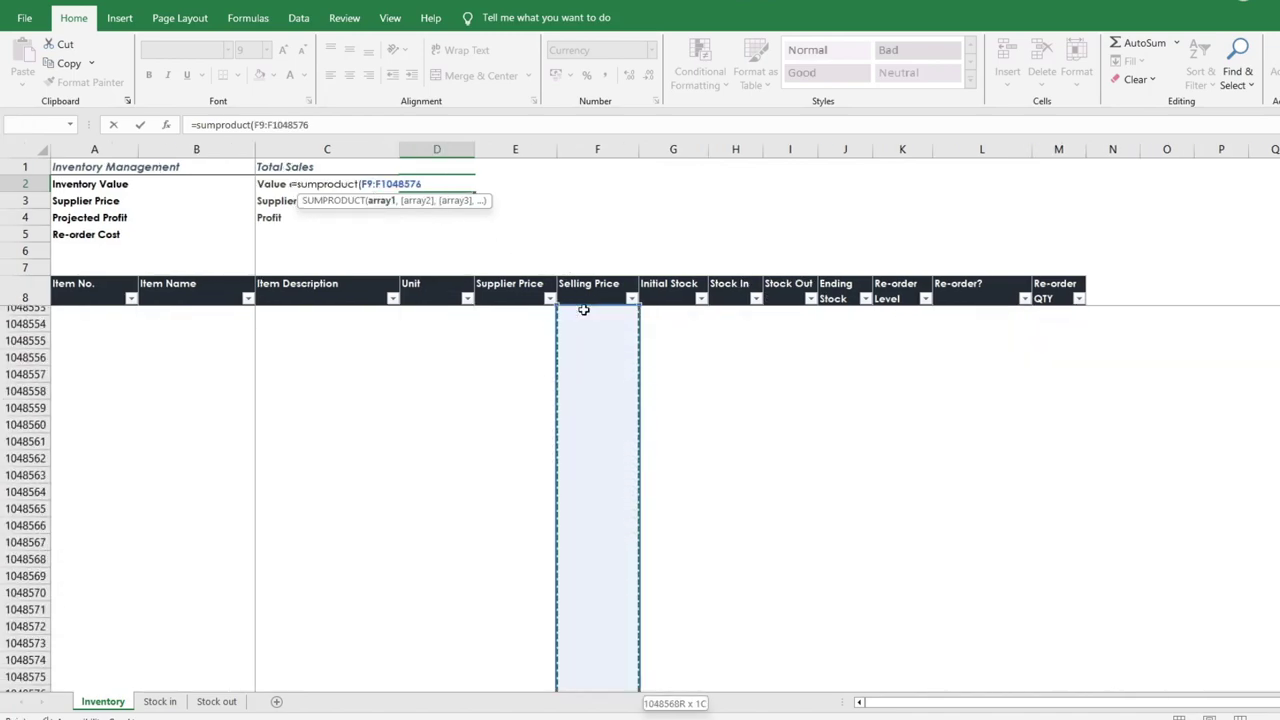
type(",")
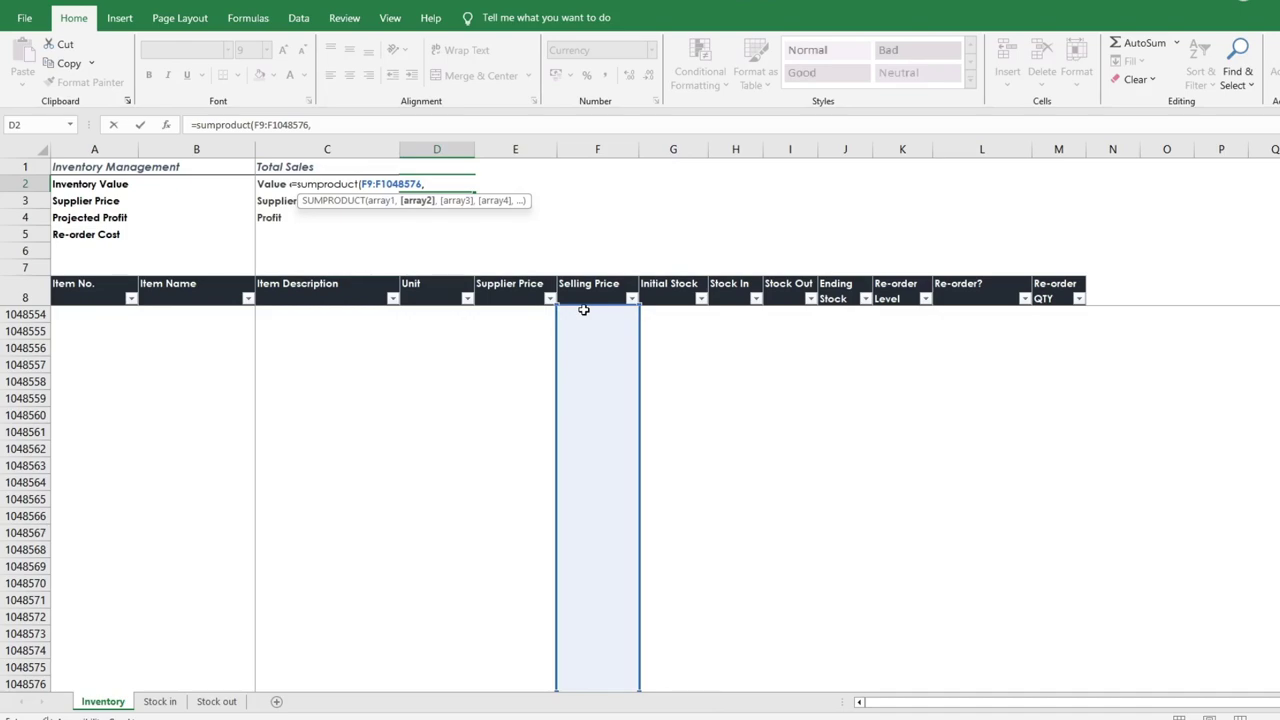
Complete the D2 formula with the Stock Out range I9:I1048576 as second array and make both ranges absolute references.
left_click_drag(1279, 670, 1279, 160)
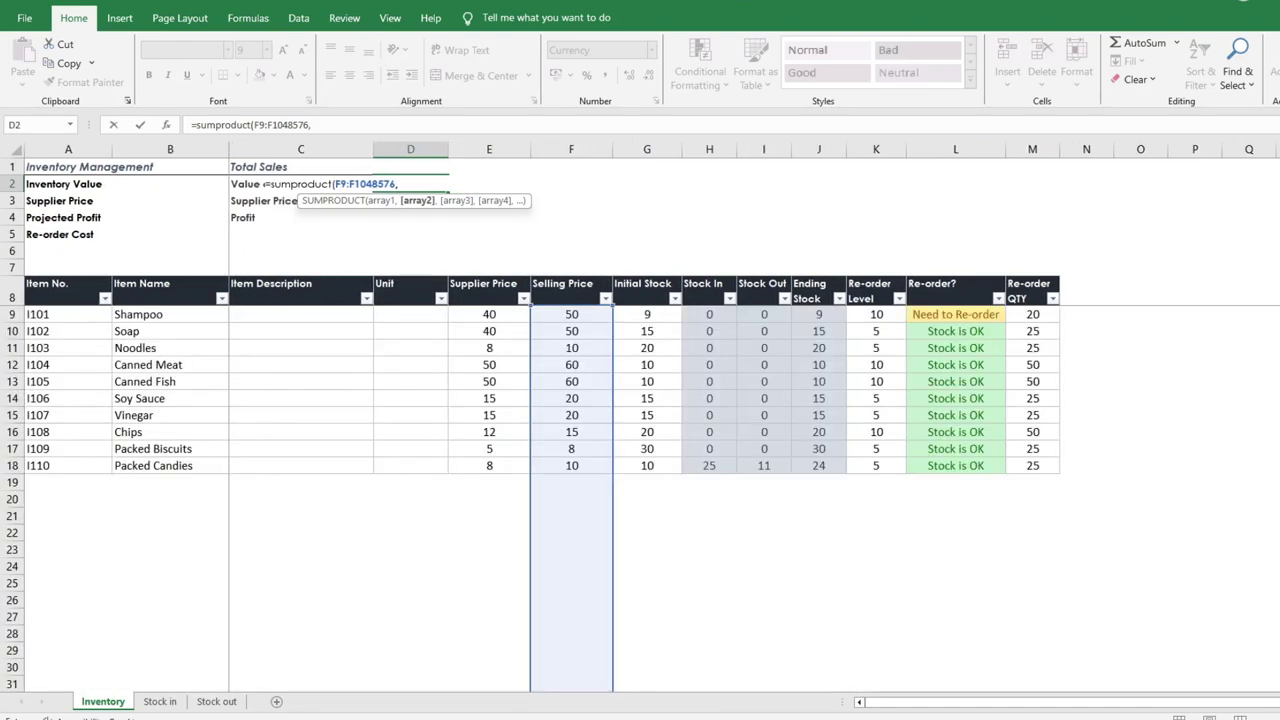
left_click(768, 314)
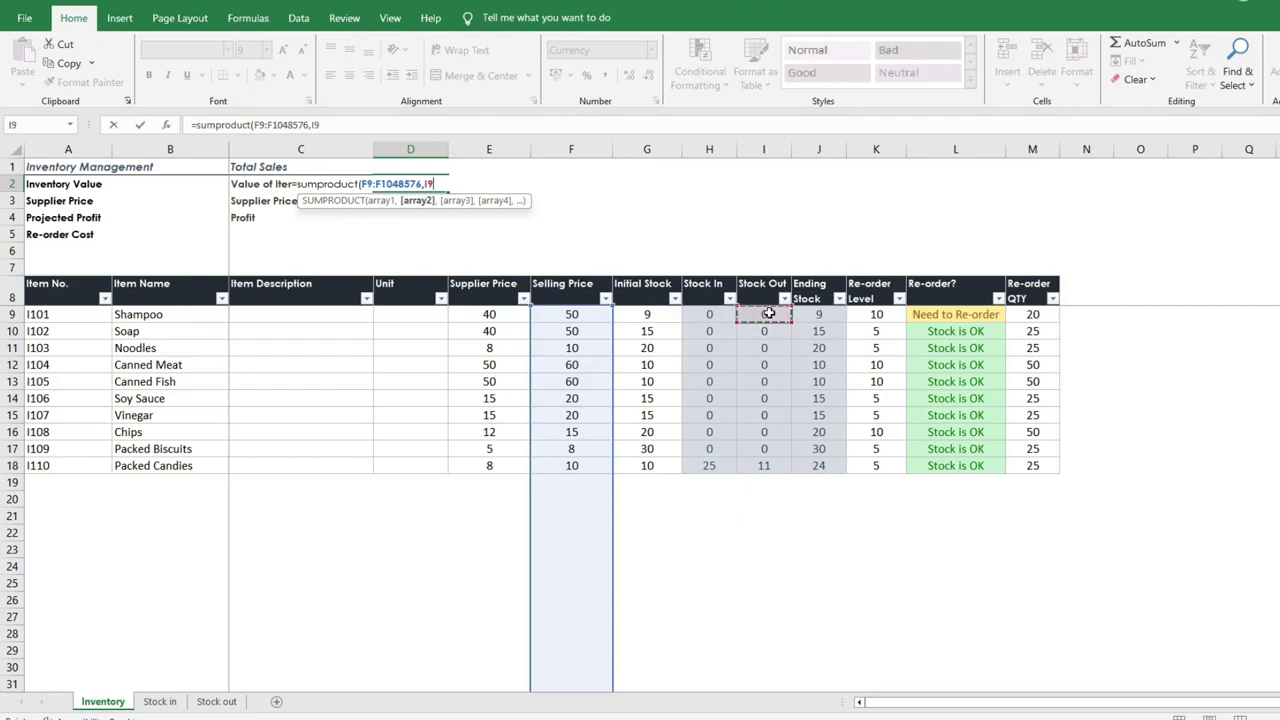
key("ctrl+shift+Down")
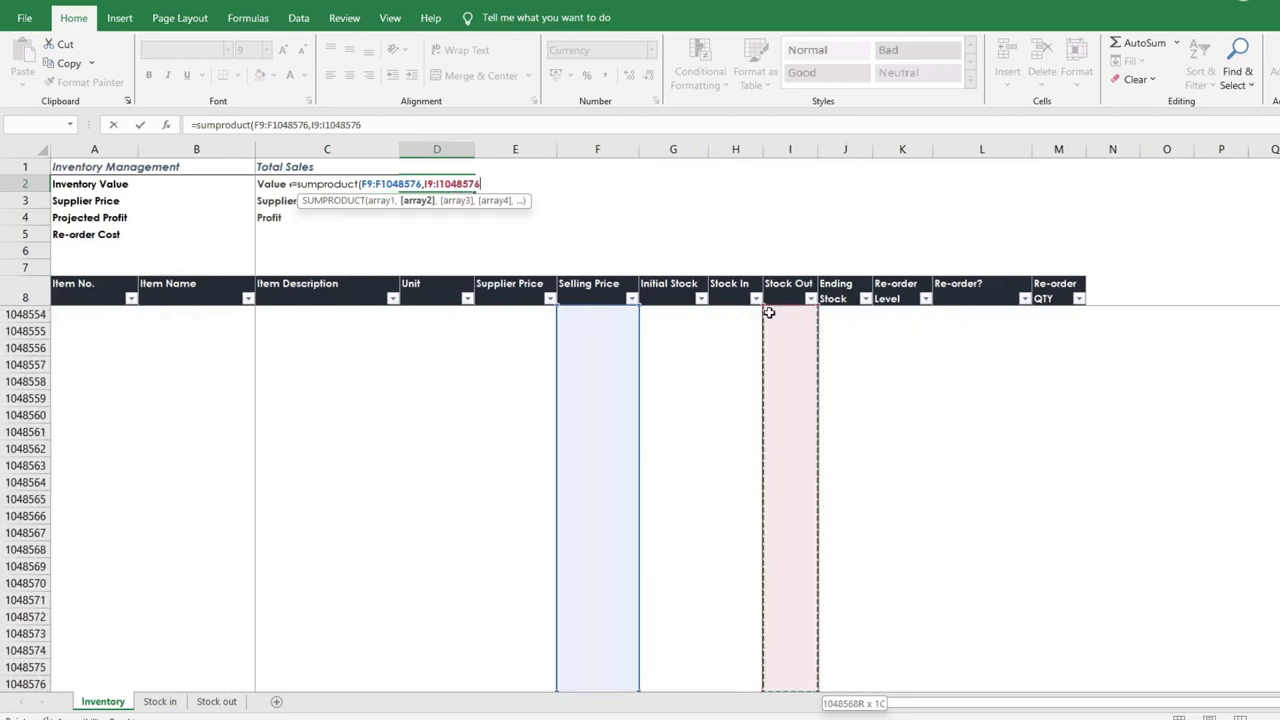
type(")")
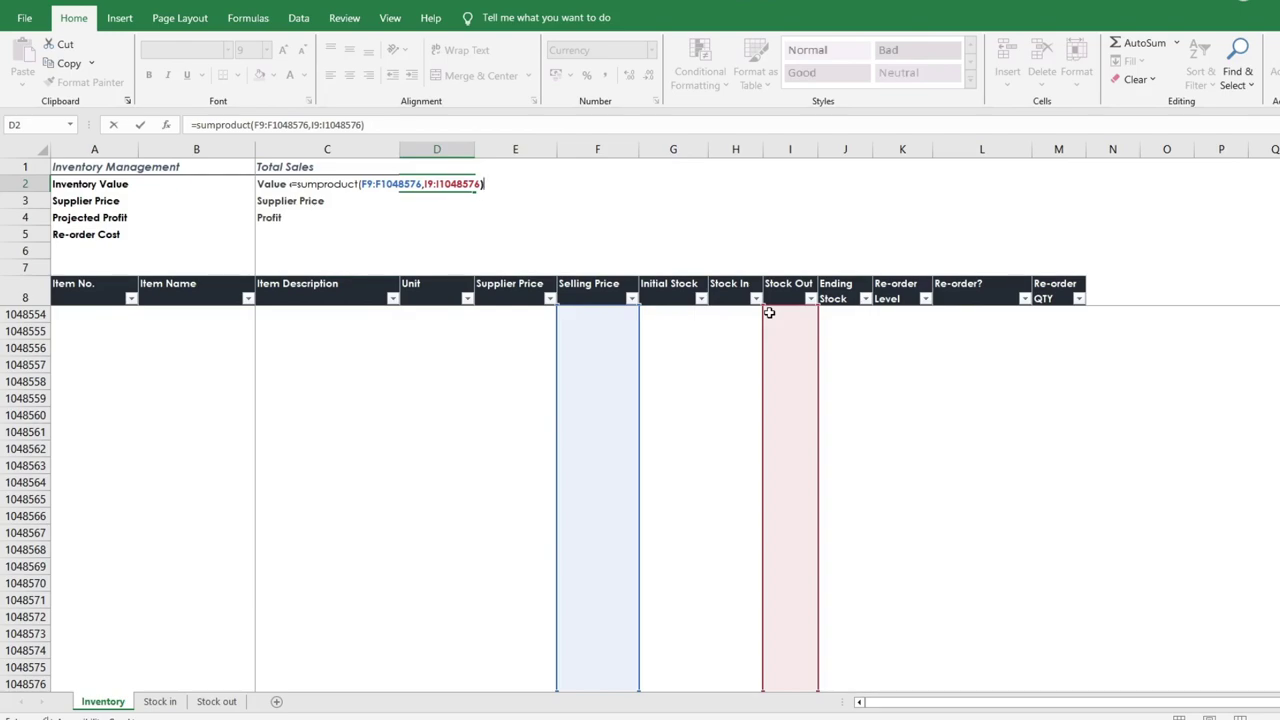
left_click_drag(254, 124, 364, 124)
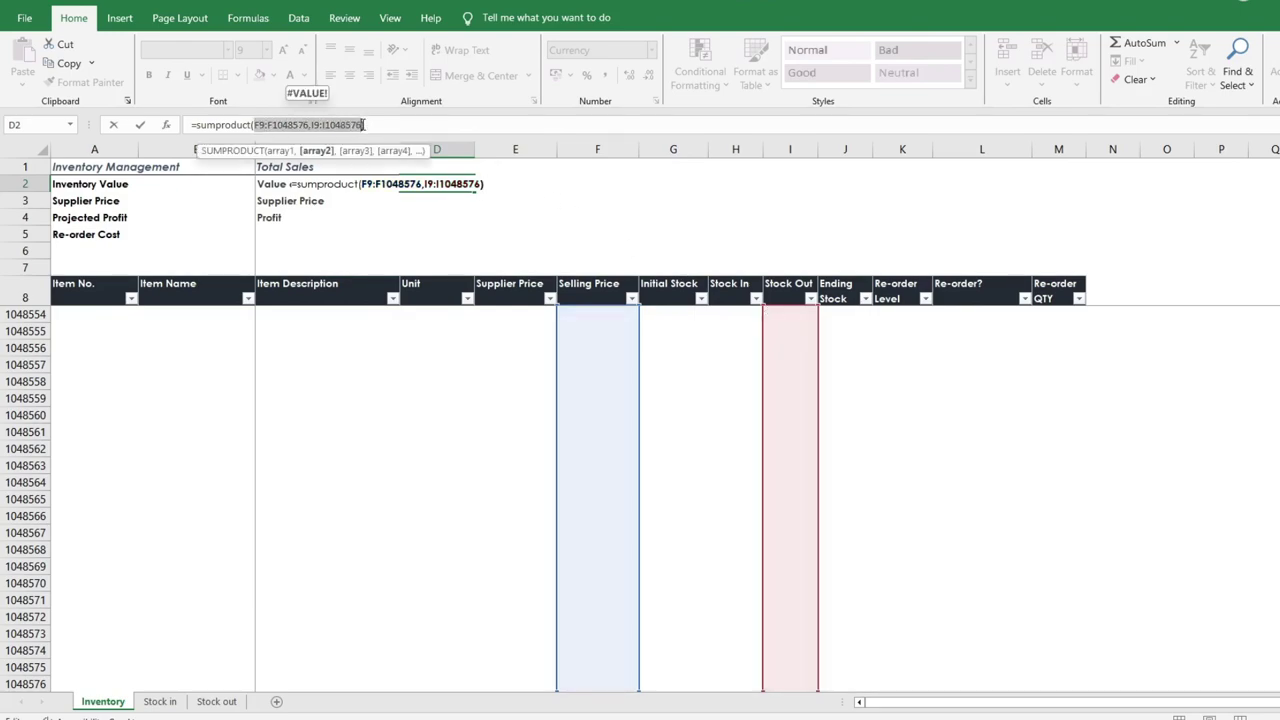
key("F4")
key("Return")
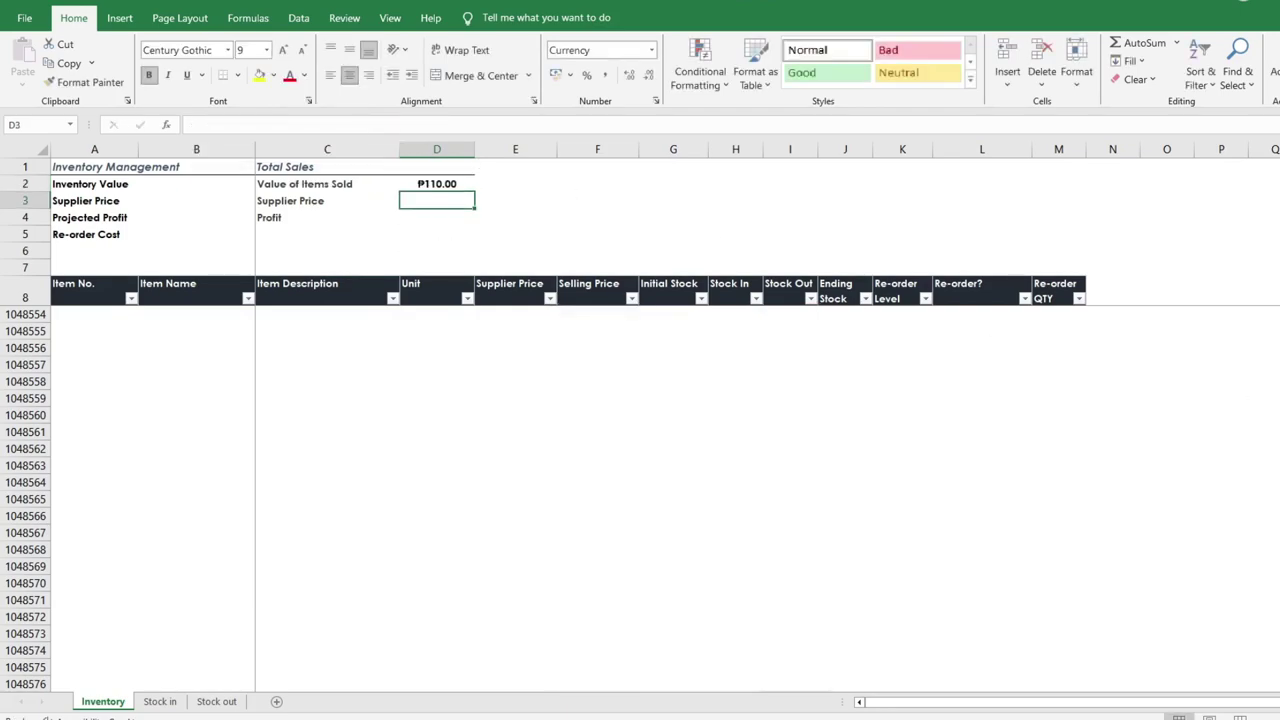
left_click_drag(1279, 672, 1279, 165)
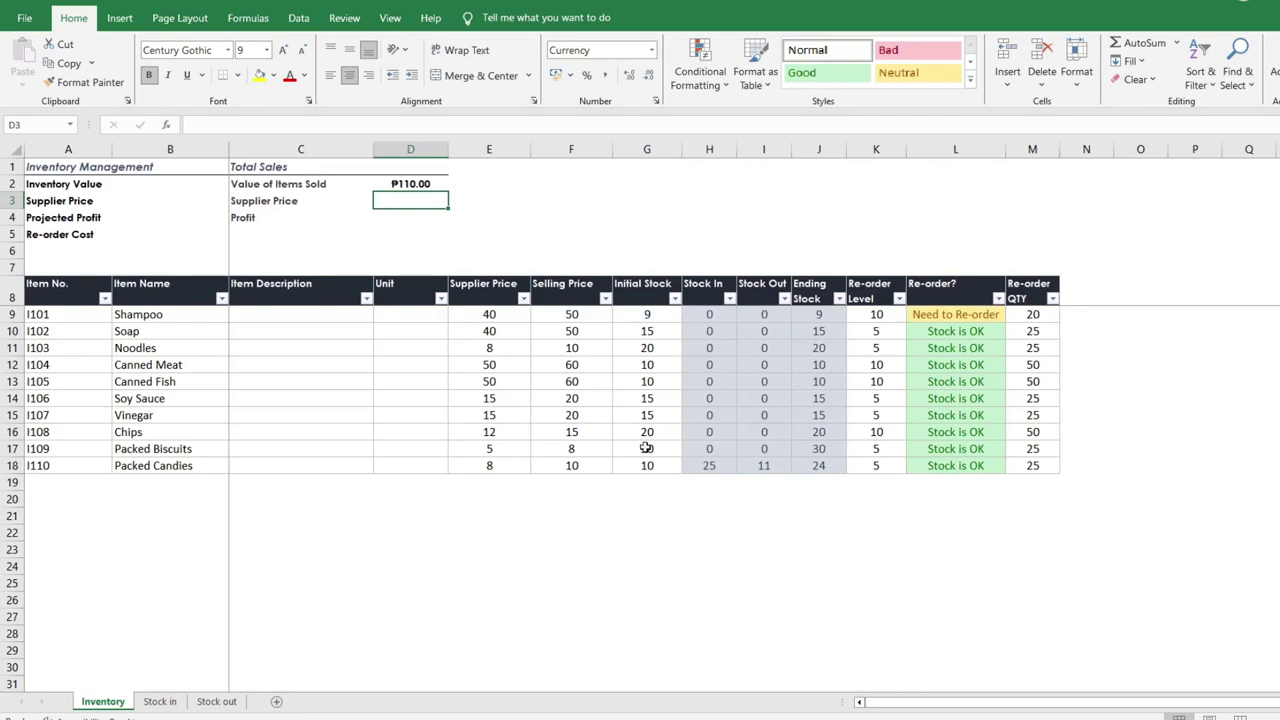
left_click(786, 465)
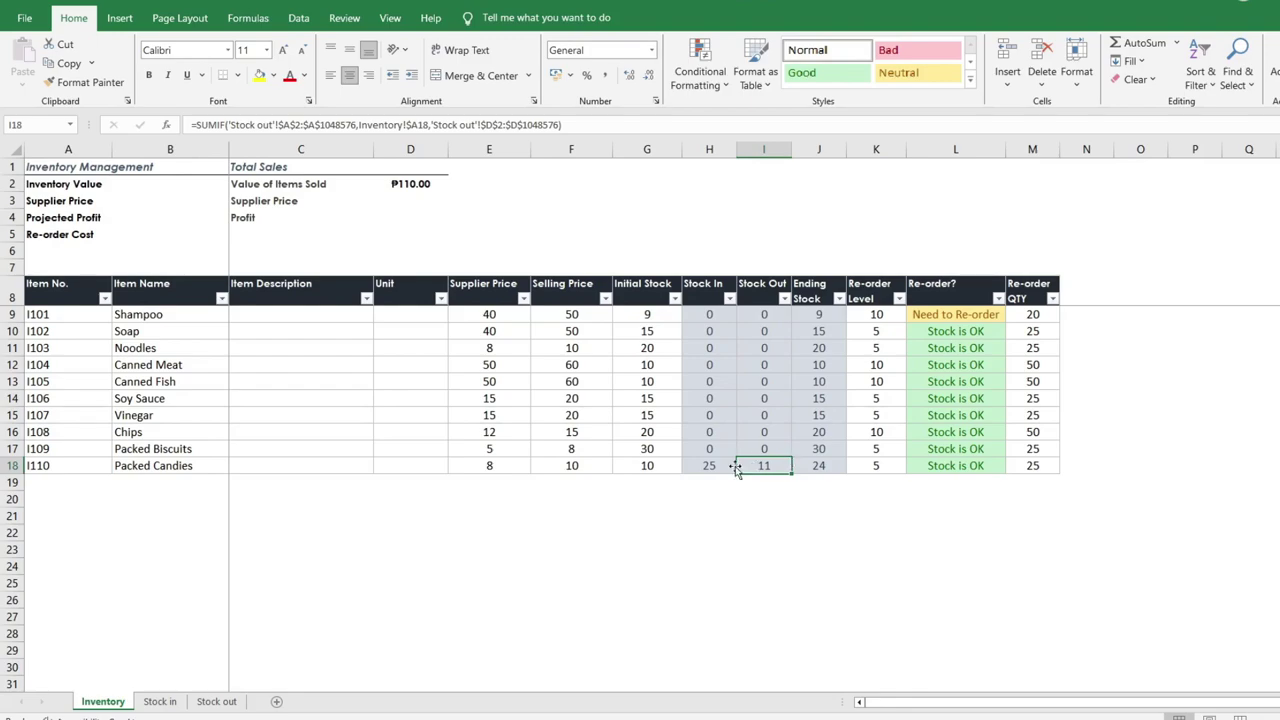
left_click(604, 466)
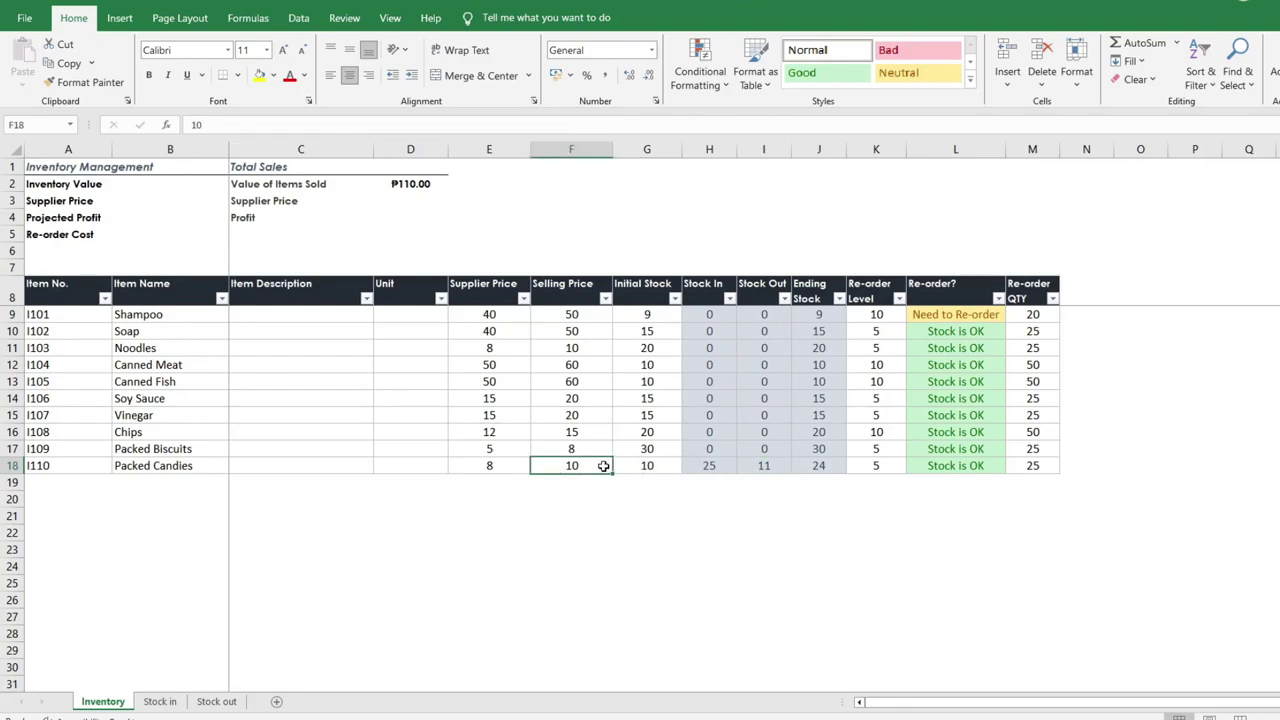
left_click(783, 466)
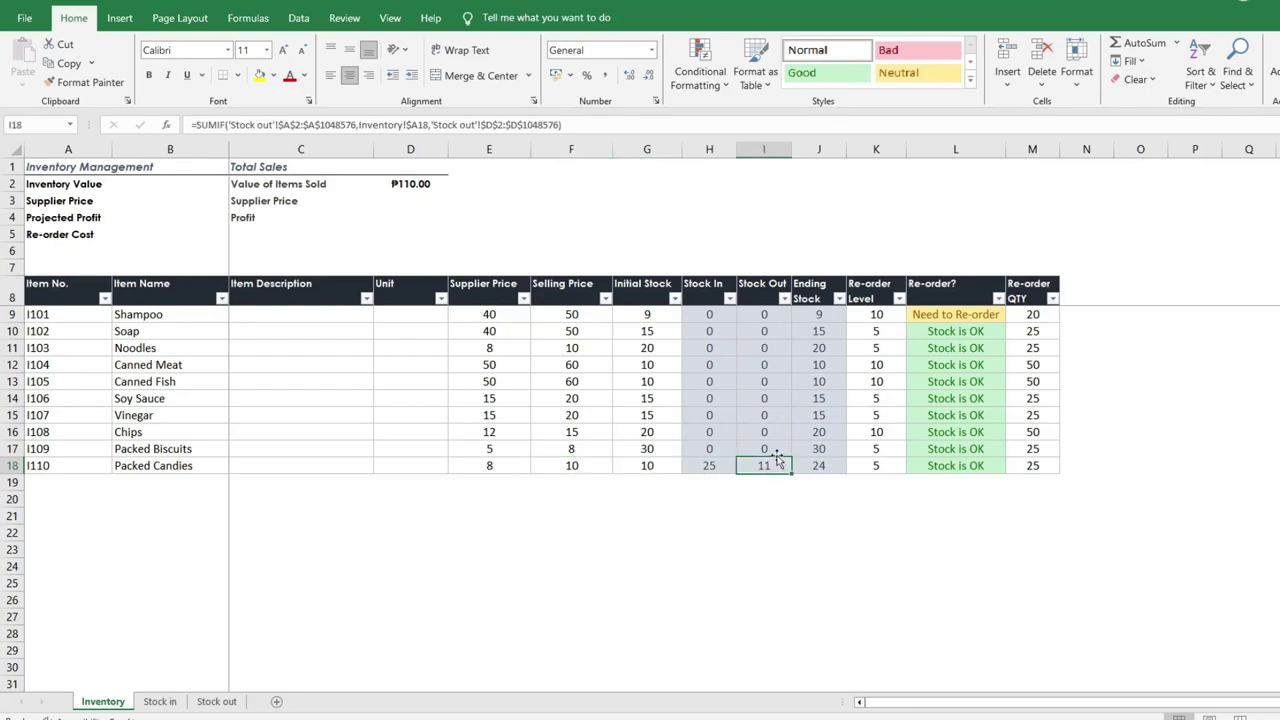
Copy the D2 formula to D3 and shift its first range to the Supplier Price column, E9:E1048576.
left_click(386, 199)
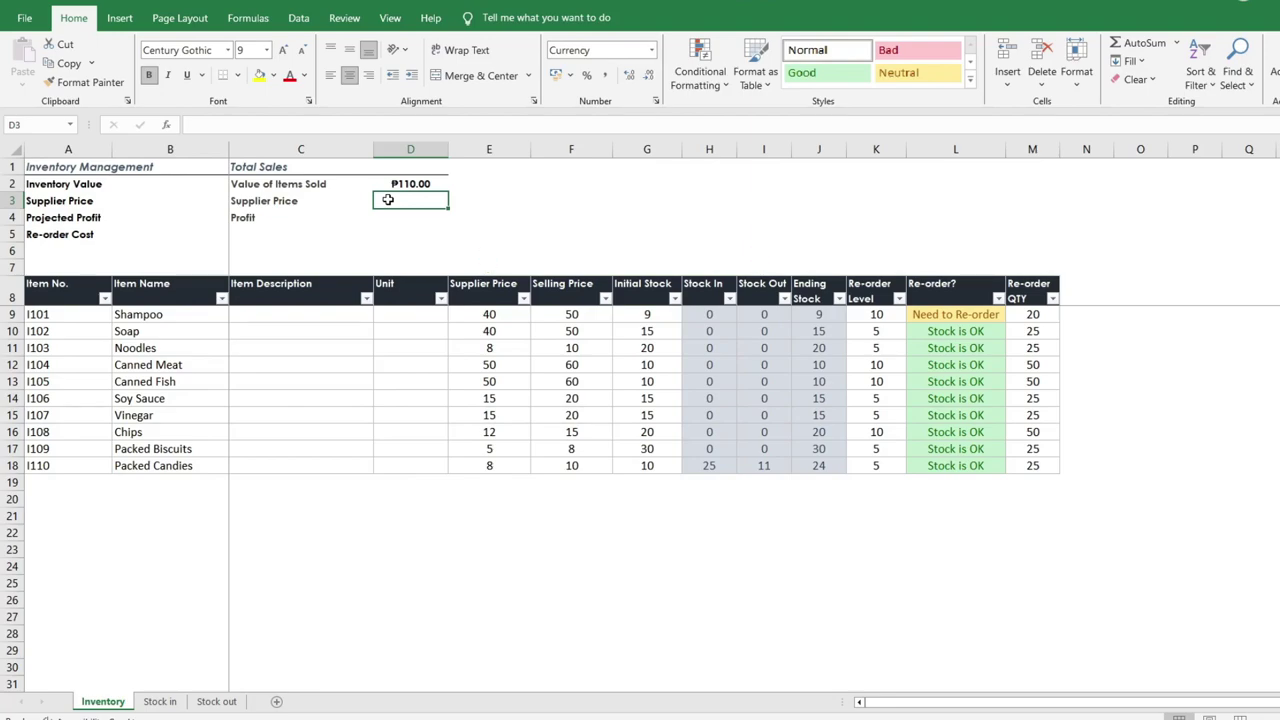
left_click(396, 185)
key("ctrl+c")
left_click(404, 201)
key("ctrl+v")
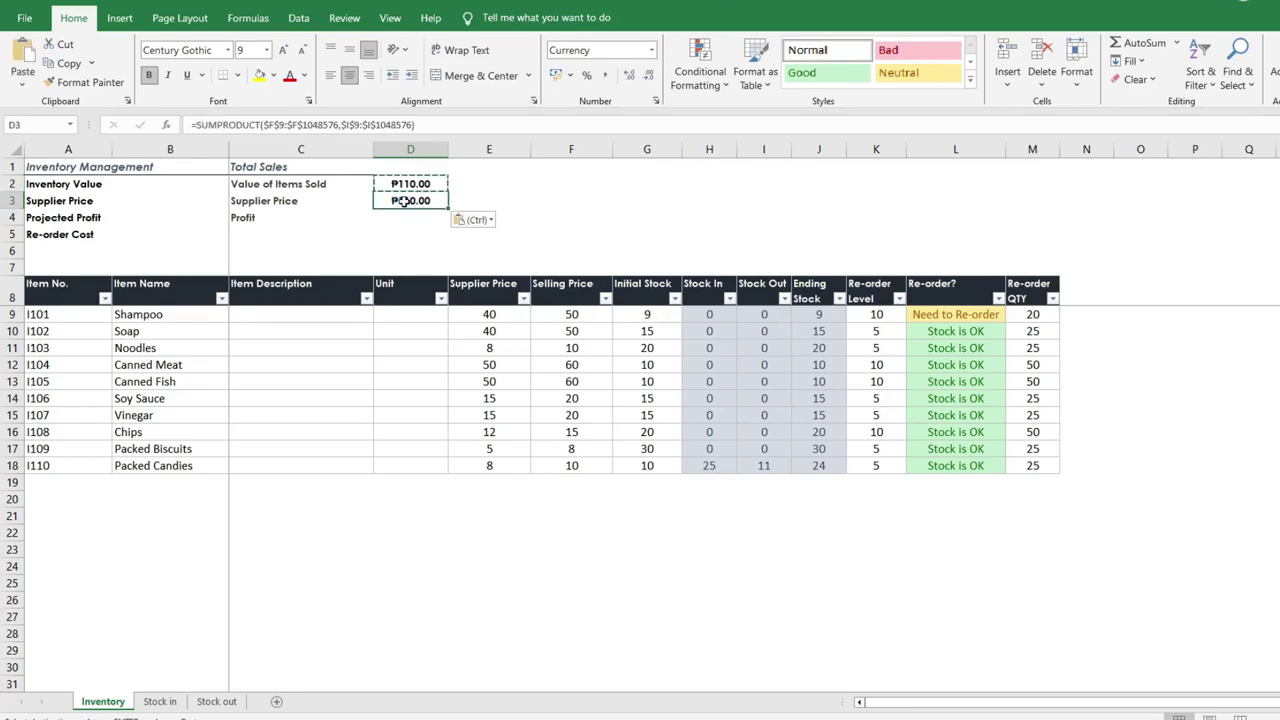
double_click(403, 200)
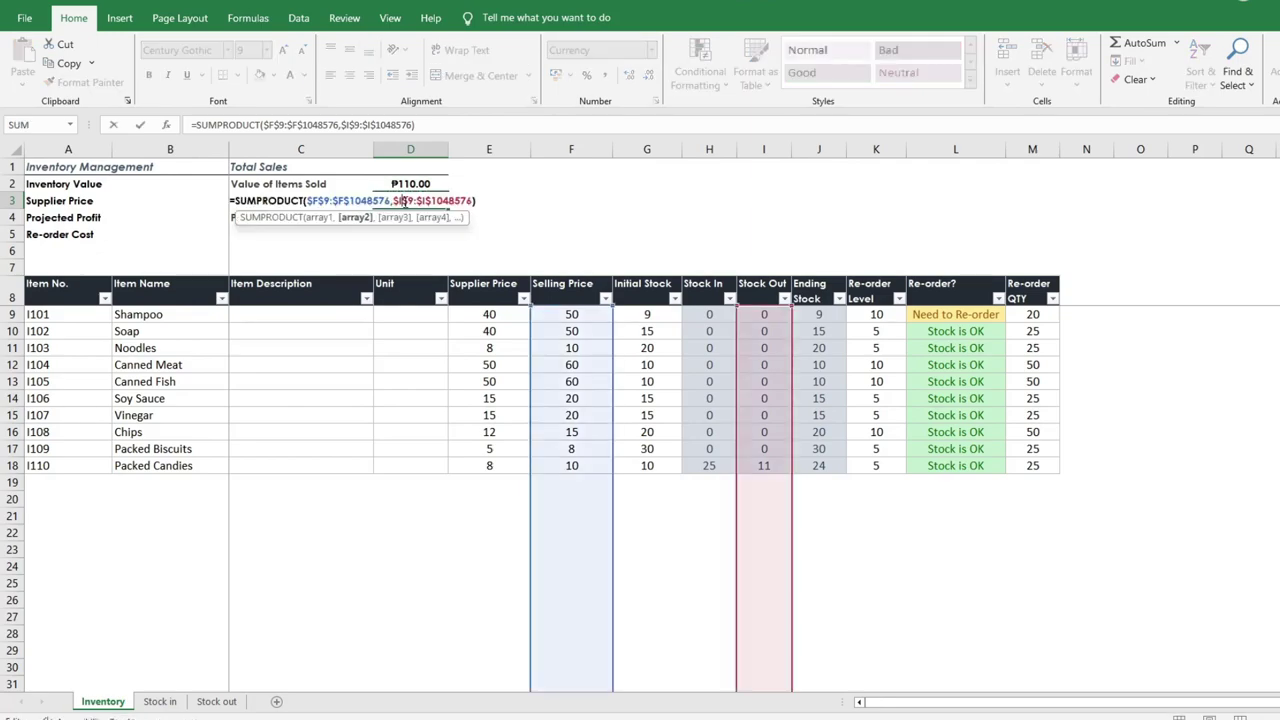
left_click_drag(604, 324, 522, 325)
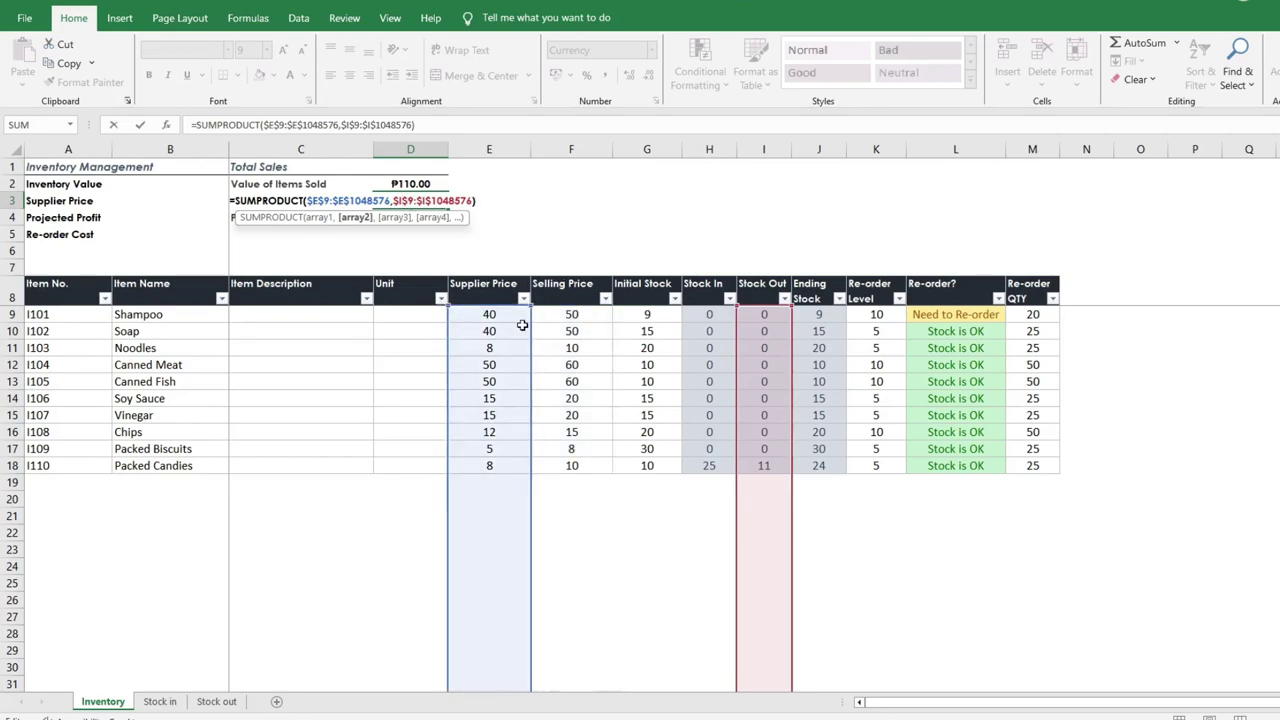
key("Return")
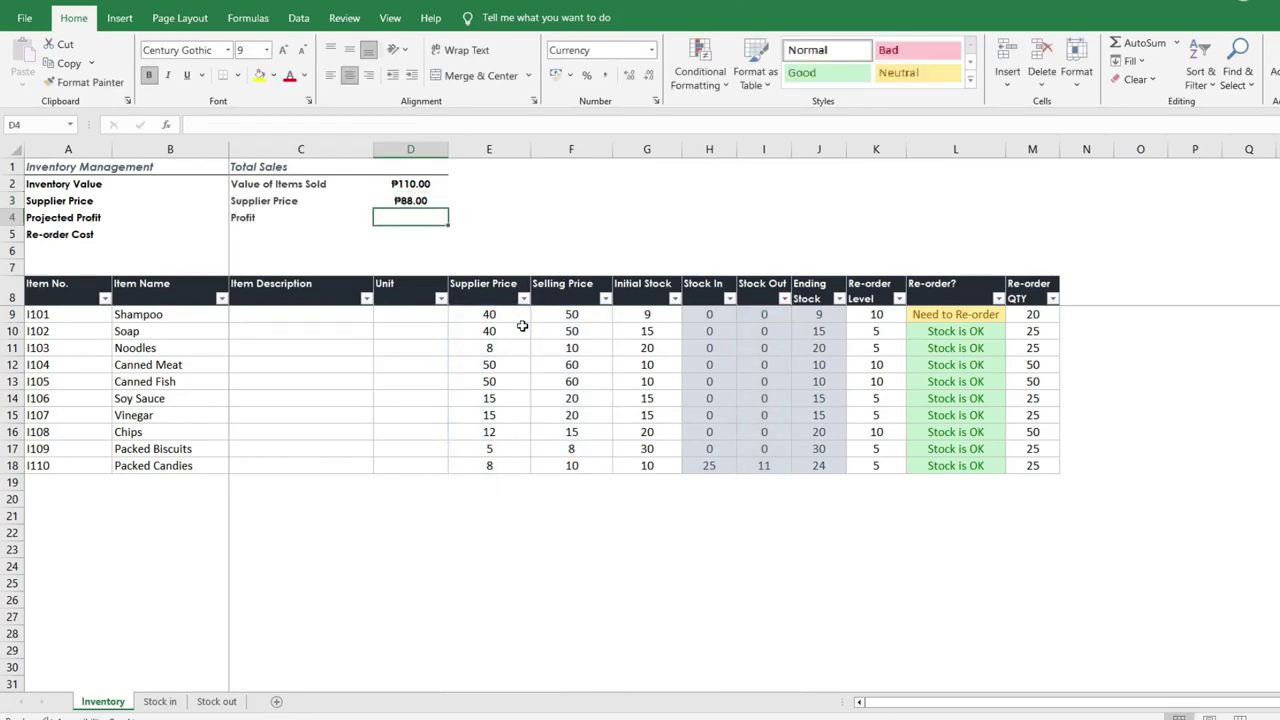
left_click(782, 466)
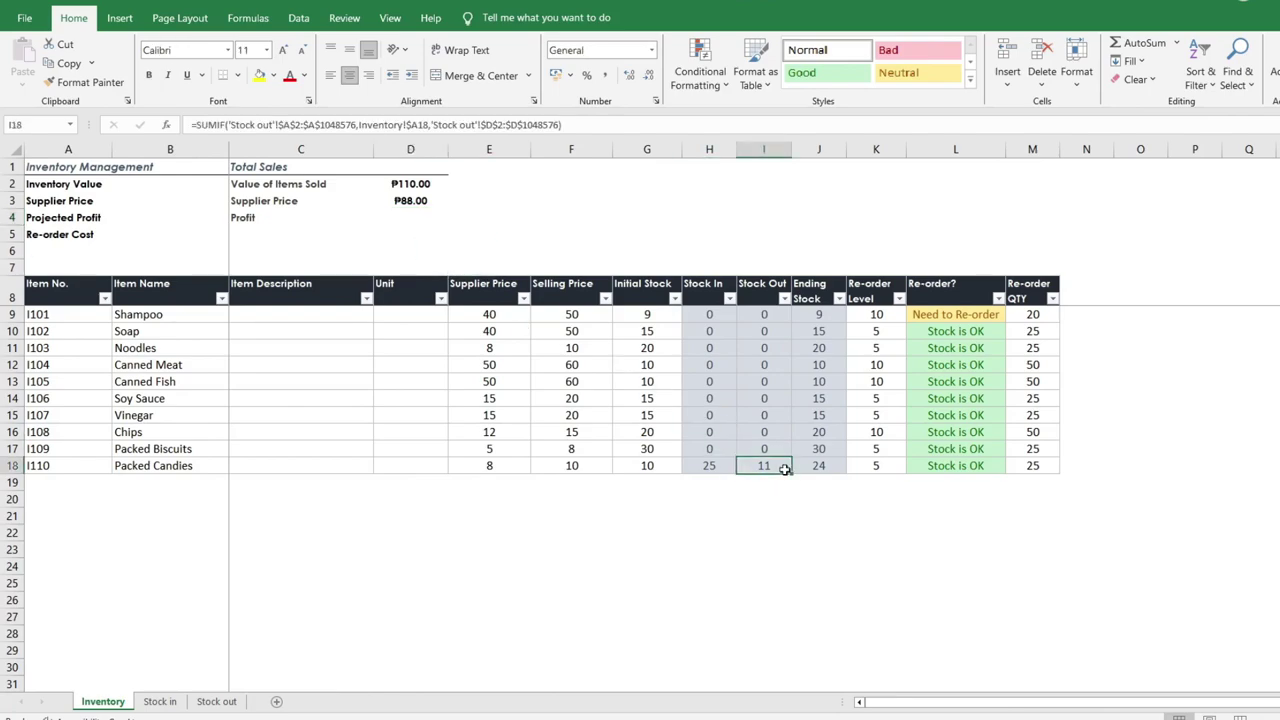
left_click(509, 466)
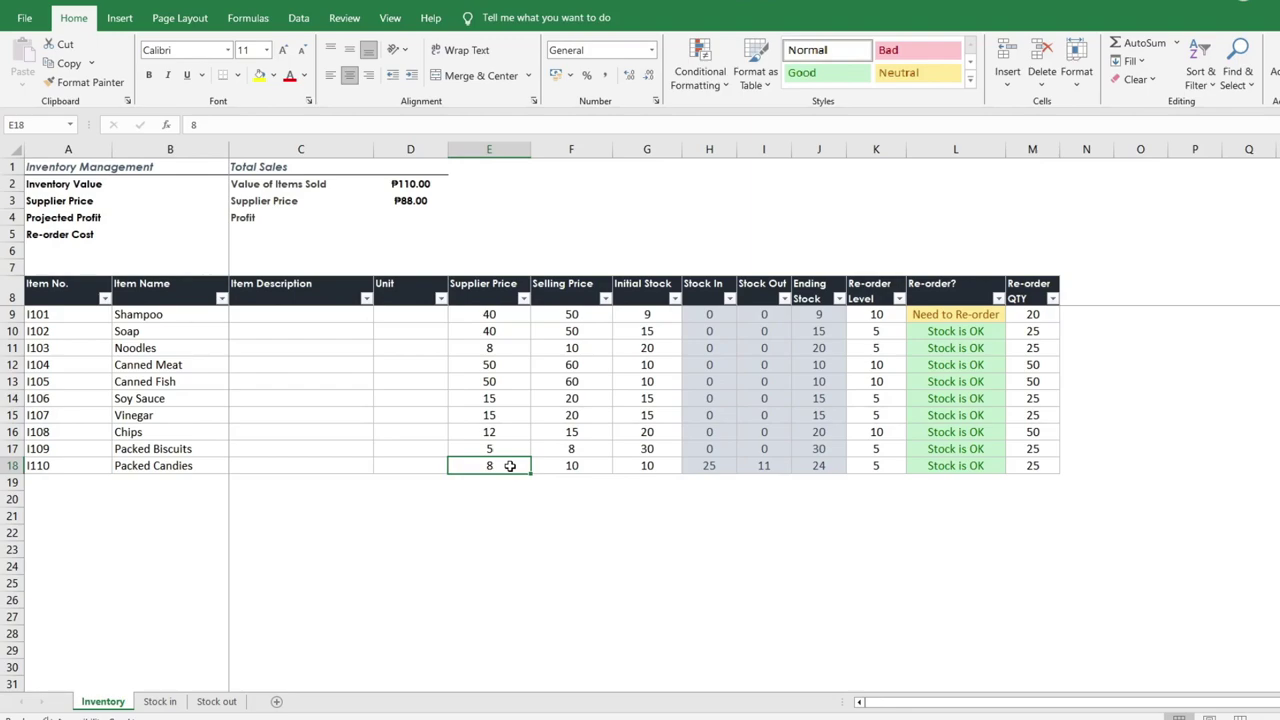
Calculate the sales profit in D4 by subtracting the supplier price in D3 from the value of items sold in D2.
left_click(414, 214)
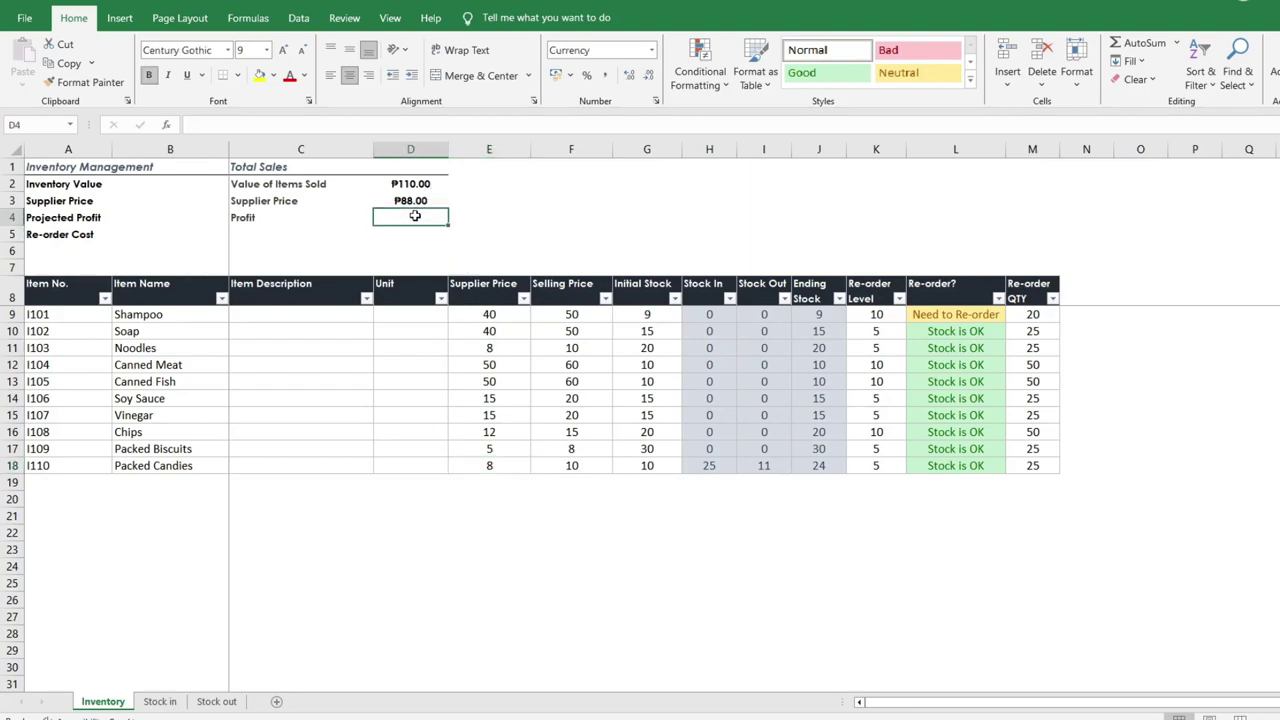
type("=")
key("Up")
key("Up")
type("-")
key("Up")
key("Return")
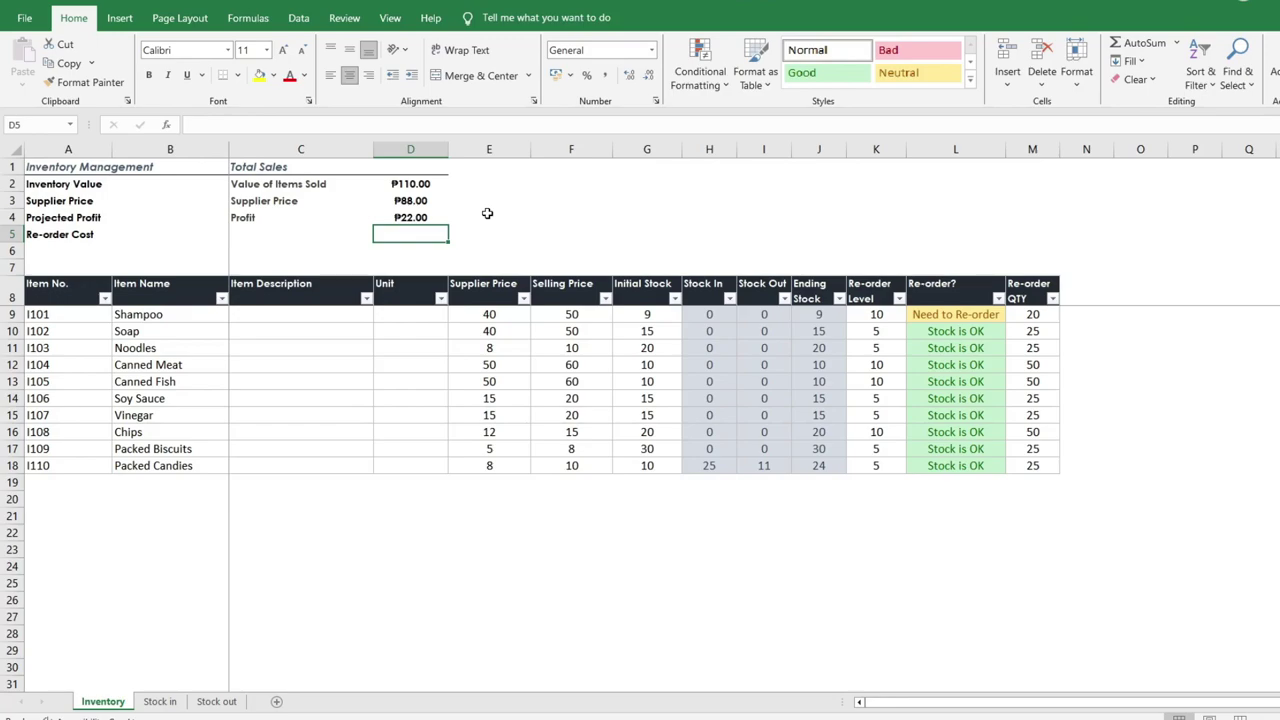
Copy the D2 formula to B2 for the inventory value and shift its second range to the Ending Stock column, J9:J1048576.
left_click(433, 184)
key("ctrl+c")
left_click(190, 180)
key("ctrl+v")
double_click(190, 183)
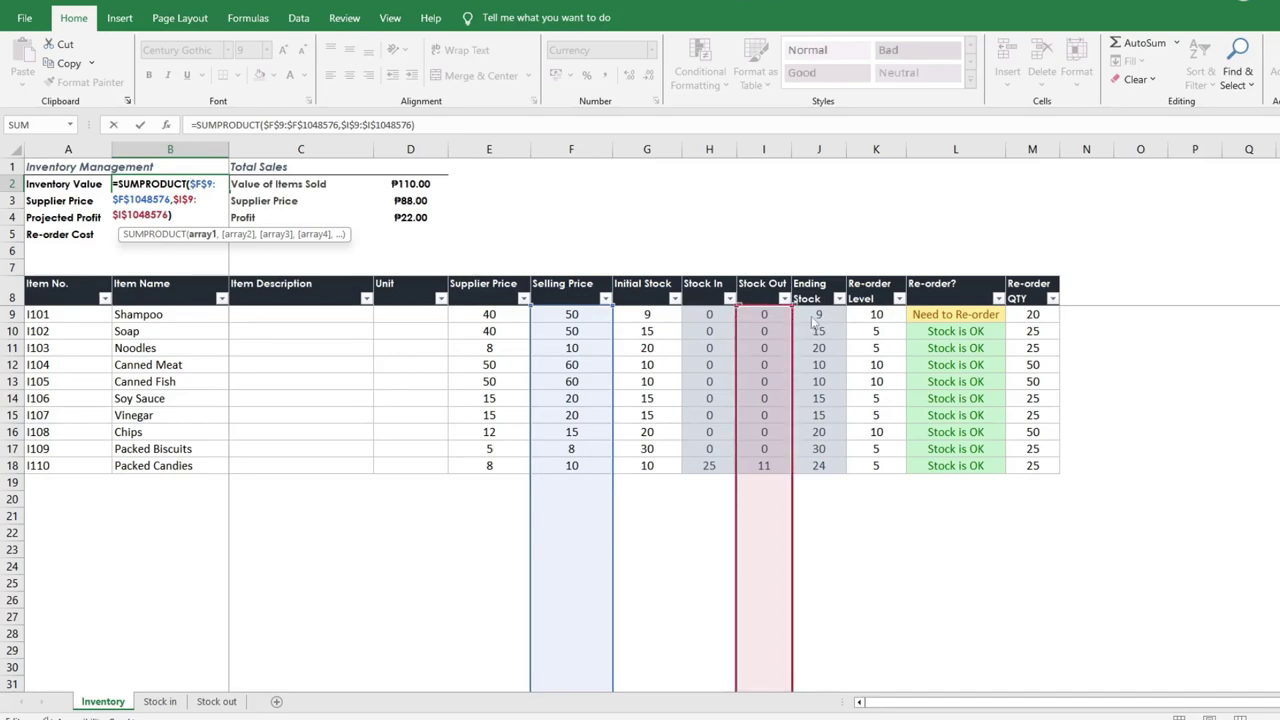
key("Return")
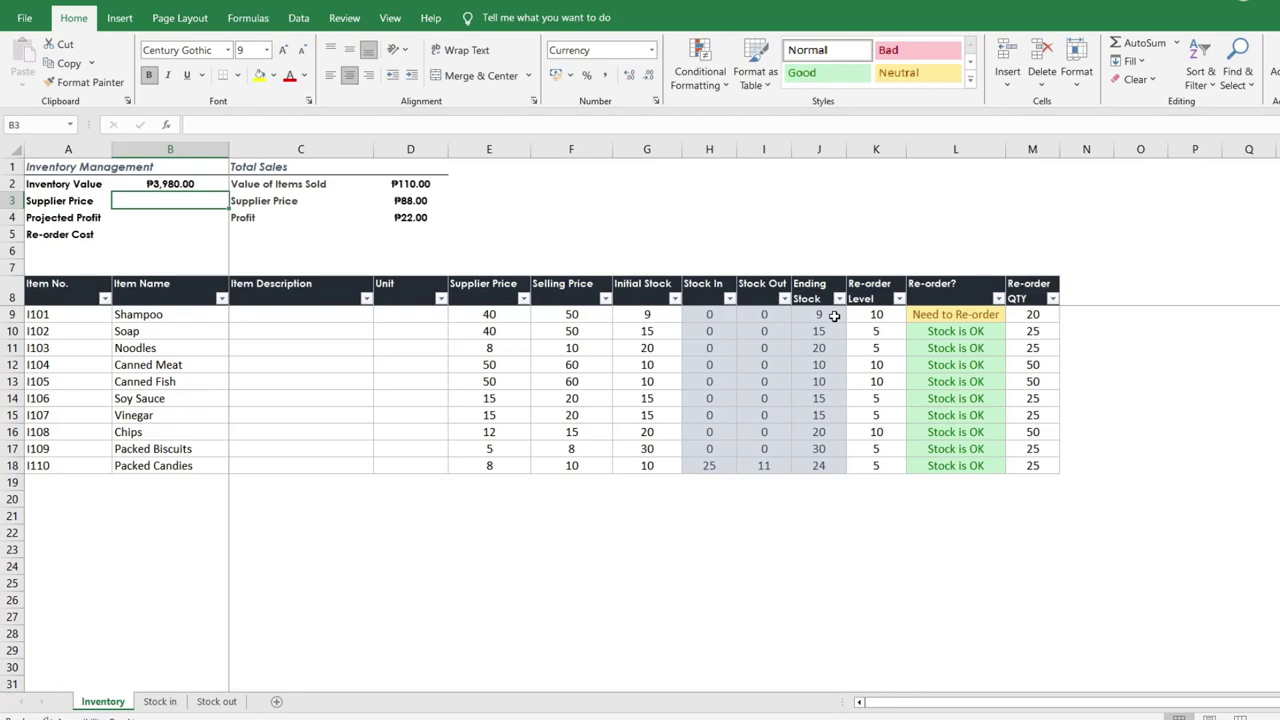
Copy the inventory value formula from B2 to B3 and shift its first range to the Supplier Price column, E9:E1048576.
left_click(205, 186)
key("ctrl+c")
left_click(174, 205)
key("ctrl+v")
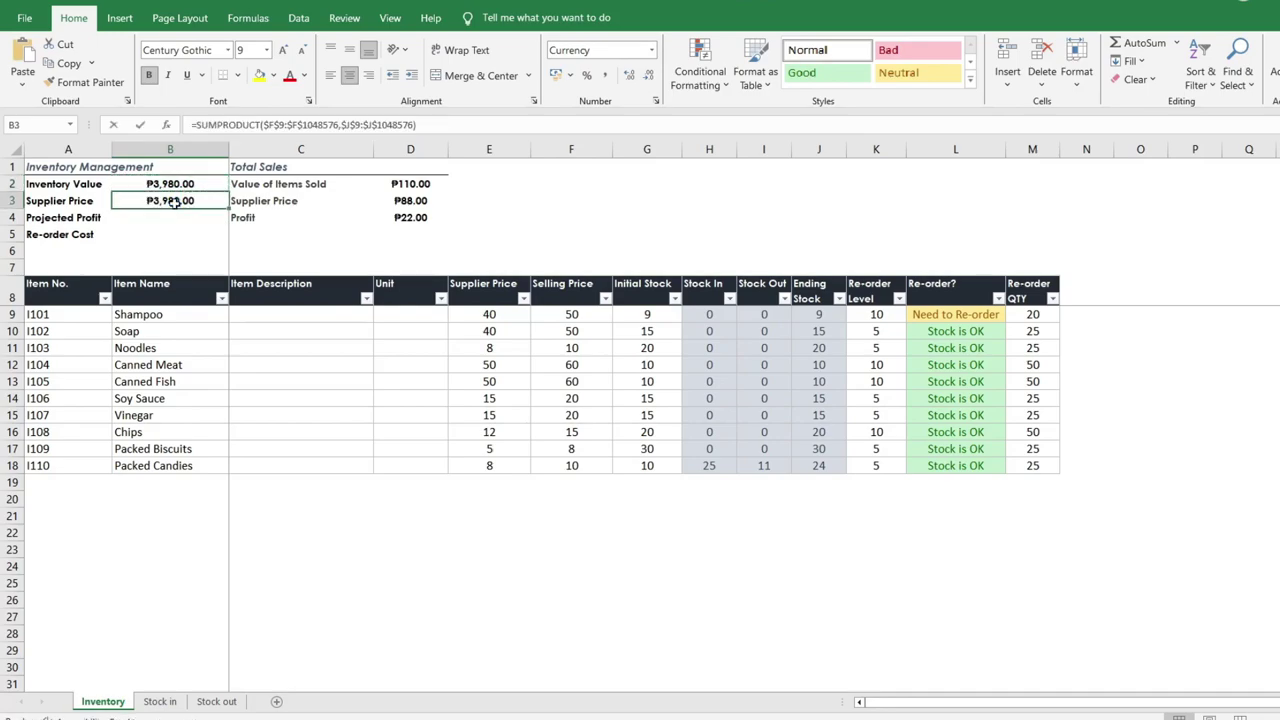
double_click(174, 205)
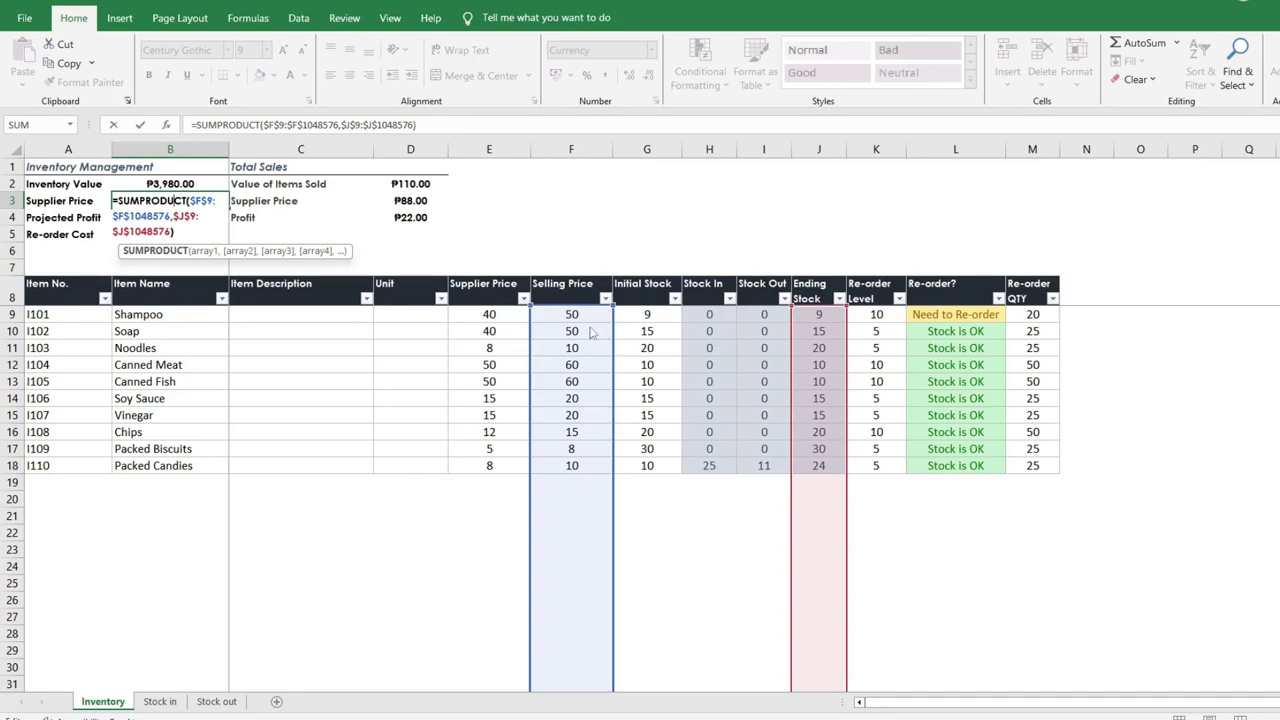
left_click_drag(611, 332, 519, 333)
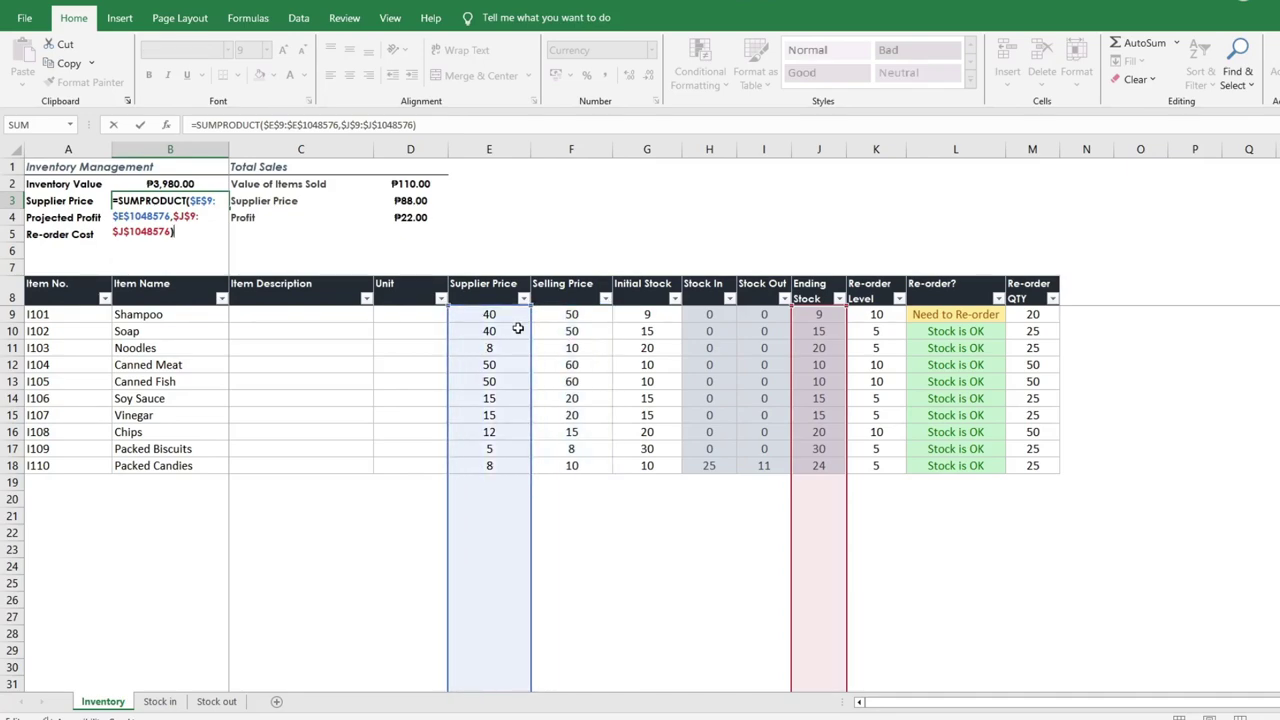
key("Return")
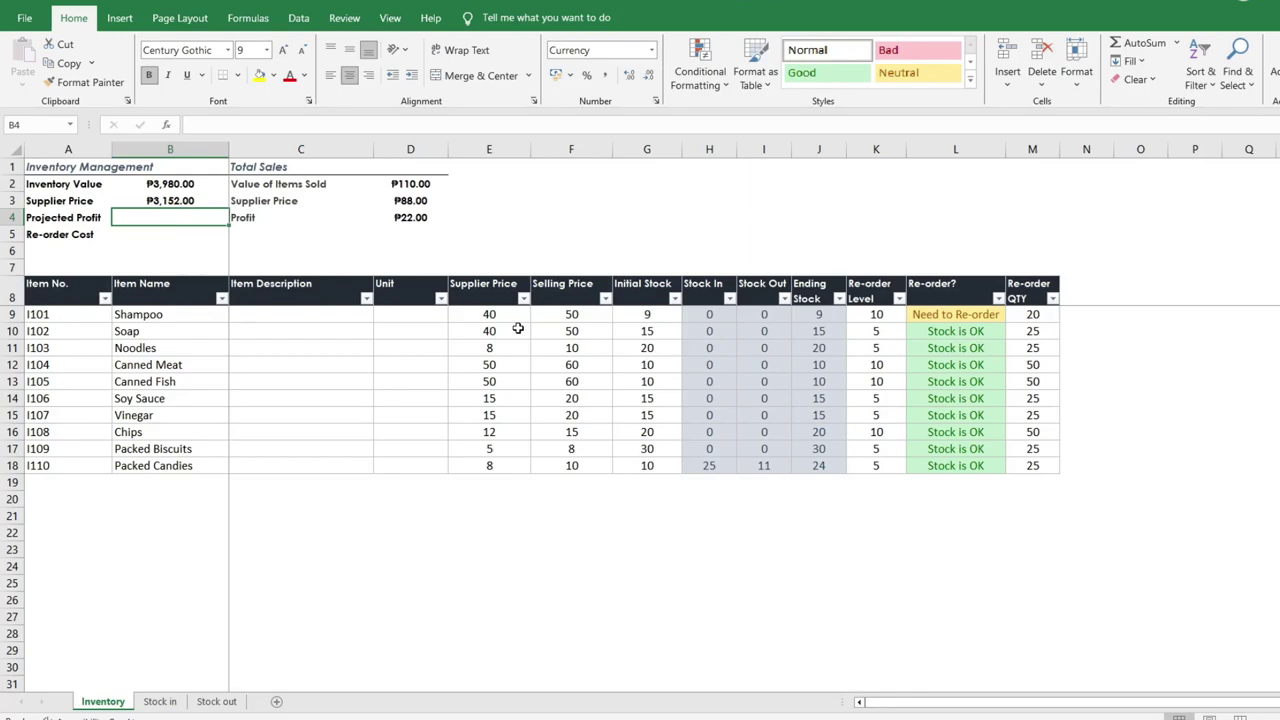
Calculate the projected profit in B4 by subtracting the supplier price in B3 from the inventory value in B2.
type("=")
key("Up")
key("Up")
type("-")
key("Up")
key("Return")
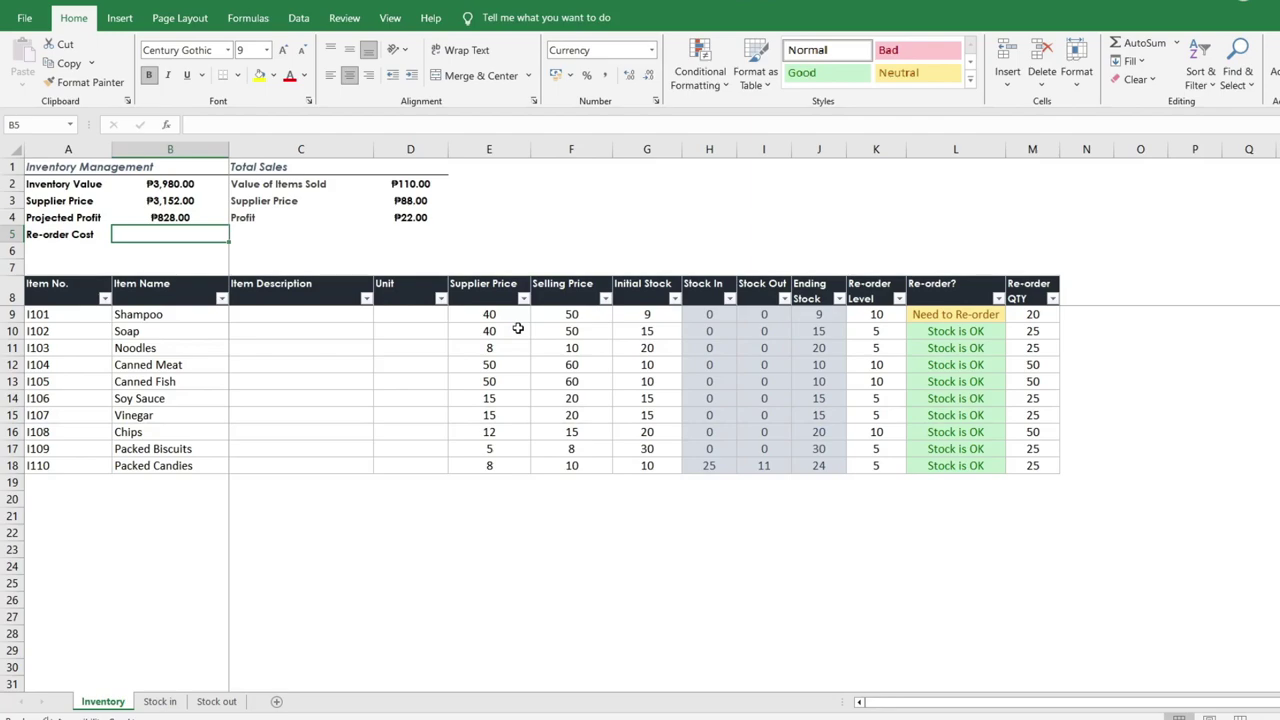
In B5, start a SUMPRODUCT formula for the re-order cost with the absolute Supplier Price range $E$9:$E$1048576 as first array.
type("=sumprod")
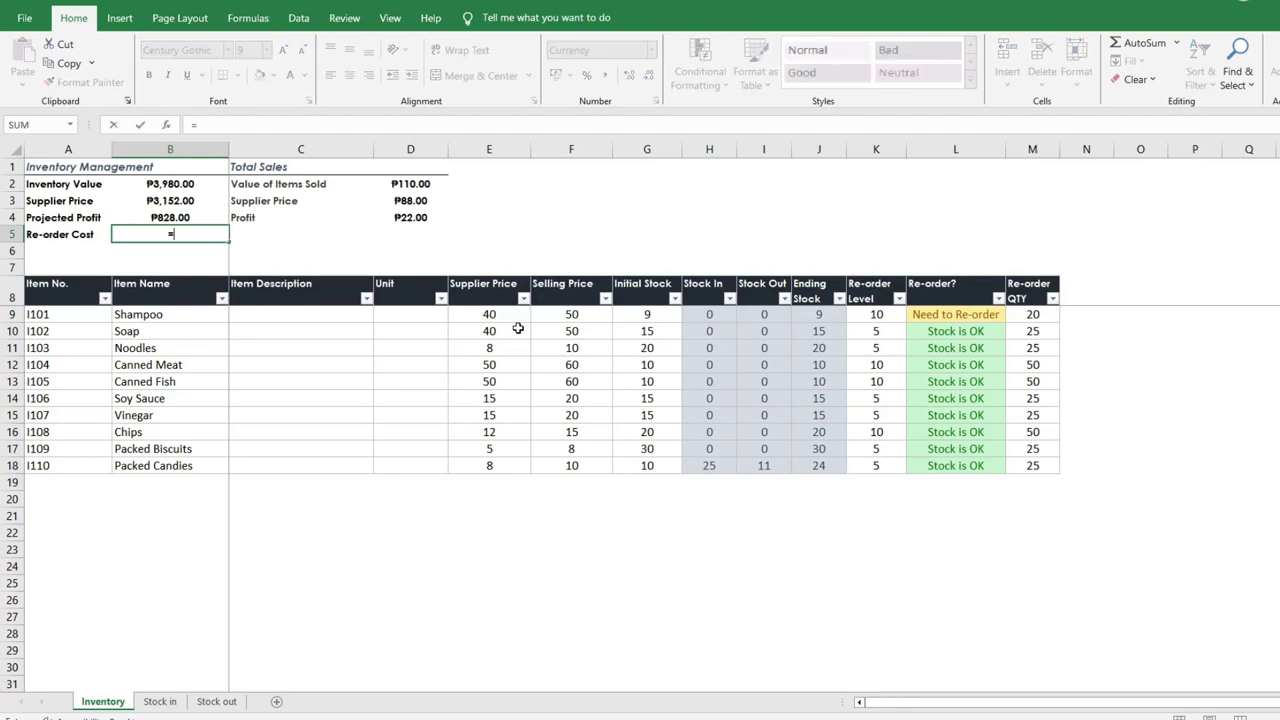
key("Tab")
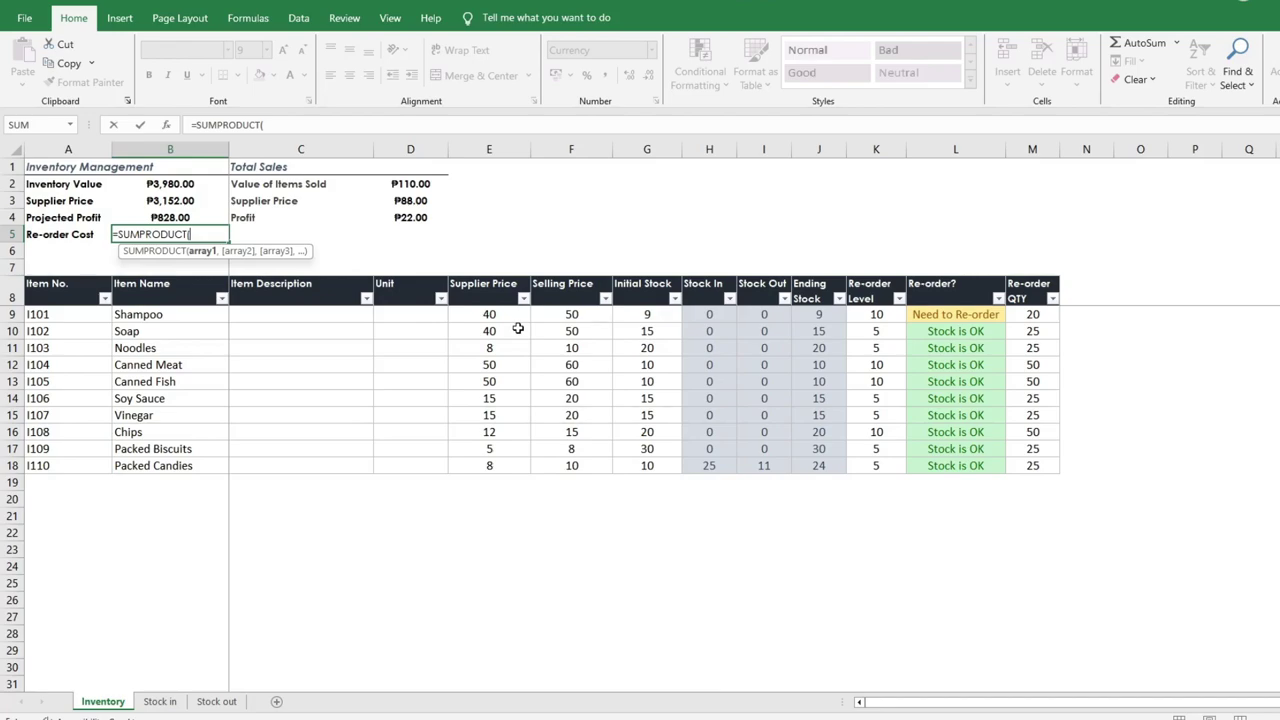
left_click(500, 315)
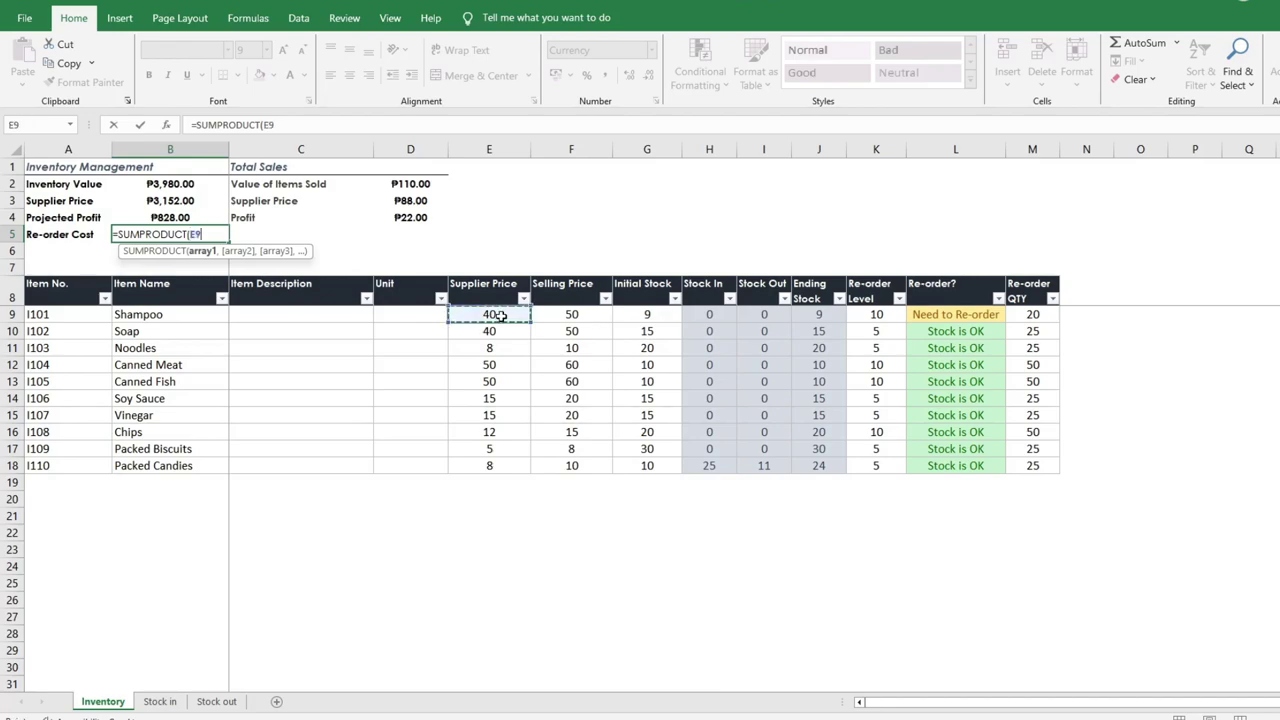
key("ctrl+shift+Down")
key("ctrl+shift+Down")
key("F4")
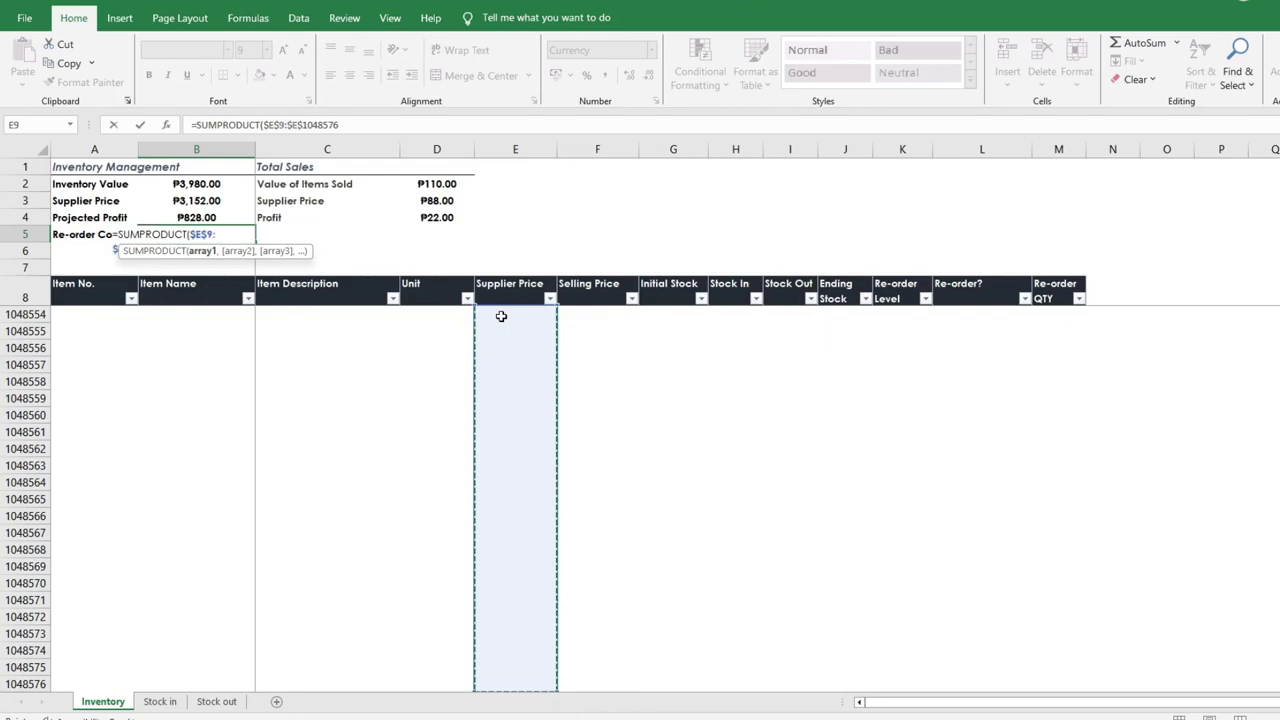
Add the absolute Re-order QTY range $M$9:$M$1048576 as second array of the B5 formula.
type(",")
left_click_drag(1279, 672, 1279, 165)
left_click(1027, 315)
key("ctrl+shift+Down")
key("ctrl+shift+Down")
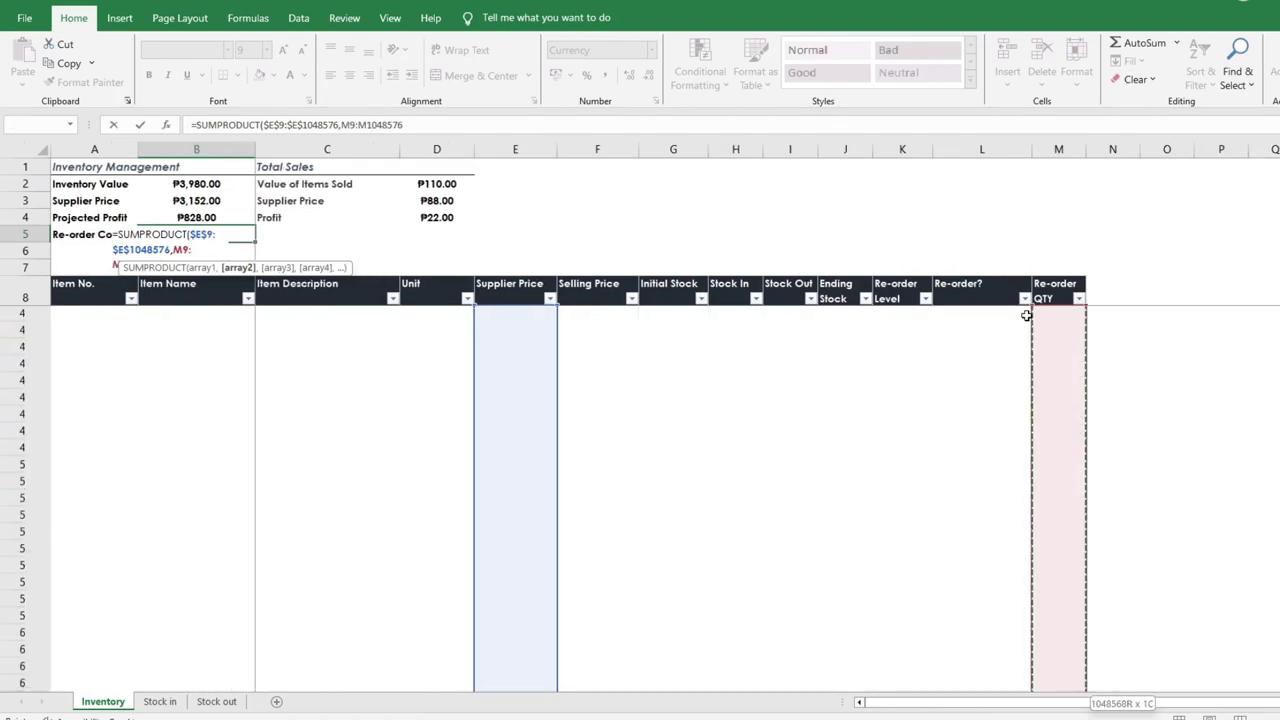
key("F4")
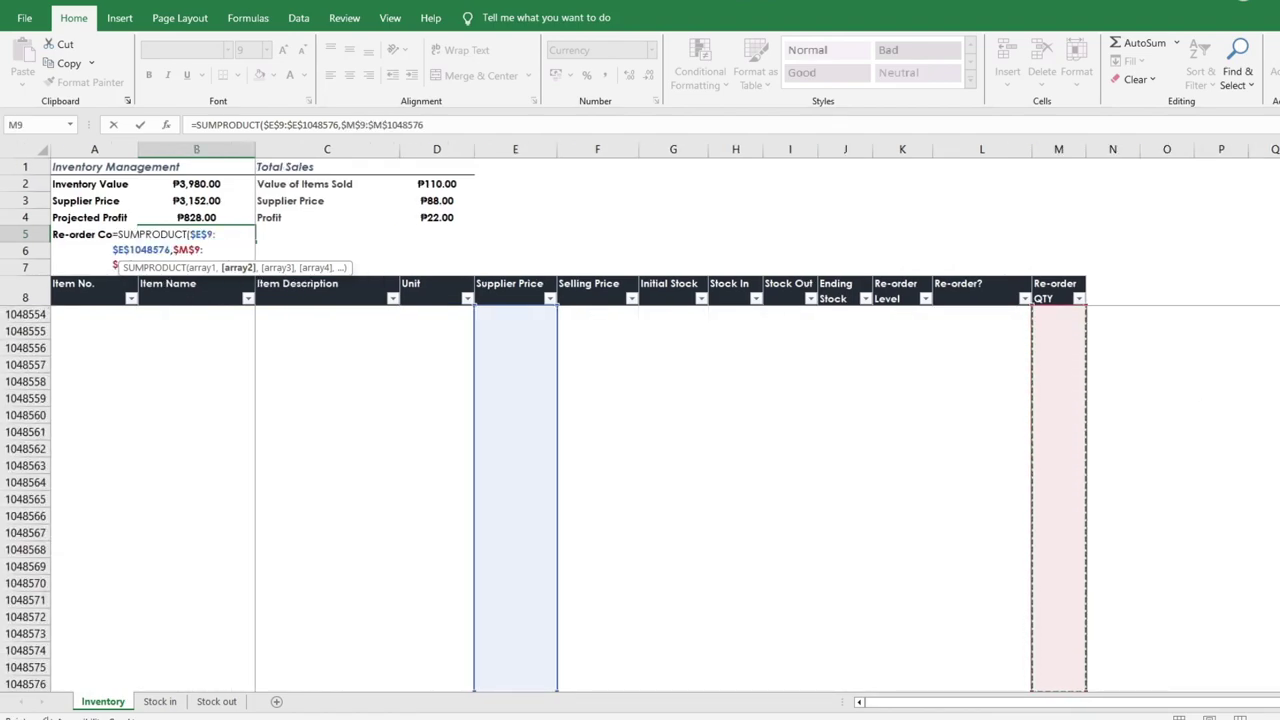
left_click_drag(1279, 672, 1279, 165)
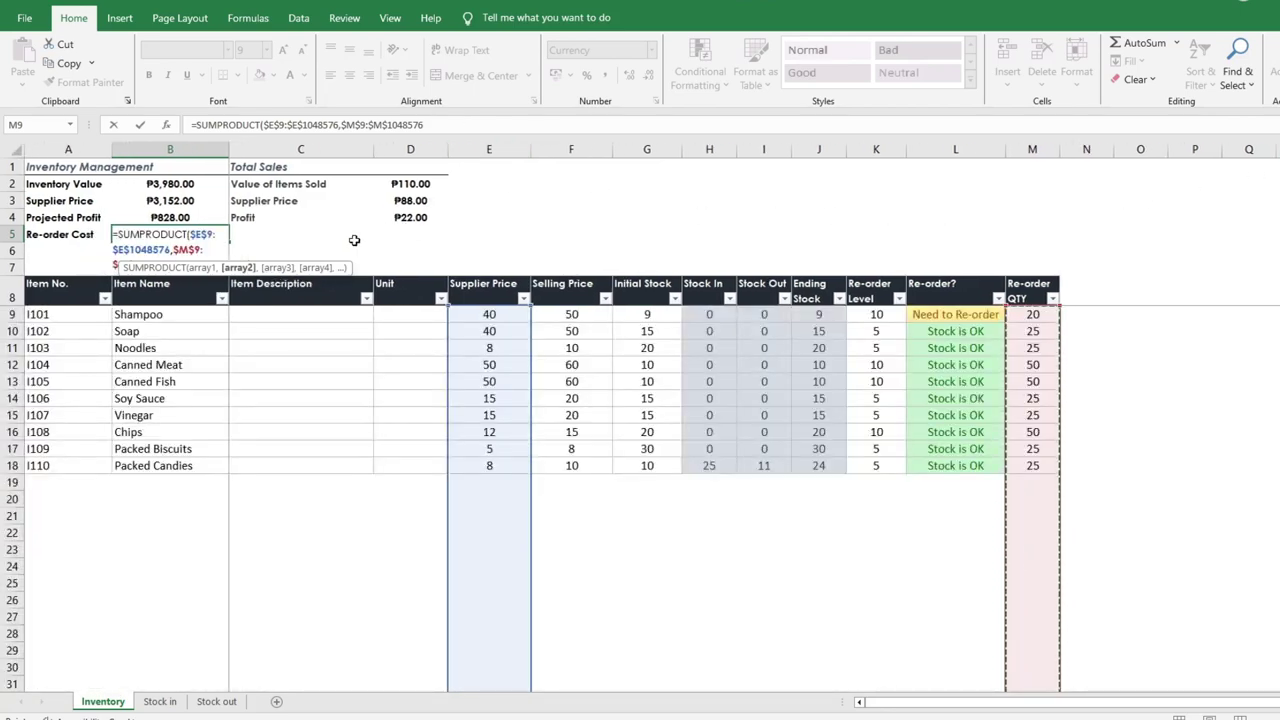
Add the third array --($L$9:$L$1048576="Need to Re-order") to the B5 SUMPRODUCT formula and close its parentheses.
left_click(457, 125)
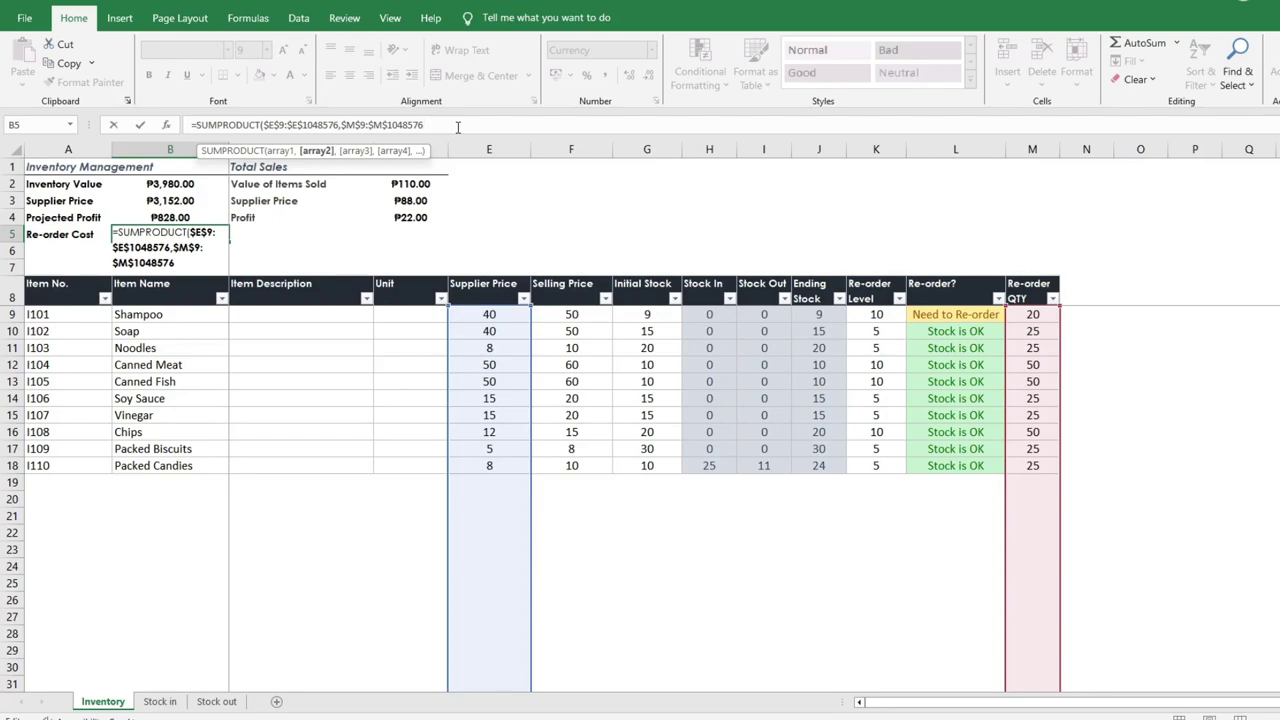
type(",")
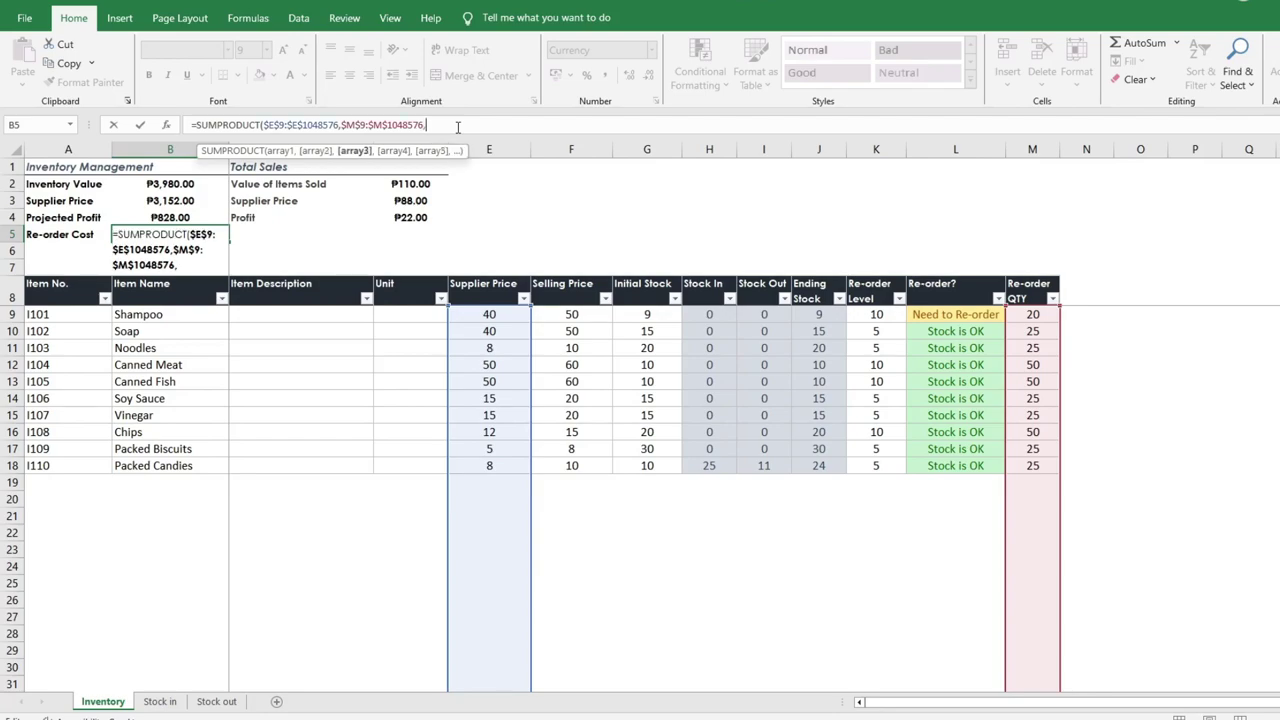
type("--(")
left_click(930, 316)
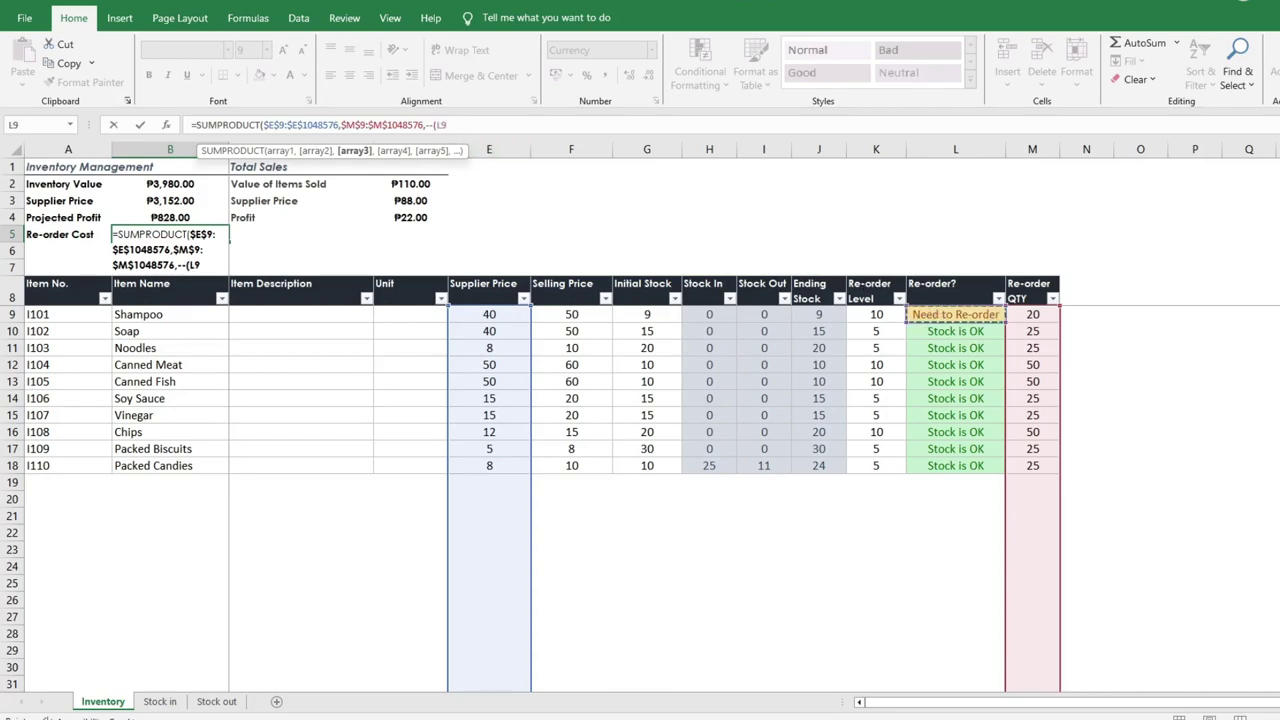
scroll(530, 498, "down", 1)
scroll(530, 498, "up", 1)
key("ctrl+shift+Down")
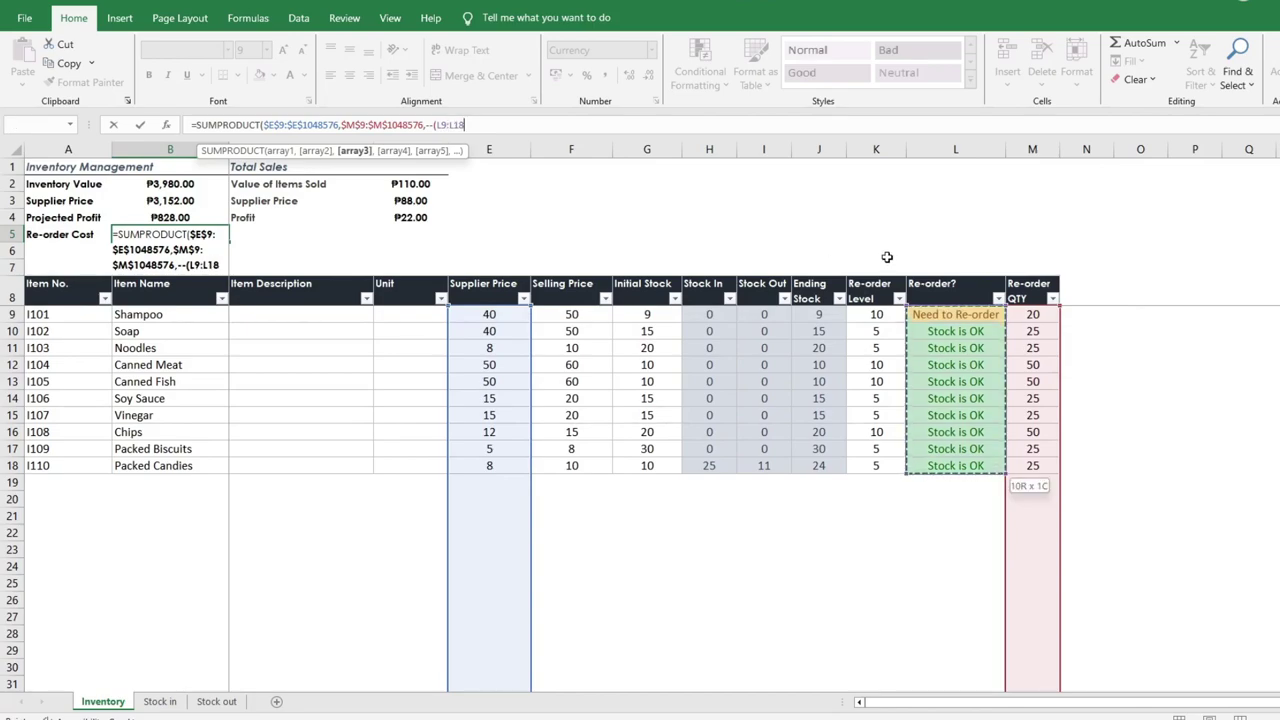
key("ctrl+shift+Down")
key("F4")
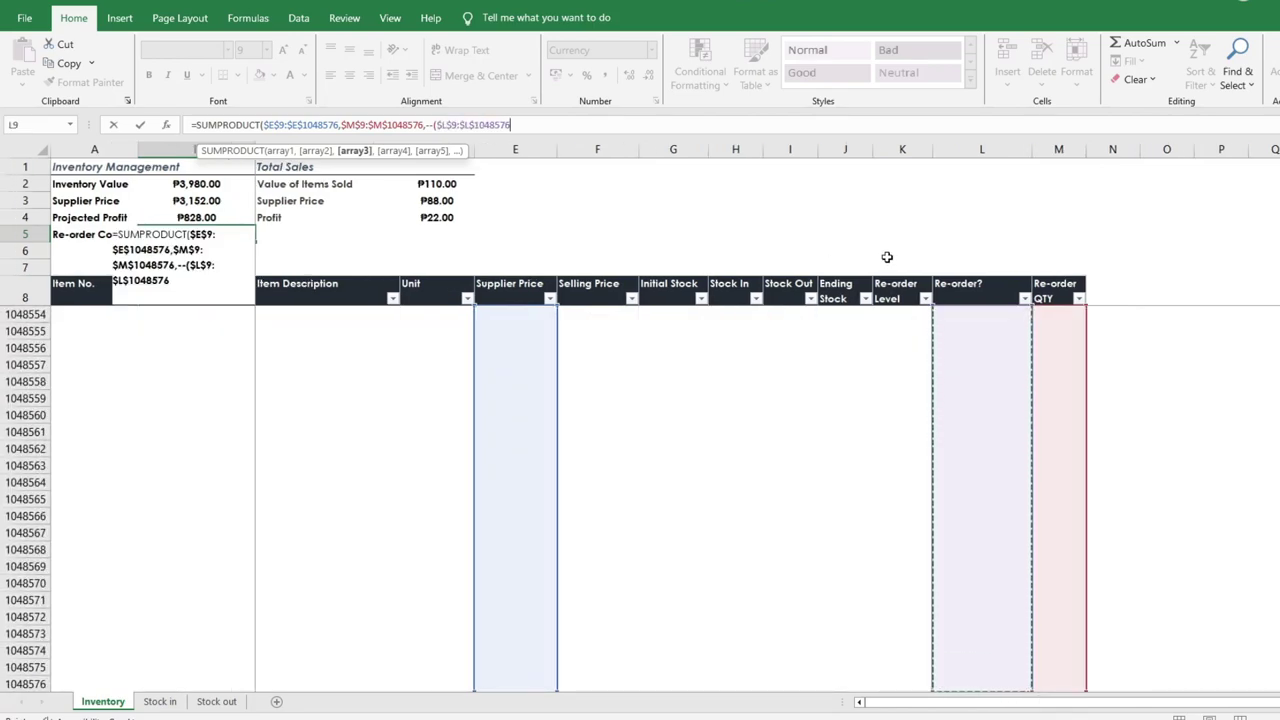
type("=\"Need to ")
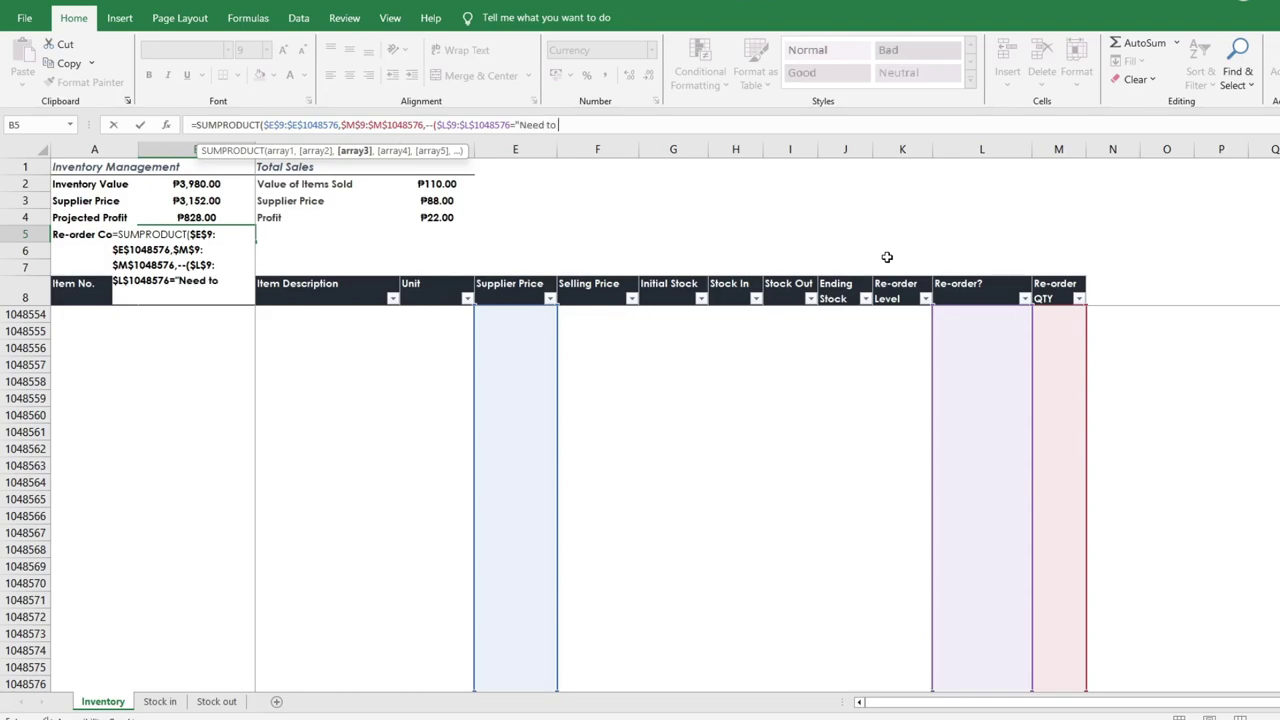
type("Re-order\"))")
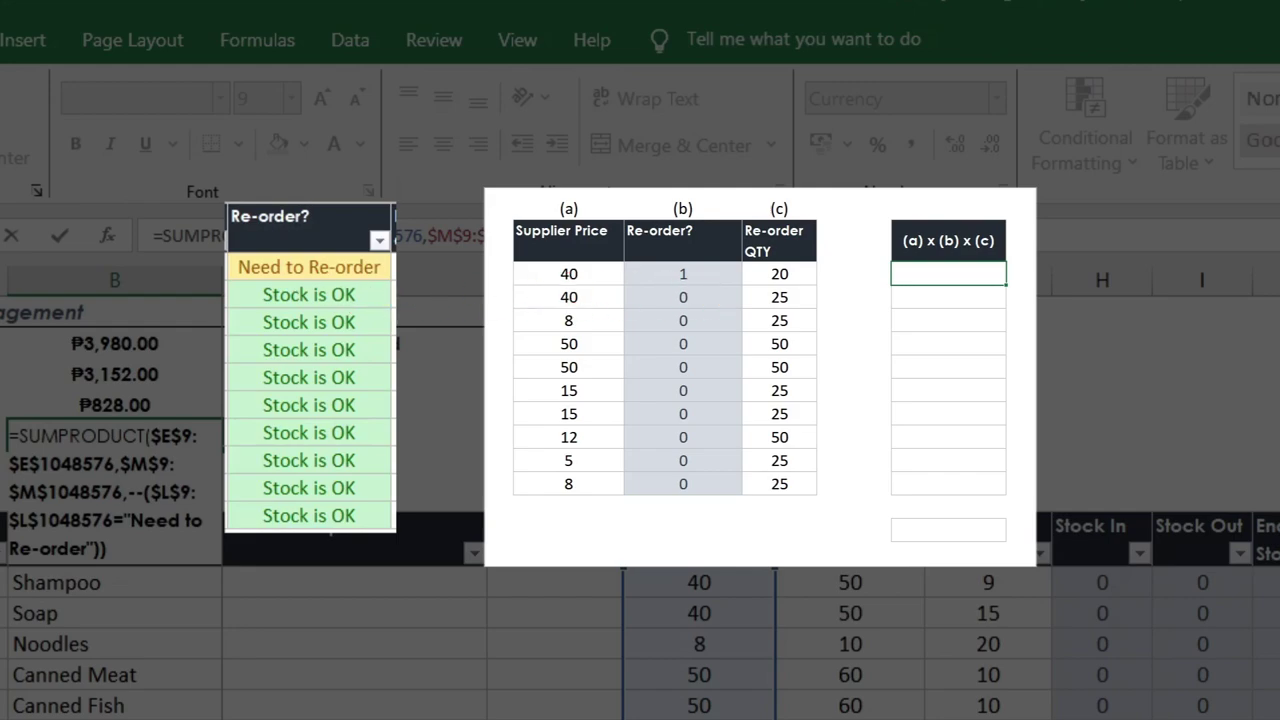
In the example table's first (a) x (b) x (c) row, multiply Supplier Price by Re-order? by Re-order QTY.
type("=")
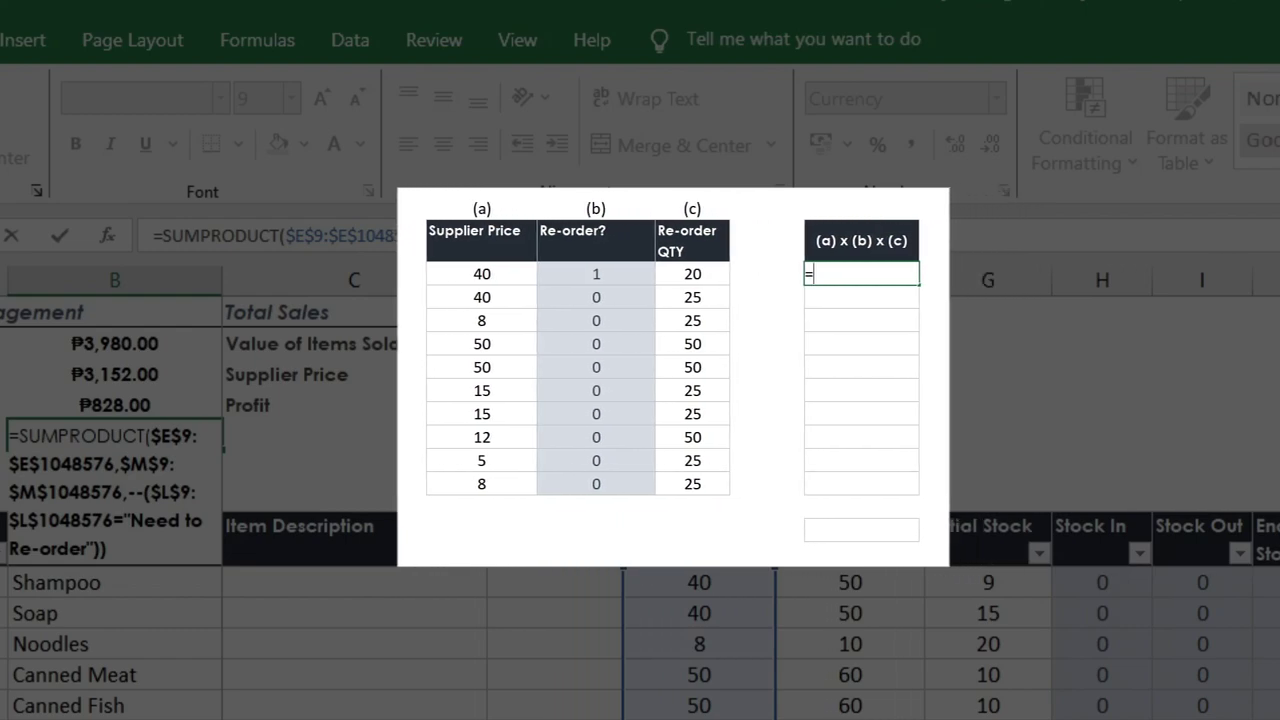
left_click(502, 271)
type("*")
left_click(548, 273)
type("*")
left_click(676, 273)
key("Return")
Fill the example table's product formula down its column and total the products with SUM in the cell below.
left_click(893, 279)
left_click_drag(901, 285, 844, 278)
left_click(859, 526)
type("=sum")
key("Tab")
key("Return")
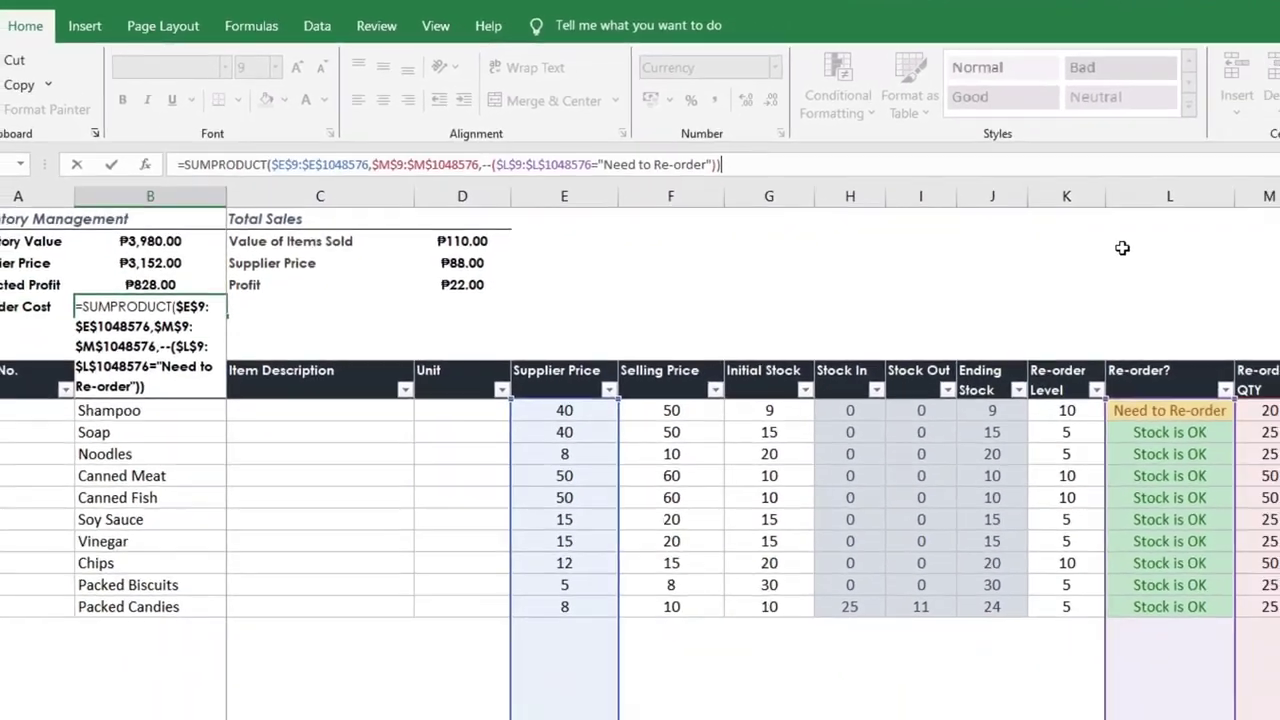
Enter the finished re-order cost formula in B5 and check it against Shampoo's supplier price and re-order quantity.
key("Return")
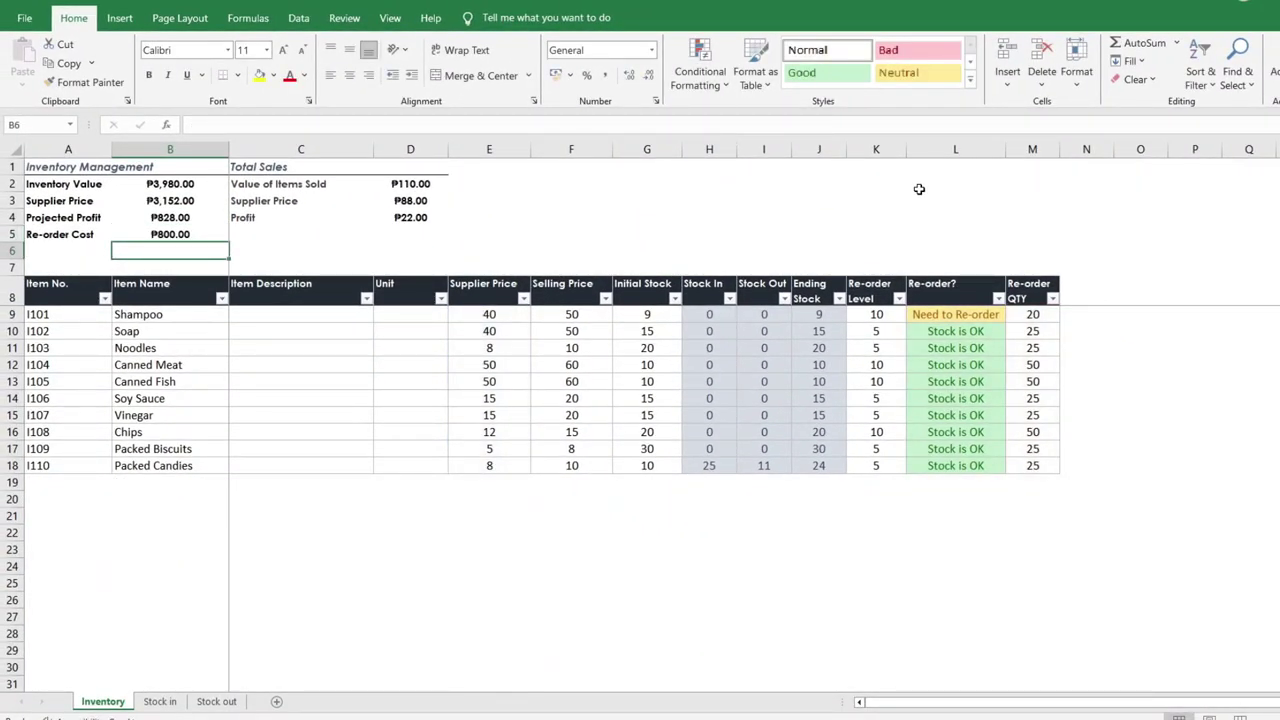
left_click(1045, 313)
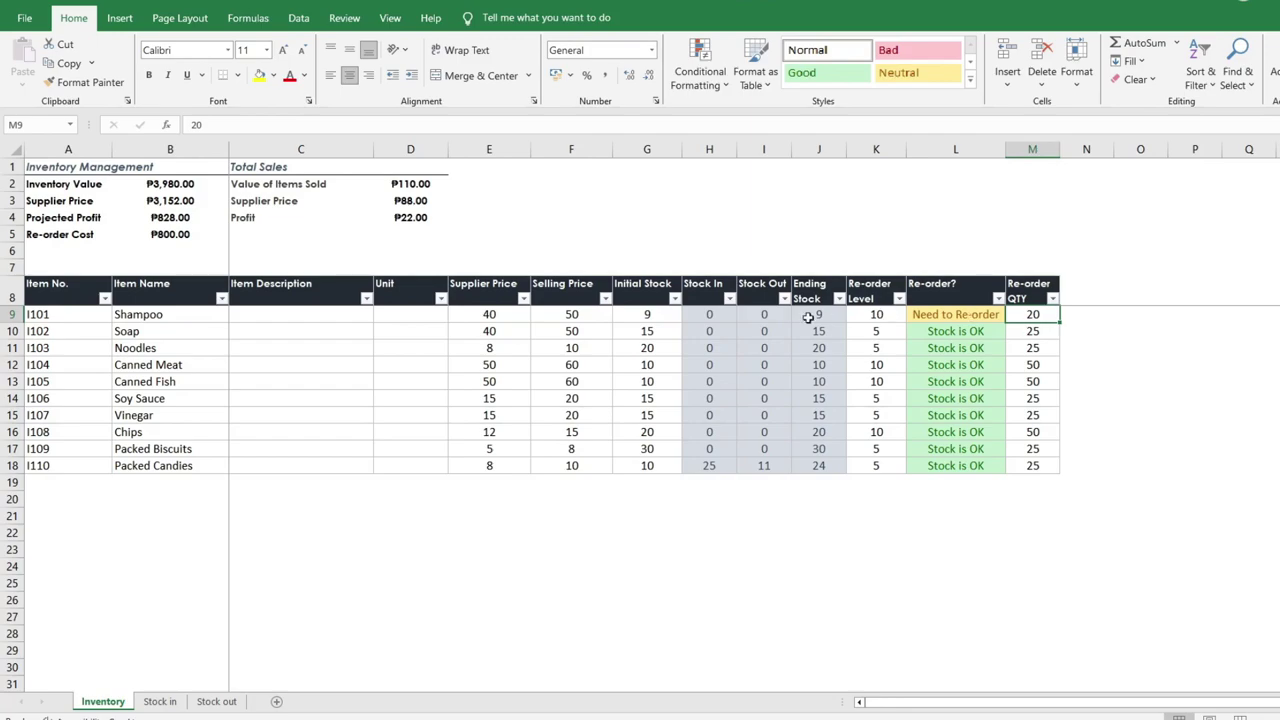
left_click(521, 315)
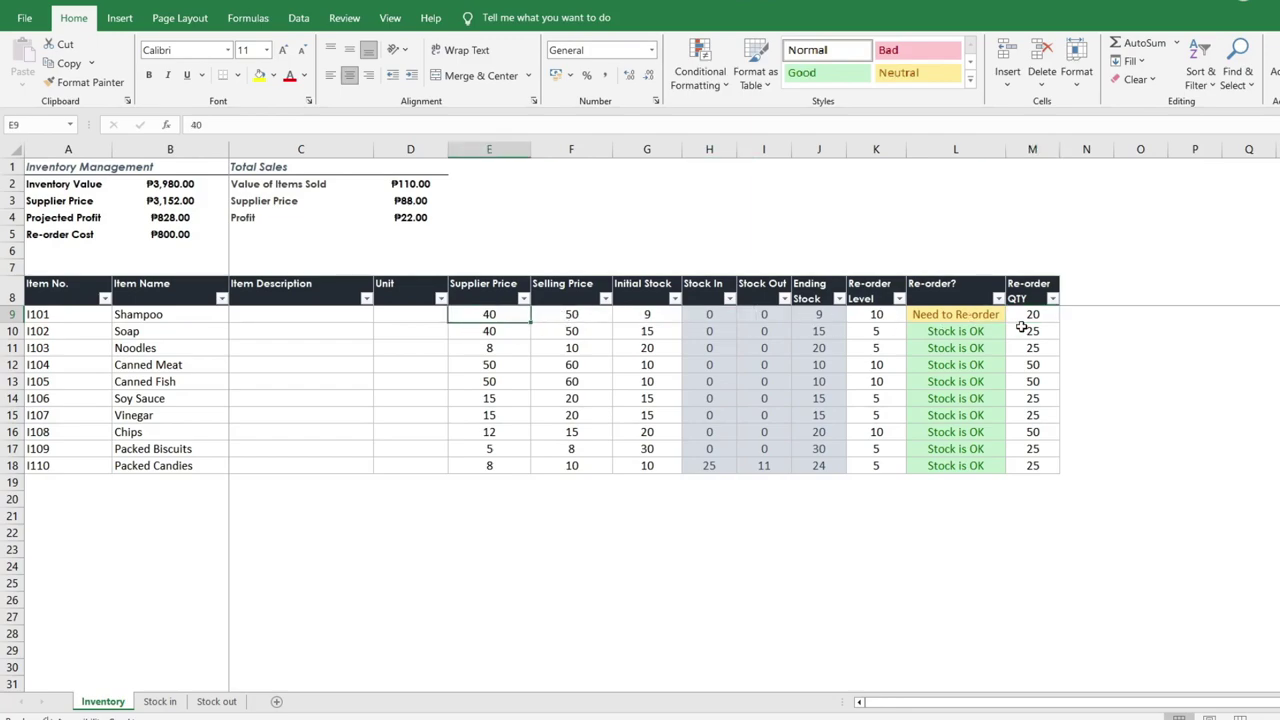
left_click(1053, 314)
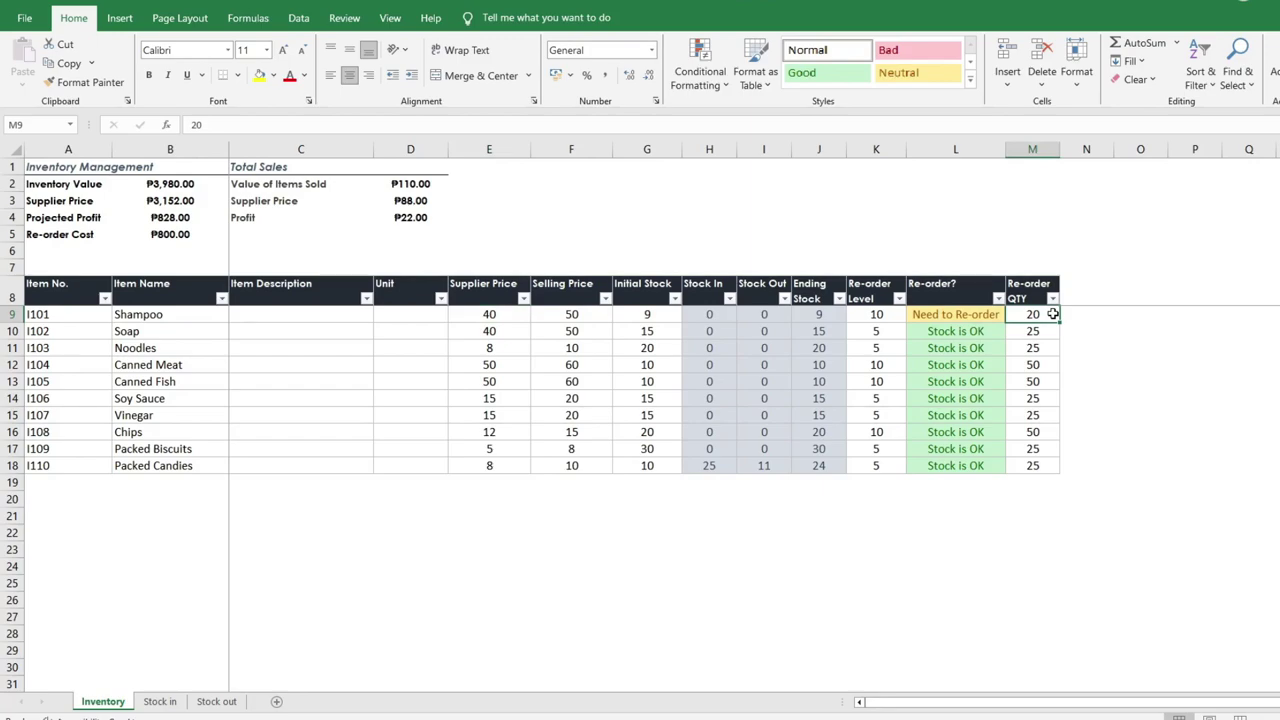
left_click(204, 235)
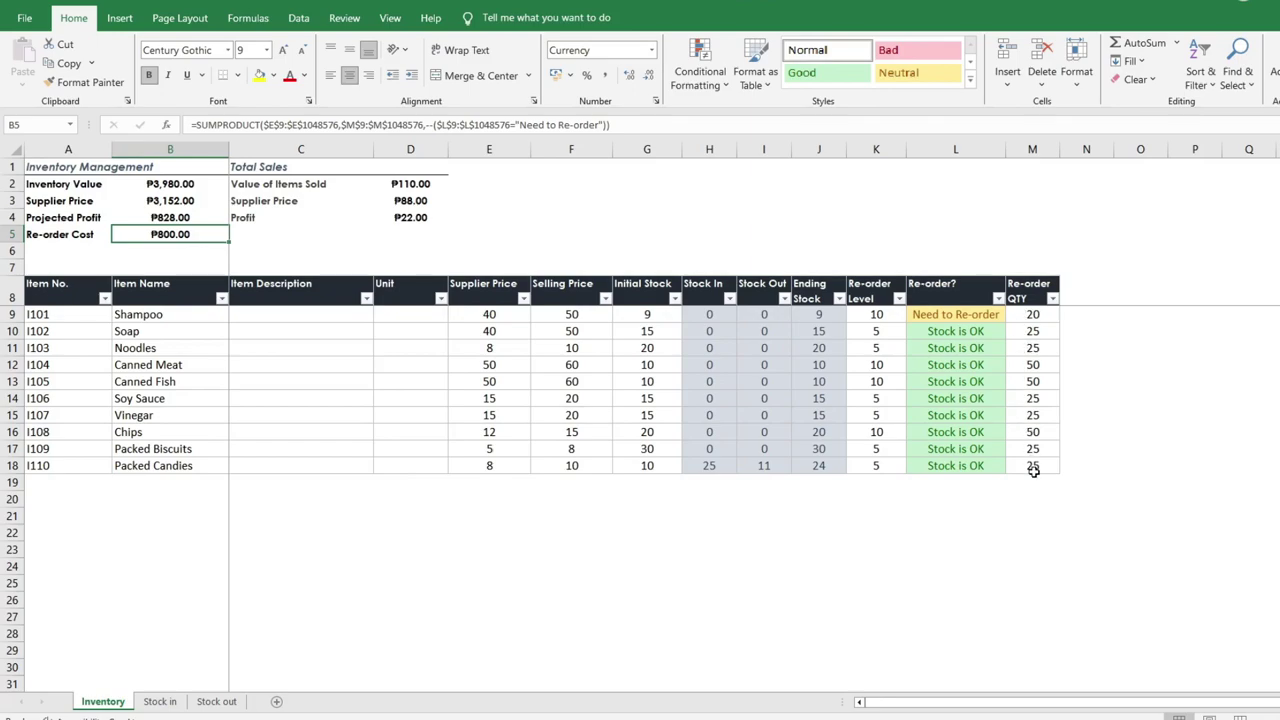
left_click(1030, 313)
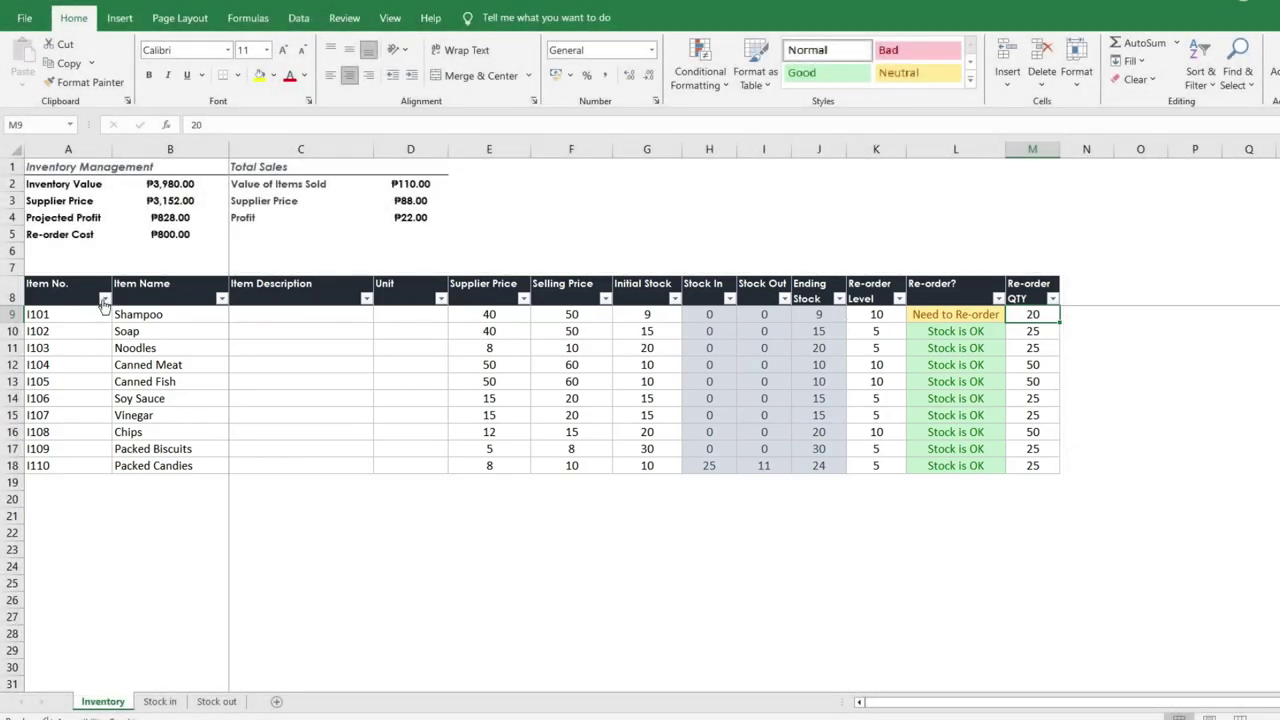
Turn on filtering for the inventory table from Item No. to Re-order QTY, down through the empty rows below the items.
left_click(61, 284)
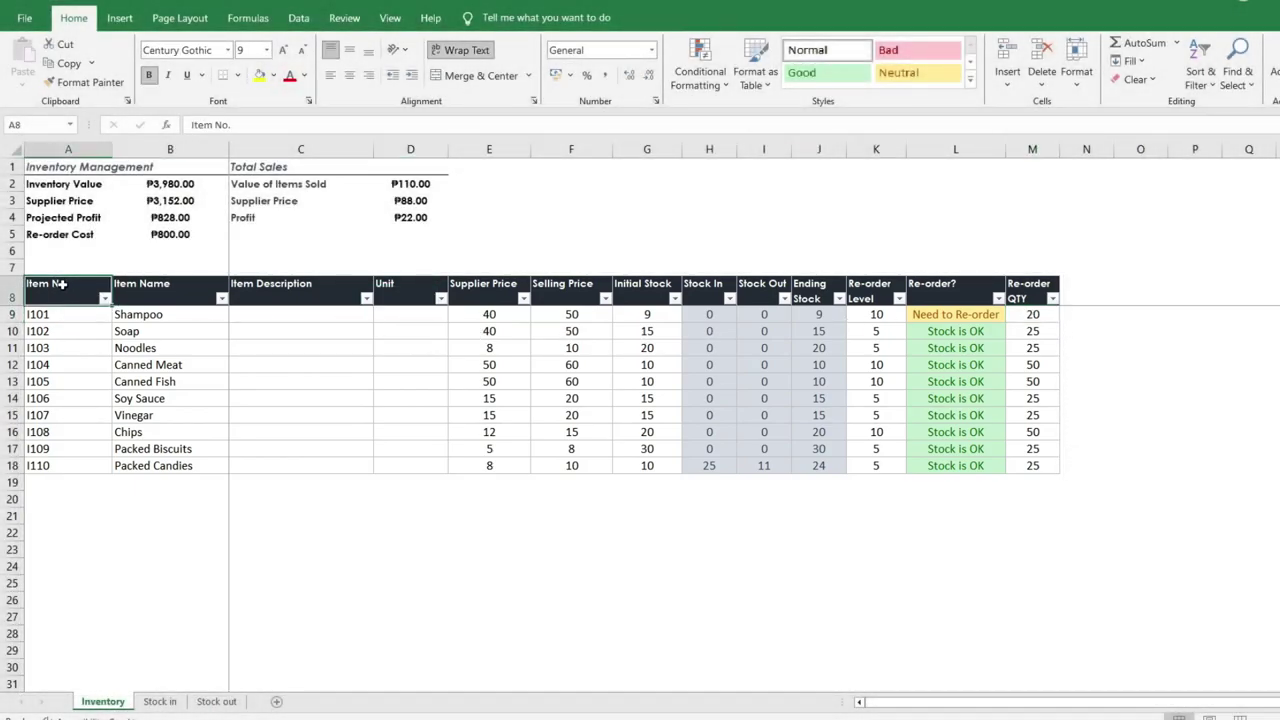
left_click(1037, 467, "shift")
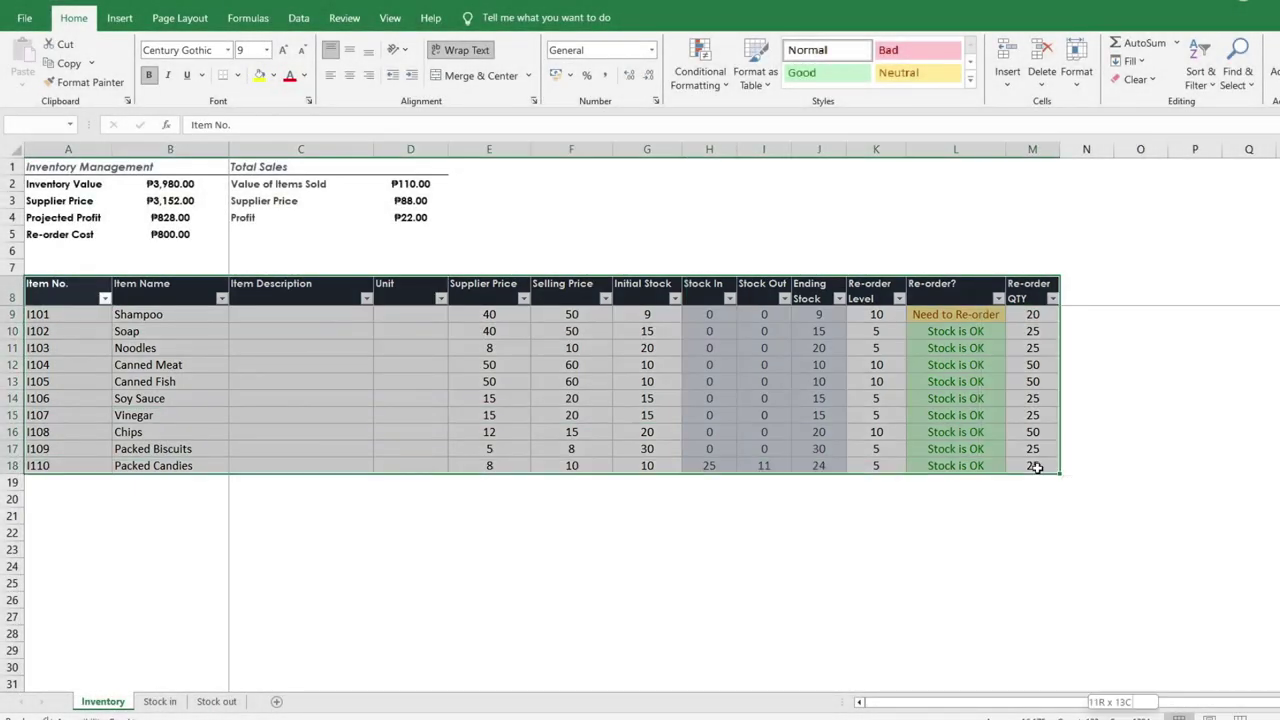
key("ctrl+shift+Down")
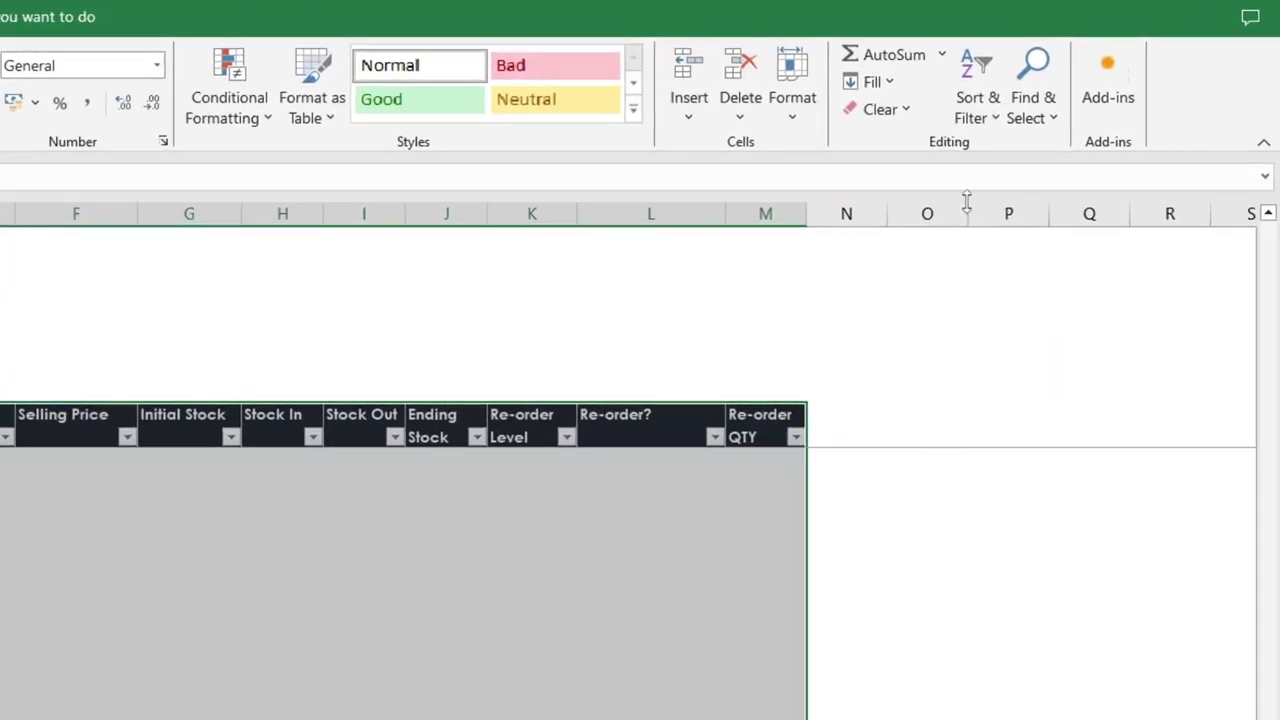
left_click(979, 113)
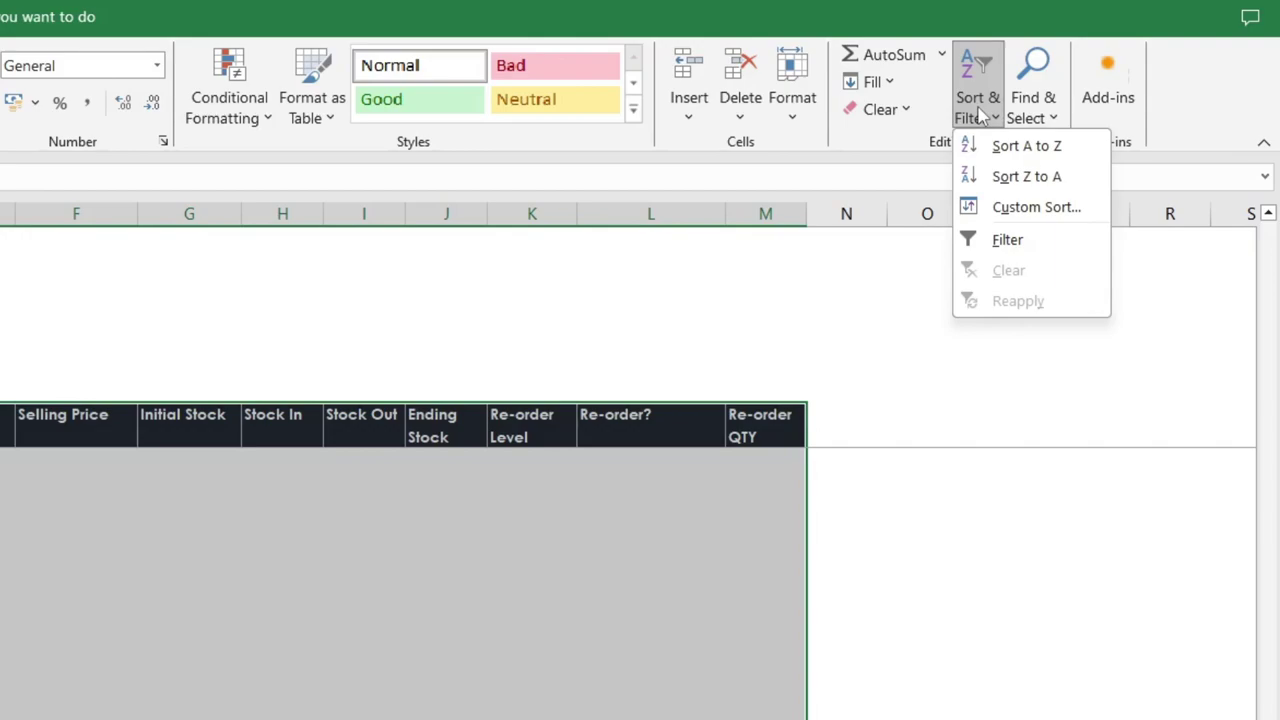
left_click(990, 240)
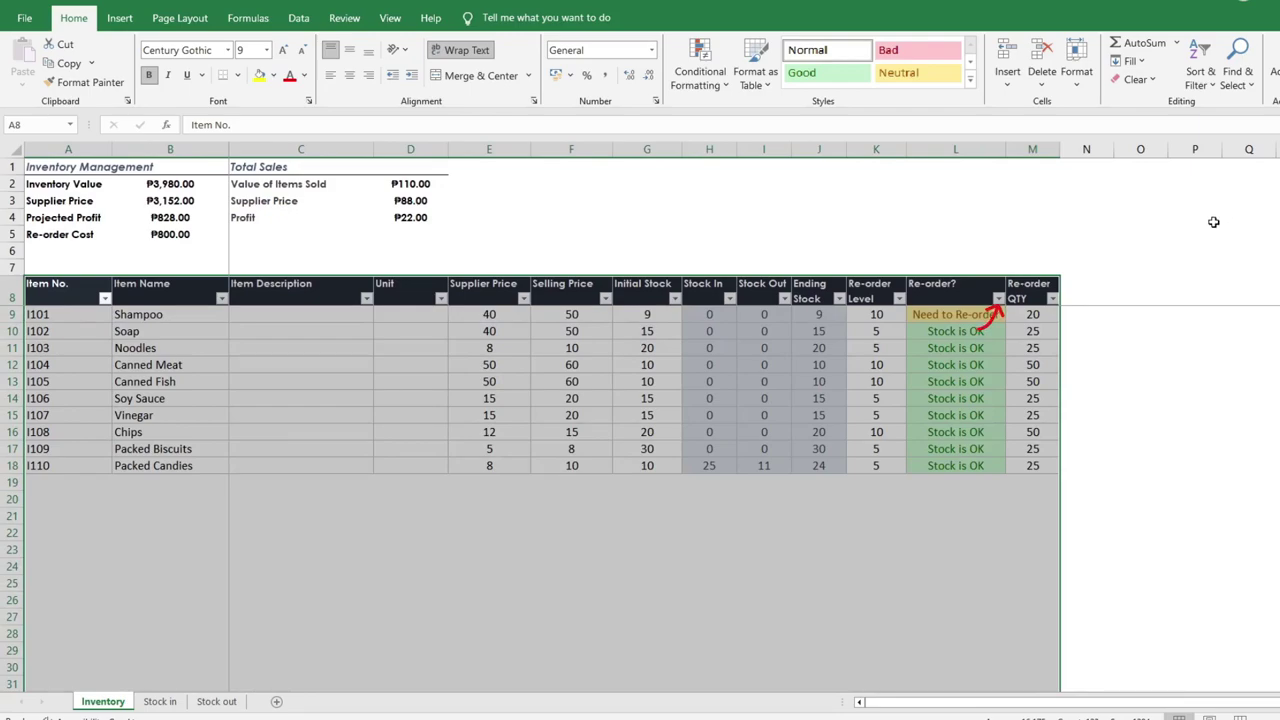
Filter the Re-order? column to show only the items marked Need to Re-order.
left_click(996, 298)
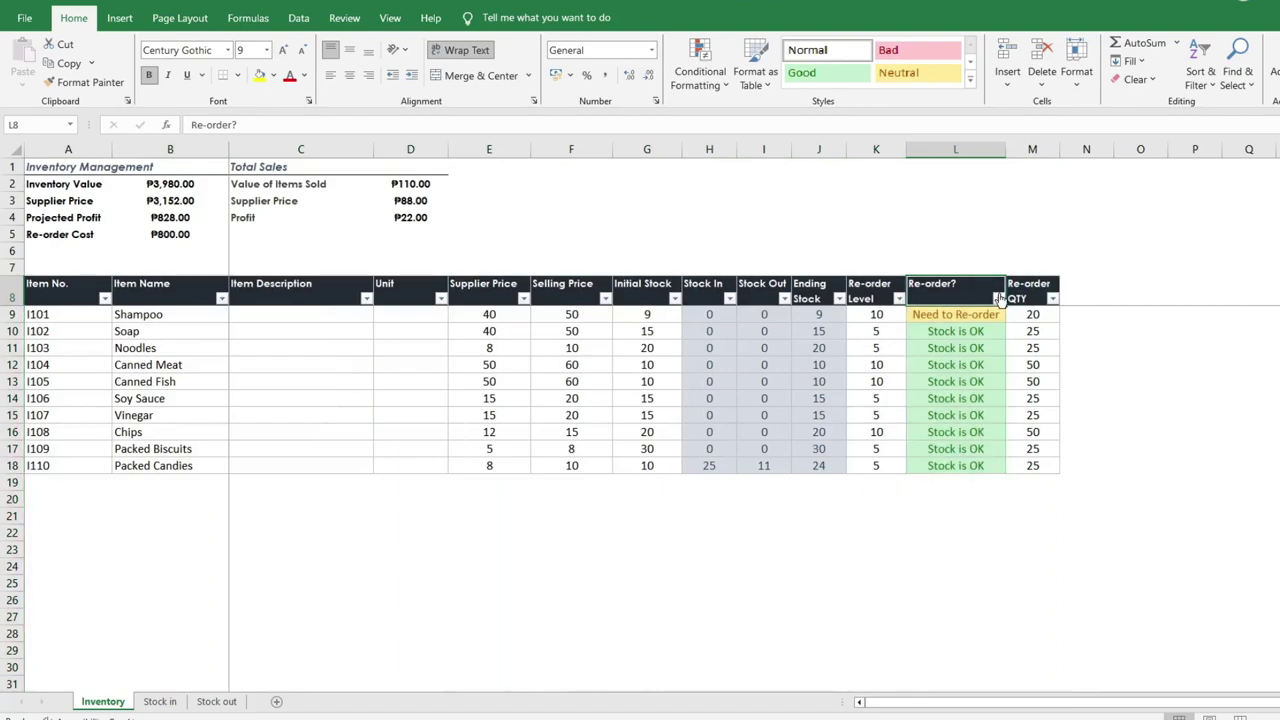
left_click(997, 299)
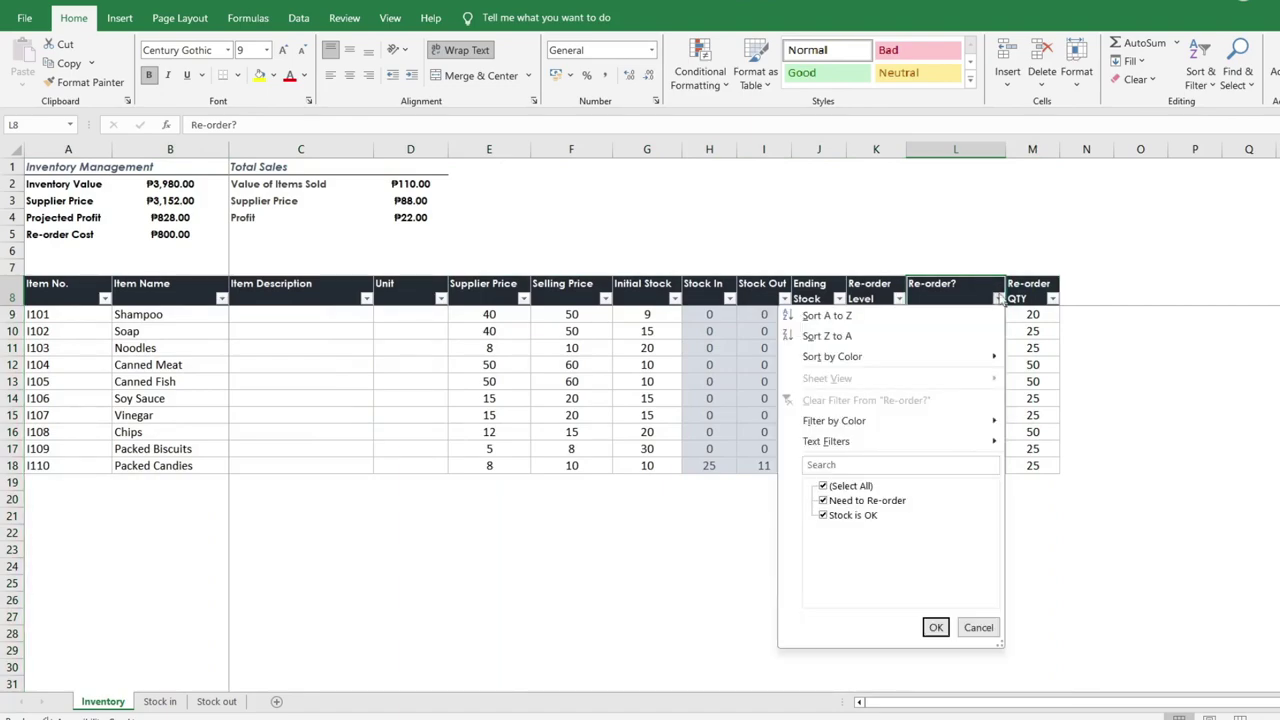
left_click(851, 487)
left_click(866, 500)
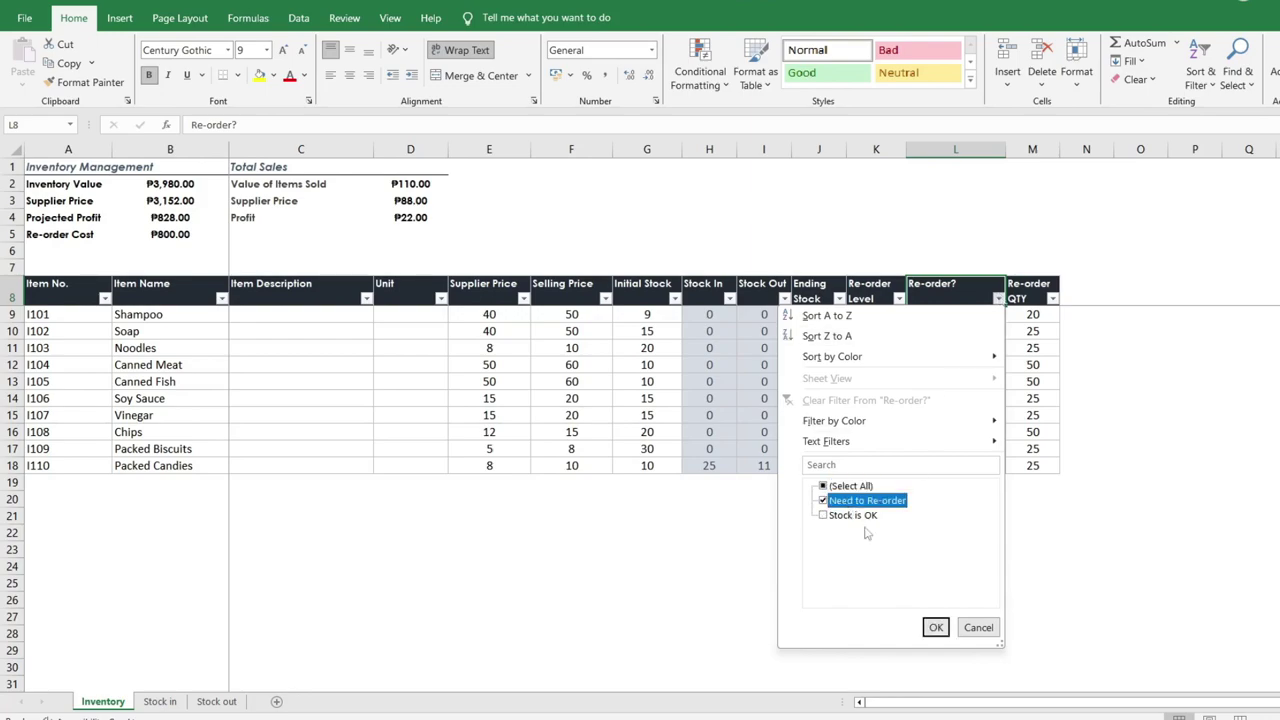
left_click(936, 627)
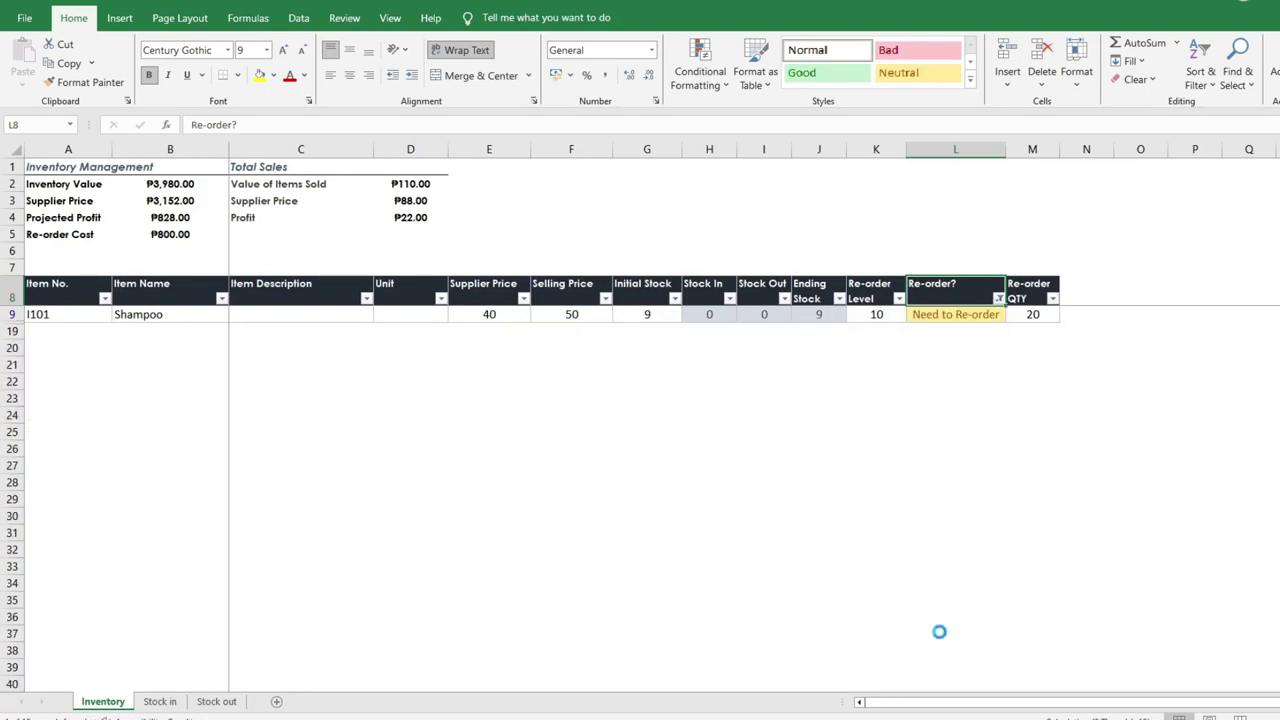
Select all values in the Re-order? column filter to show every item again.
left_click(998, 299)
left_click(846, 486)
left_click(936, 627)
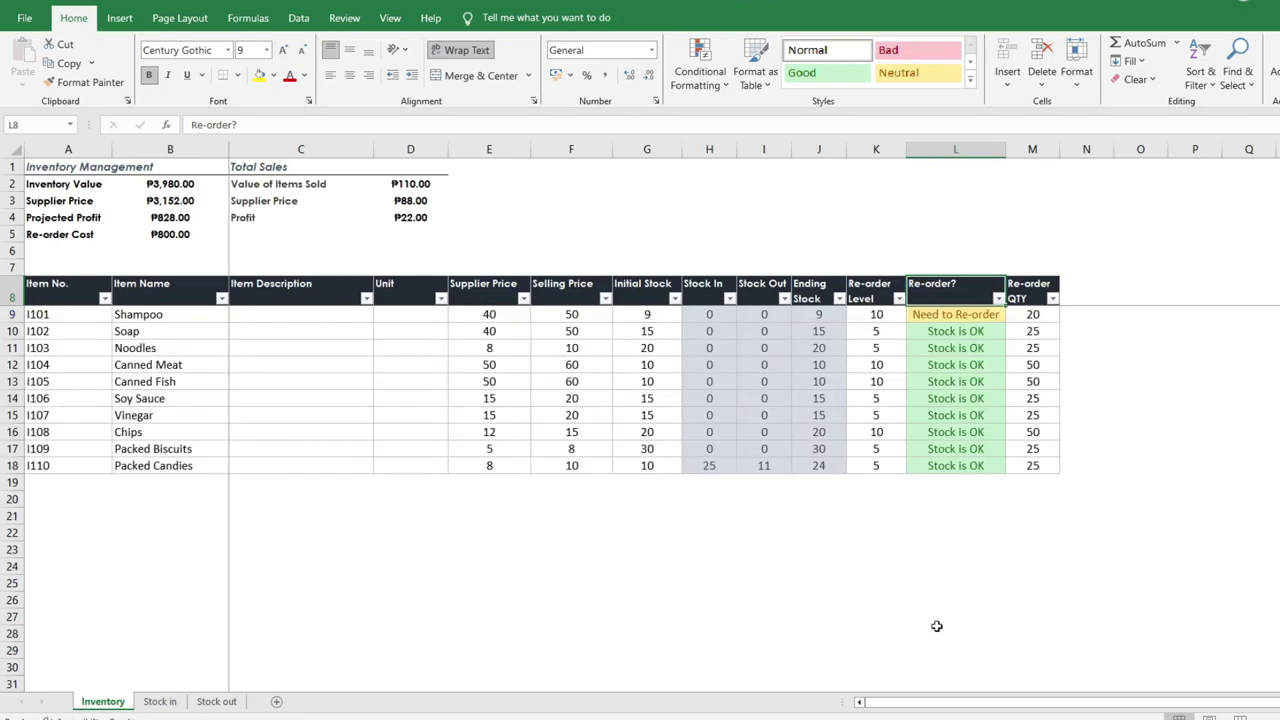
Set the Initial Stock of Soap to 4 and of Canned Fish to 8.
left_click(640, 327)
type("4")
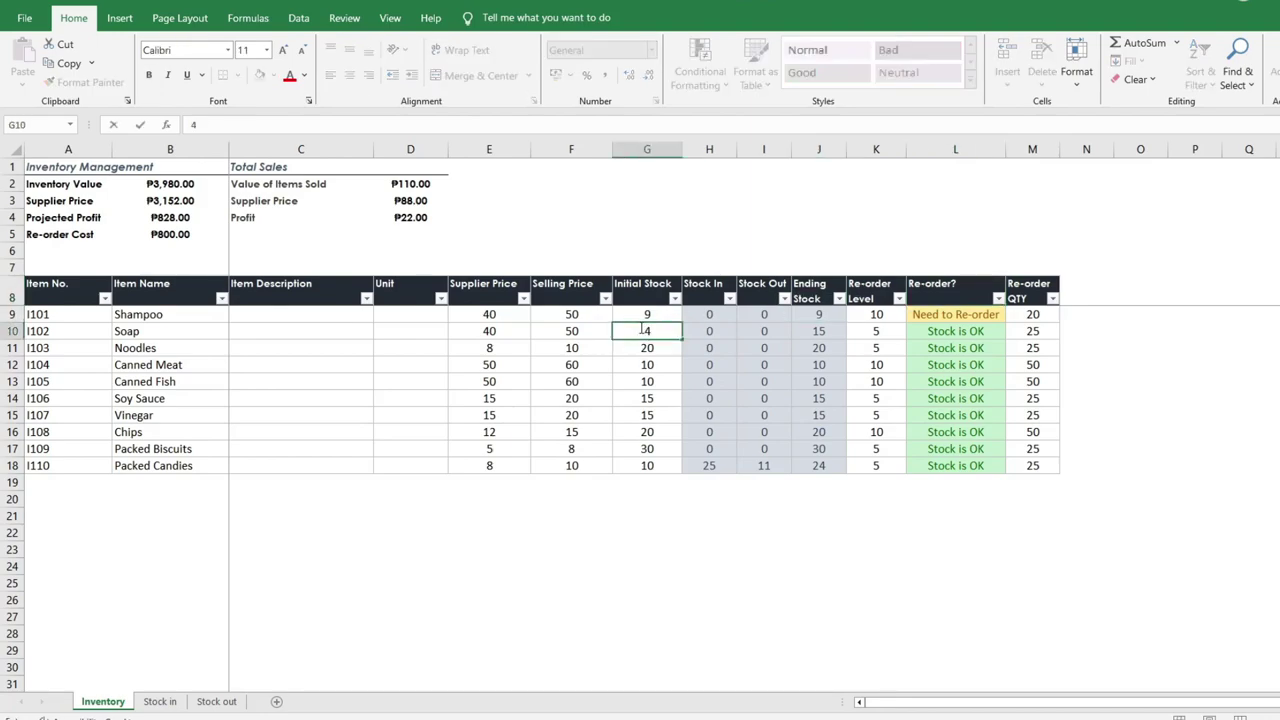
key("Return")
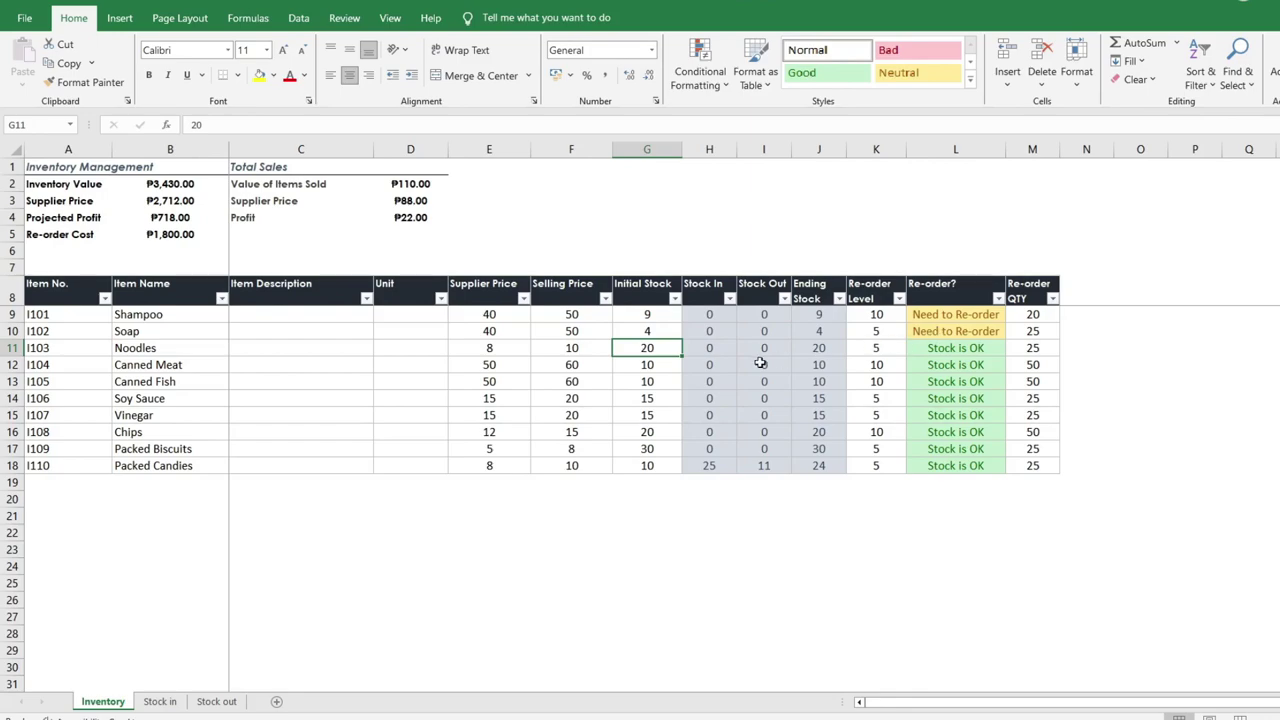
left_click(651, 382)
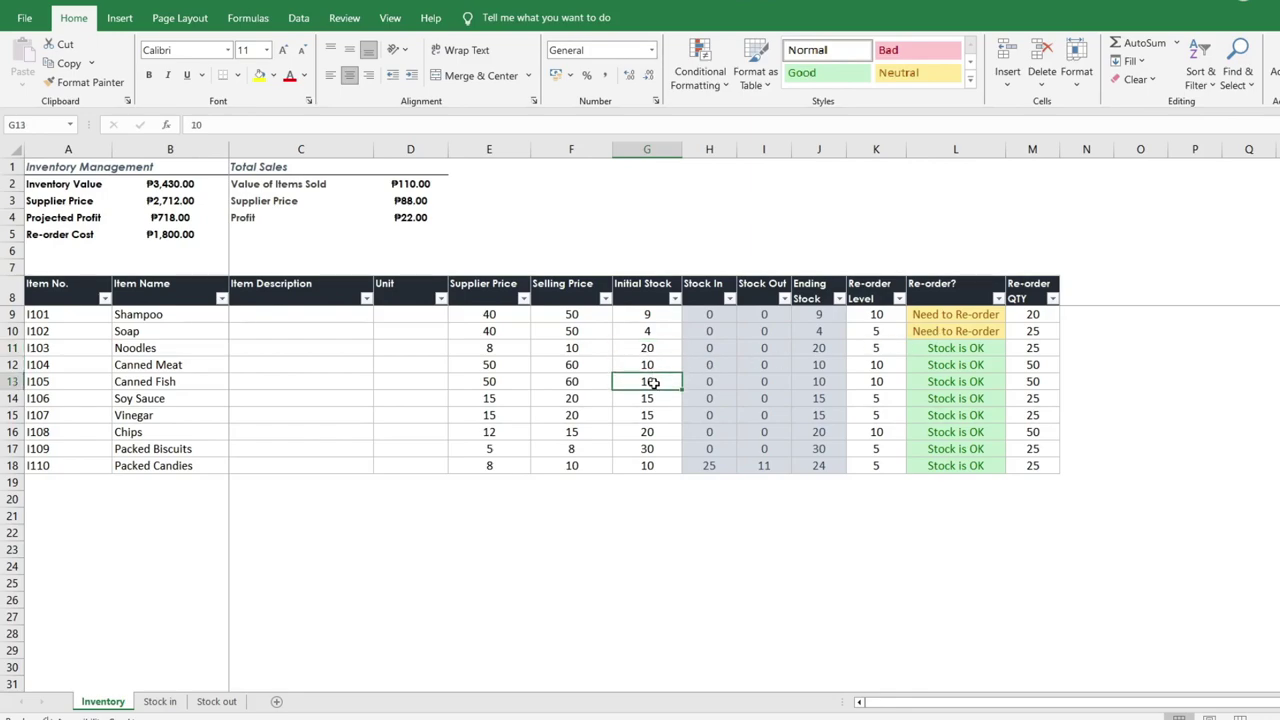
type("8")
key("Return")
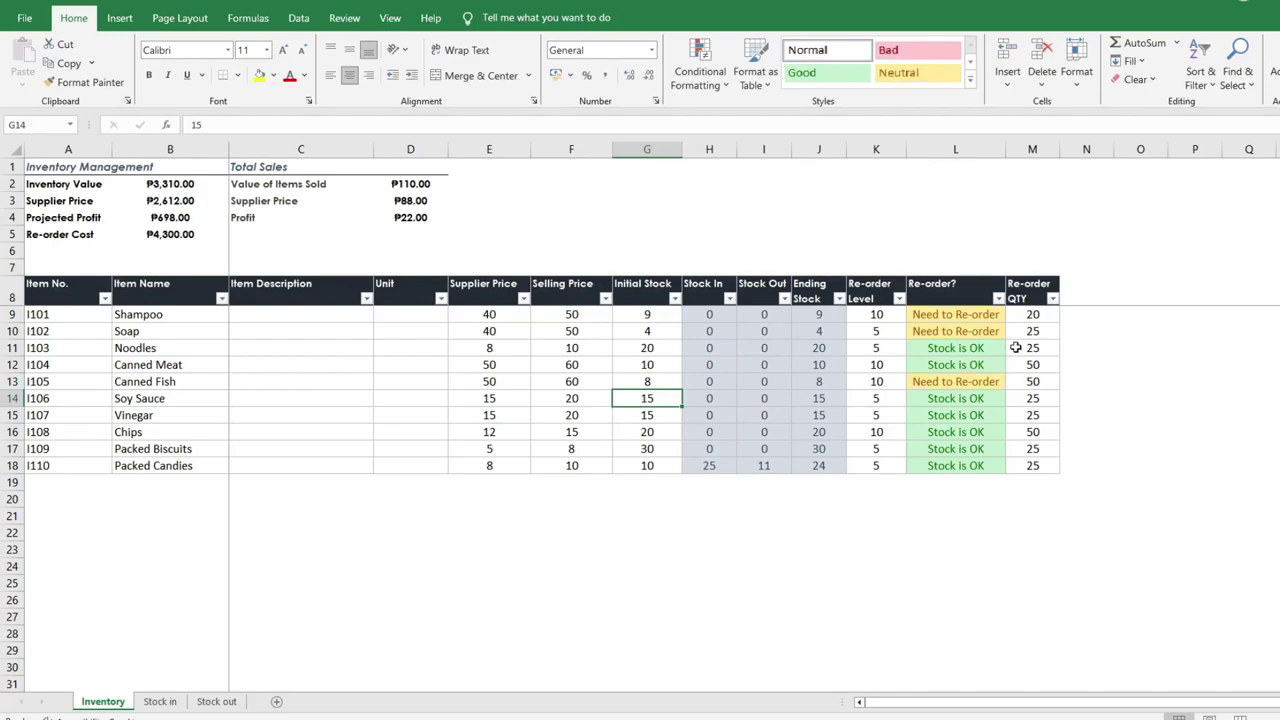
Check the Re-order Cost in B5 against the prices and re-order quantities of Shampoo, Soap and Canned Fish.
left_click(132, 238)
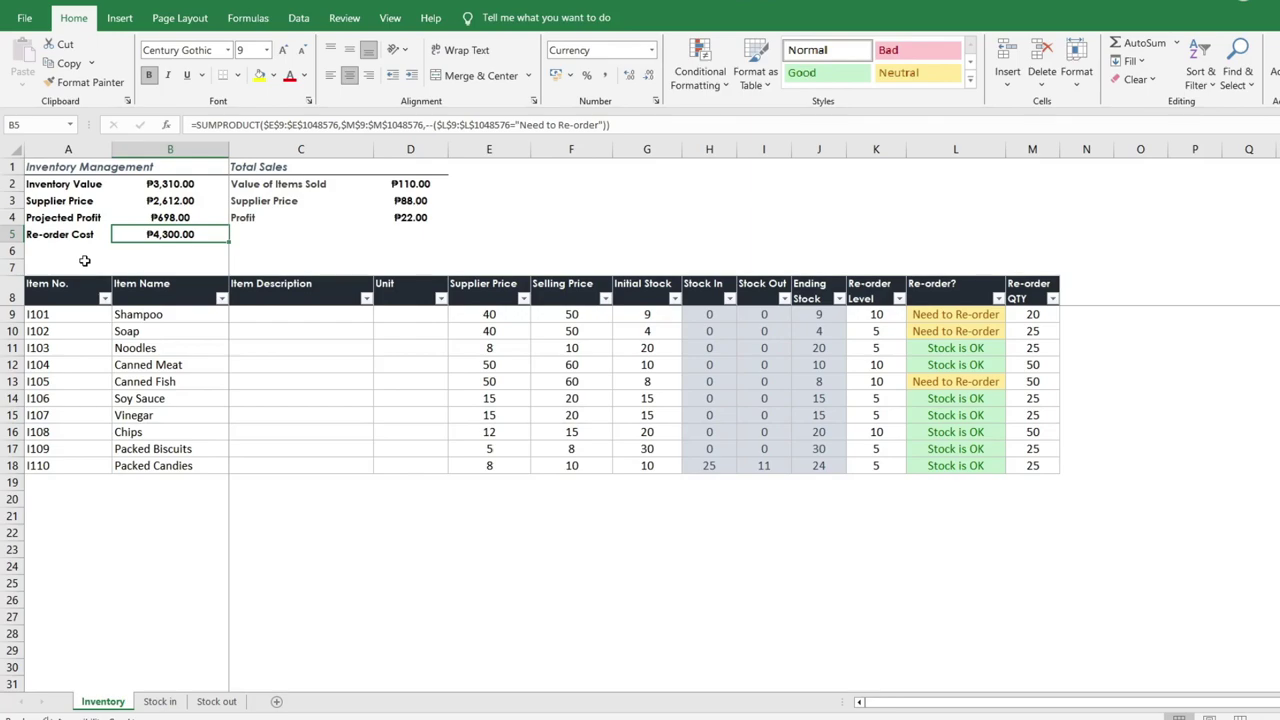
left_click(1048, 317)
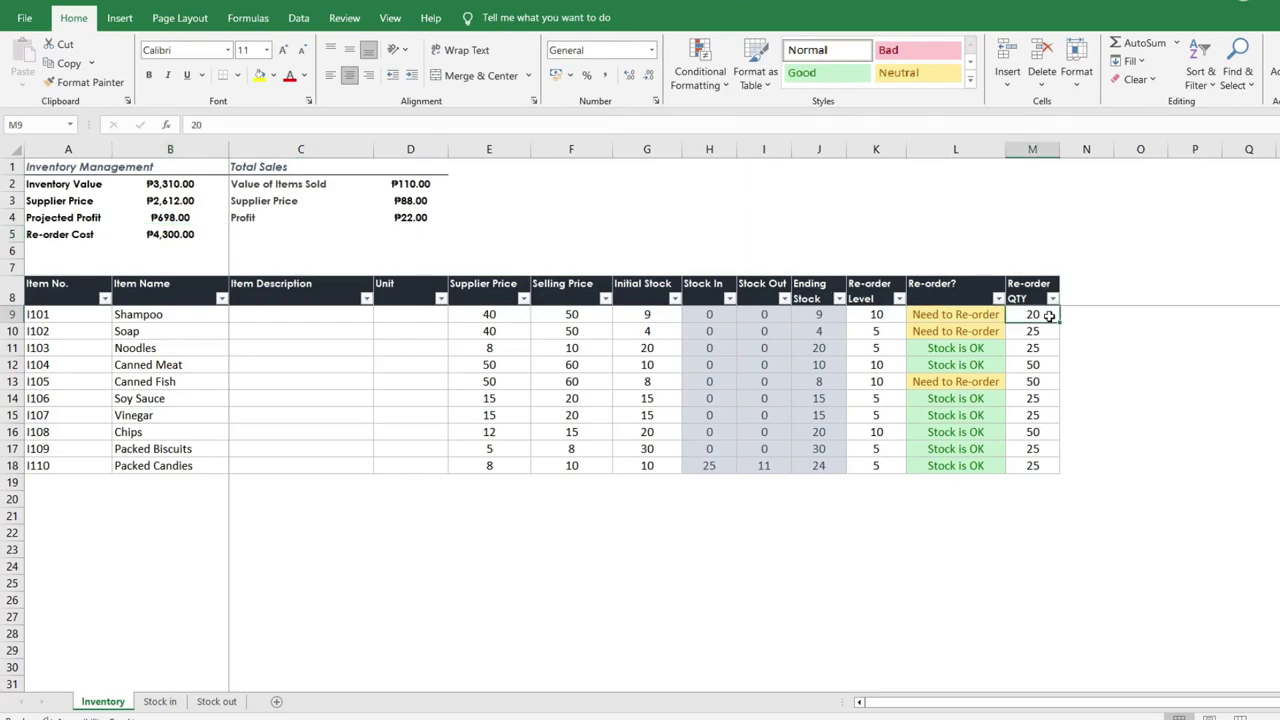
left_click(590, 316)
left_click(1040, 330)
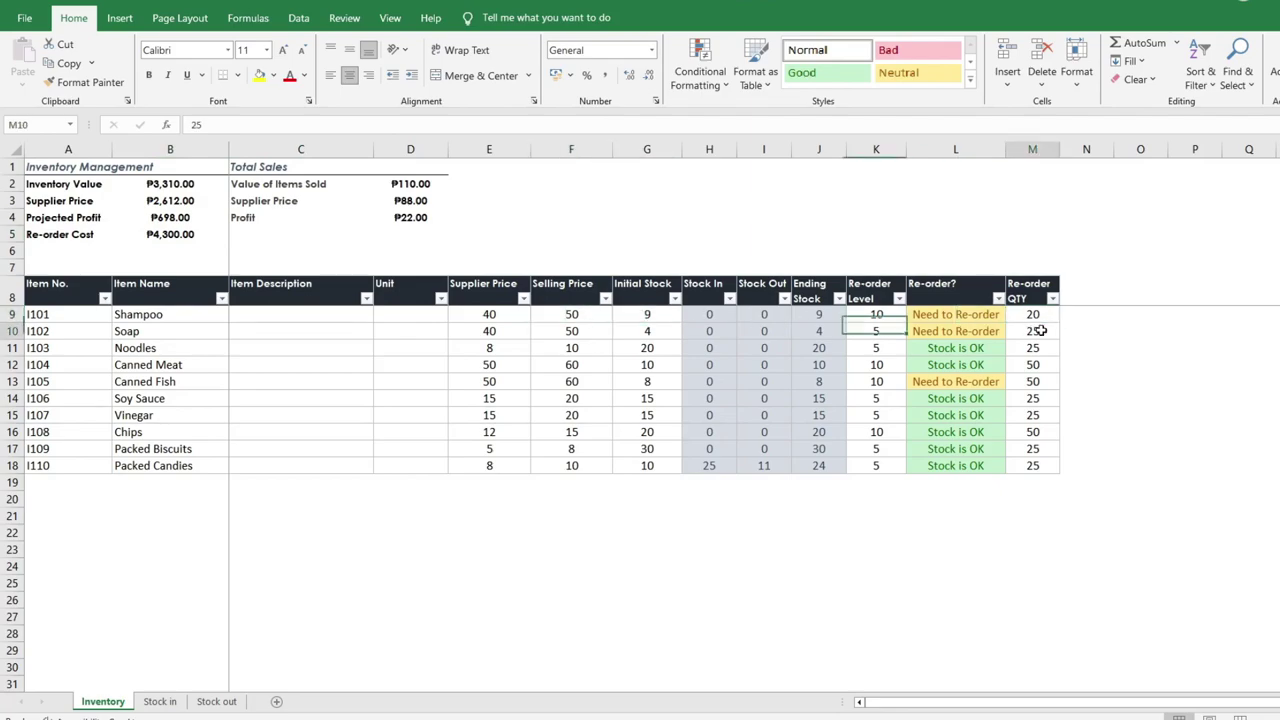
left_click(600, 333)
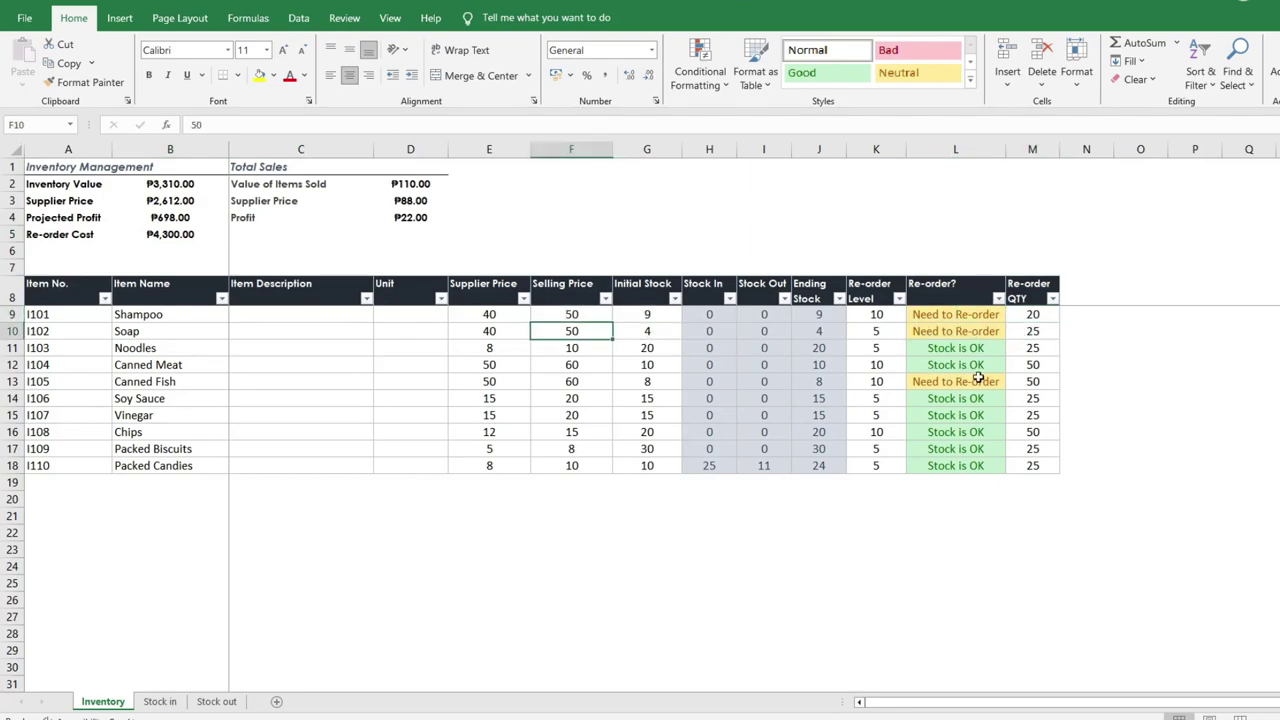
left_click(1027, 380)
left_click(593, 384)
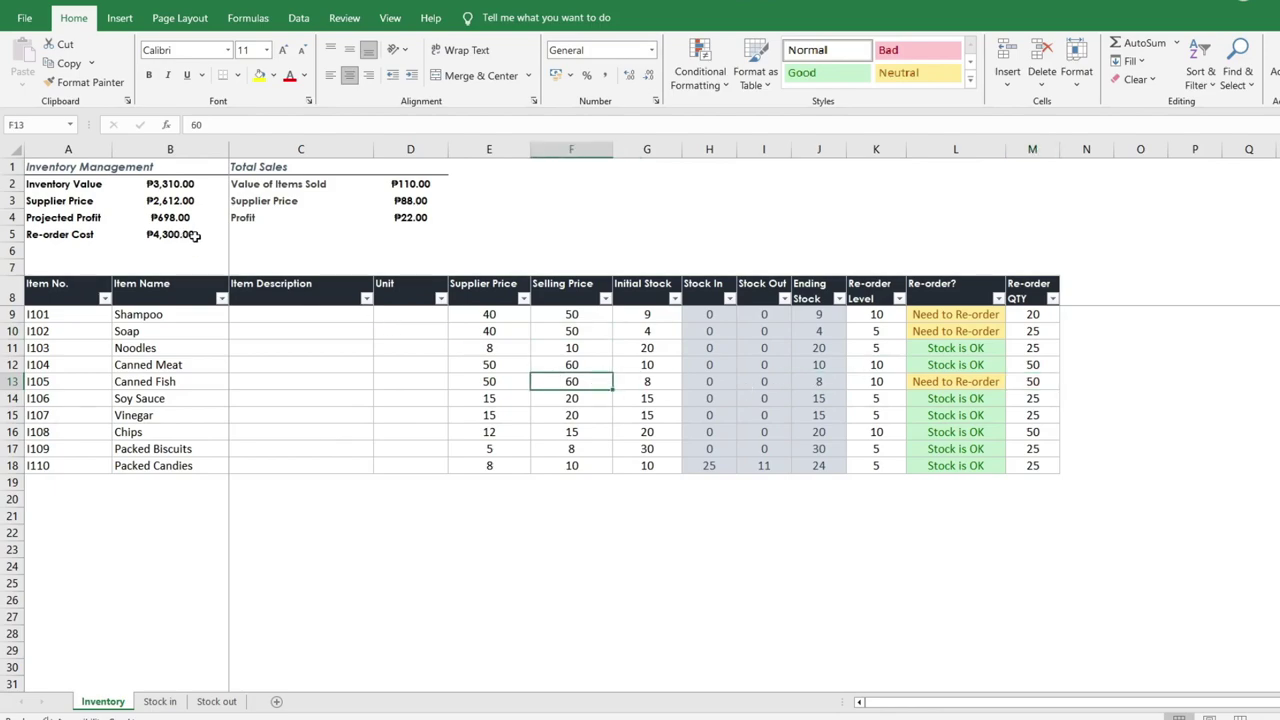
Limit the inventory table to Need to Re-order items using the Re-order? column filter.
left_click(998, 299)
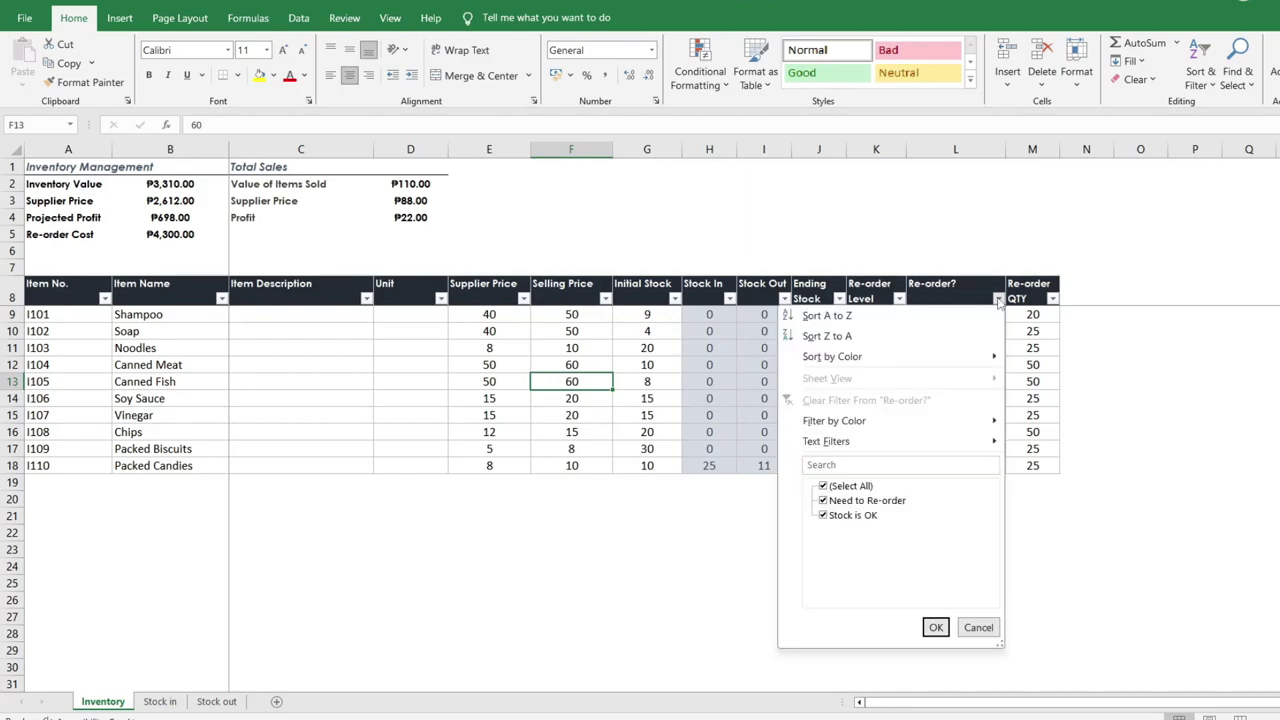
left_click(871, 487)
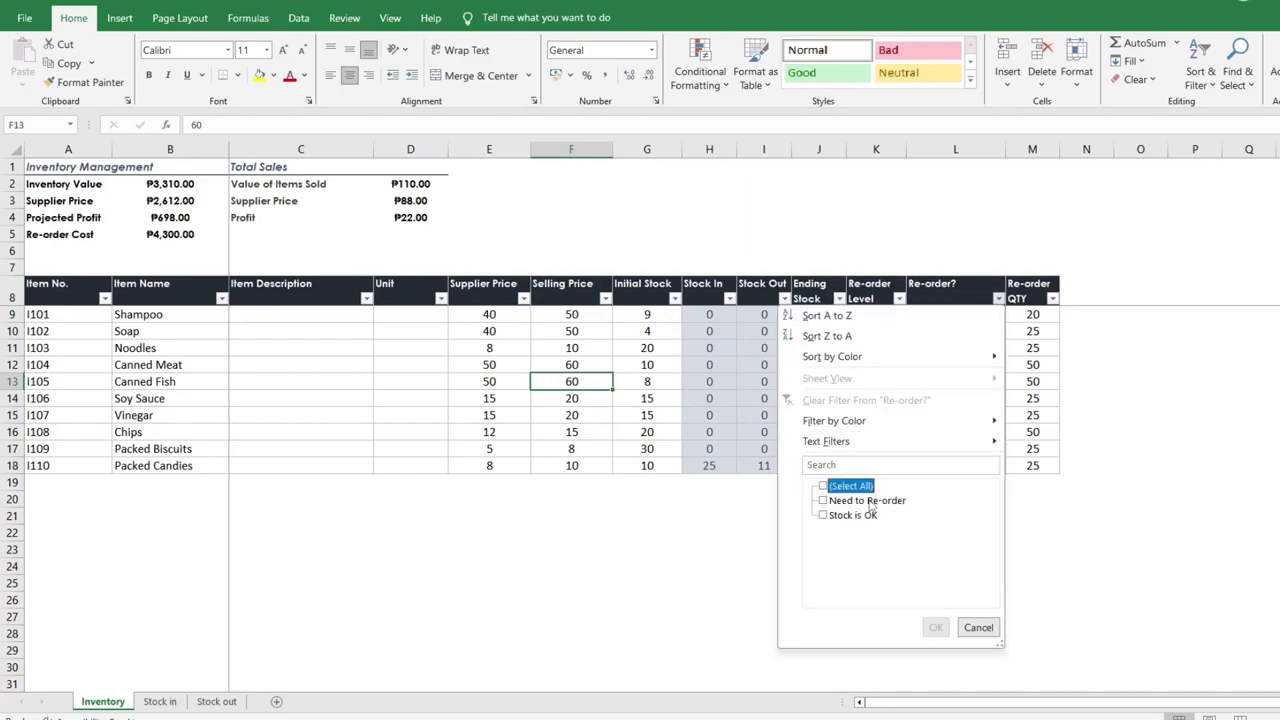
left_click(866, 501)
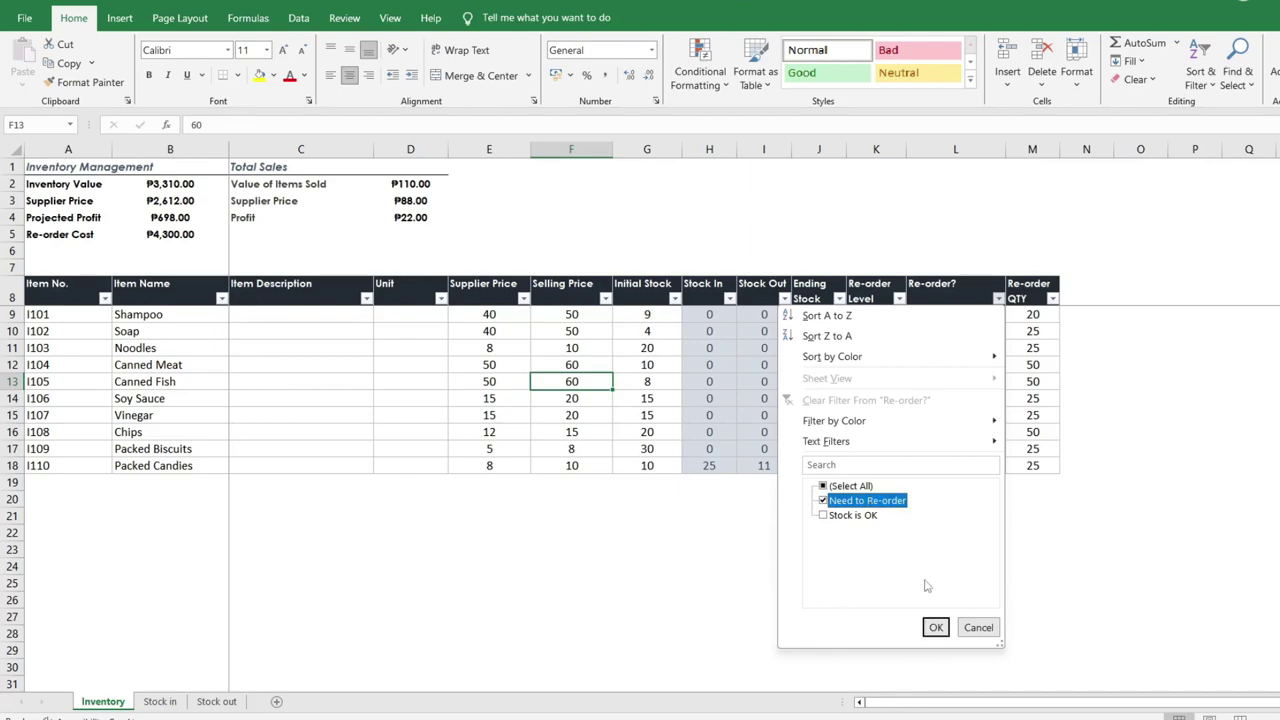
left_click(936, 627)
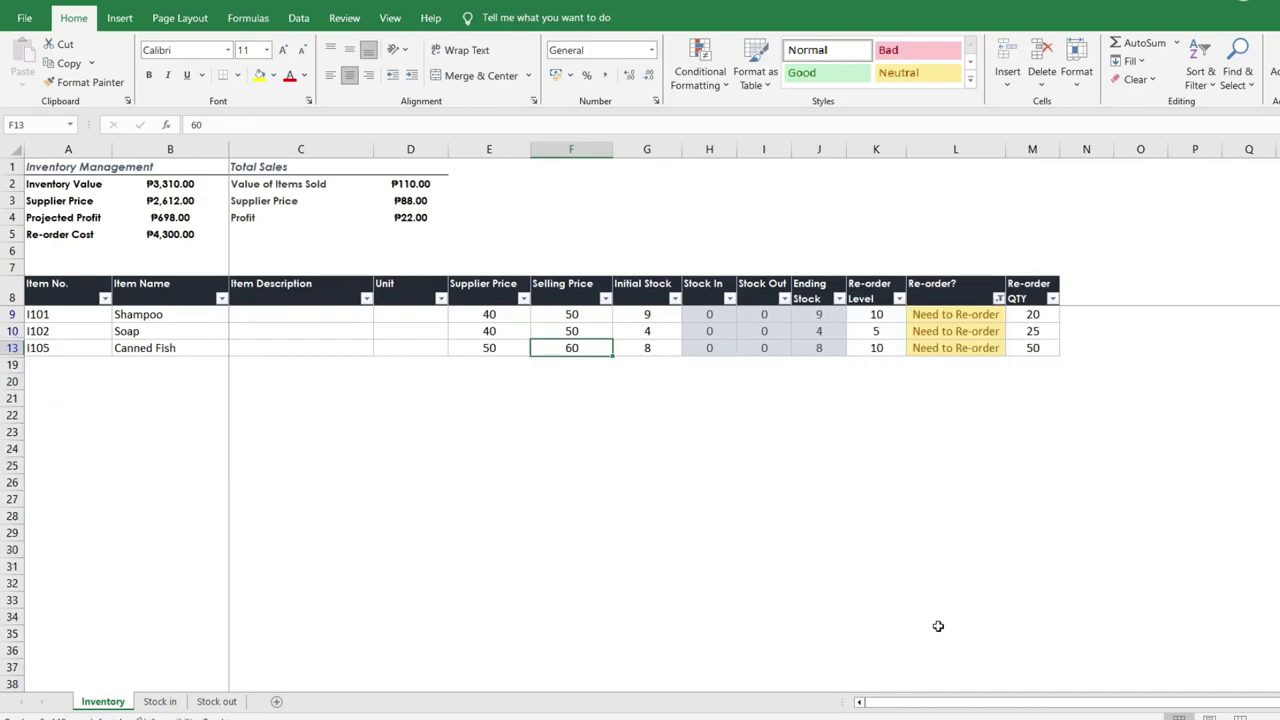